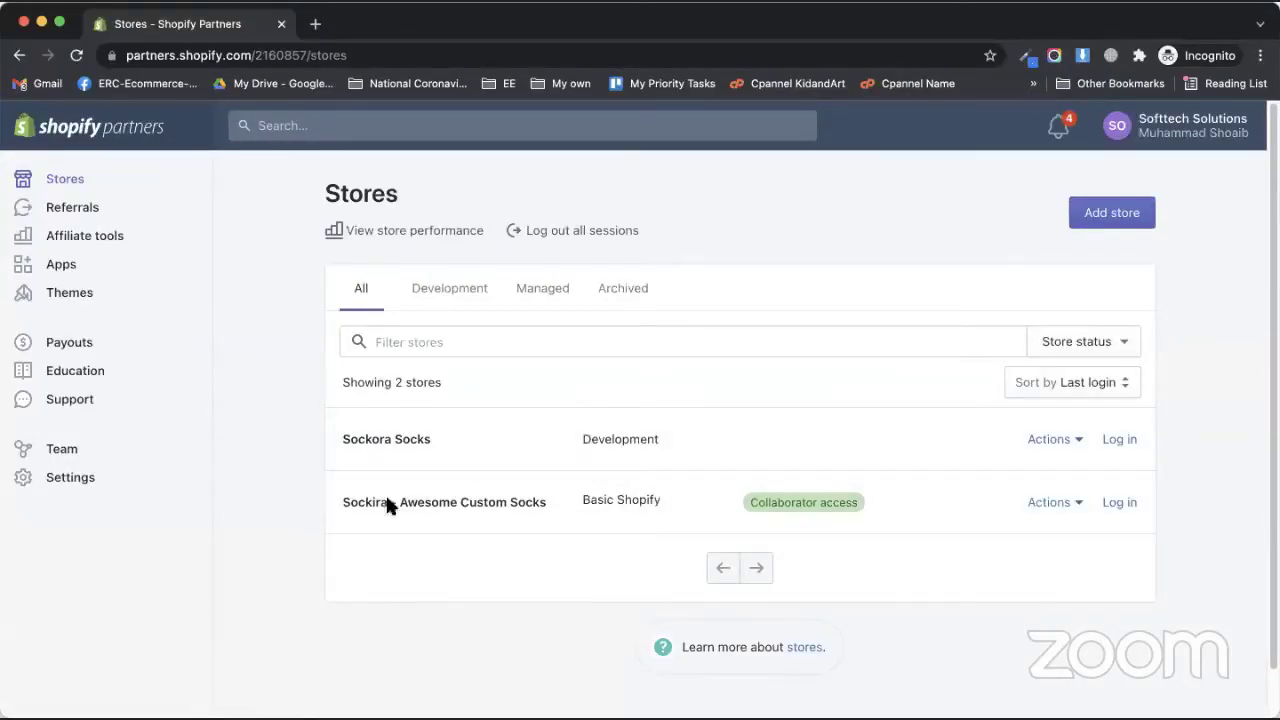
- Log in to the Sockora Socks store's Shopify admin from its row in the stores list
left_click(1126, 440)
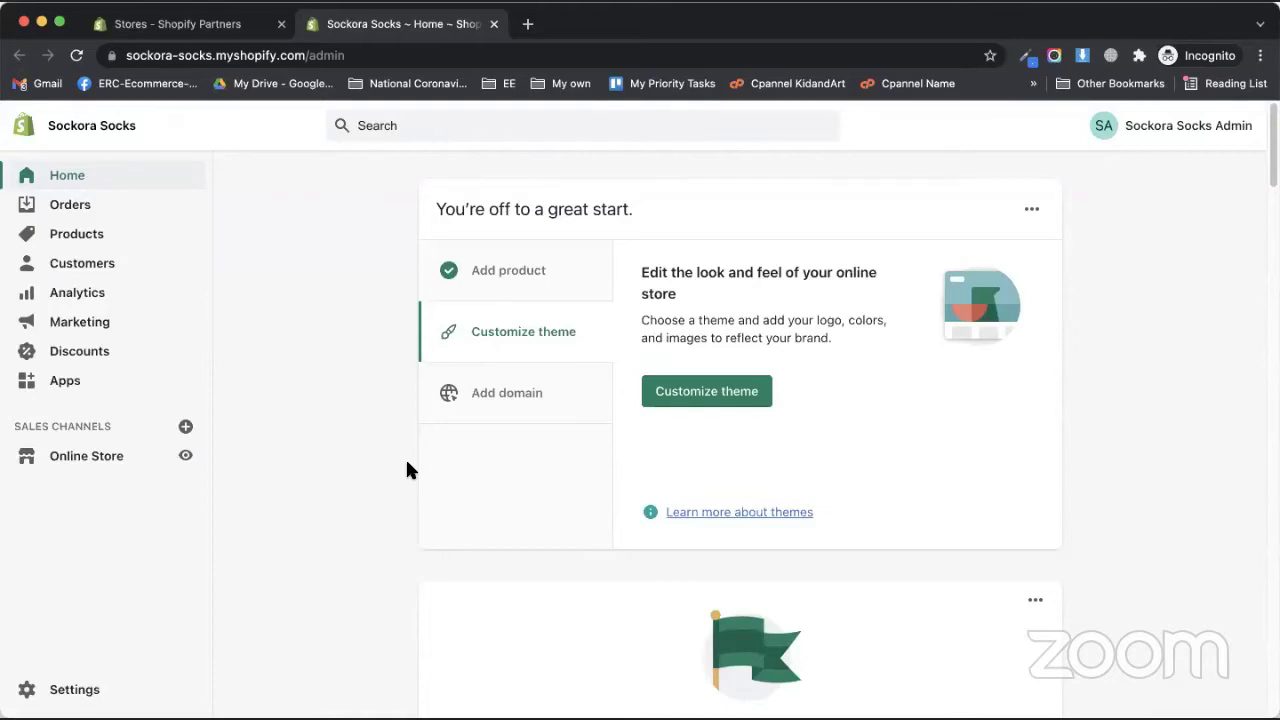
- Load mail.yahoo.com in a new tab, then view the Sockora Socks store's installed apps
left_click(528, 23)
type("mail.yahoo.co")
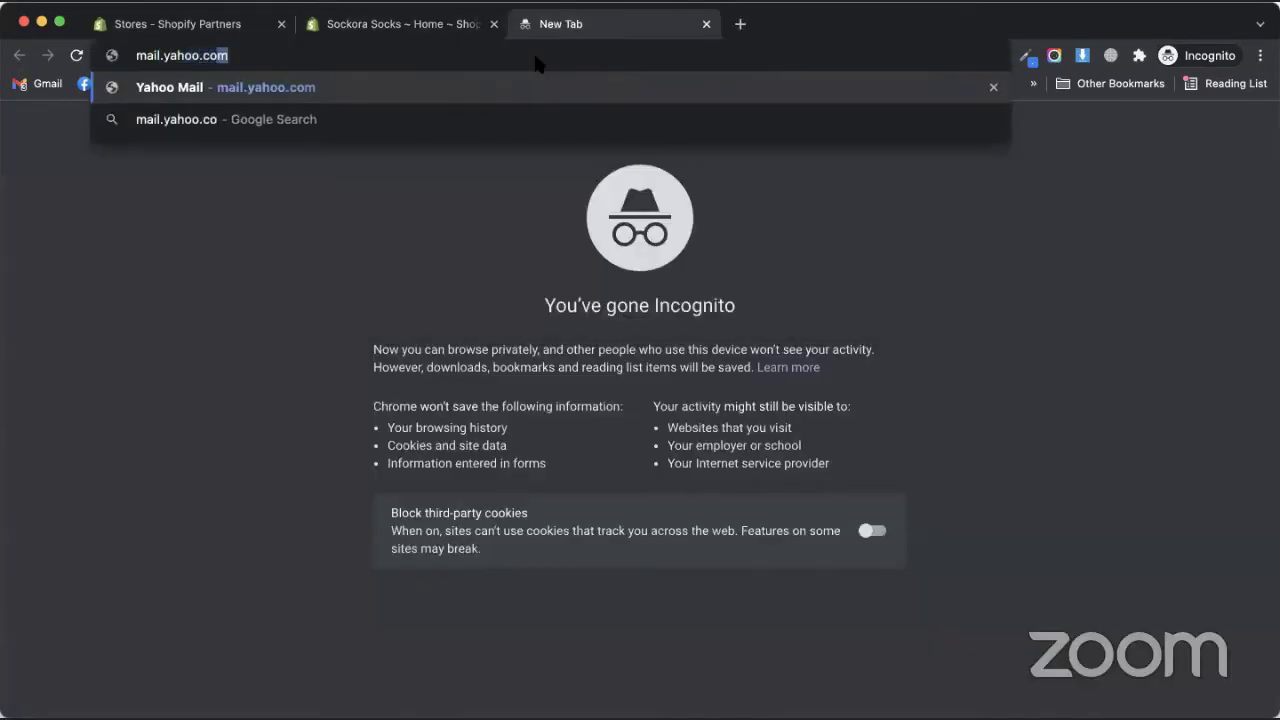
key("Return")
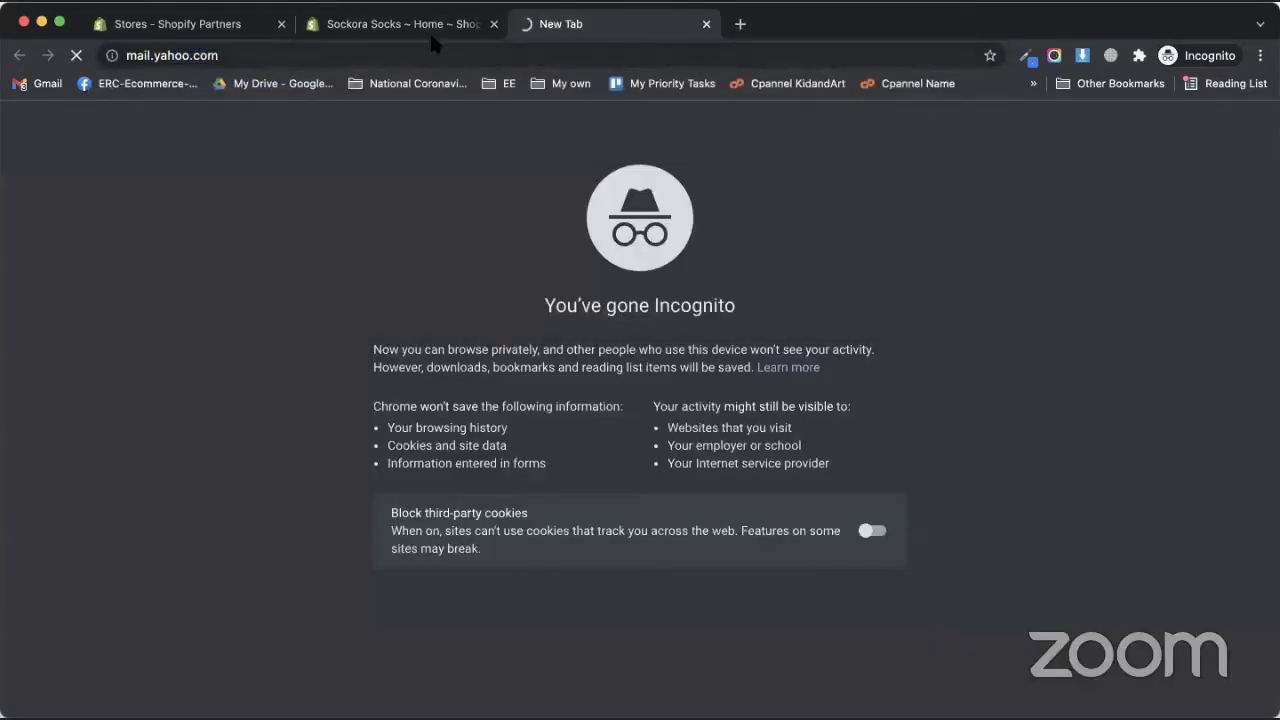
left_click(433, 30)
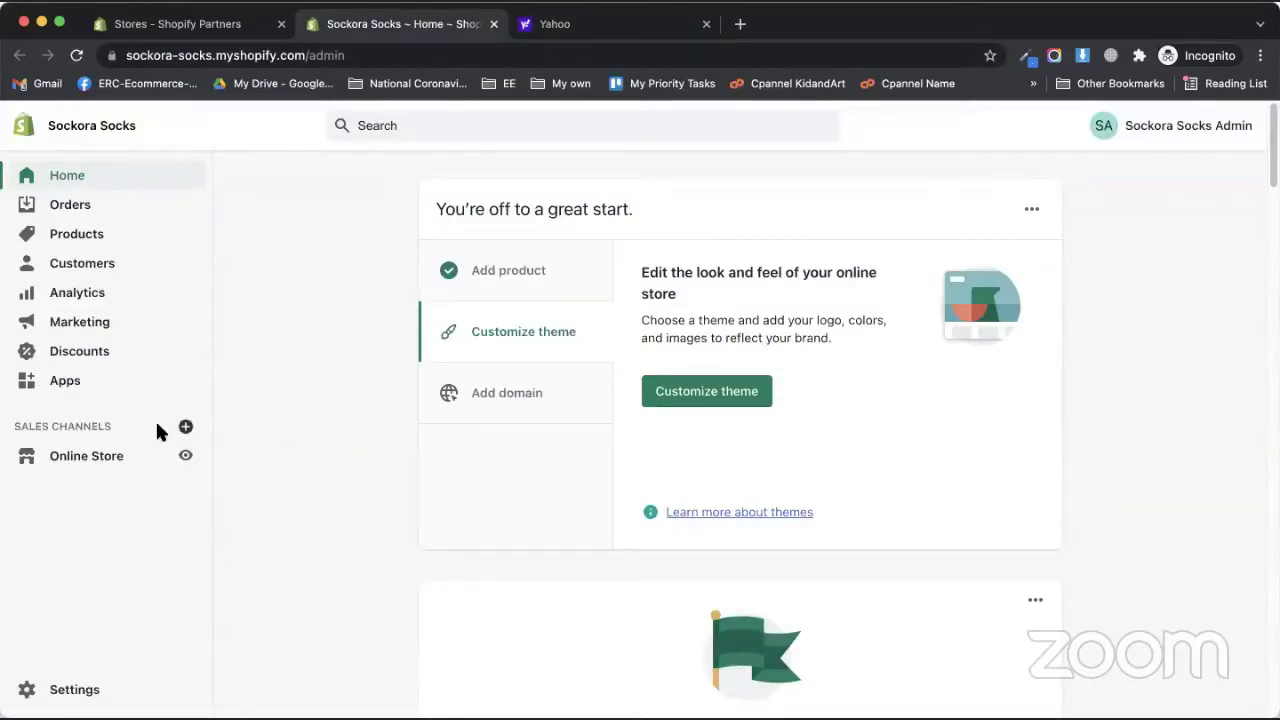
left_click(68, 384)
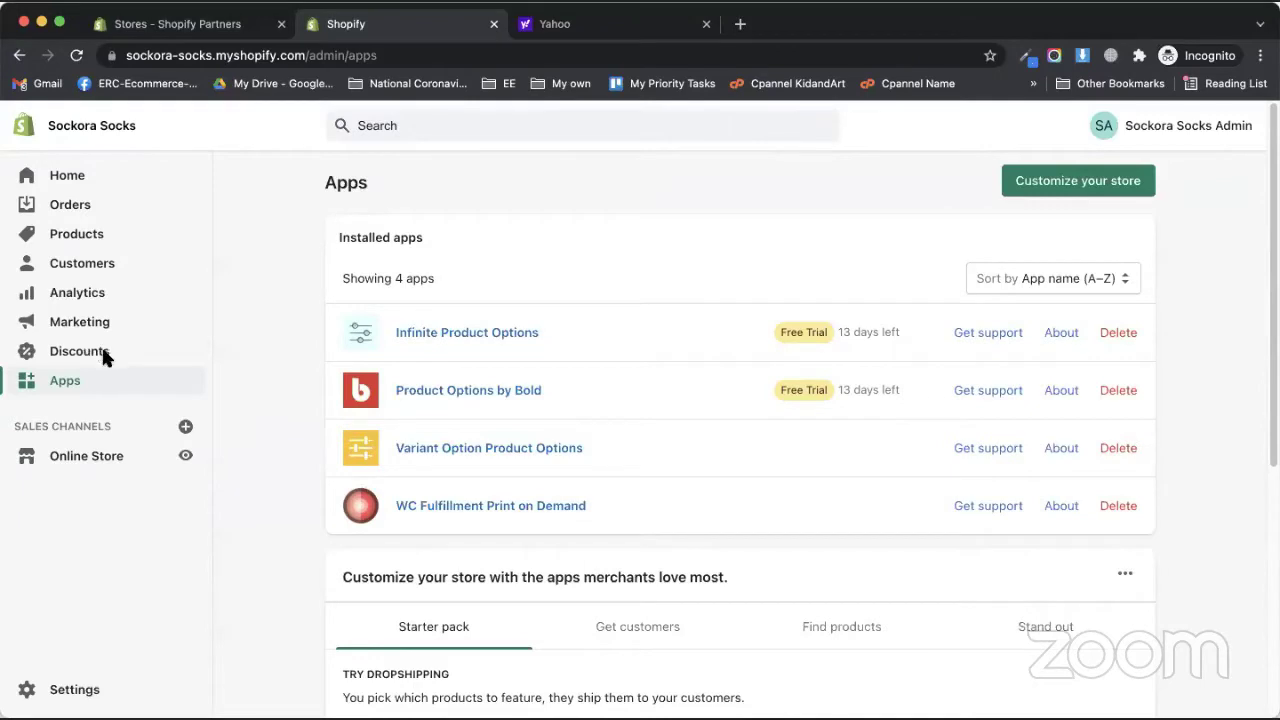
- Go through Online Store and Settings to the Users and permissions page
left_click(82, 458)
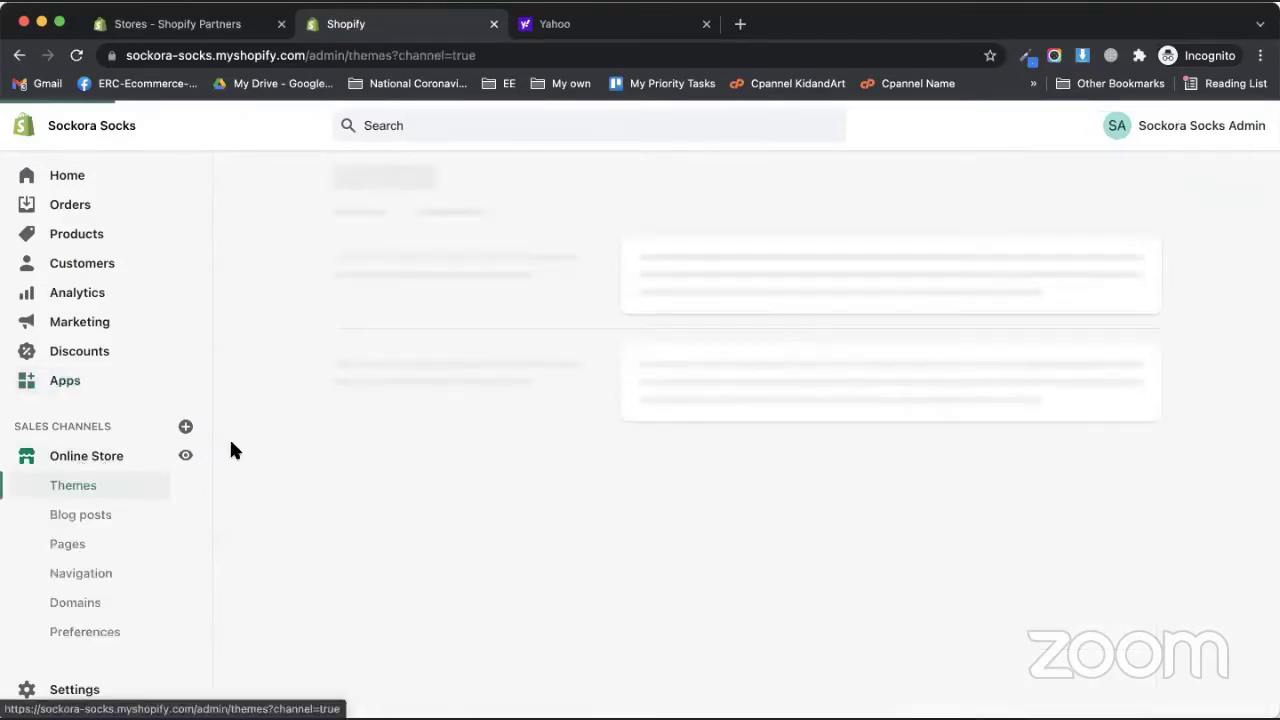
left_click(78, 690)
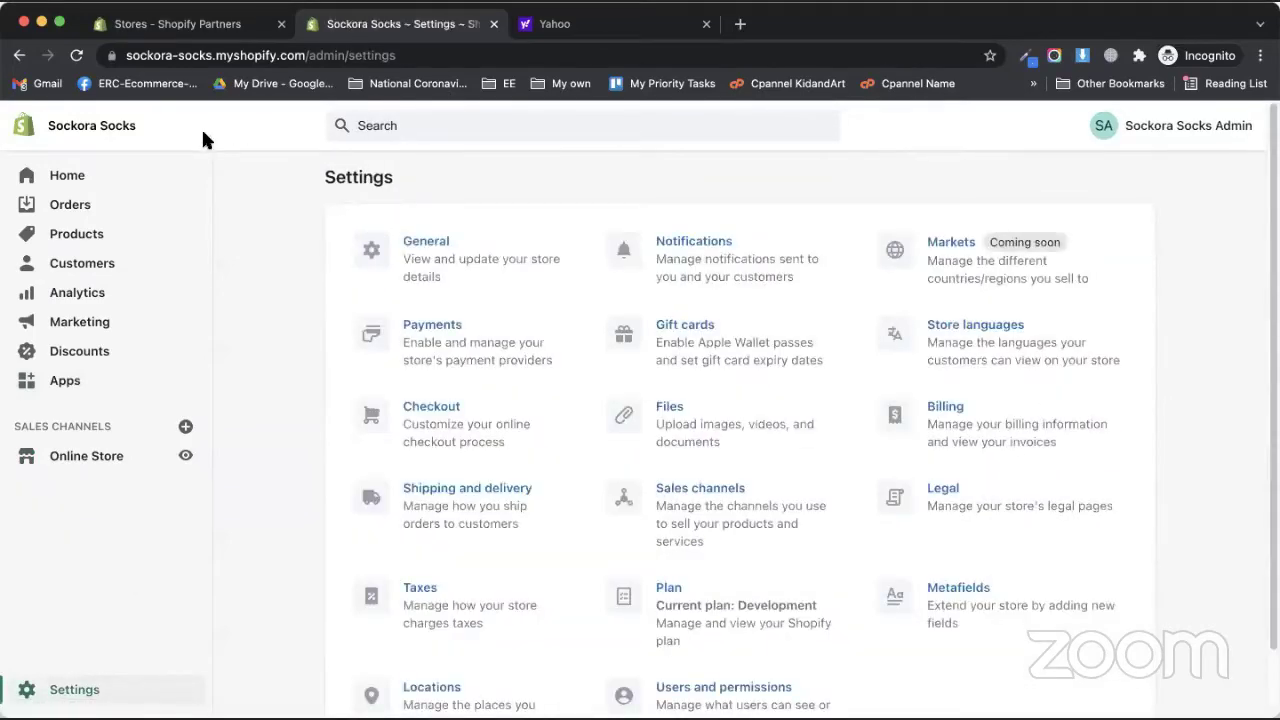
scroll(689, 560, "down", 2)
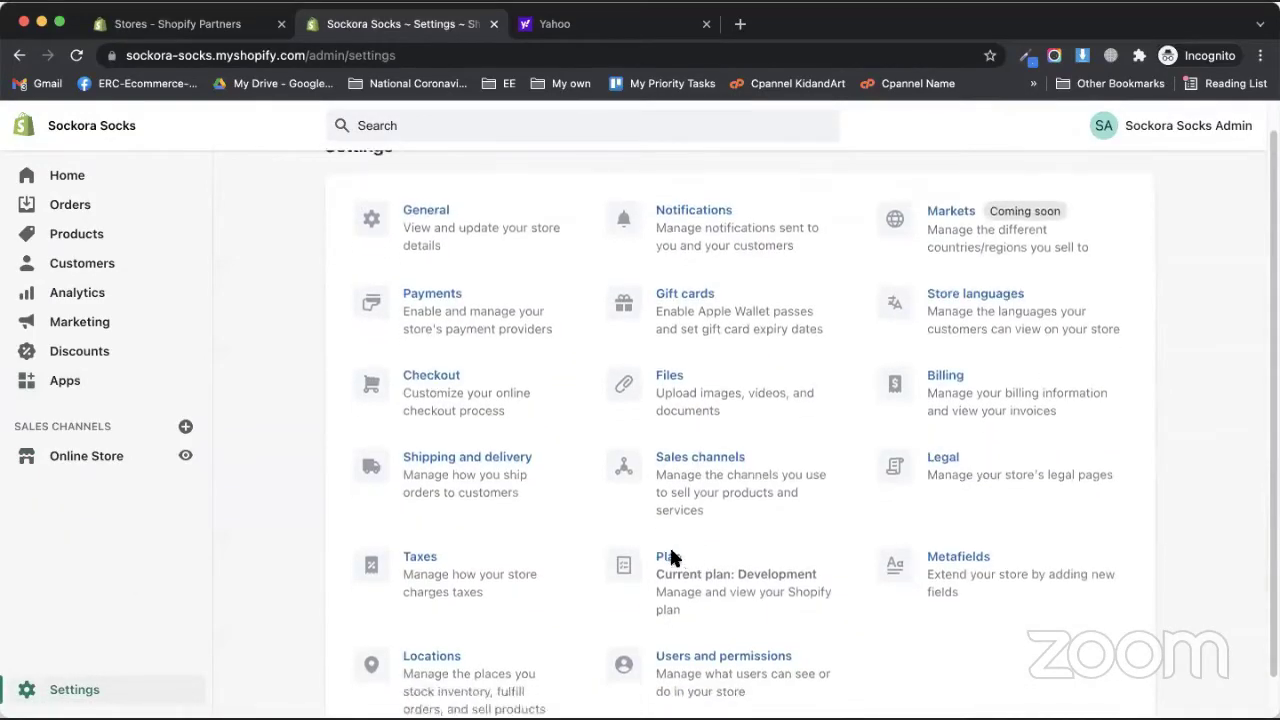
scroll(523, 566, "up", 2)
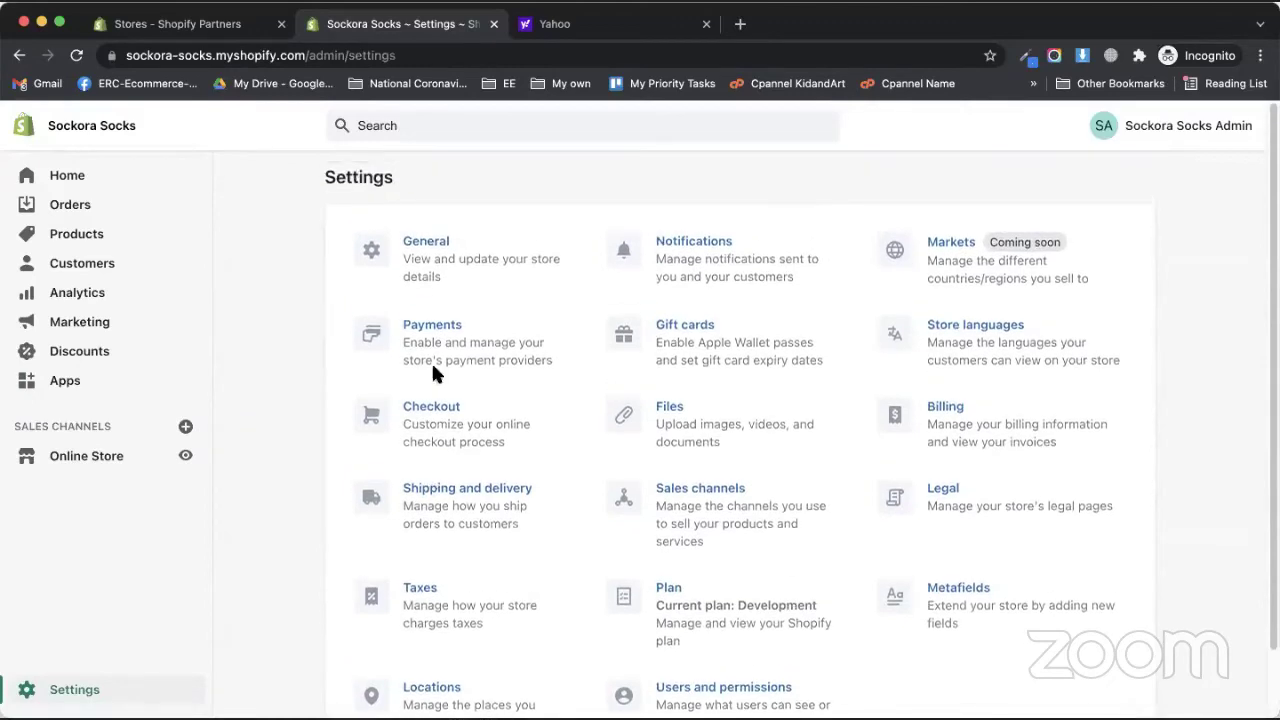
scroll(649, 545, "down", 2)
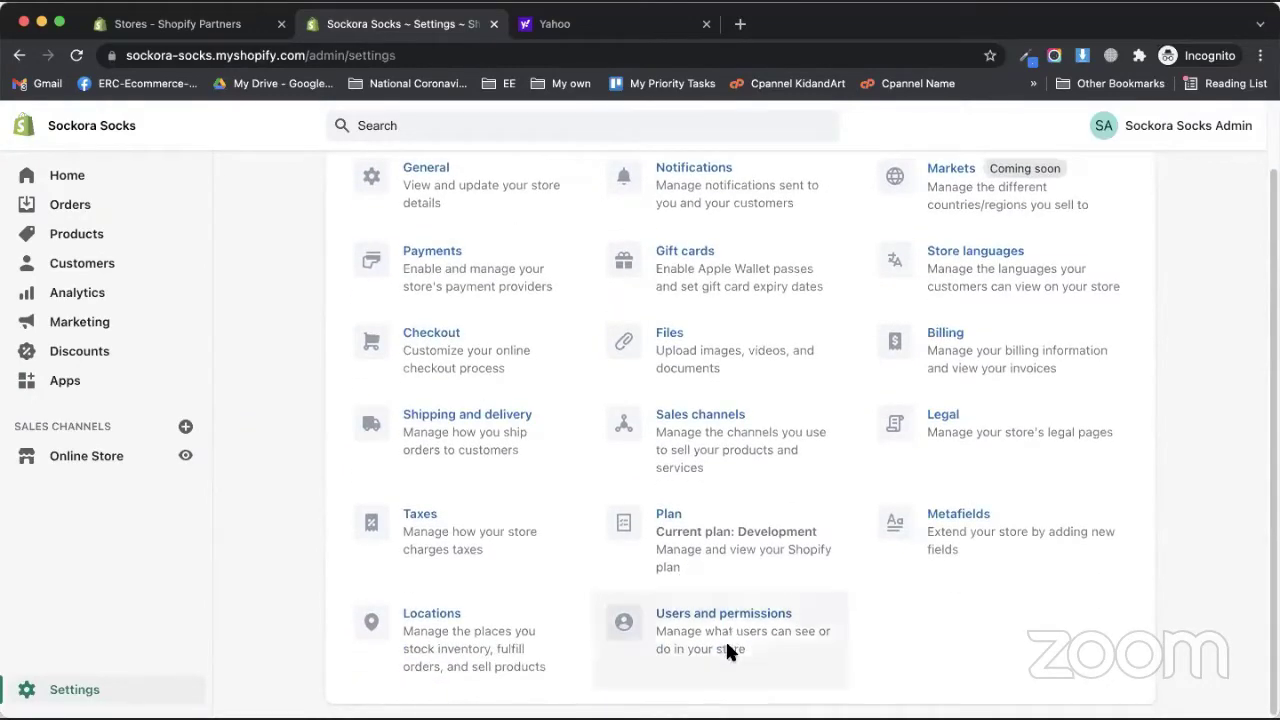
left_click(724, 642)
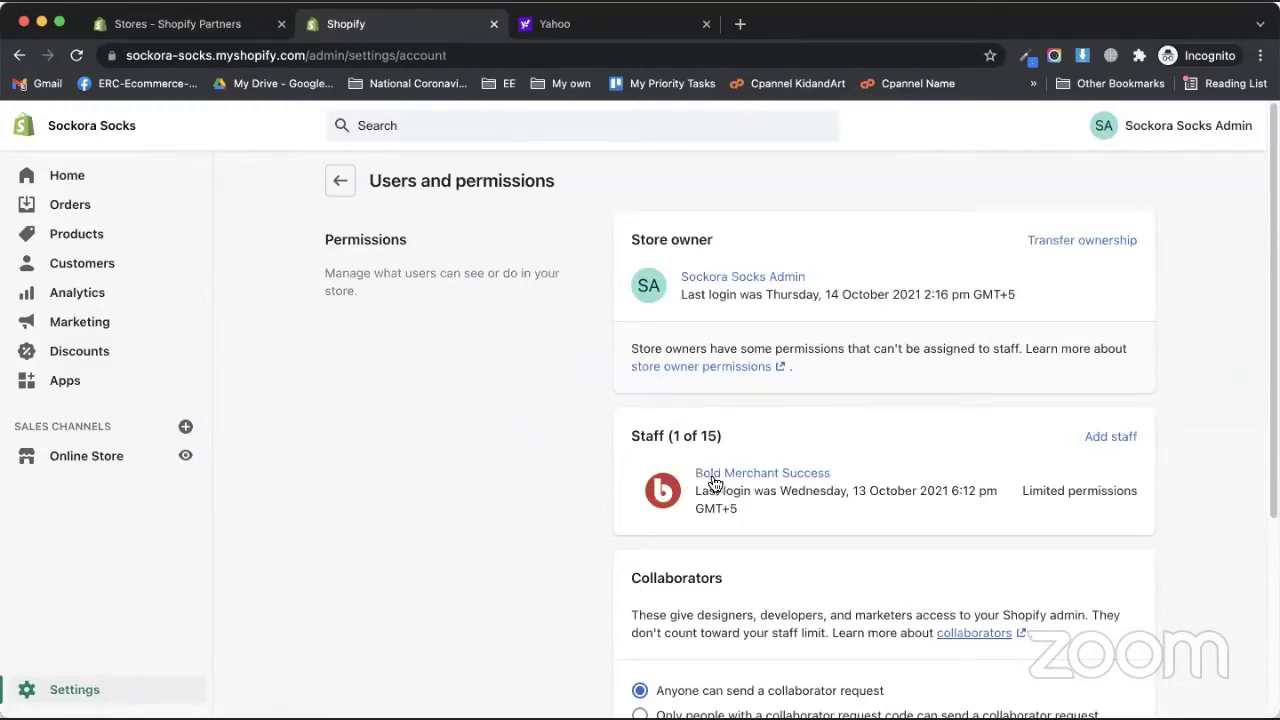
- Check the HulkApps.com collaborator's last-login date and time
scroll(621, 520, "down", 5)
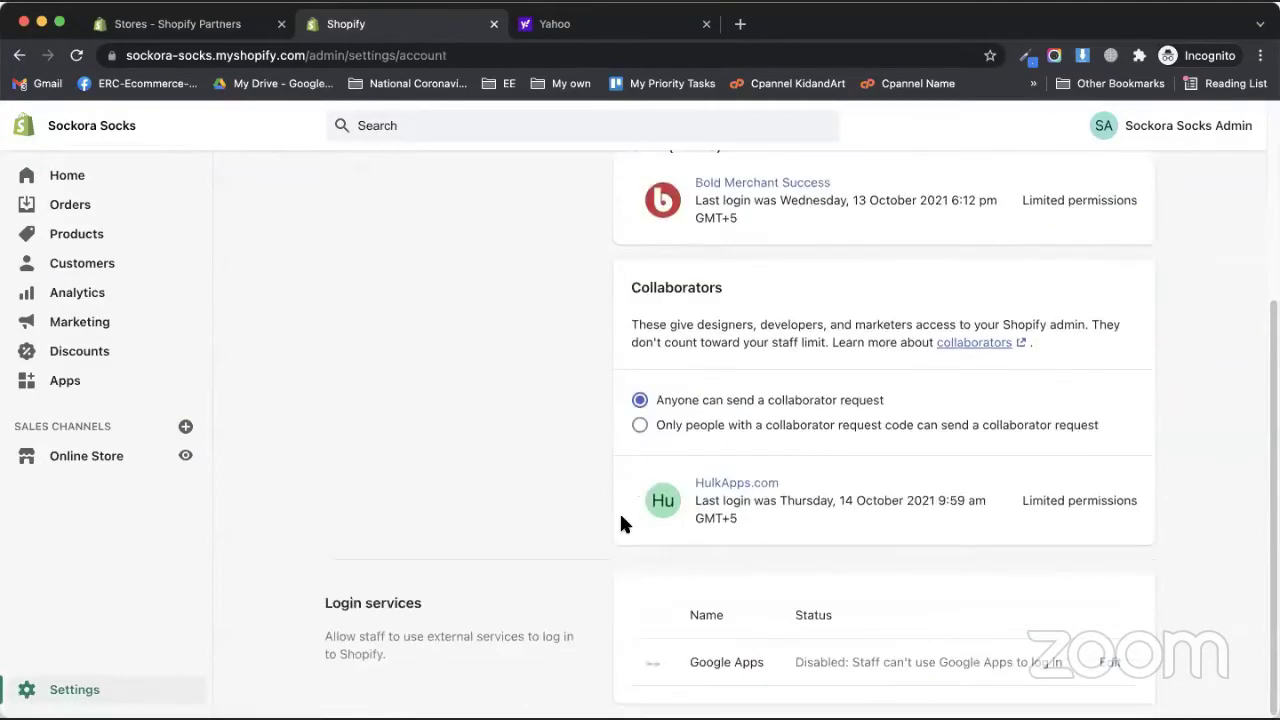
left_click_drag(792, 500, 912, 497)
left_click(920, 508)
left_click_drag(871, 501, 939, 503)
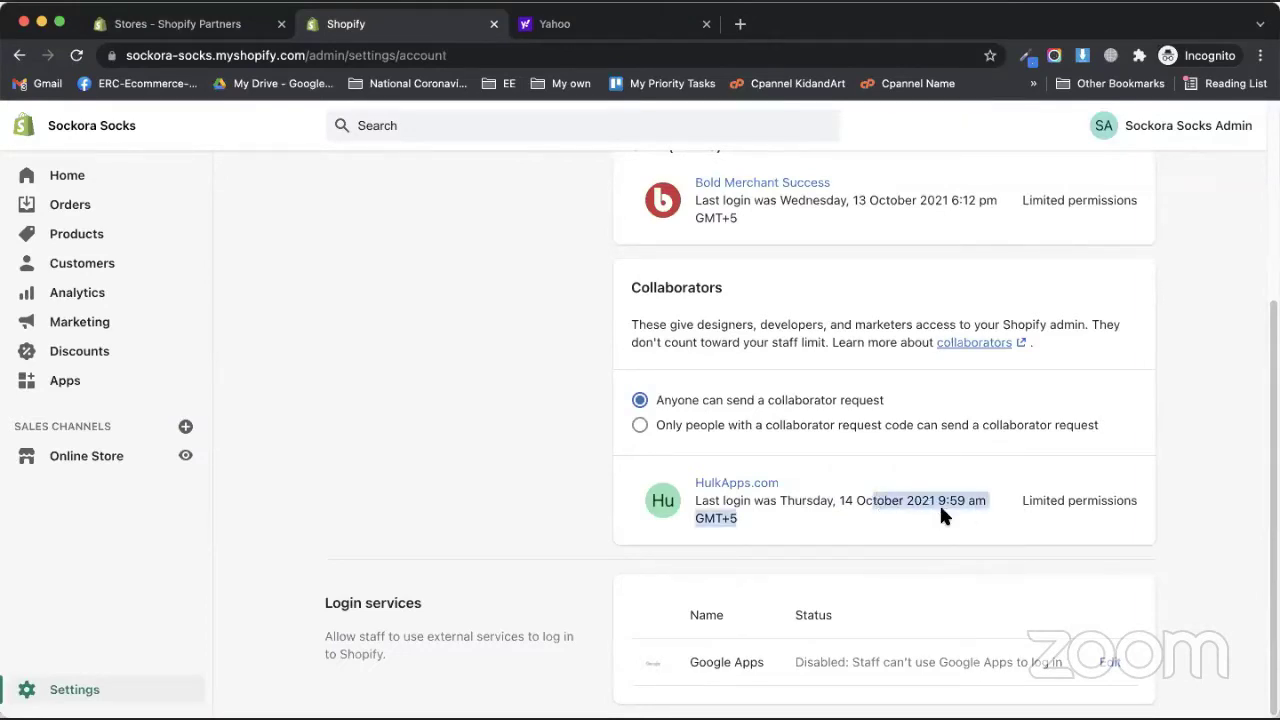
left_click(939, 503)
scroll(689, 560, "up", 3)
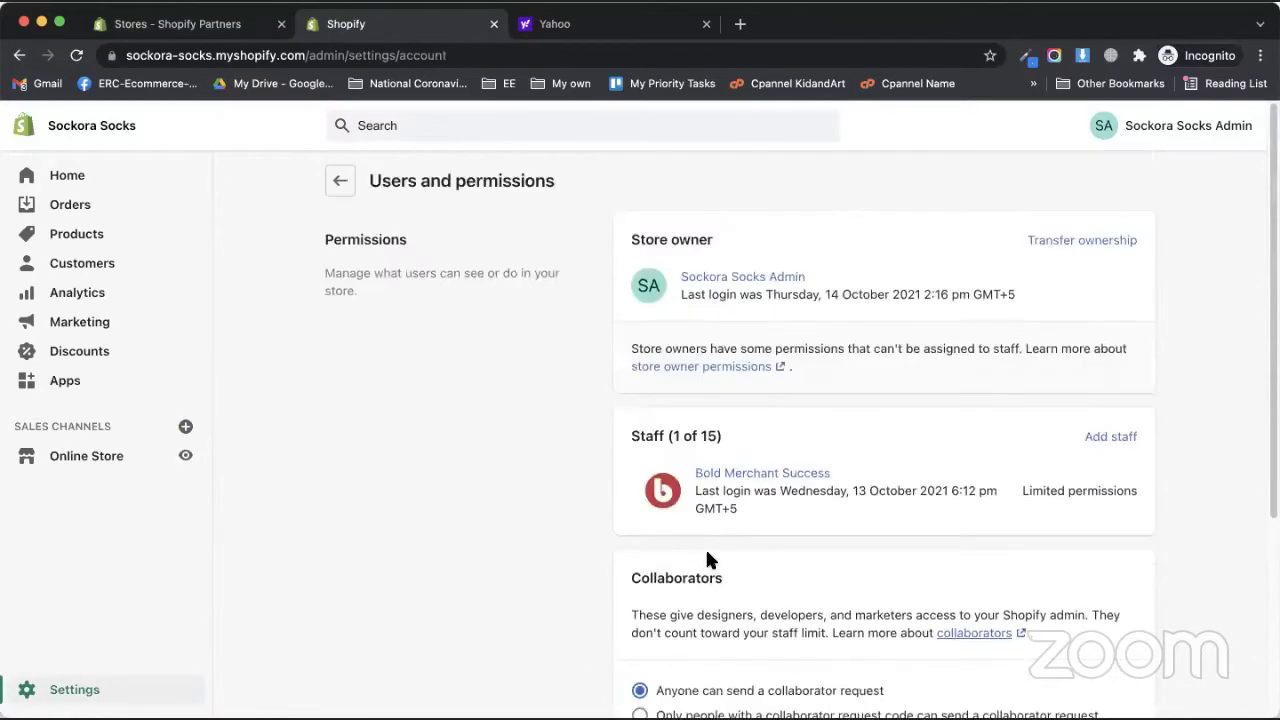
- Grant the Bold Merchant Success staff account every permission with Select all, and save
left_click(745, 474)
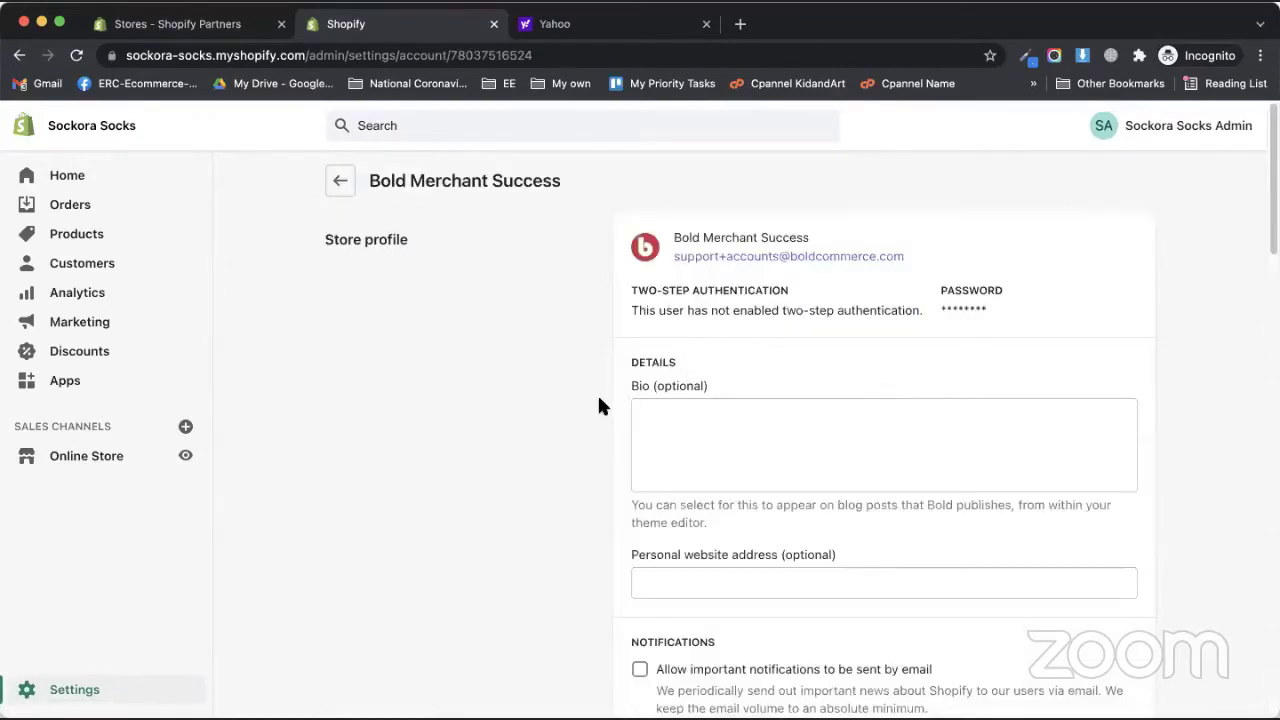
scroll(583, 421, "down", 1)
scroll(583, 421, "down", 10)
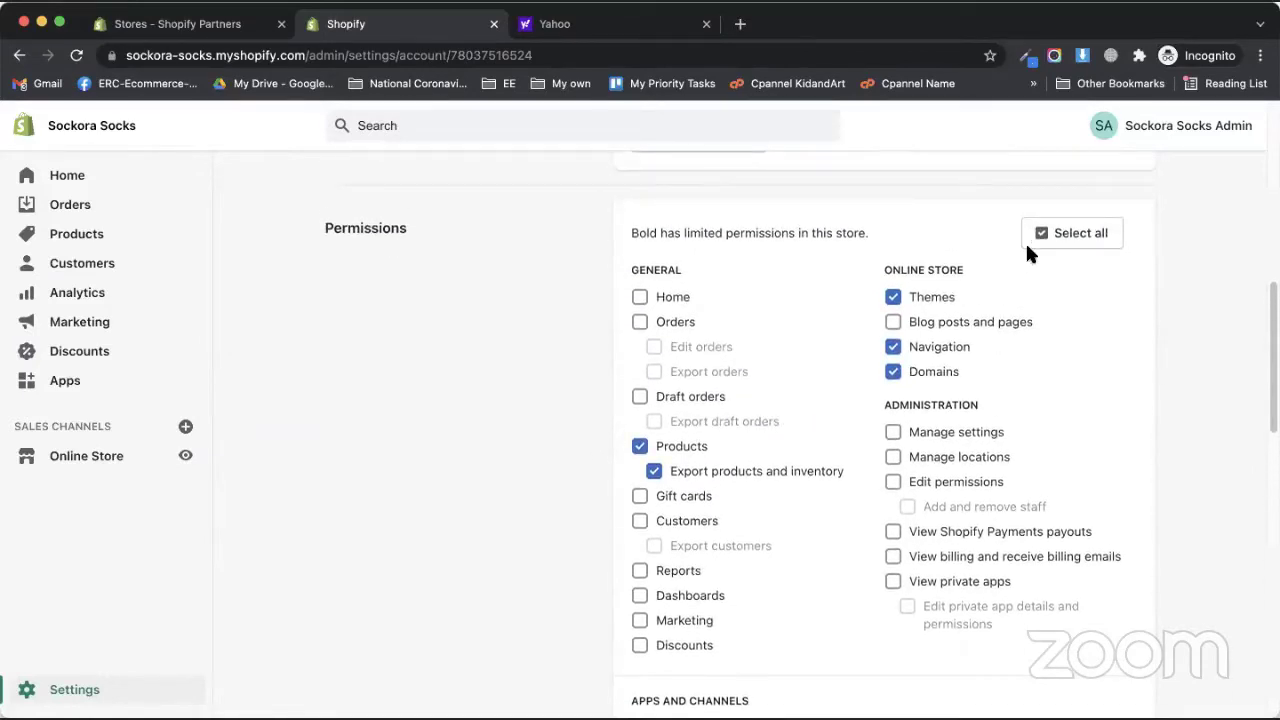
left_click(1035, 242)
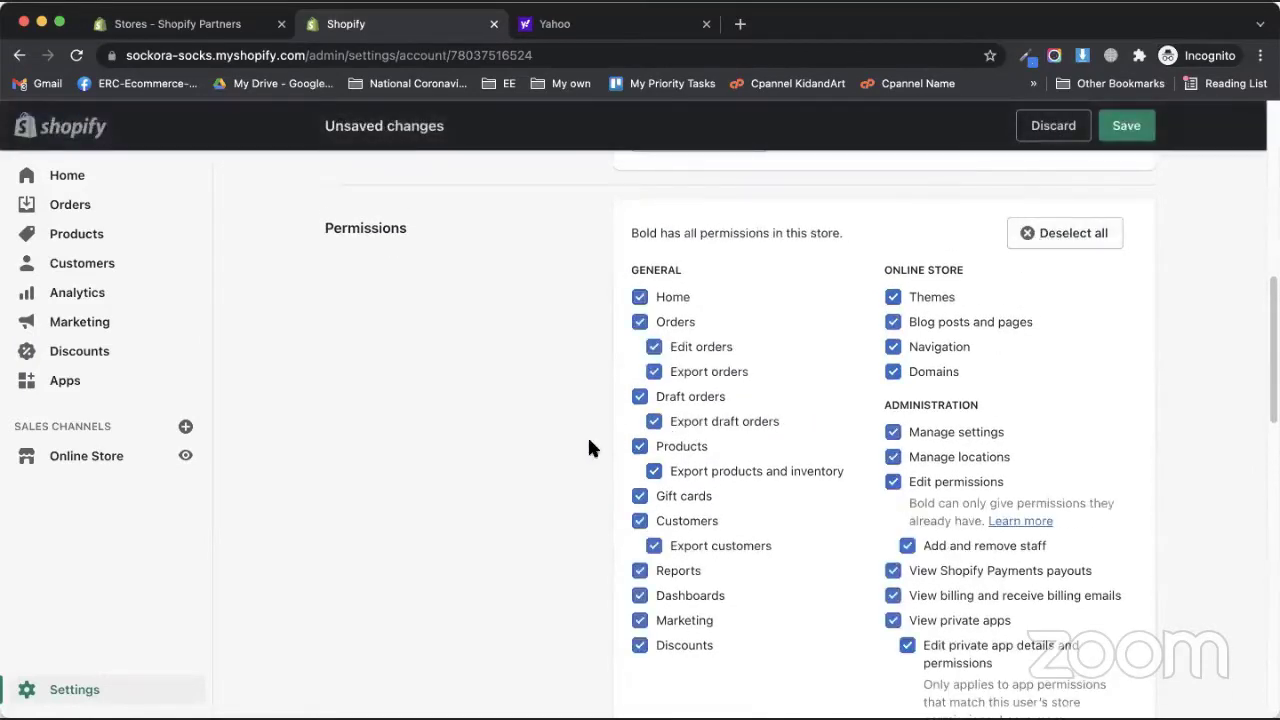
scroll(705, 550, "down", 1)
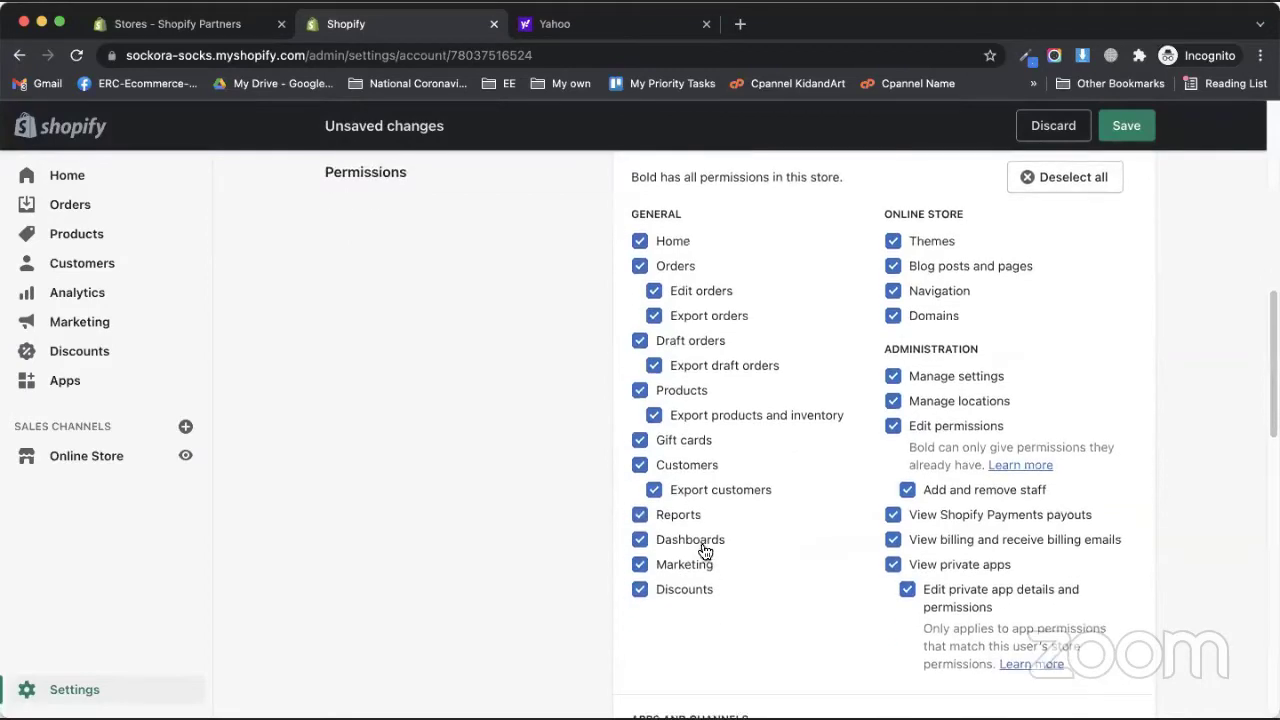
scroll(705, 550, "down", 5)
scroll(849, 654, "down", 5)
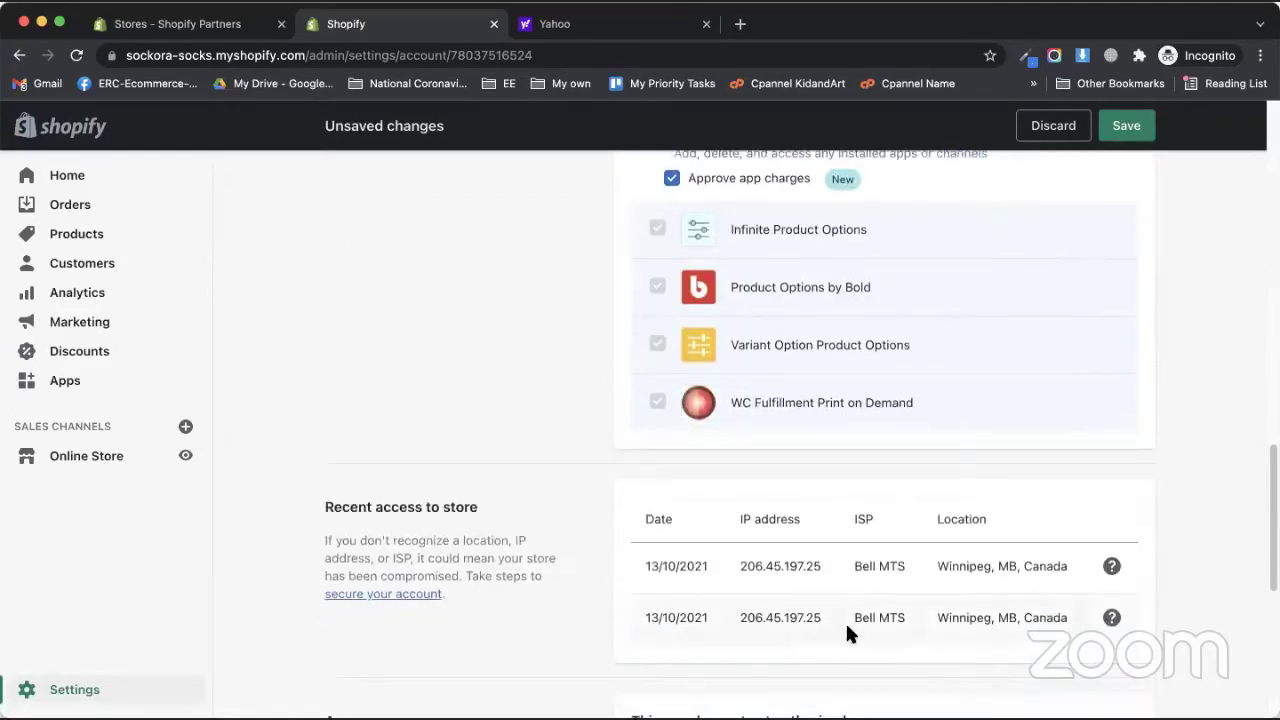
left_click(1122, 128)
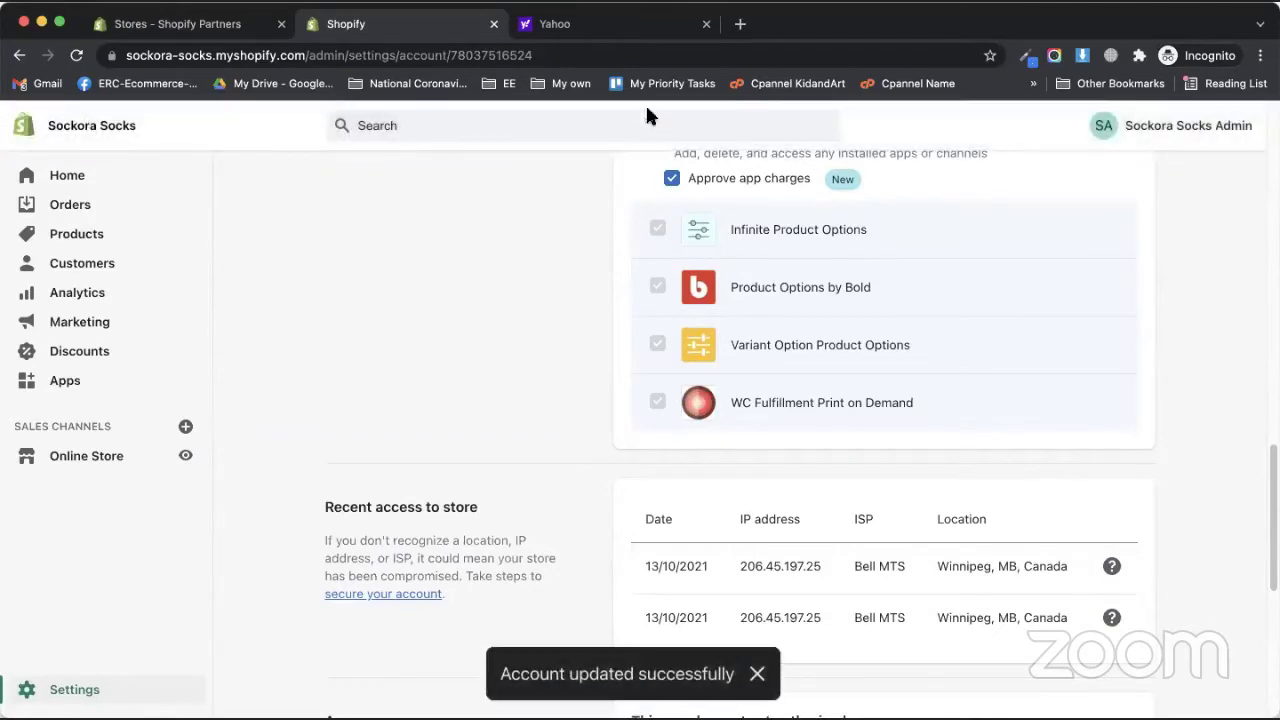
left_click(625, 20)
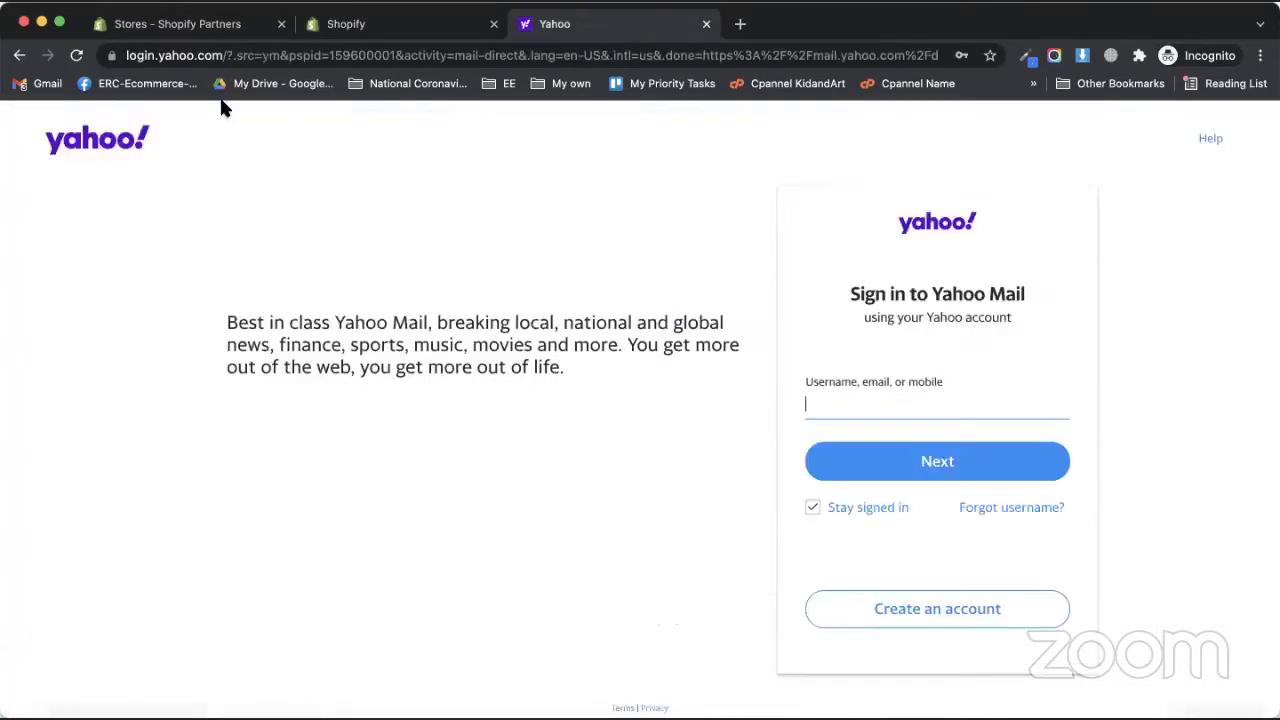
- Sign in to Yahoo Mail with the account email and password, then open the HulkCode support reply
left_click(928, 404)
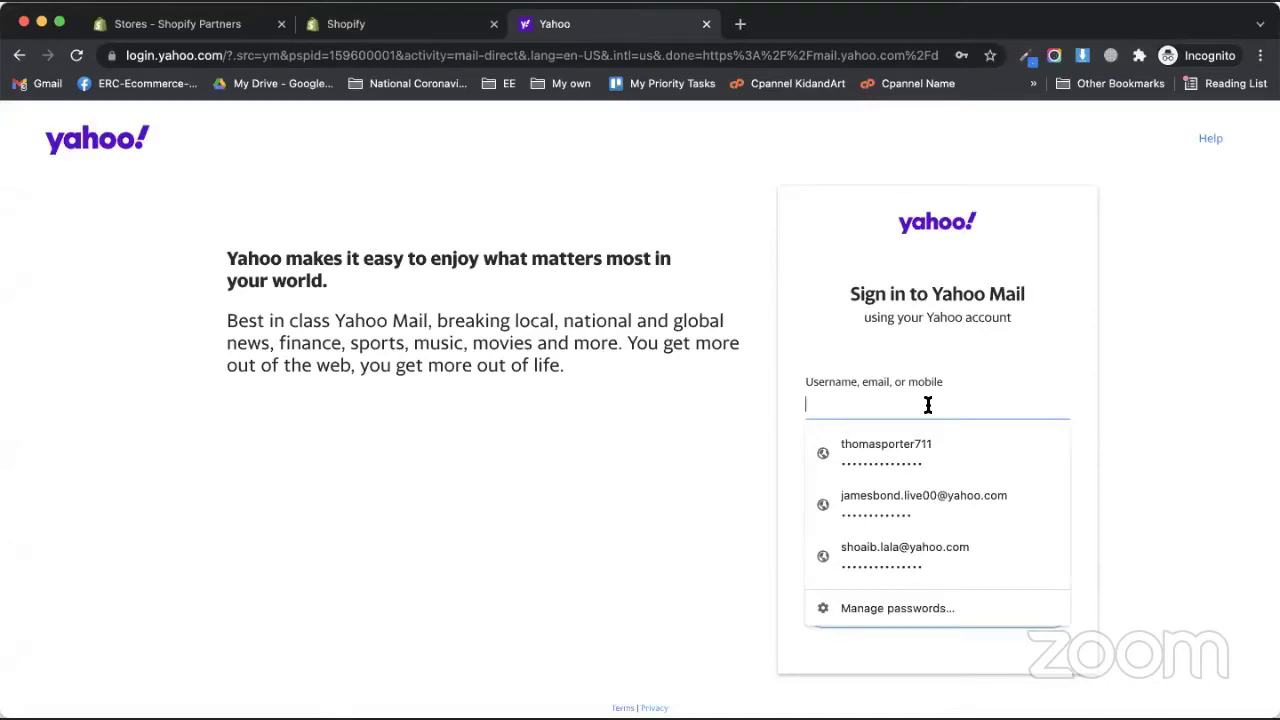
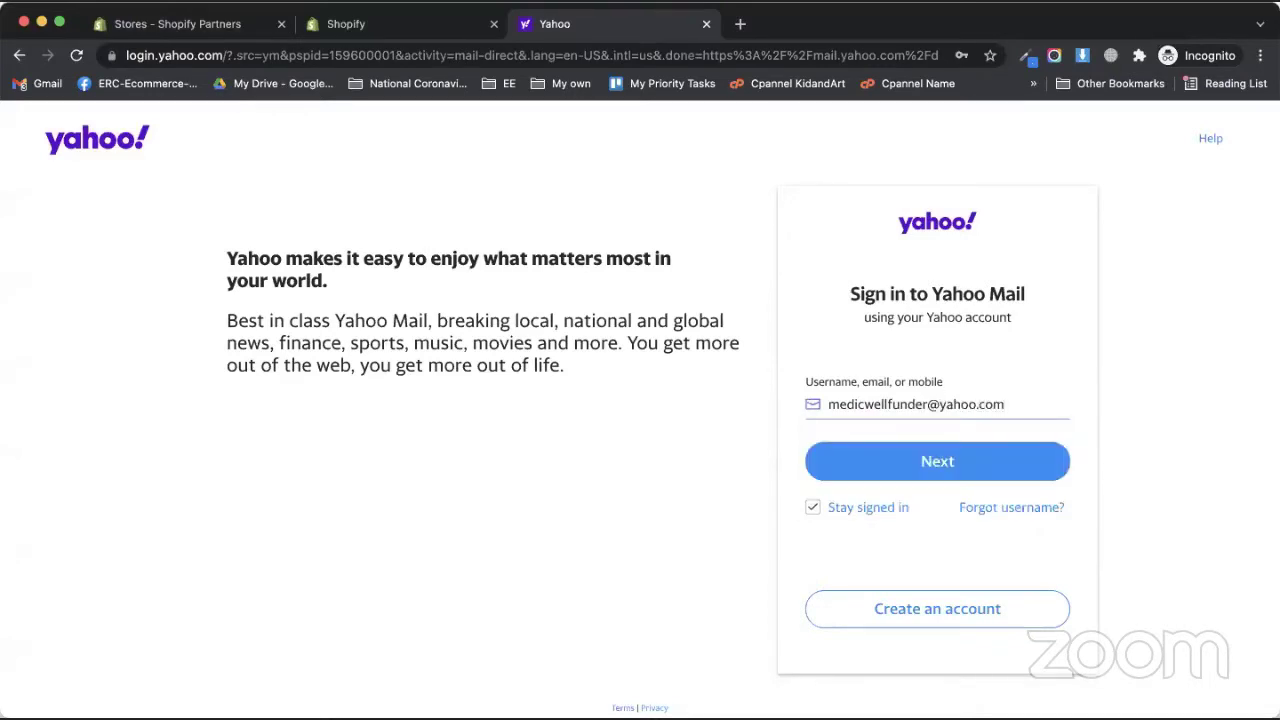
key("Return")
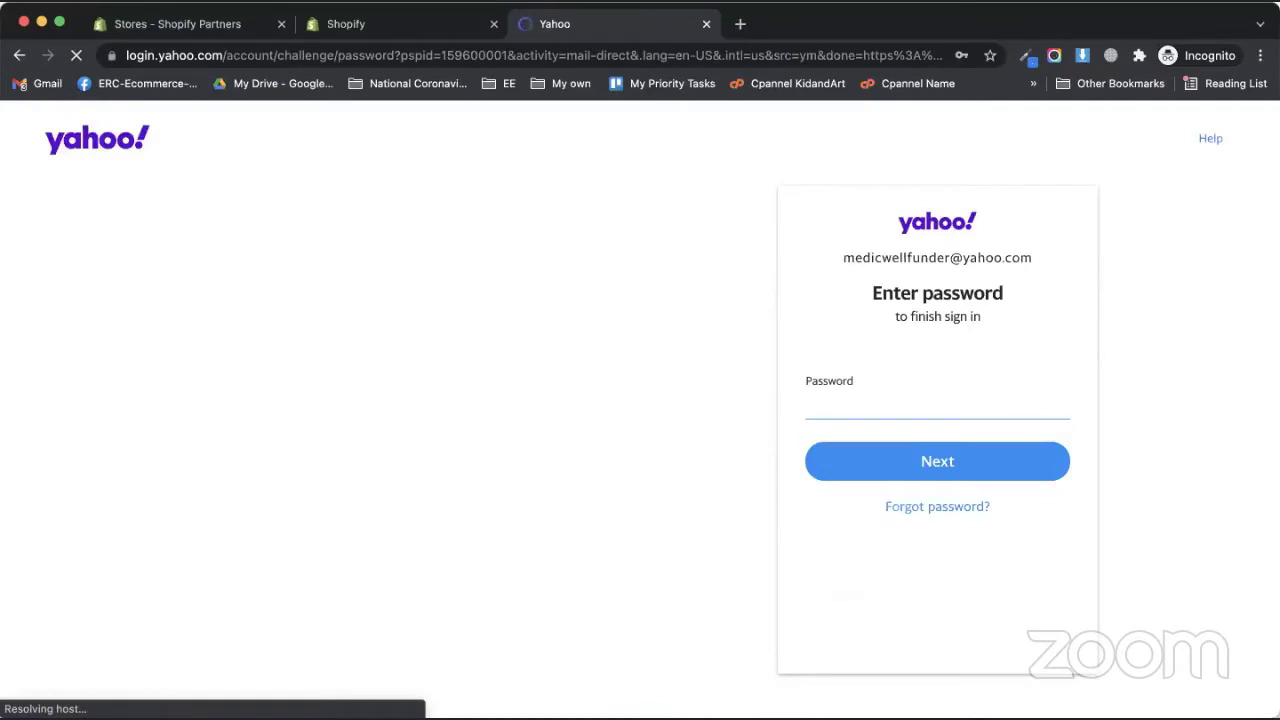
type("••••••••••••••")
key("Return")
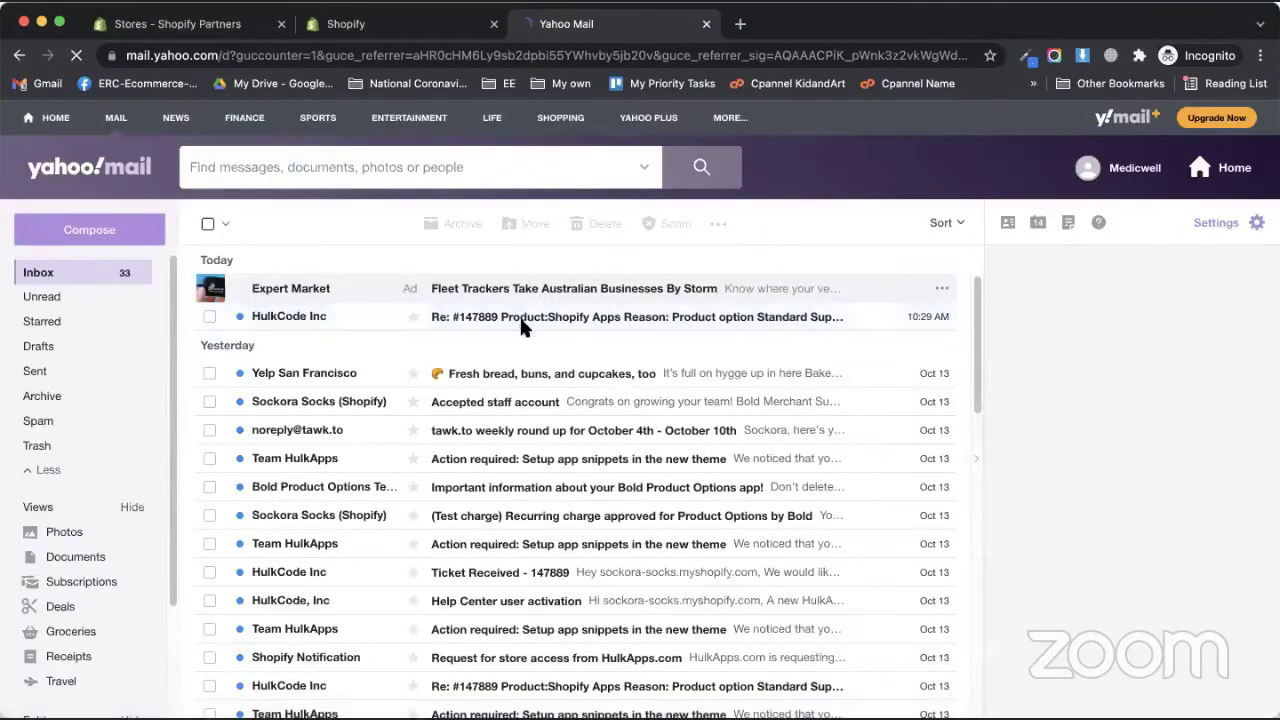
left_click(540, 323)
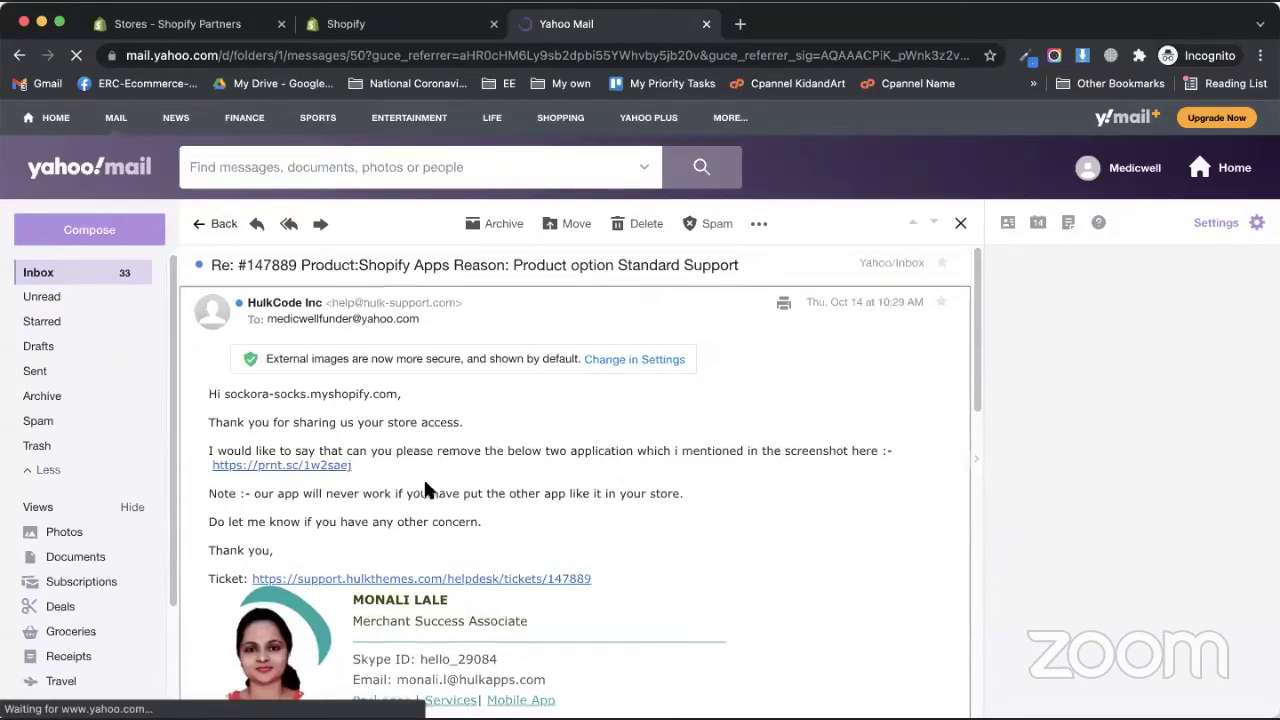
- View the prnt.sc screenshot of the two apps HulkCode wants removed, then return to the inbox
scroll(285, 521, "down", 10)
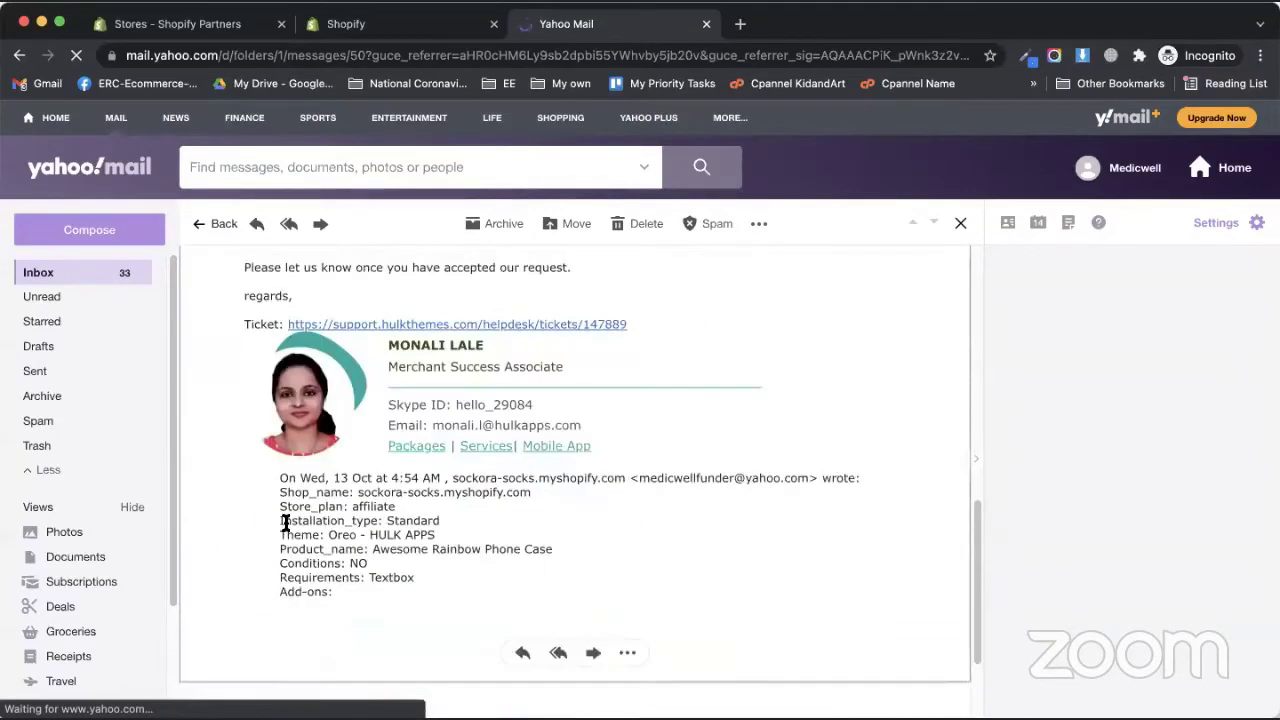
scroll(285, 521, "up", 10)
left_click(321, 455)
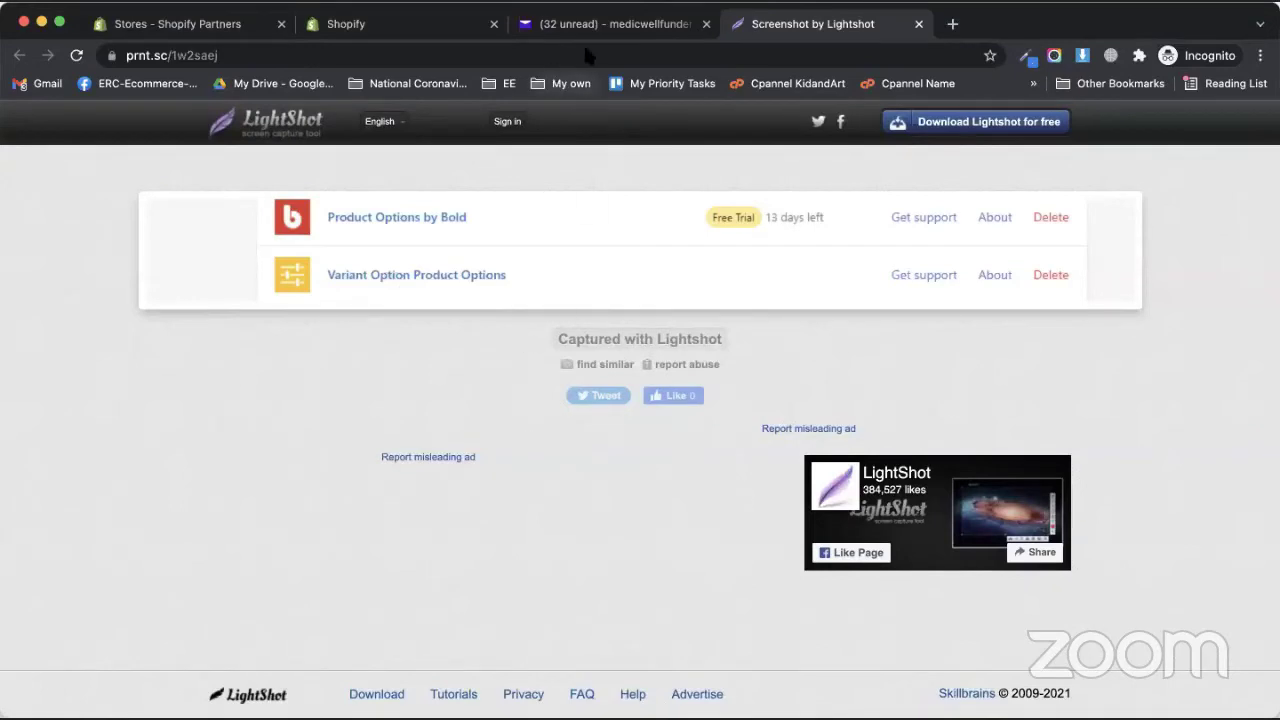
left_click(612, 24)
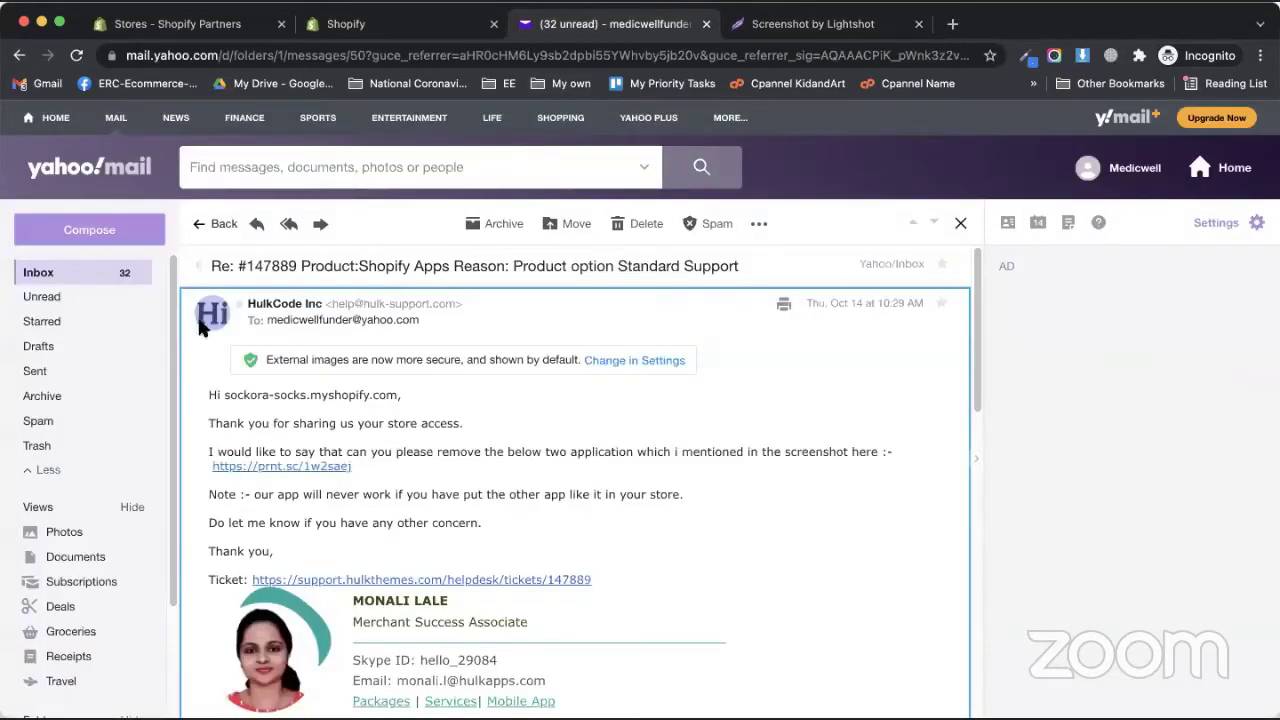
left_click(198, 225)
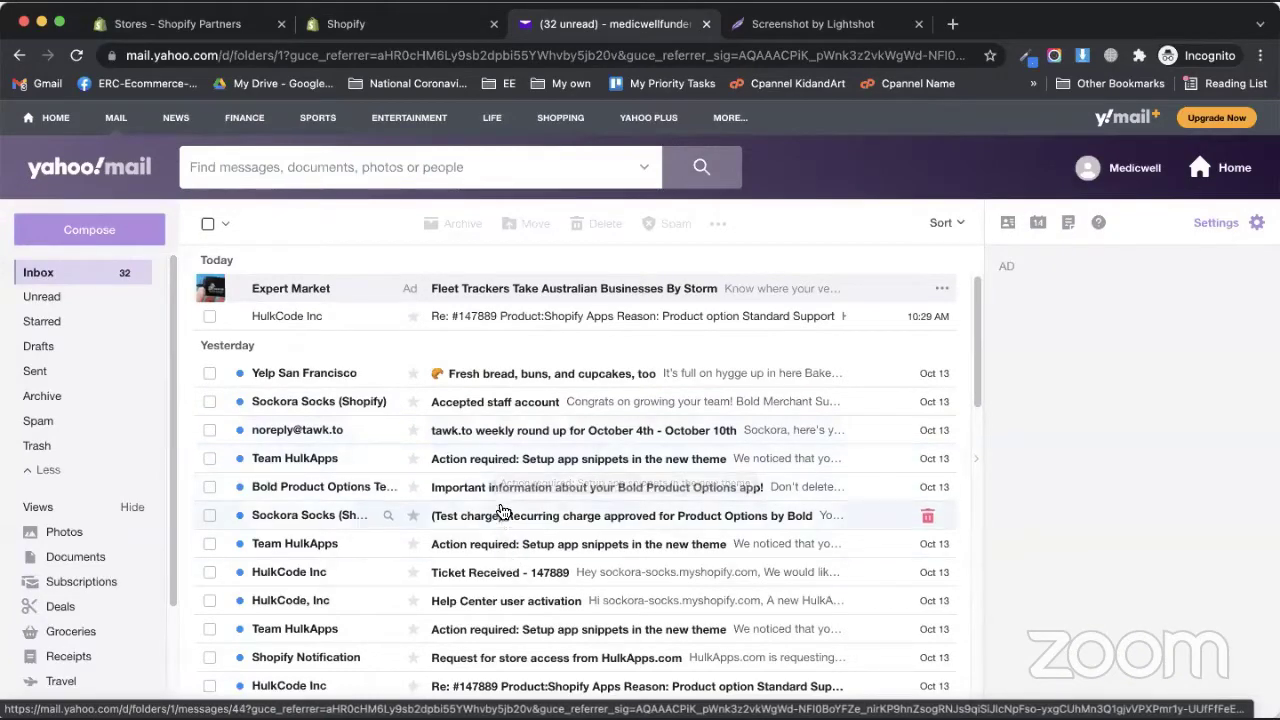
- Read the Bold Product Options information email, then go back to the Shopify admin
left_click(495, 489)
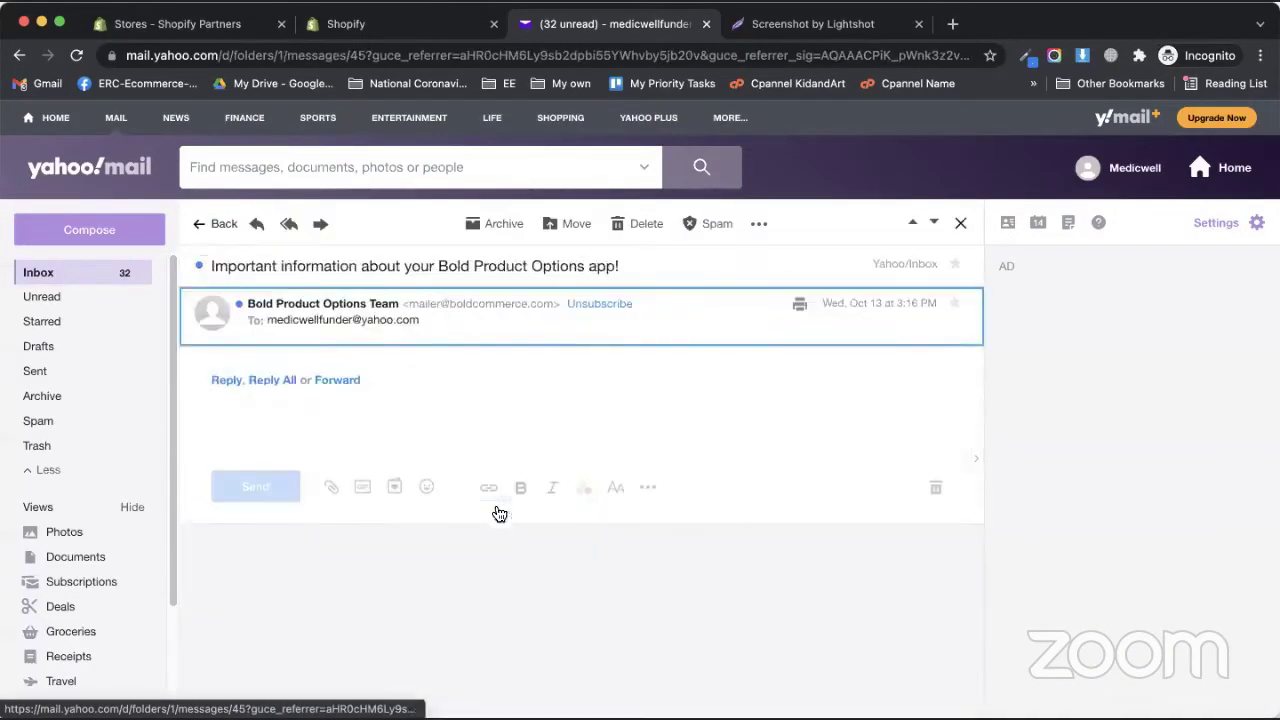
scroll(523, 500, "down", 10)
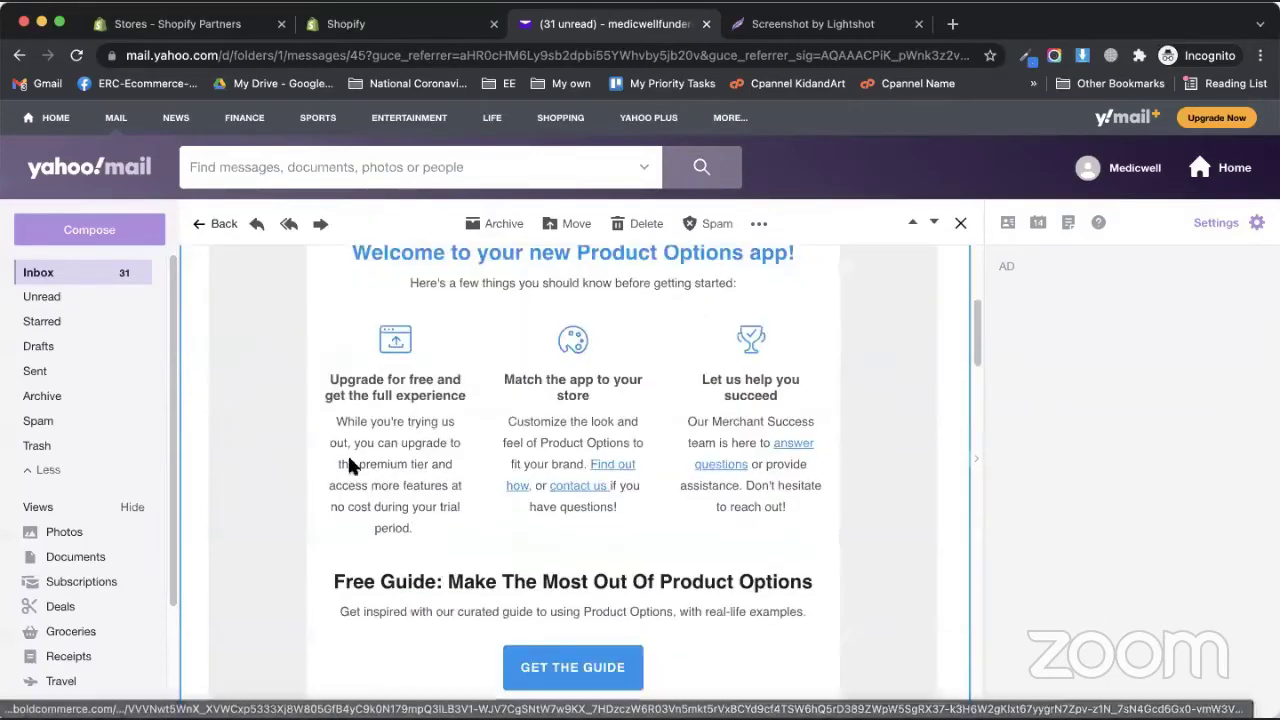
scroll(335, 462, "down", 2)
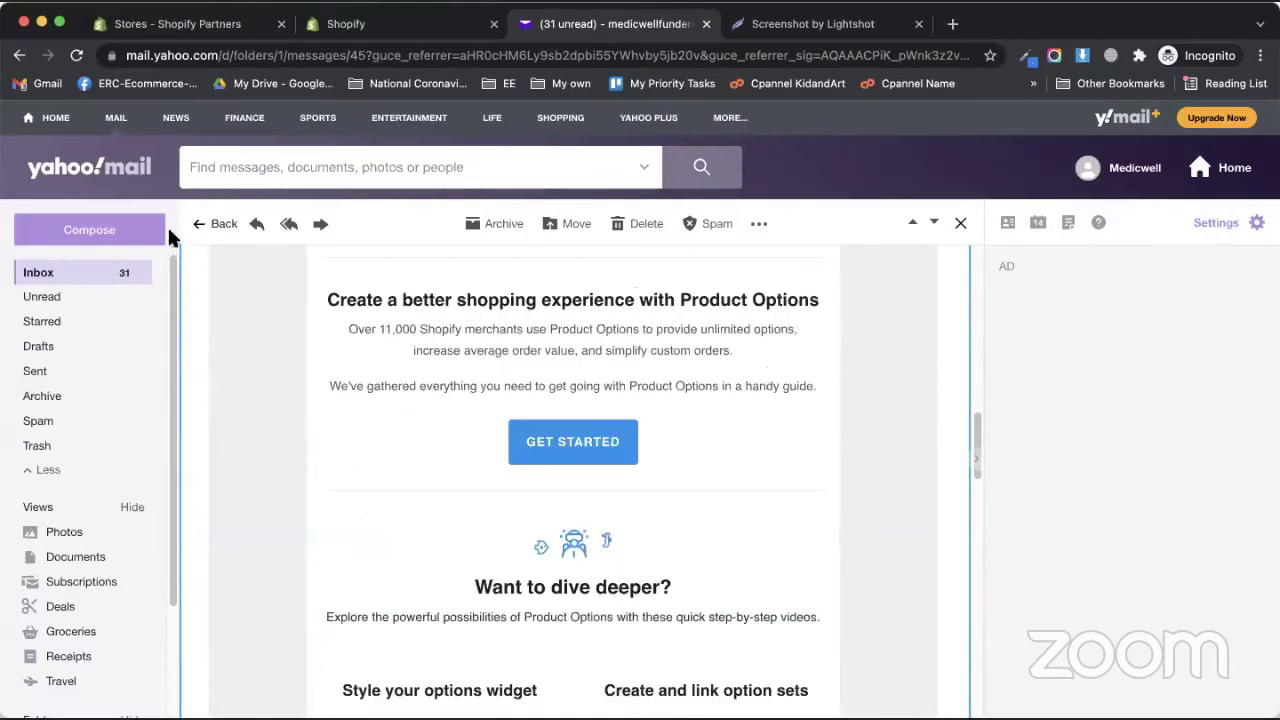
left_click(213, 224)
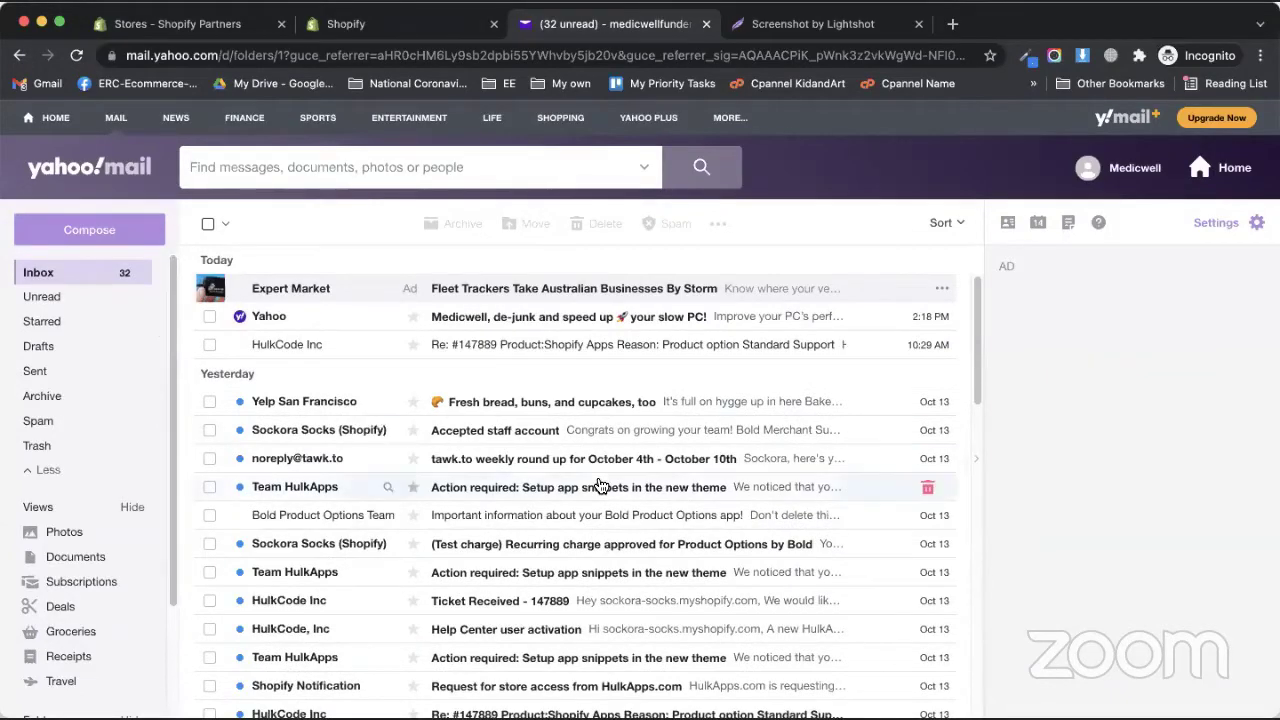
scroll(525, 615, "down", 4)
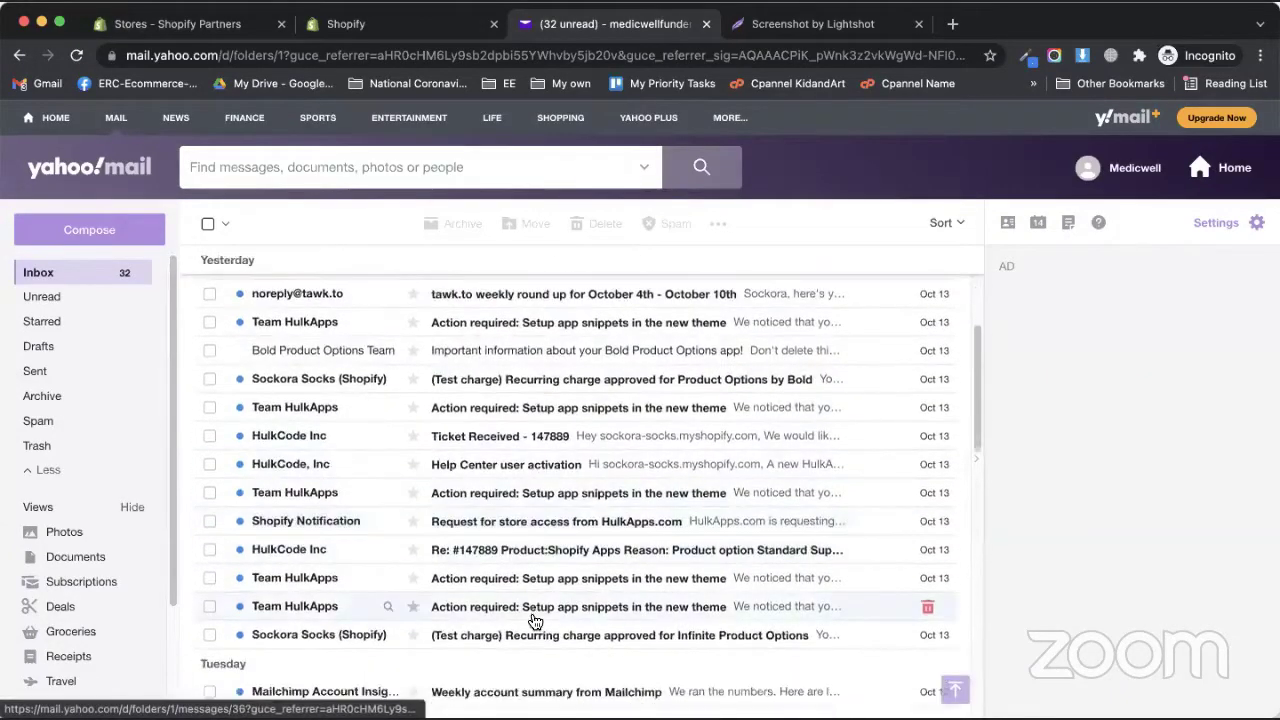
scroll(530, 600, "down", 2)
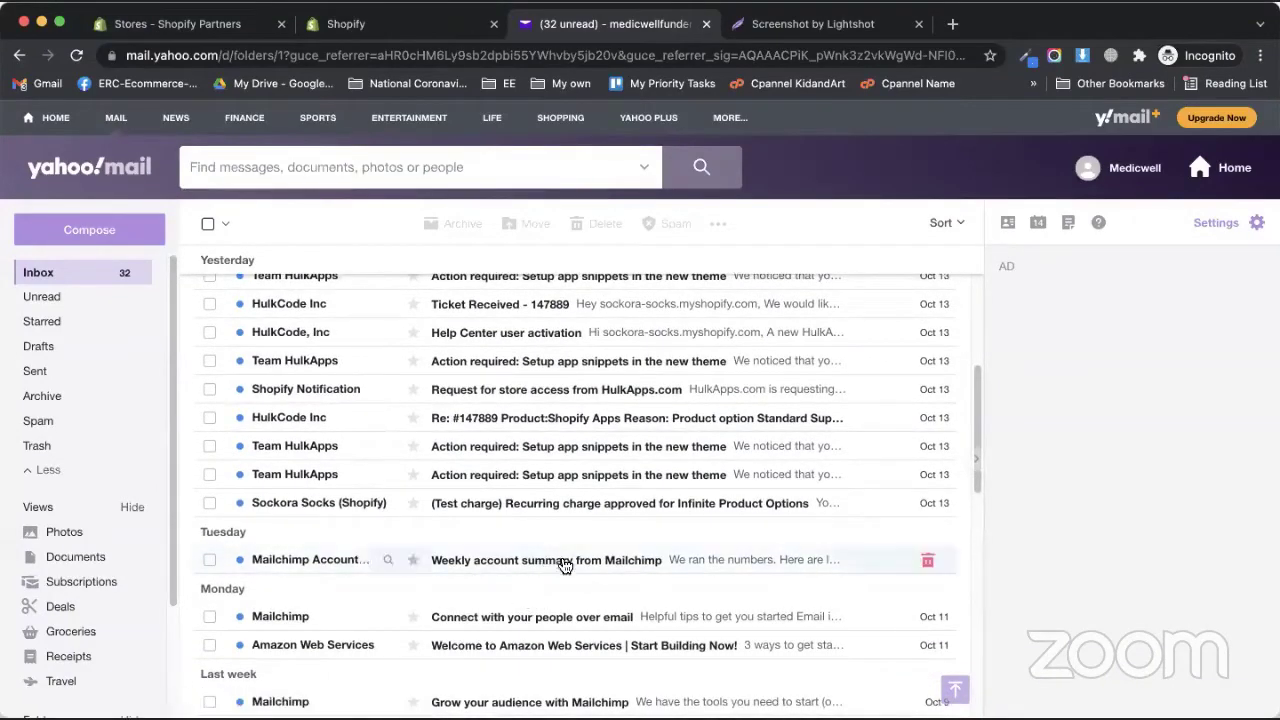
scroll(545, 565, "up", 5)
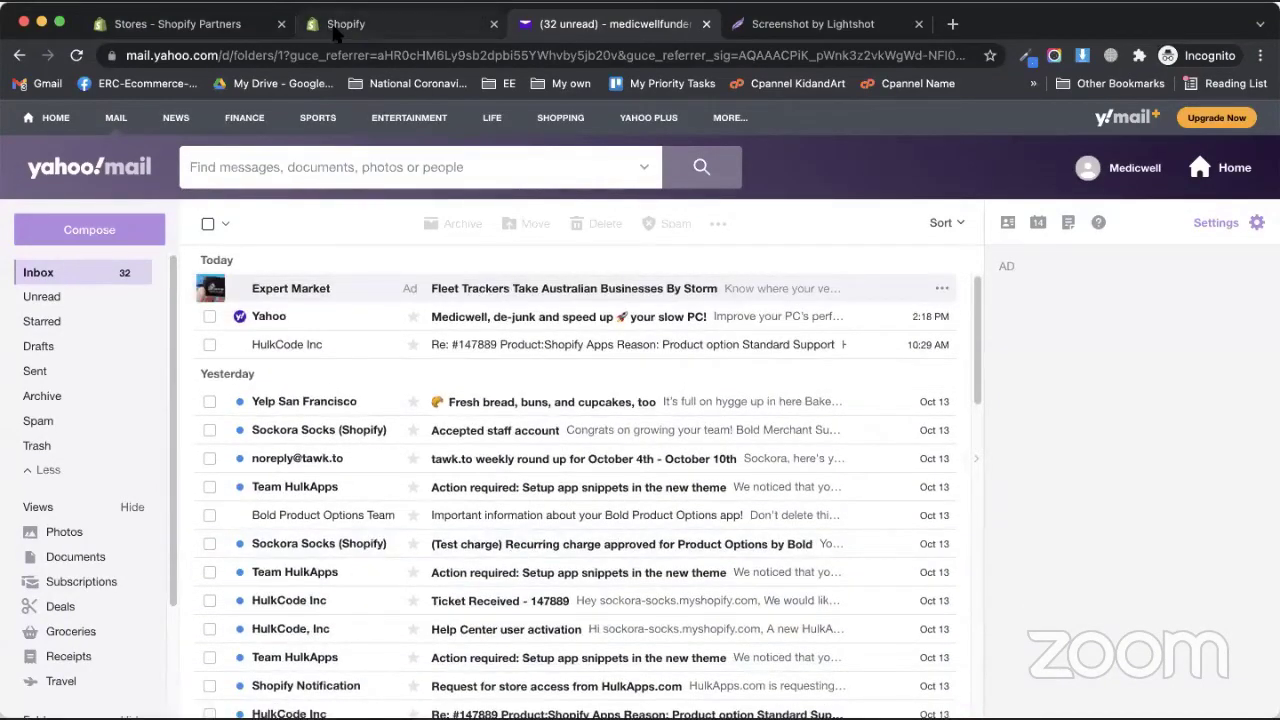
left_click(337, 28)
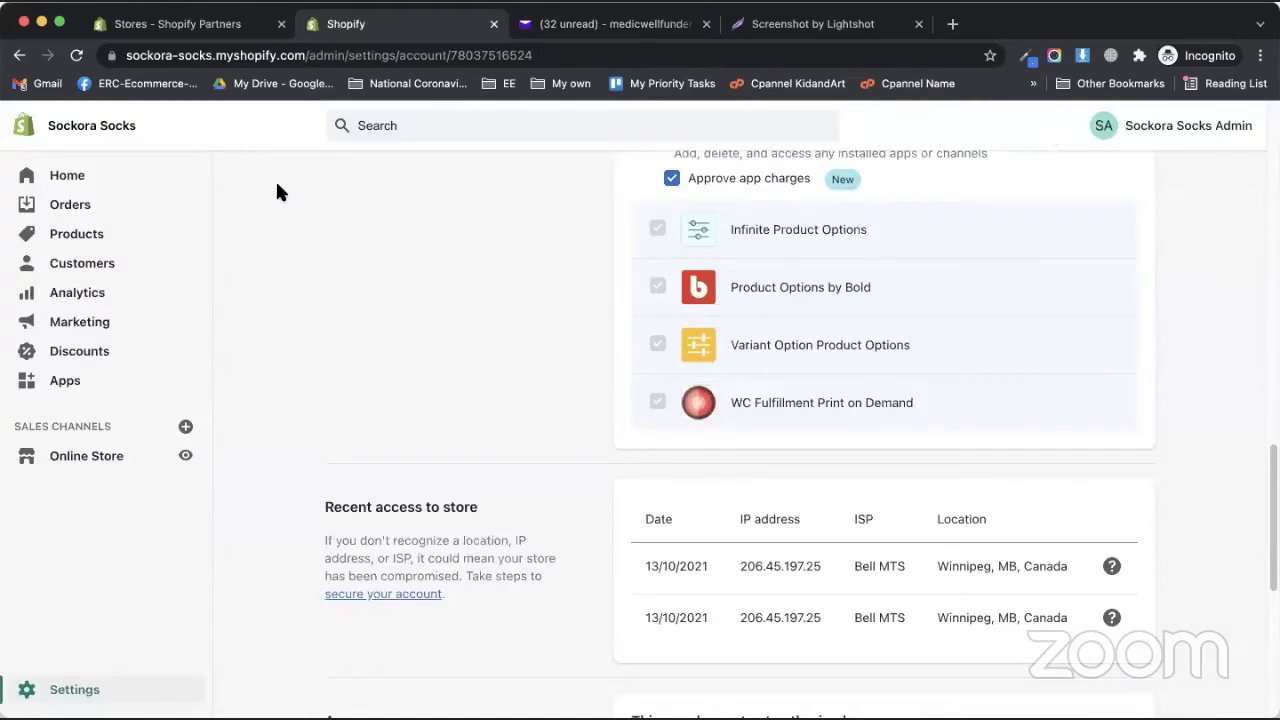
- Review the Bold Merchant Success profile at the top of the staff page, then return to Yahoo Mail
scroll(839, 490, "up", 15)
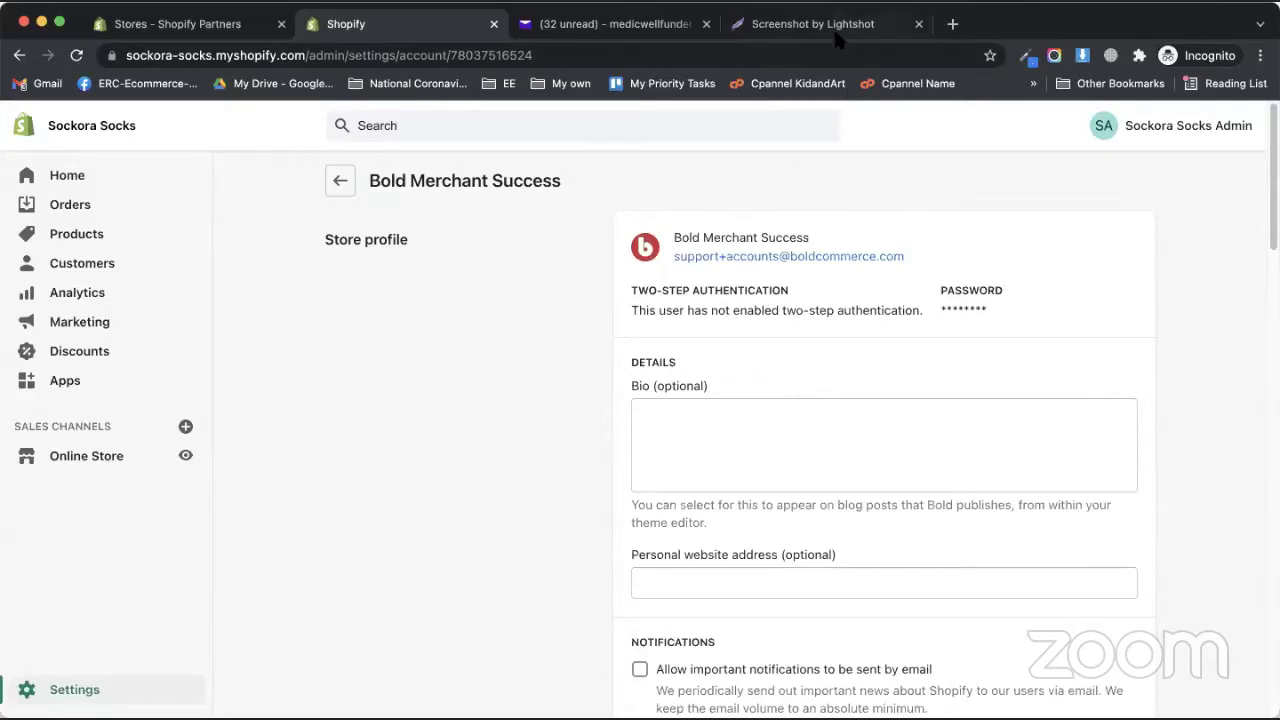
left_click(610, 30)
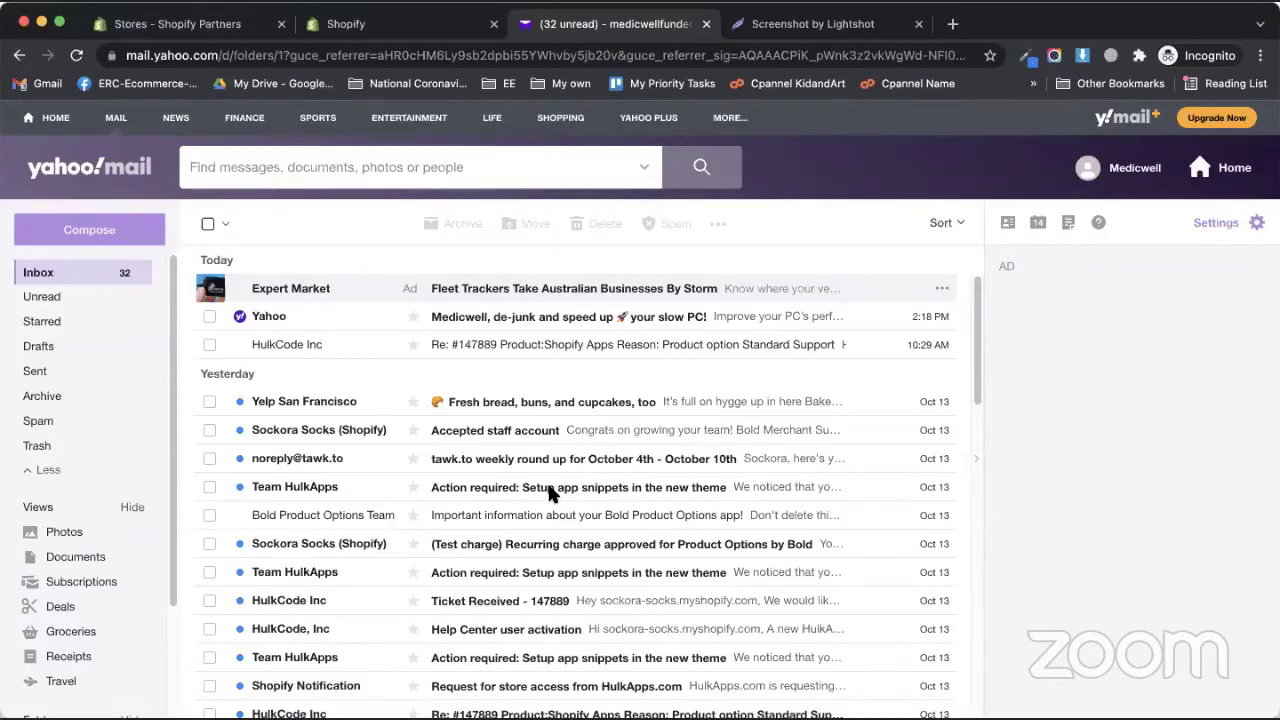
- Read the test-charge approval and HulkCode Re: #147889 emails, then go to the Shopify Partners stores list
left_click(553, 546)
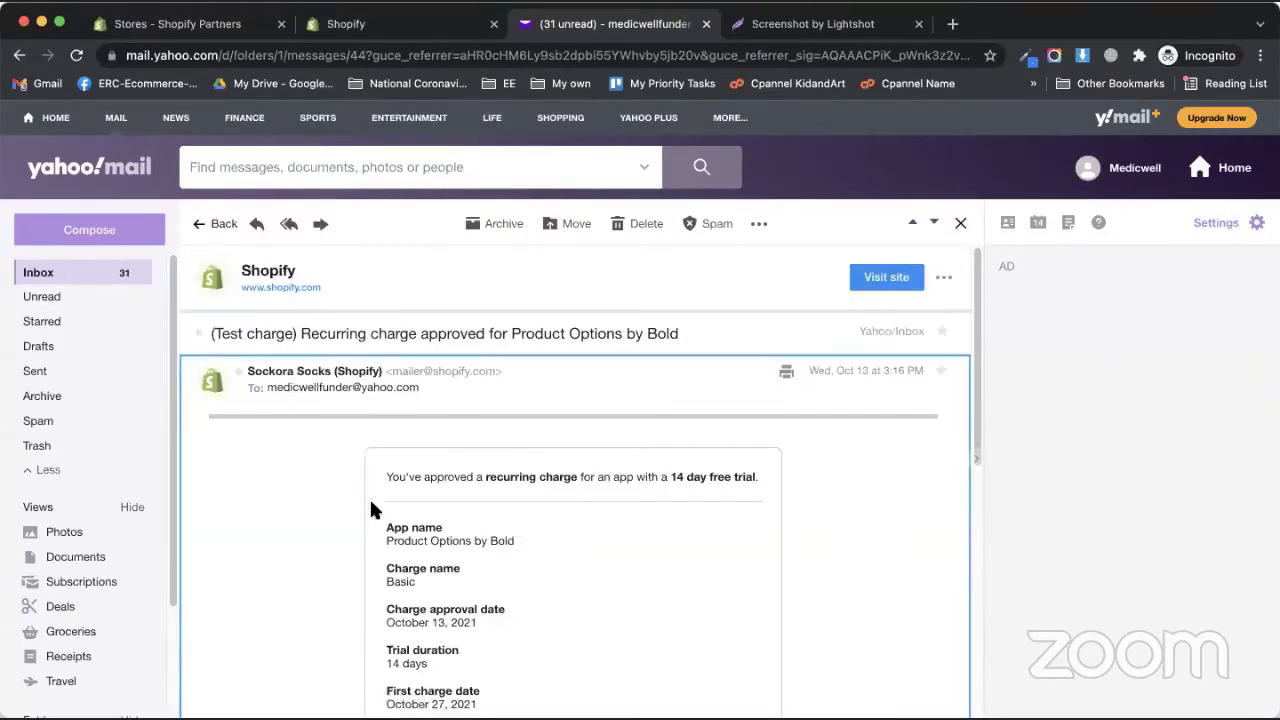
key("Escape")
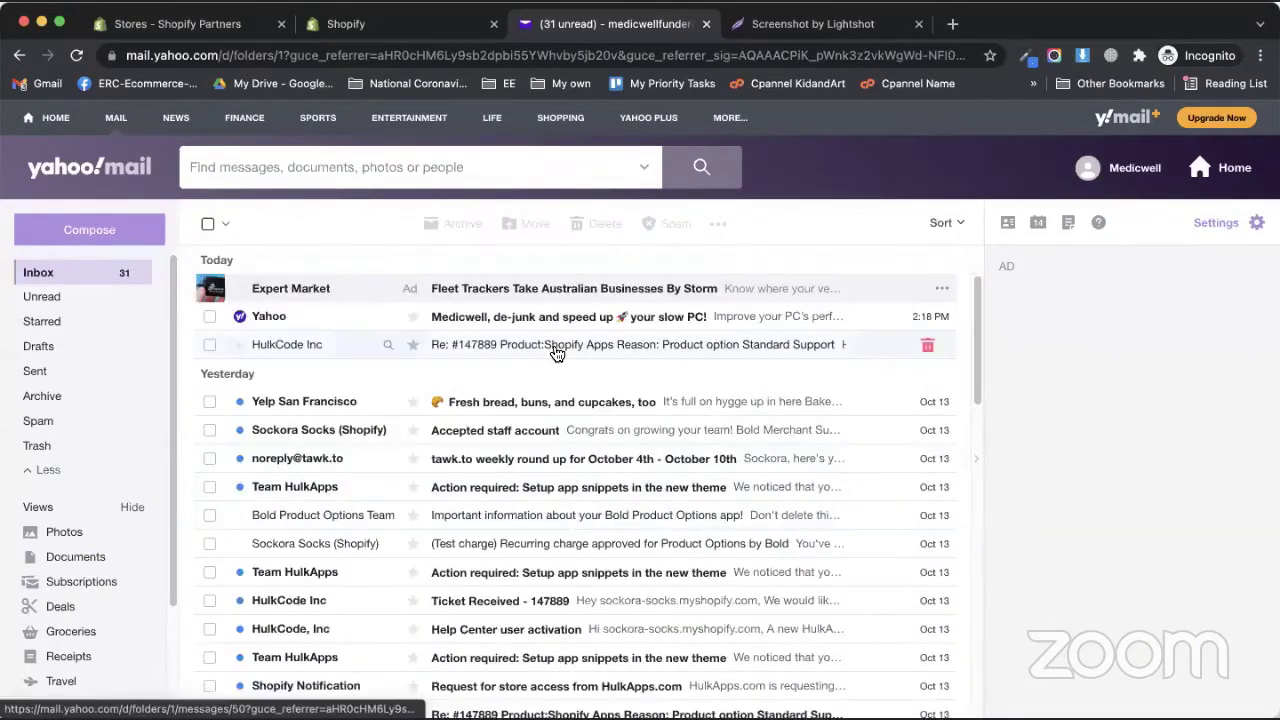
left_click(557, 346)
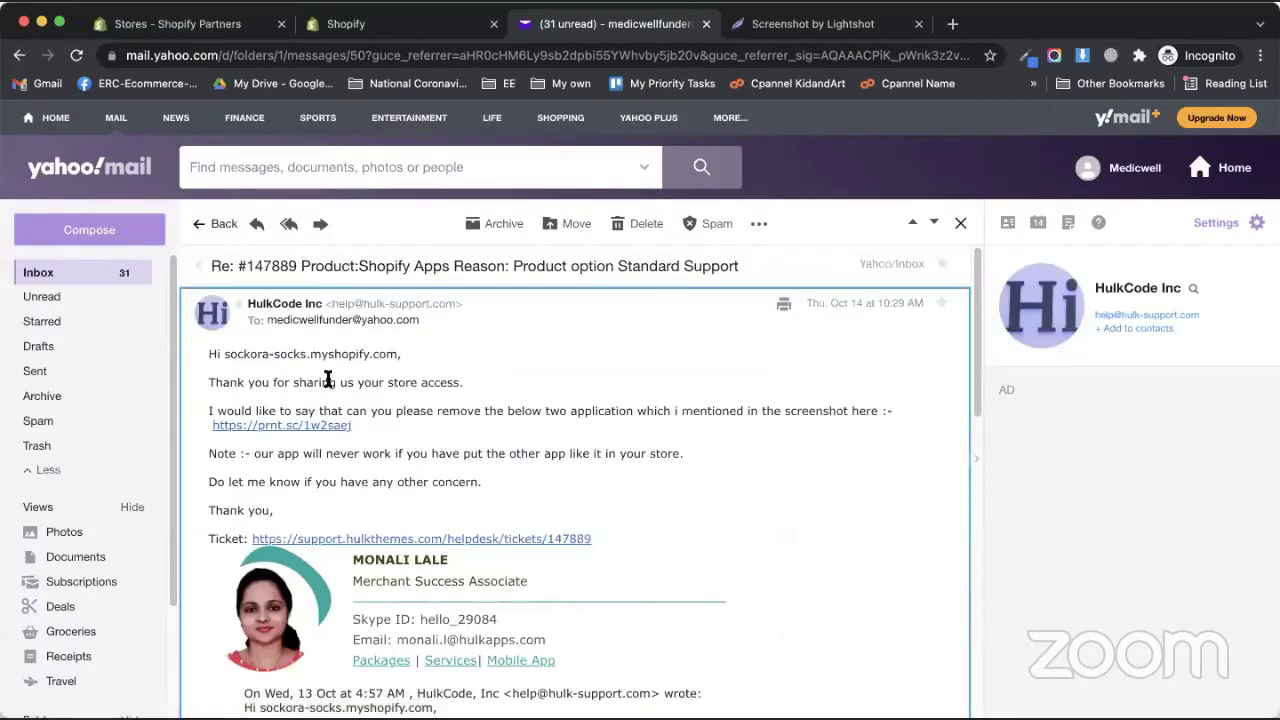
scroll(631, 474, "down", 1)
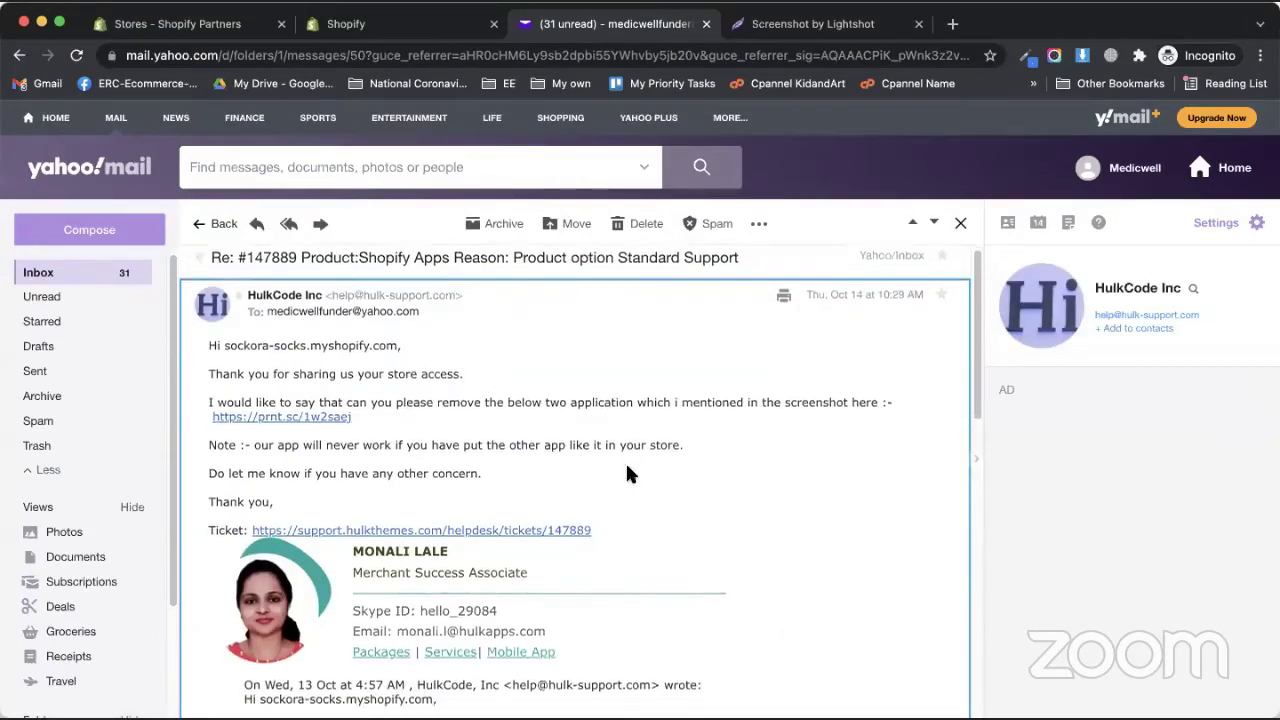
scroll(629, 487, "down", 3)
scroll(600, 420, "up", 3)
key("Escape")
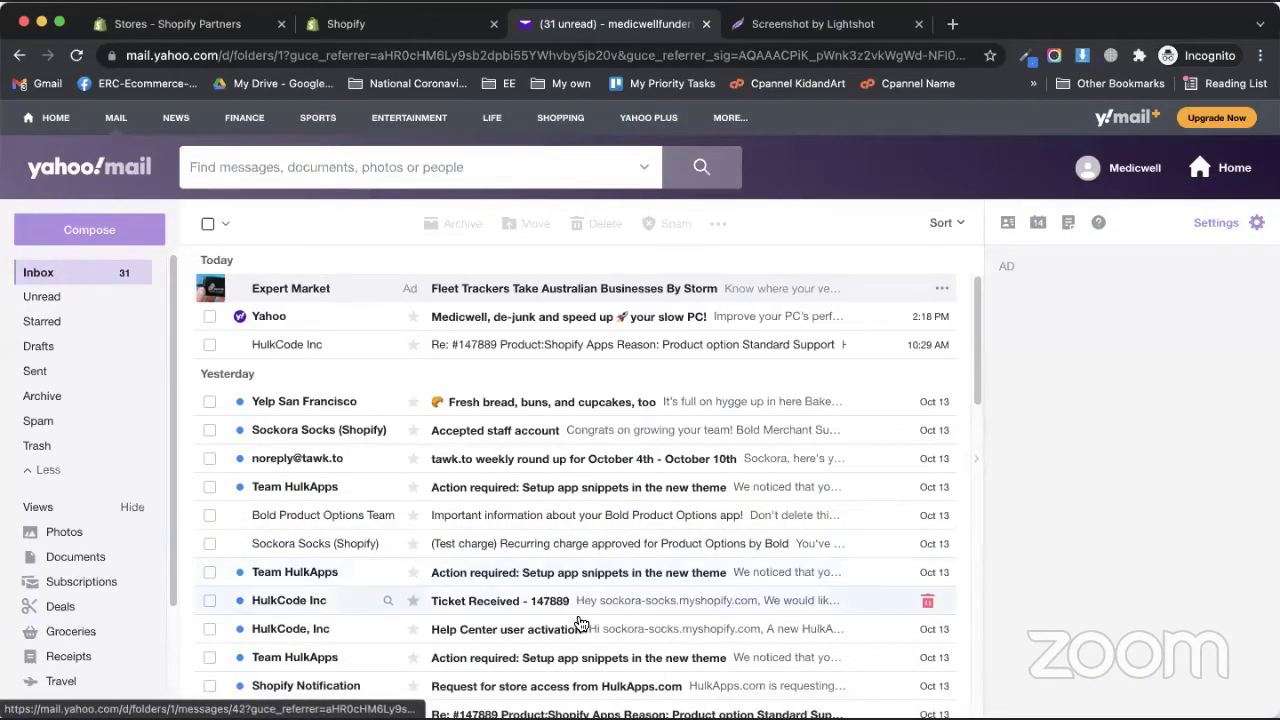
scroll(895, 493, "down", 3)
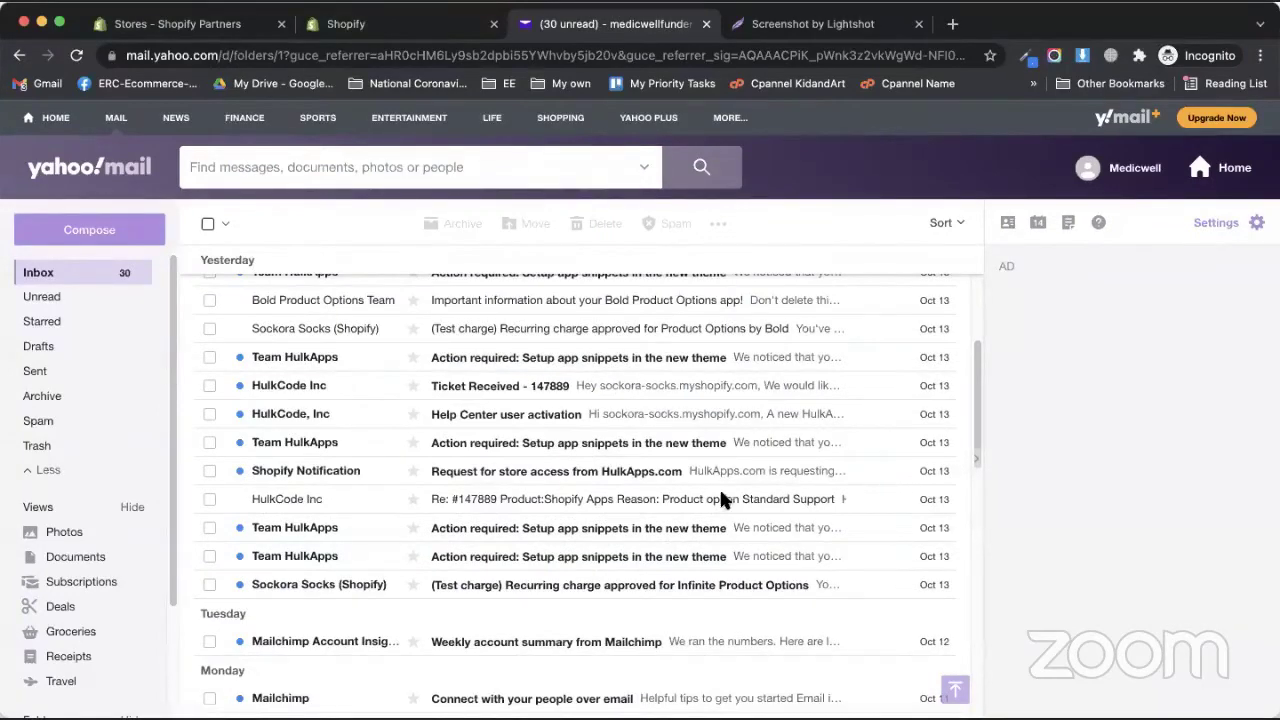
left_click(200, 24)
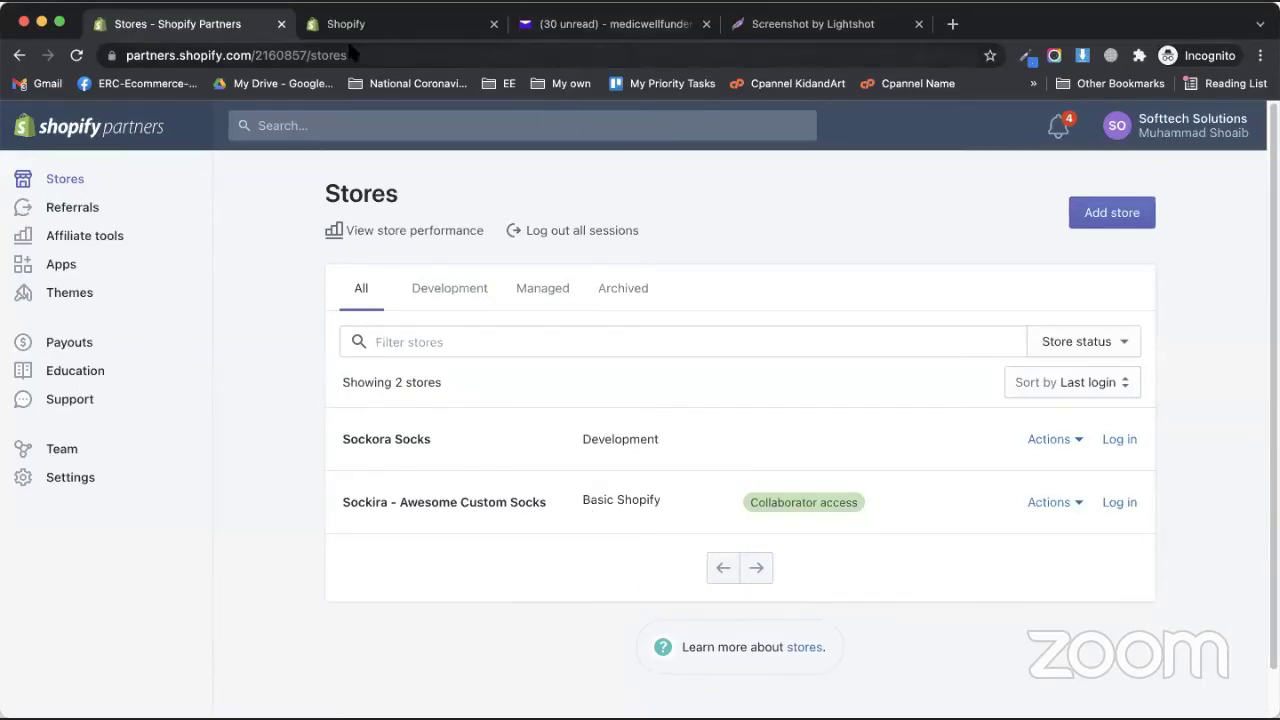
- Return to the Sockora Socks admin and list its four installed apps, including Product Options by Bold
key("ctrl+Tab")
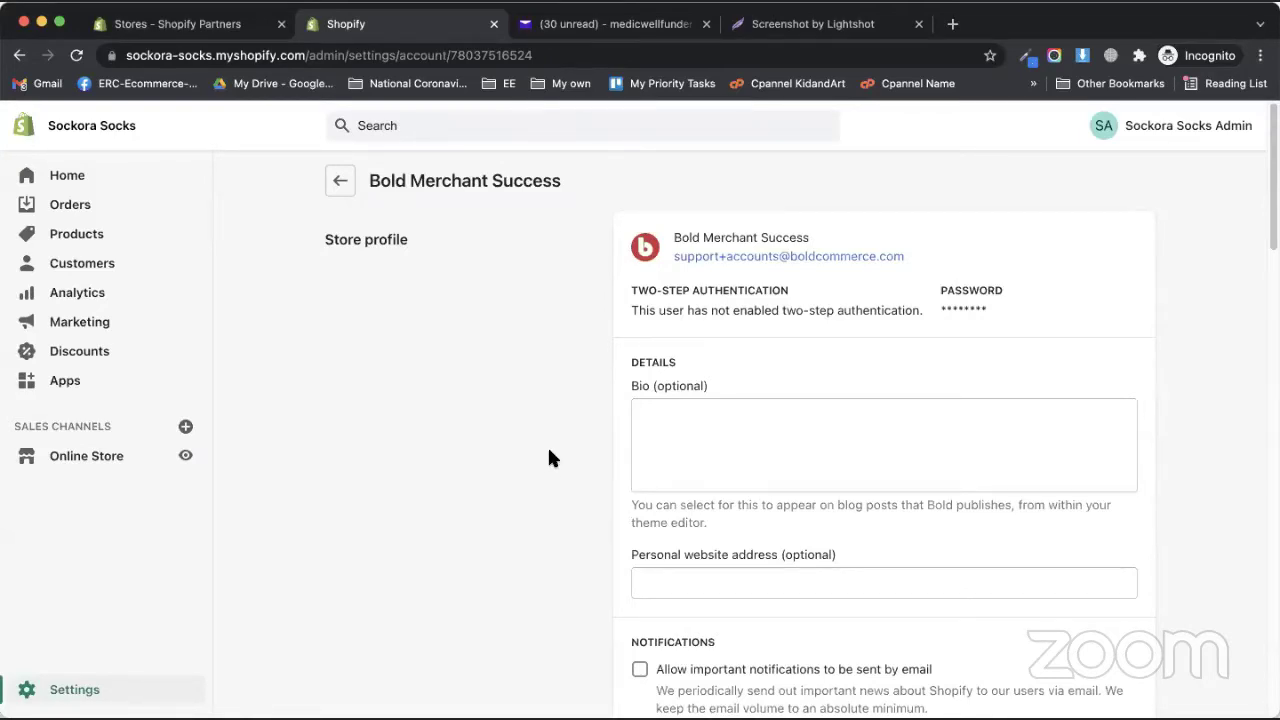
left_click(64, 381)
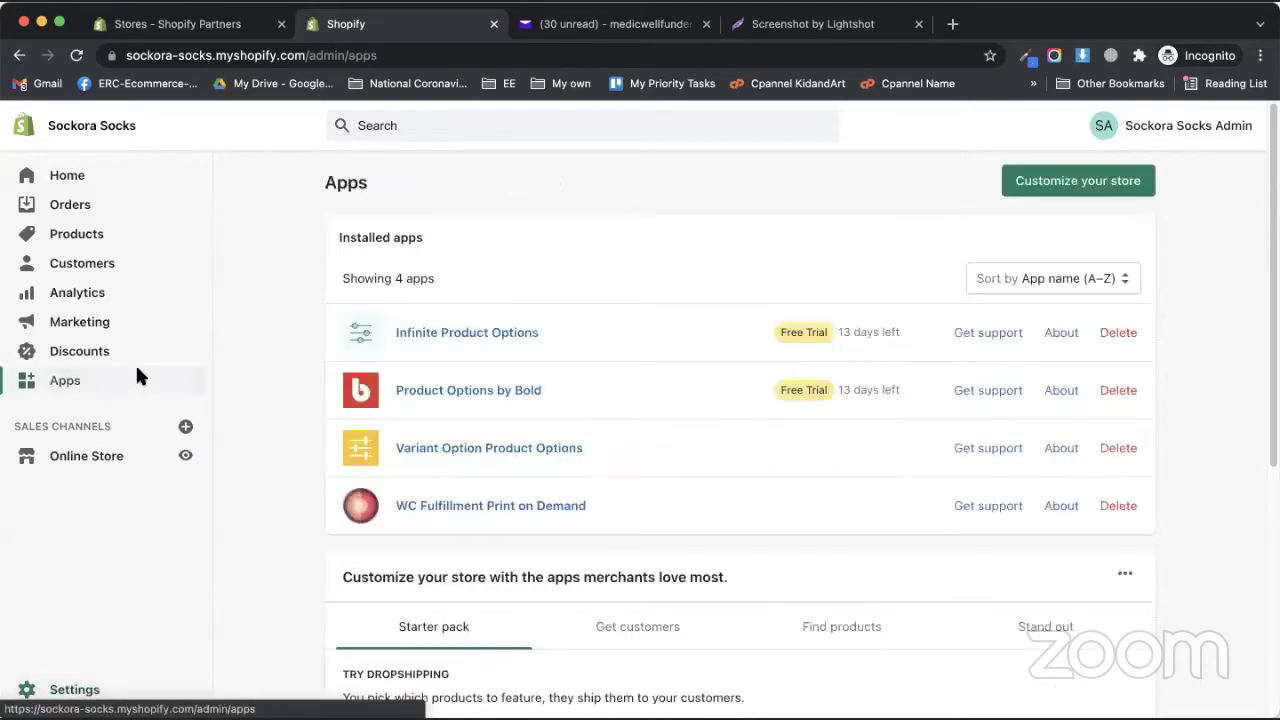
- Open the Shopify App Store in a new tab, signing in, and search it for 'printfy'
left_click(1056, 190)
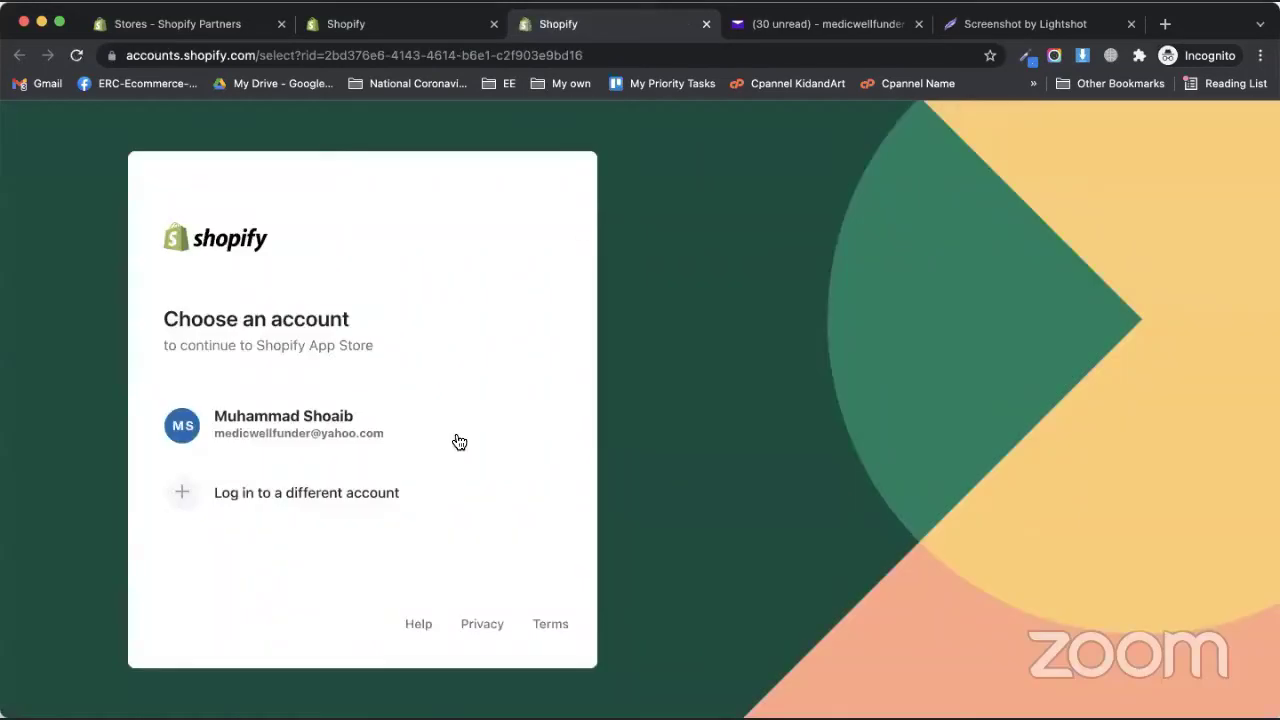
left_click(458, 442)
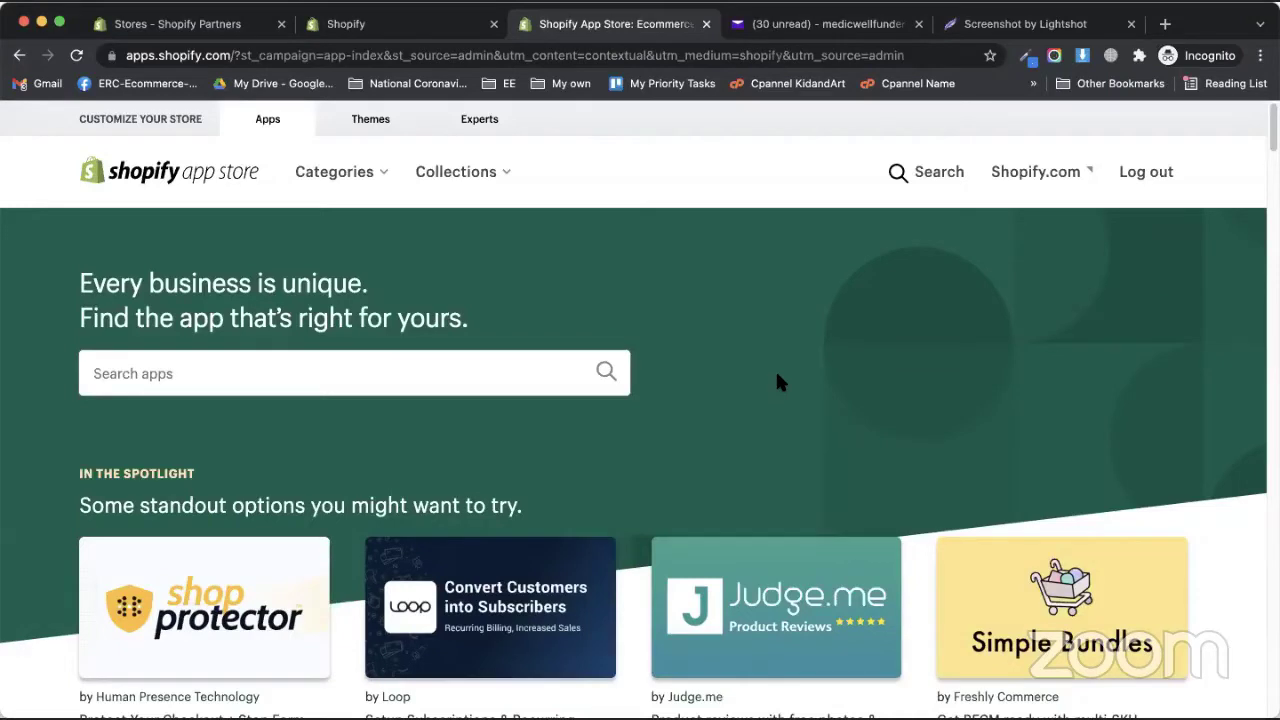
left_click(506, 373)
type("printfy")
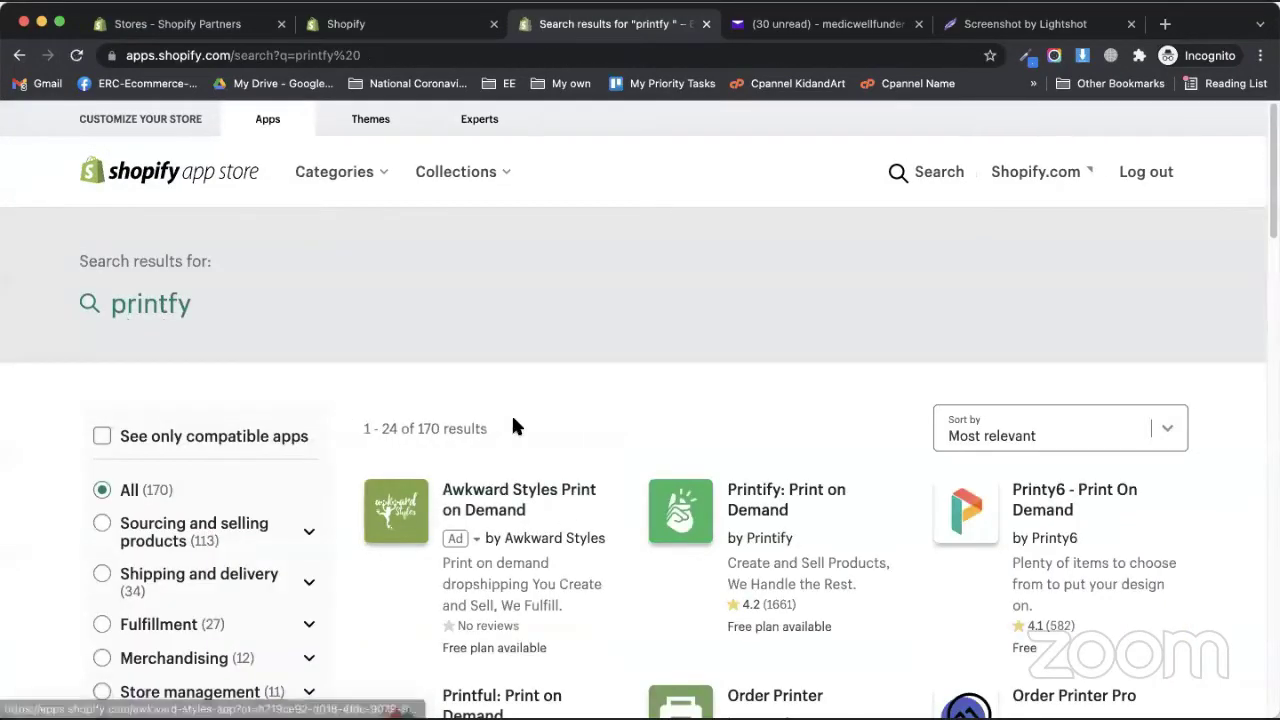
- Install the Printify – Print On Demand app on the Sockora Socks store and approve its permissions
scroll(511, 428, "down", 1)
left_click(766, 458)
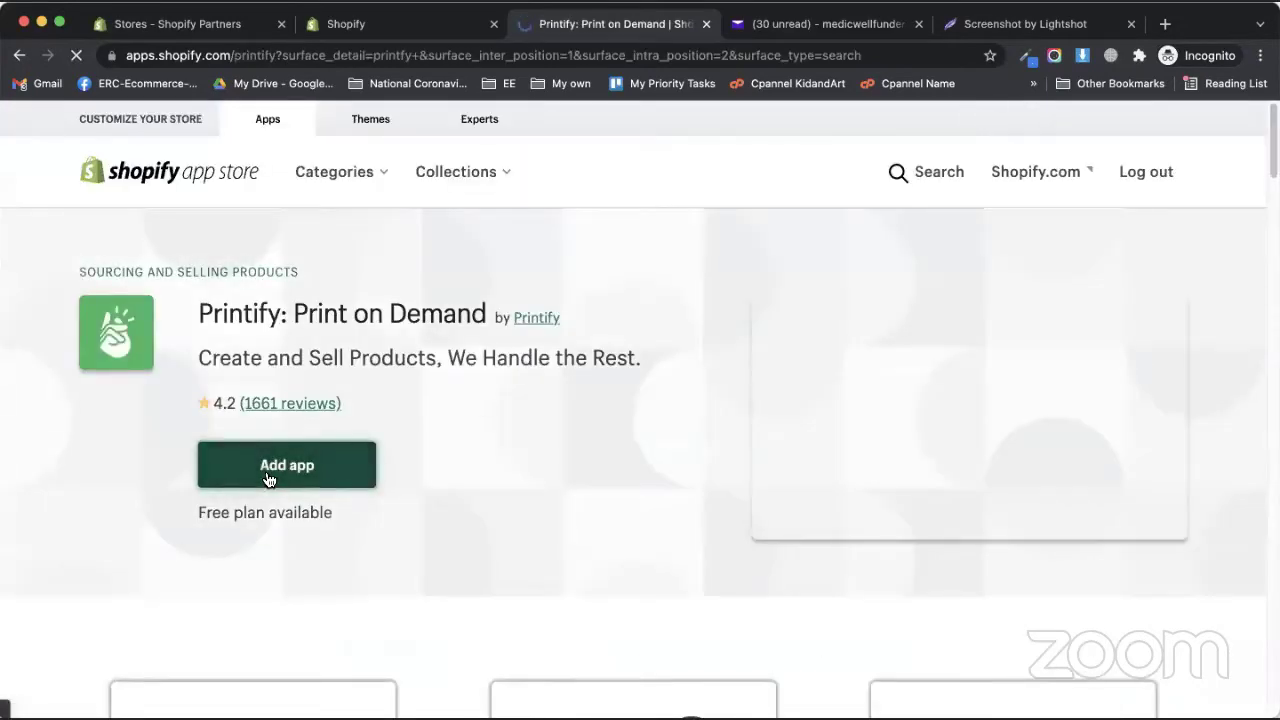
left_click(268, 478)
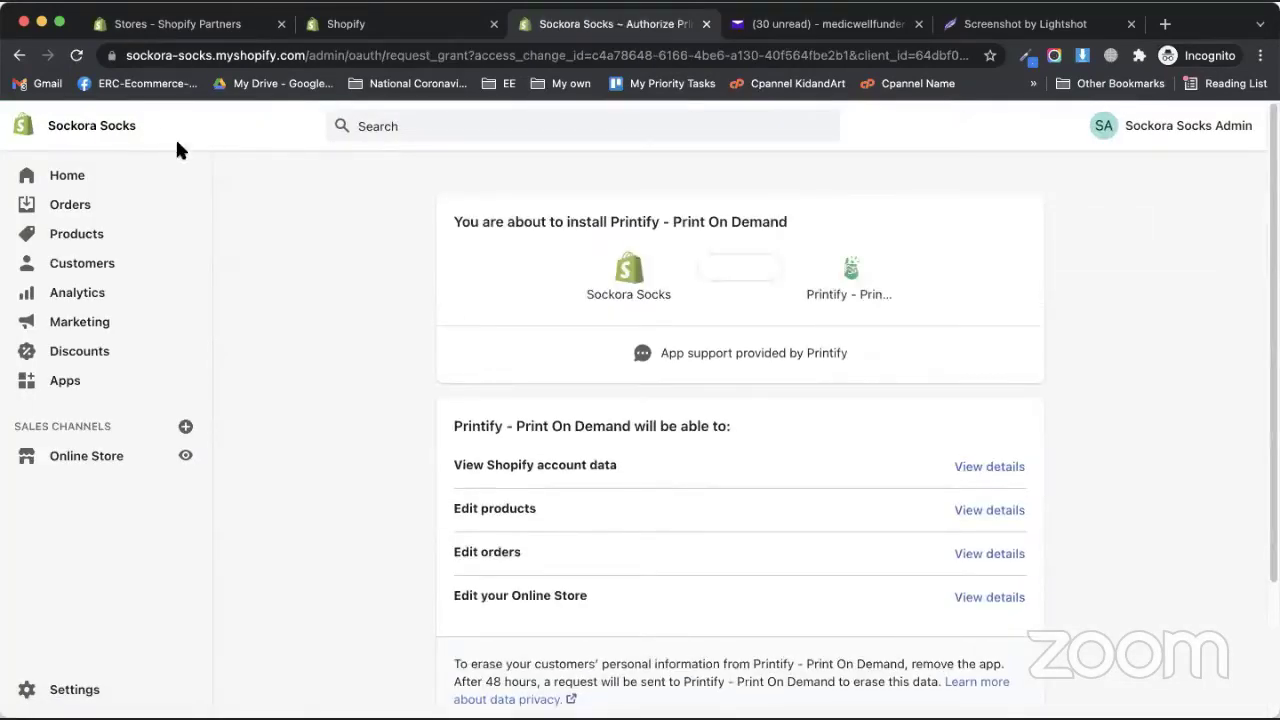
scroll(740, 443, "down", 3)
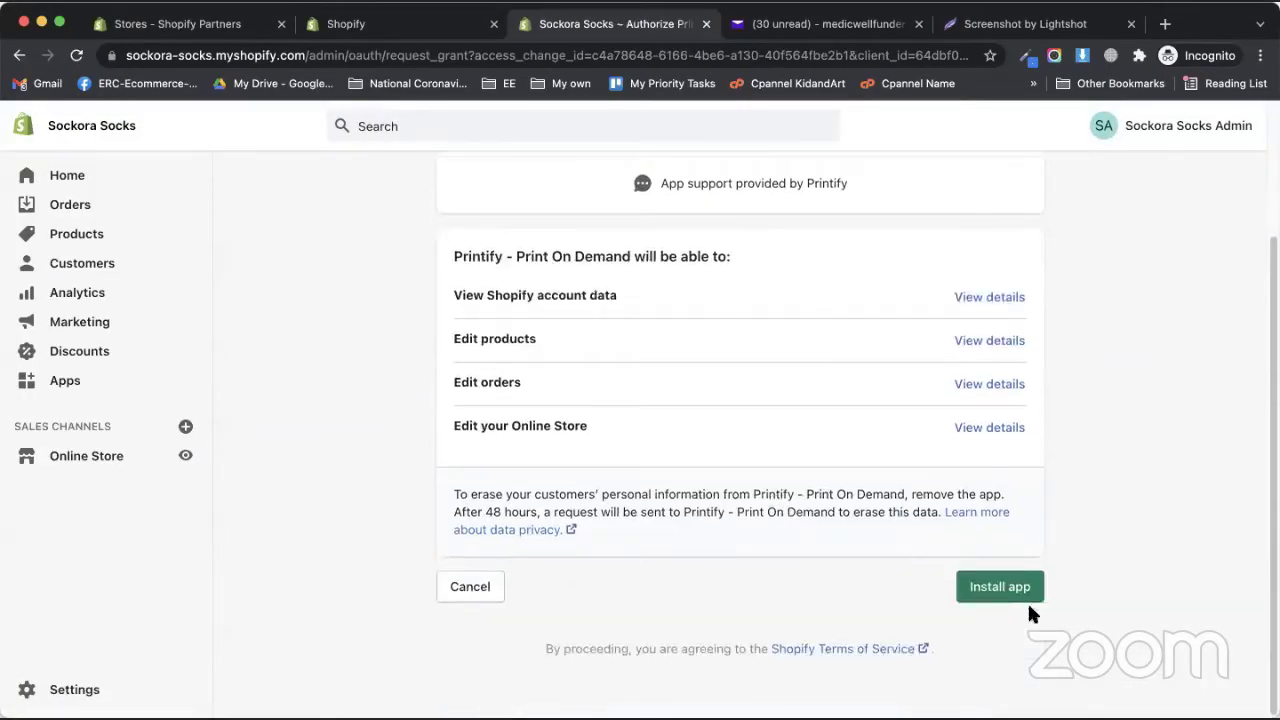
left_click(997, 582)
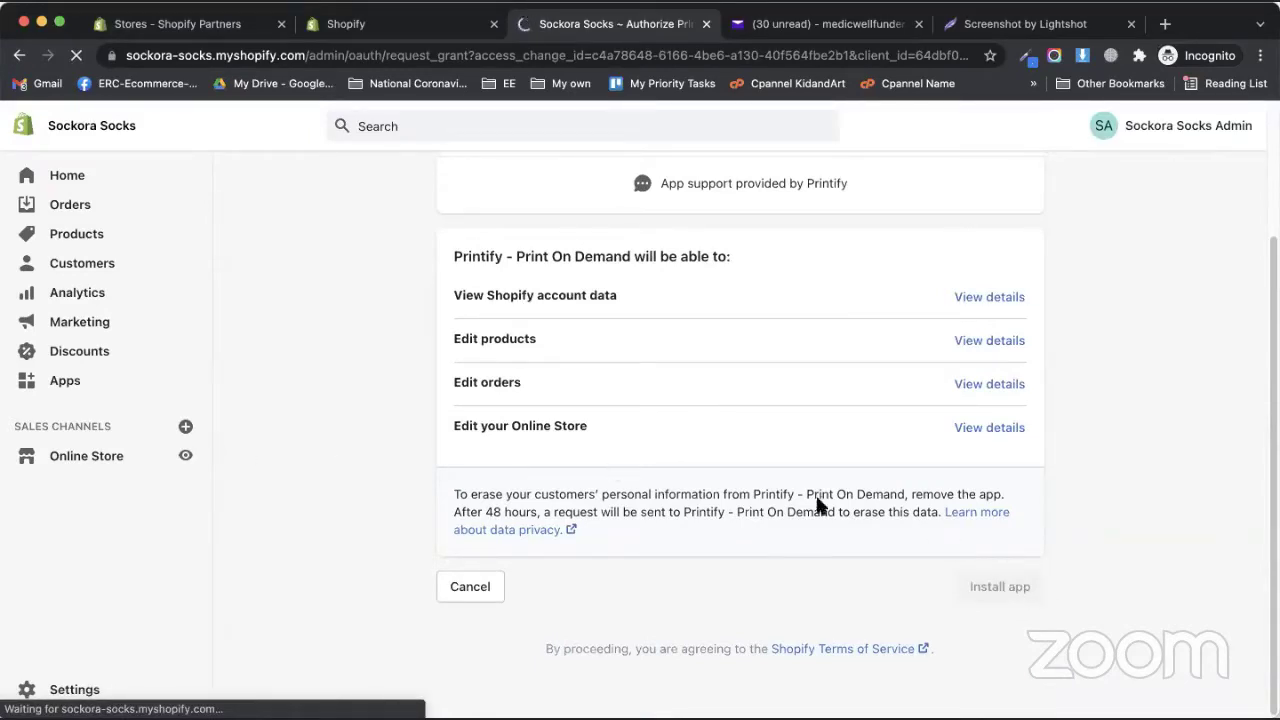
scroll(686, 503, "up", 3)
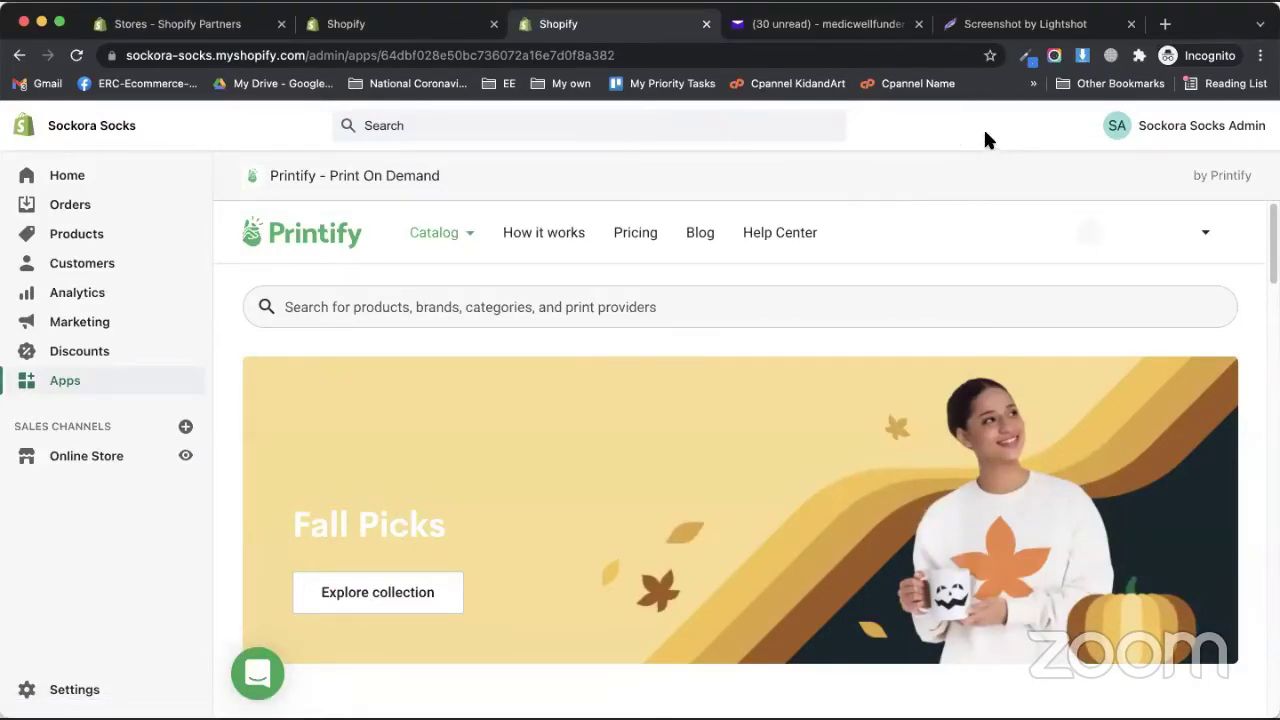
- Try logging in to Printify from Manage My Stores with a password and the reCAPTCHA check
mouse_move(1051, 258)
left_click(1060, 295)
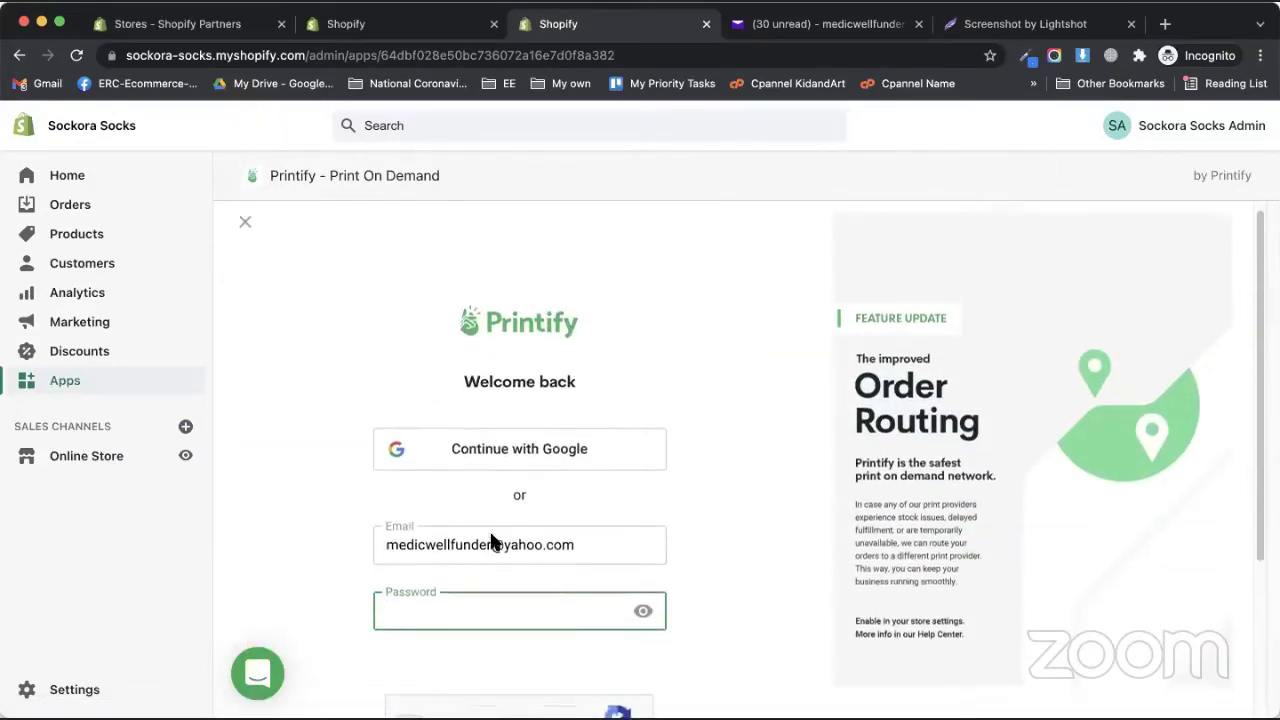
scroll(461, 565, "down", 3)
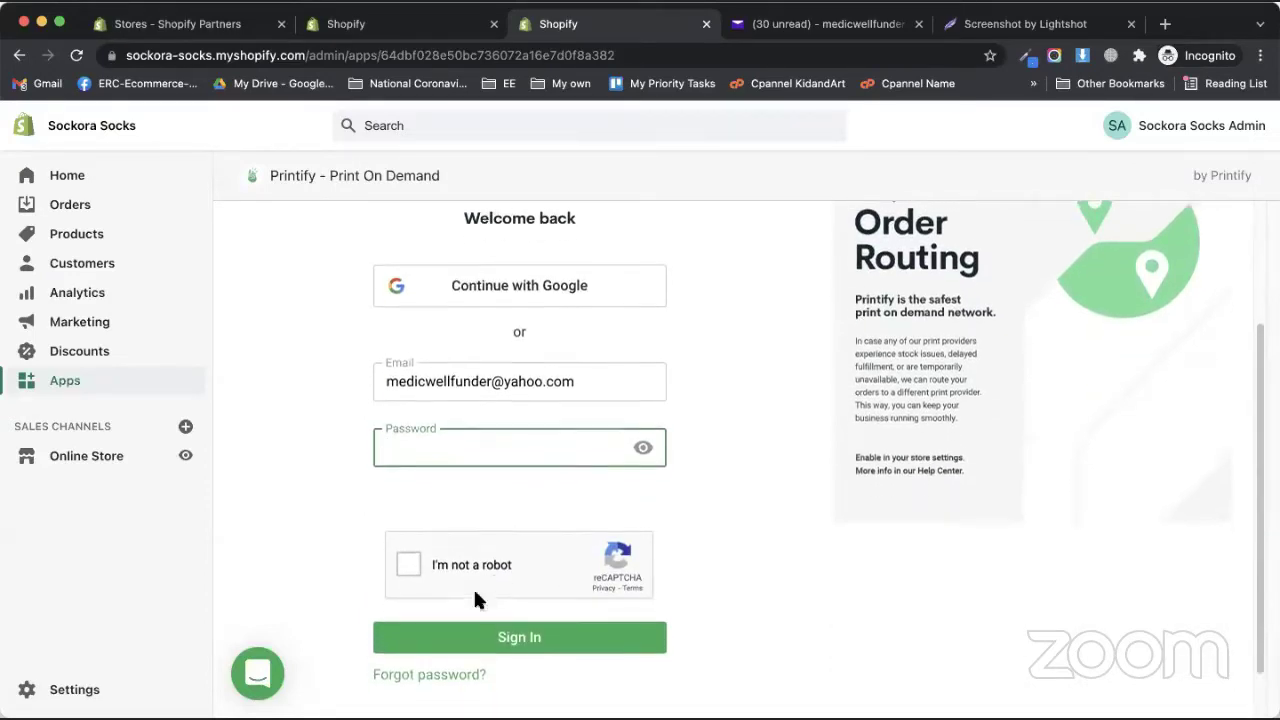
scroll(473, 586, "down", 1)
type("***")
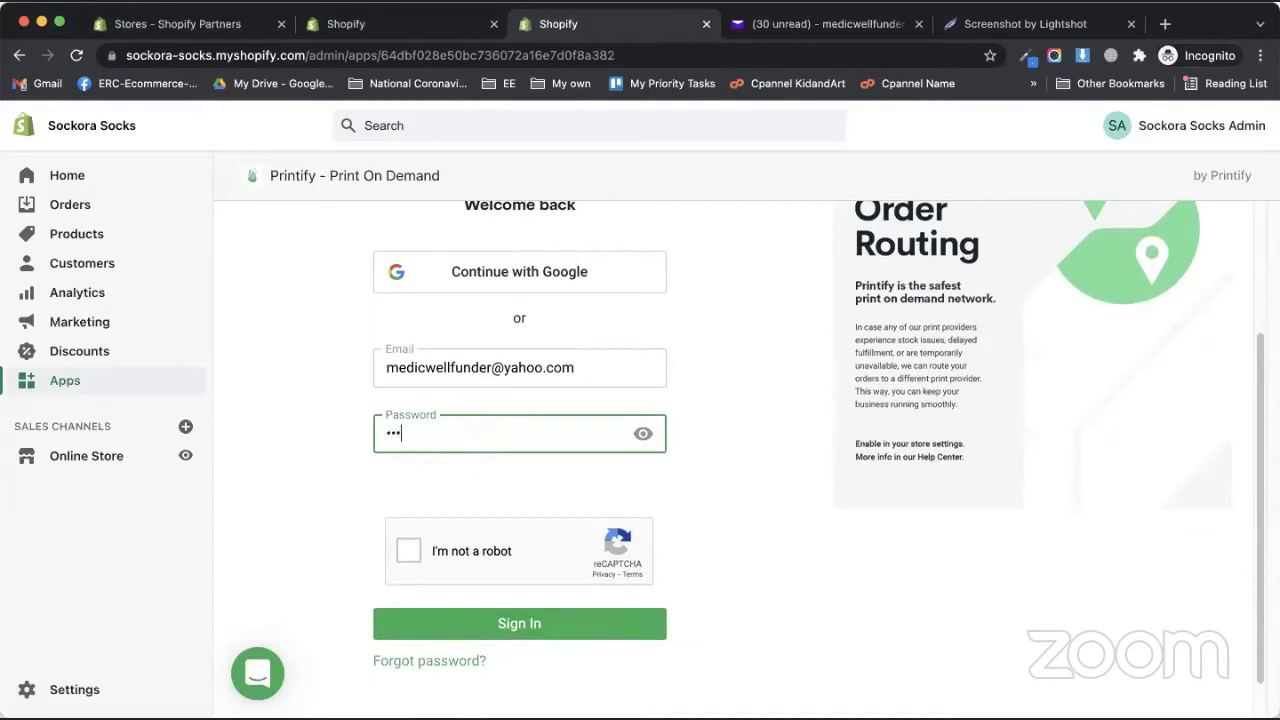
type("***********")
left_click(470, 550)
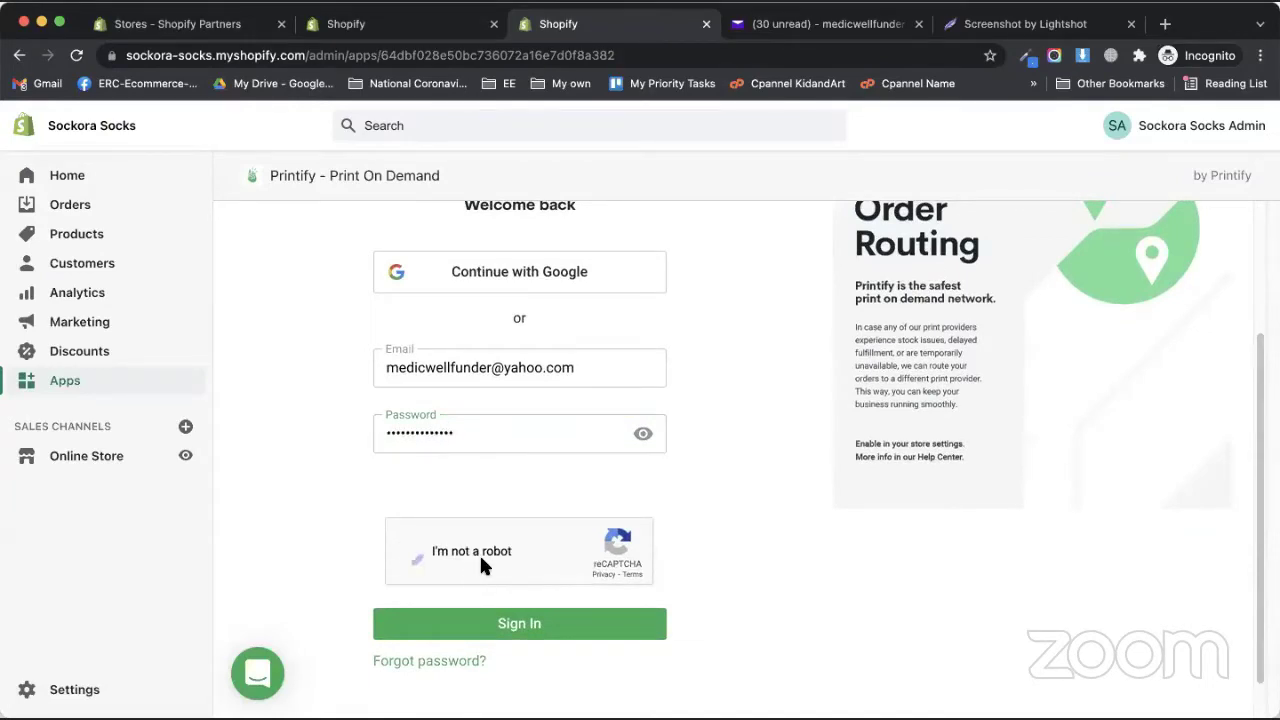
left_click(443, 613)
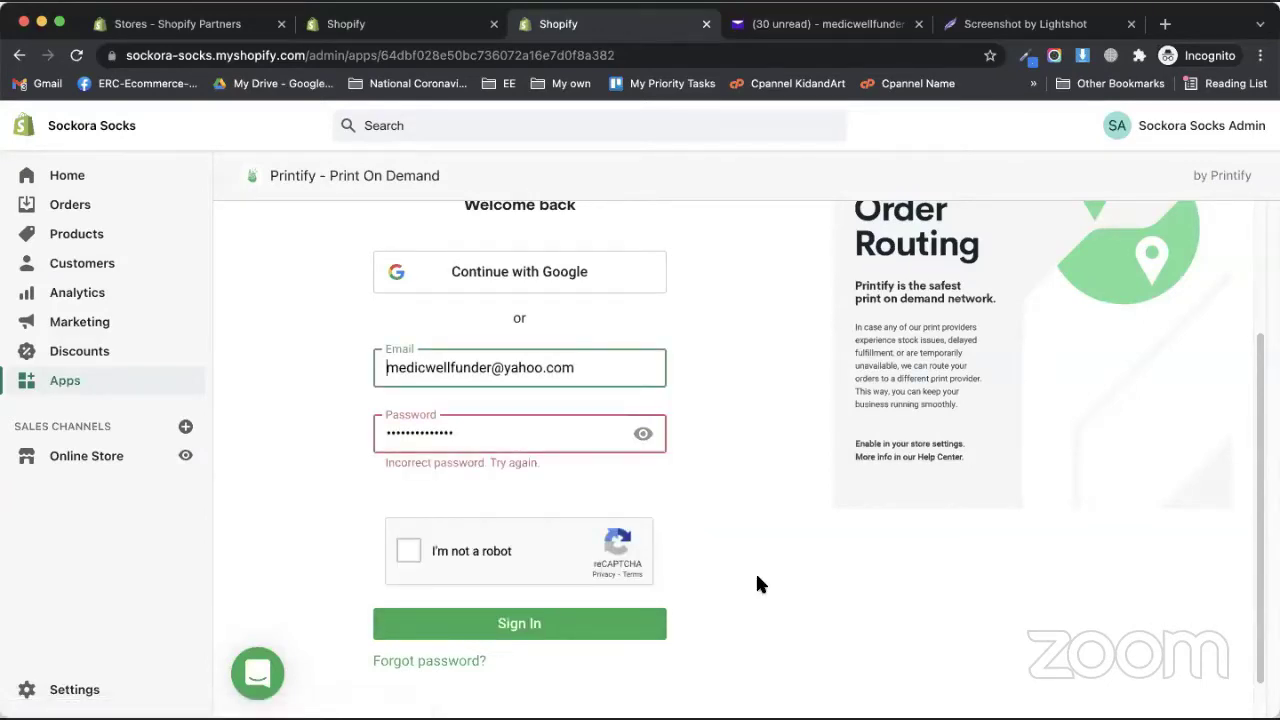
scroll(817, 497, "up", 3)
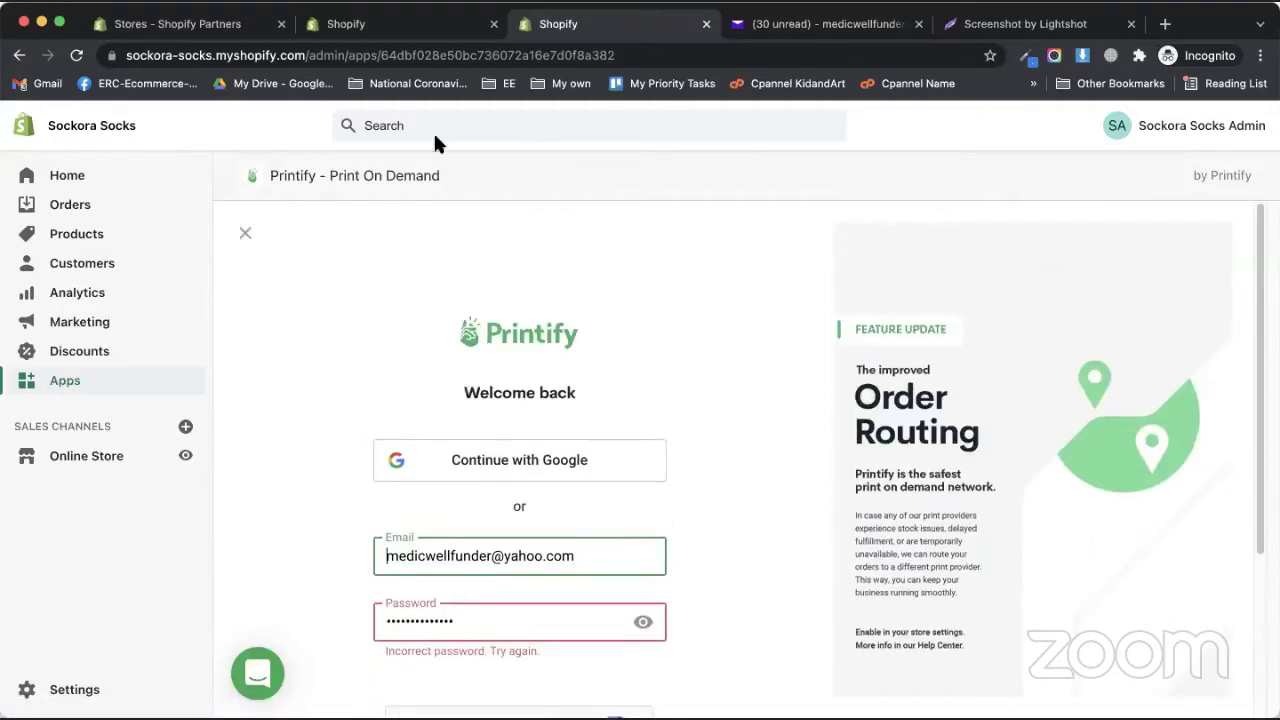
scroll(613, 516, "down", 3)
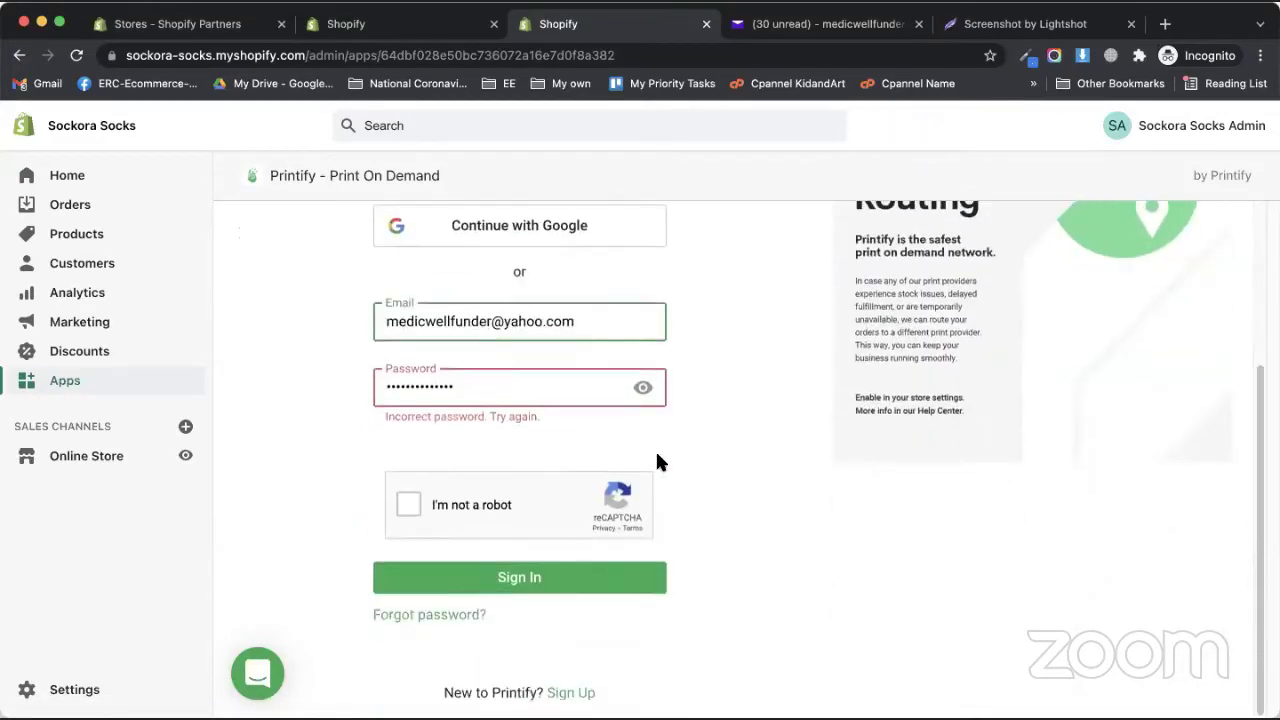
- Sign up for a new Printify account with a password and the reCAPTCHA check
left_click(563, 688)
left_click(506, 416)
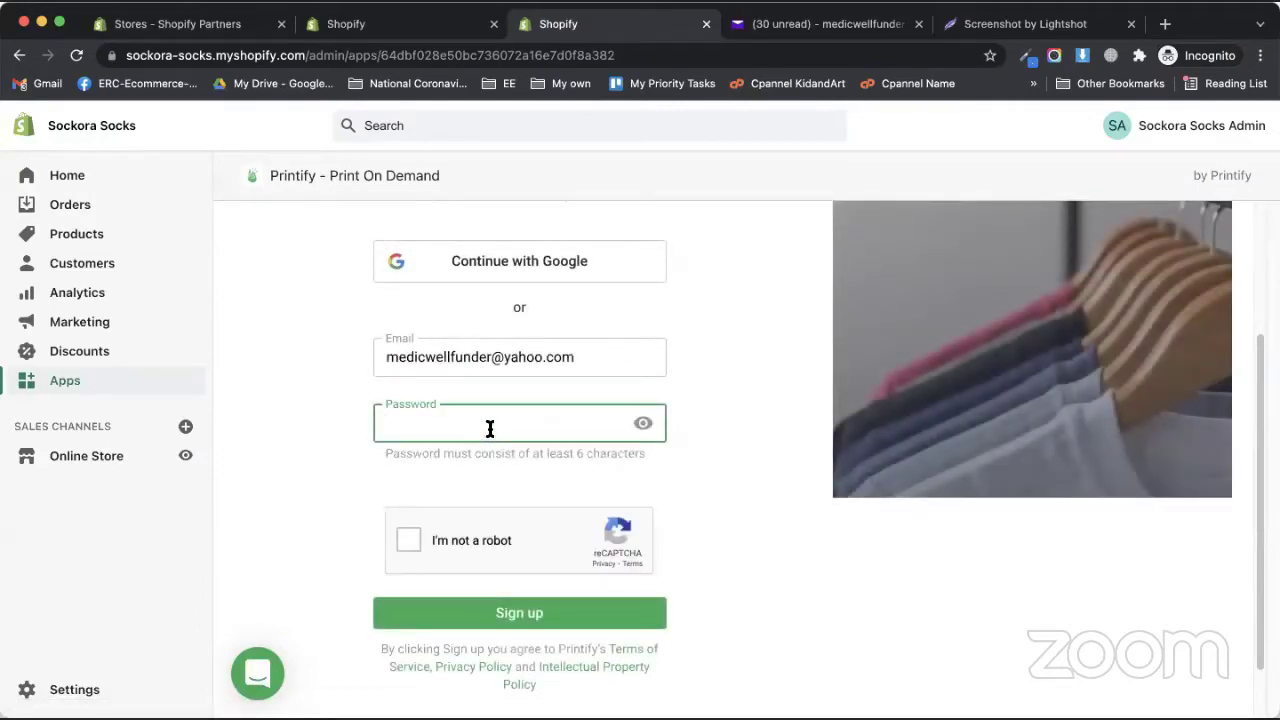
type("••••••••••••••")
left_click(428, 540)
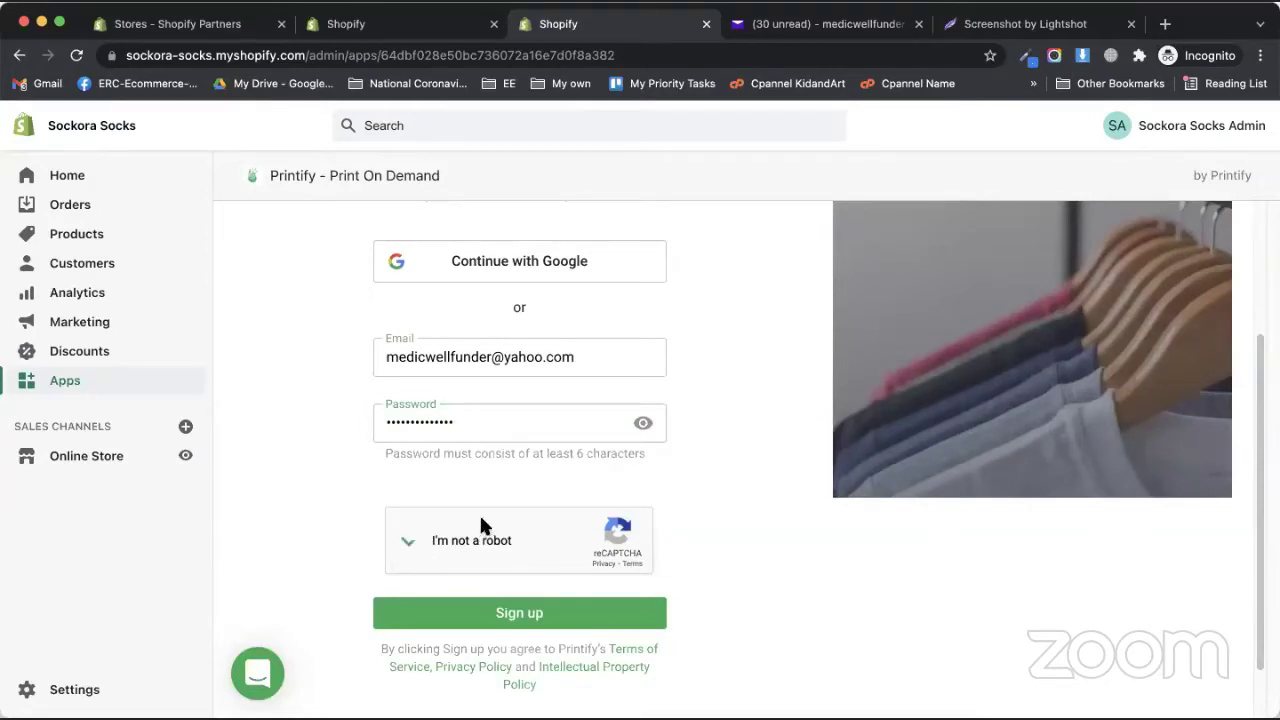
left_click(476, 613)
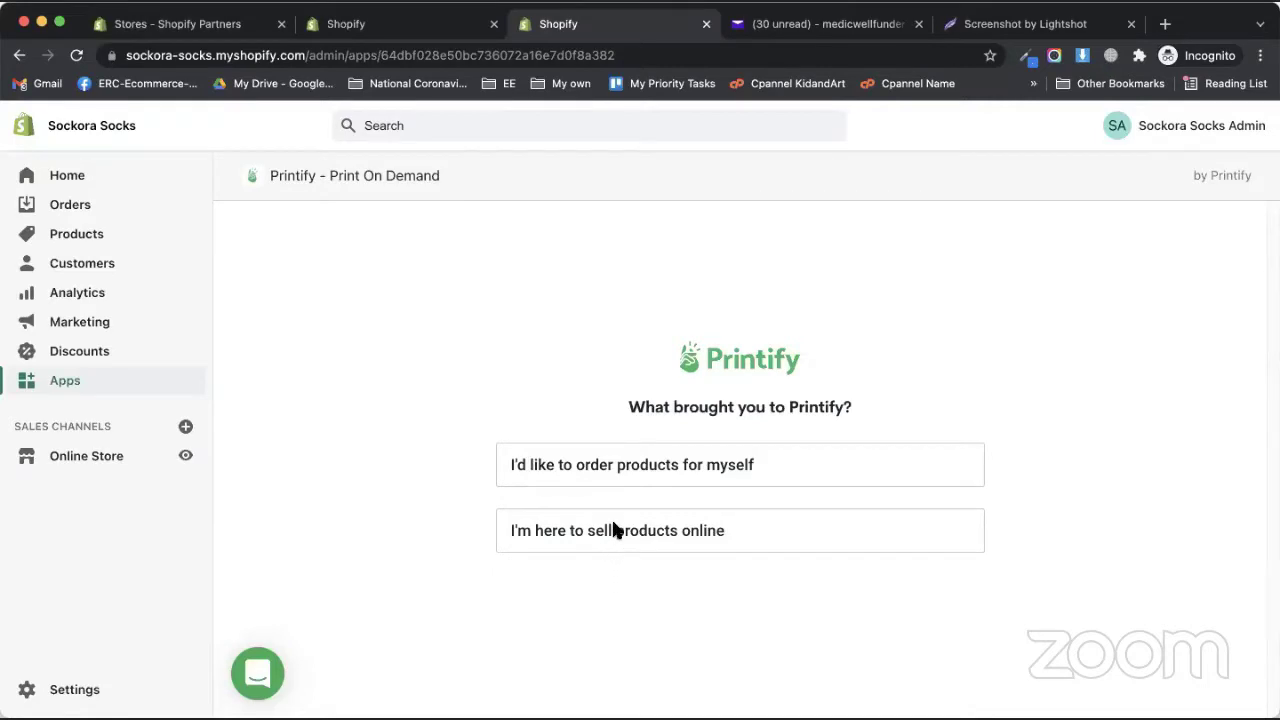
- Answer onboarding: selling online, no bulk orders, Artist or designer, existing online store, up to $500 USD
left_click(617, 530)
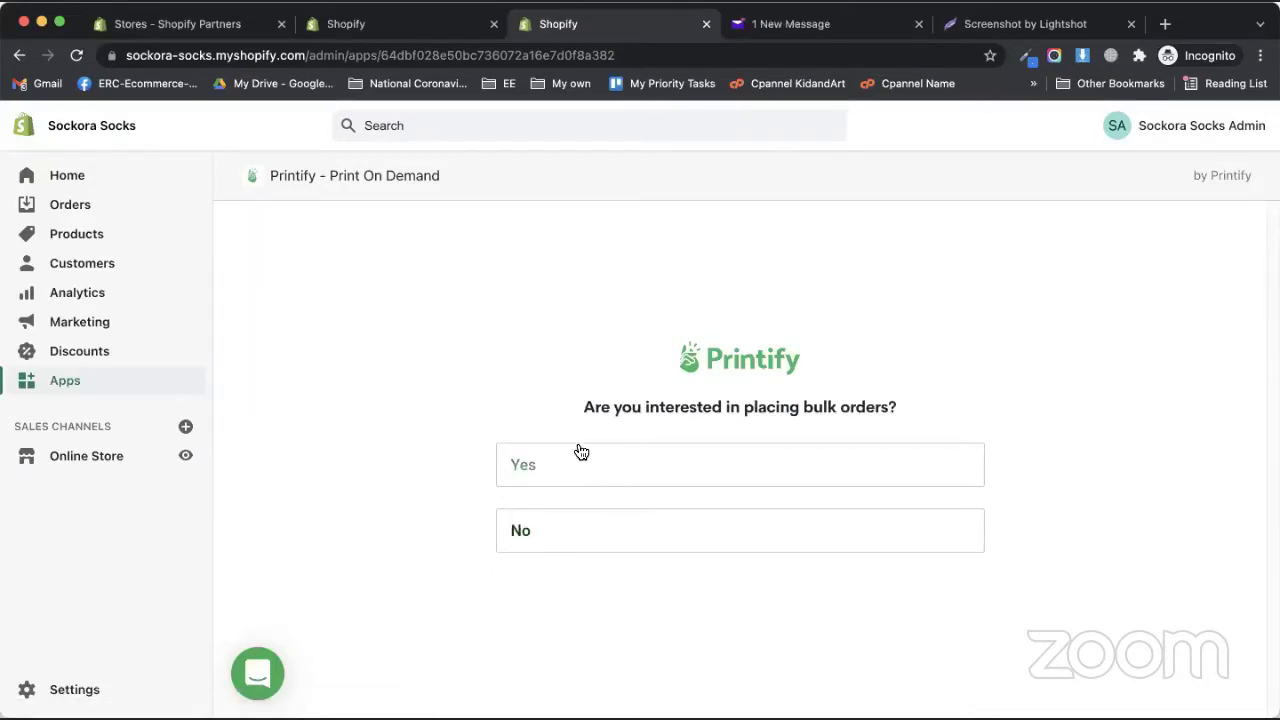
left_click(516, 530)
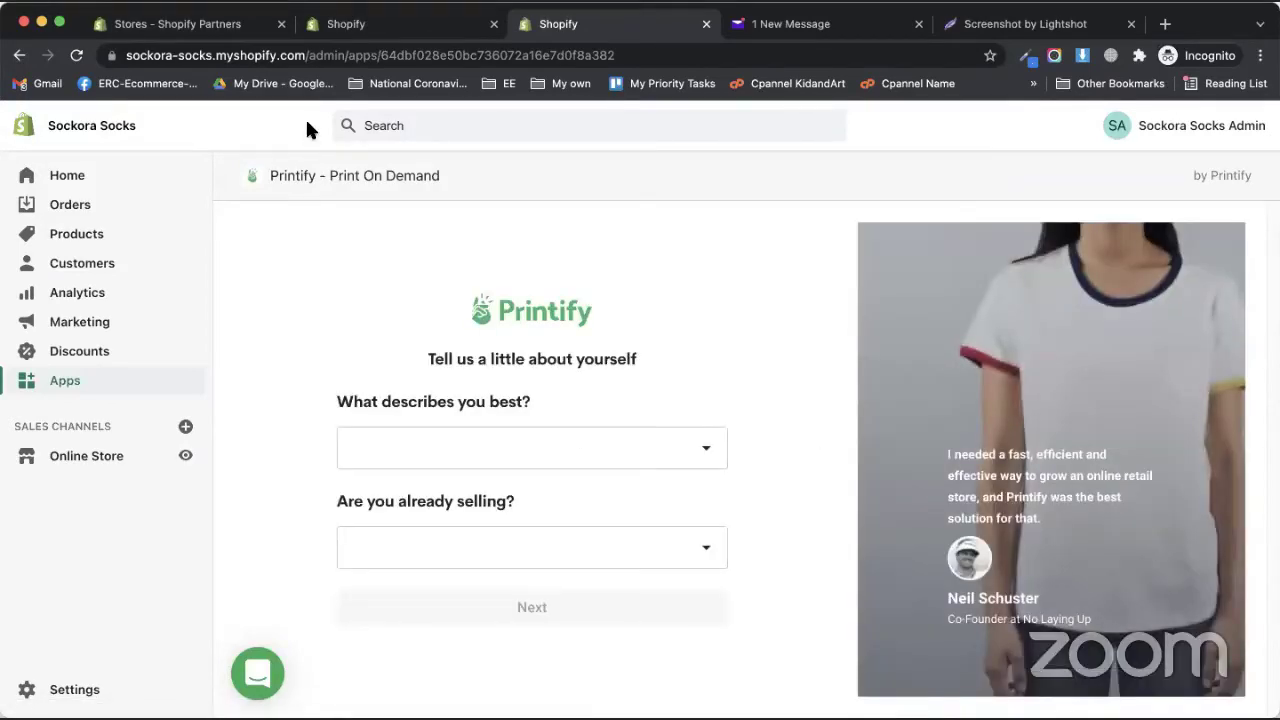
left_click(660, 447)
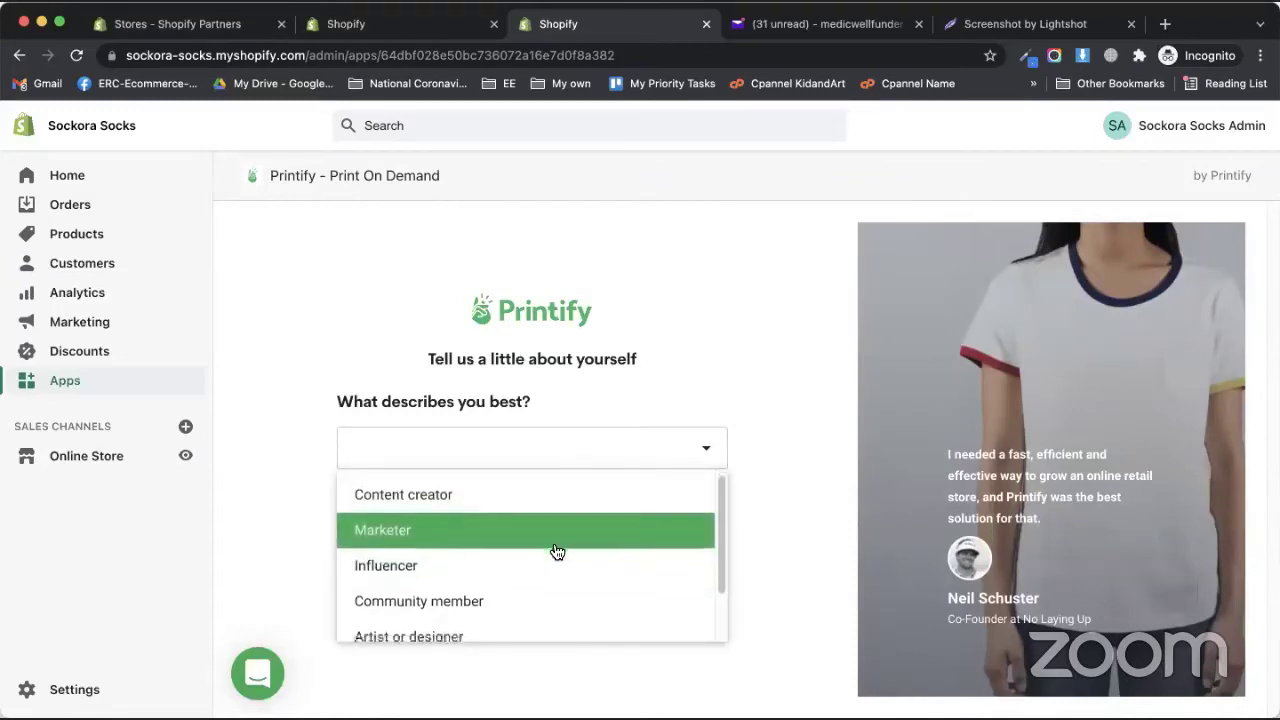
scroll(550, 552, "down", 2)
left_click(460, 583)
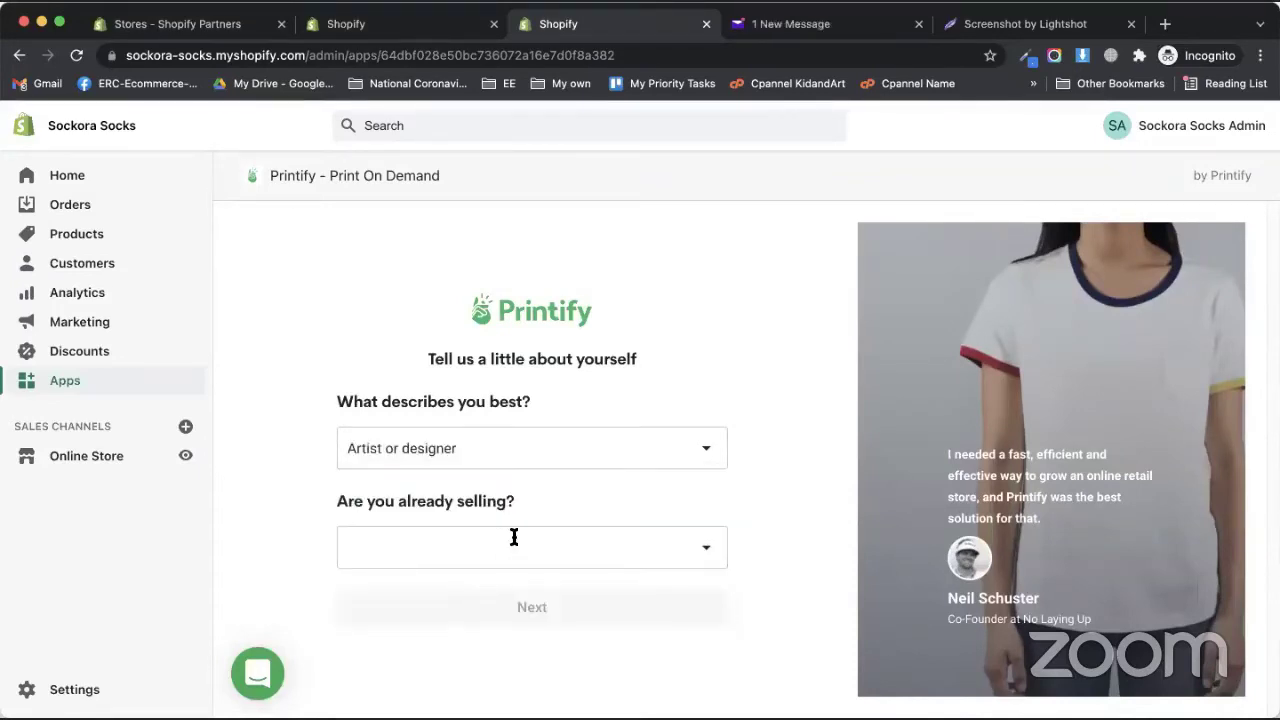
left_click(500, 537)
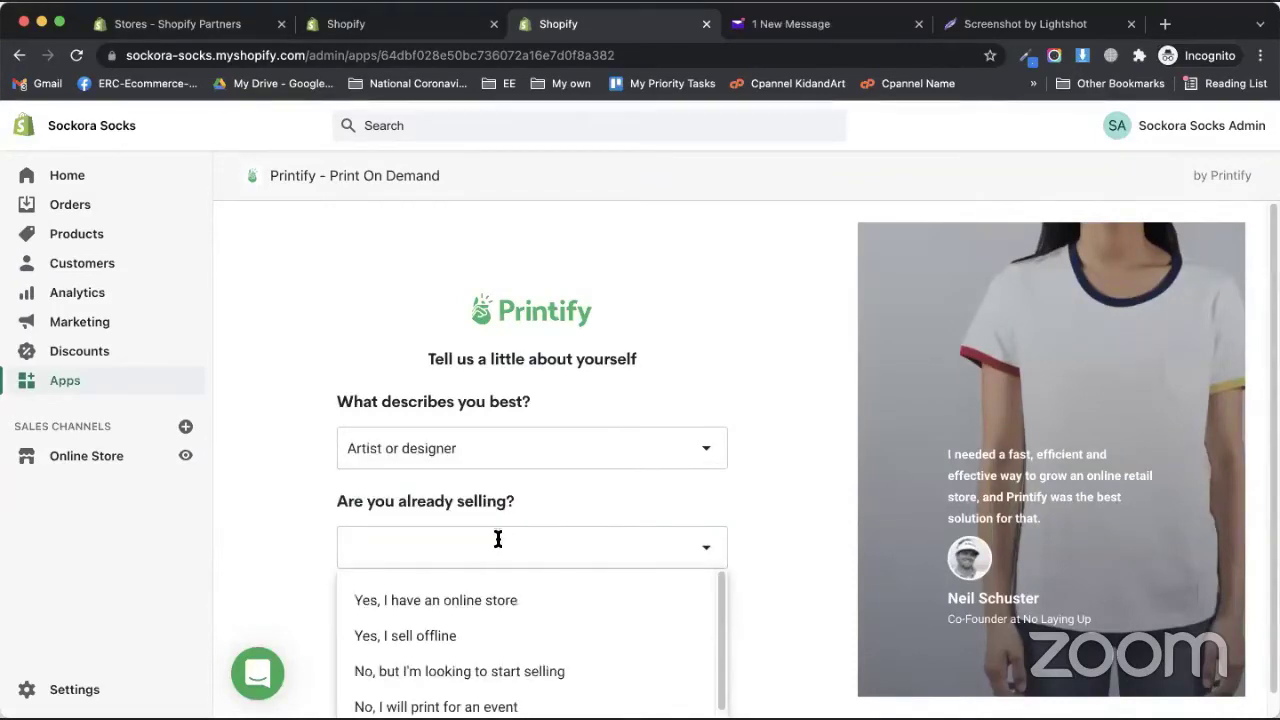
left_click(429, 597)
left_click(511, 598)
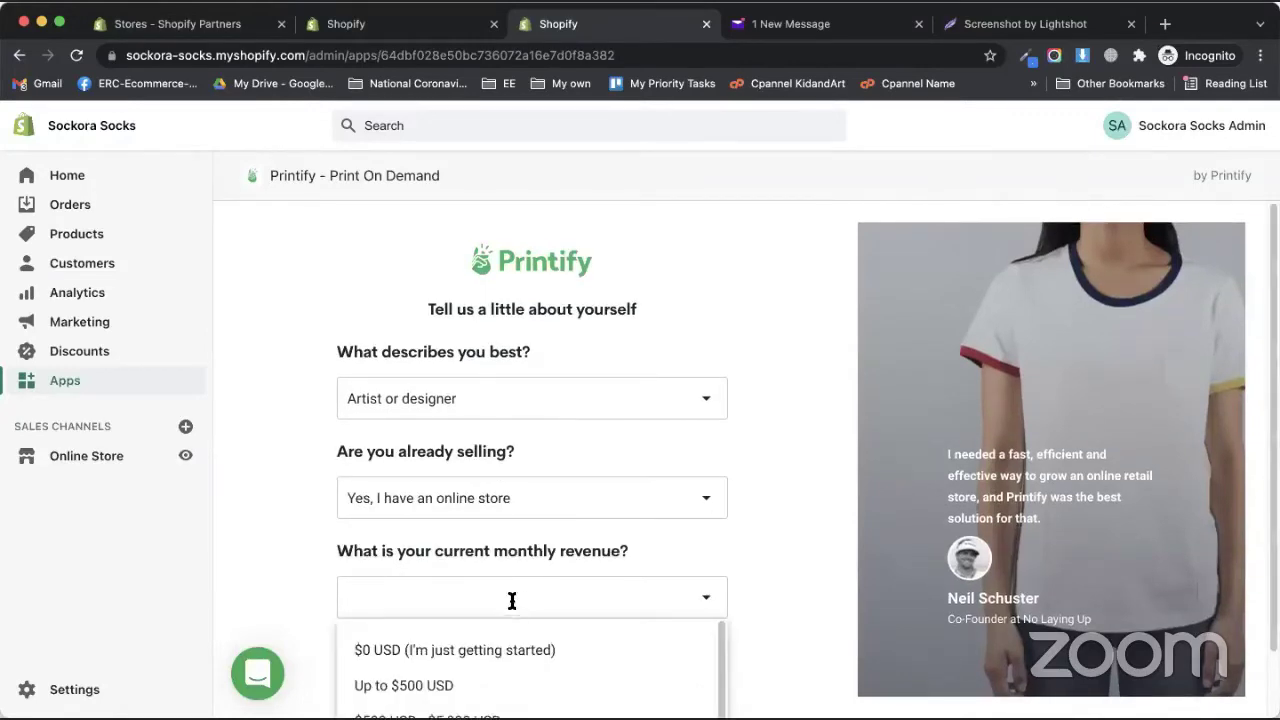
left_click(463, 688)
left_click(471, 665)
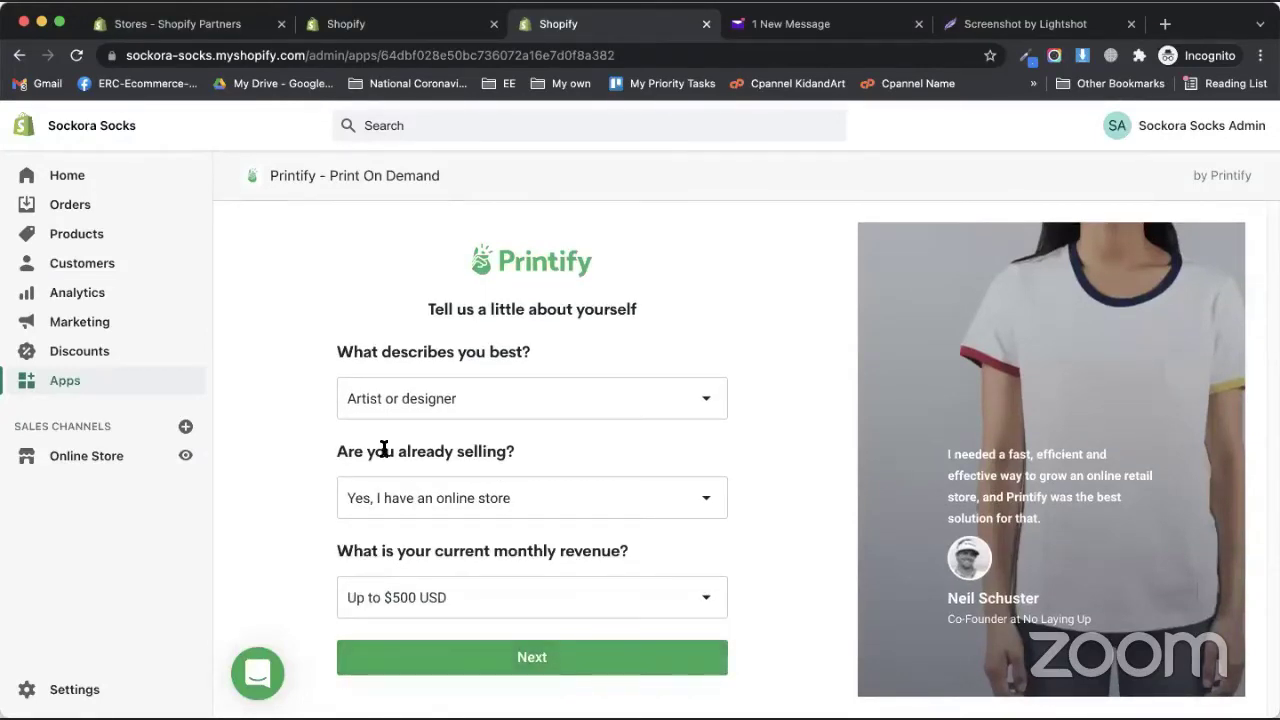
scroll(590, 455, "down", 3)
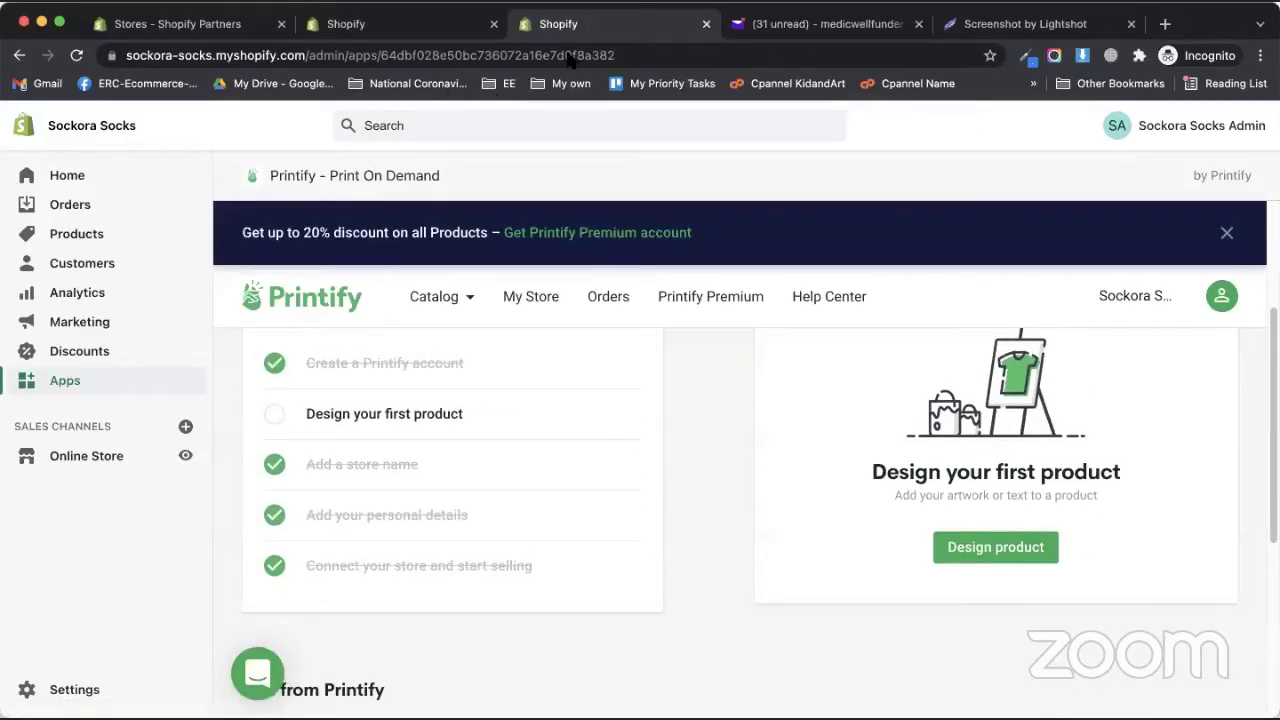
- Start a first product and browse the catalog to Men's Clothing > T-shirts
left_click(1000, 548)
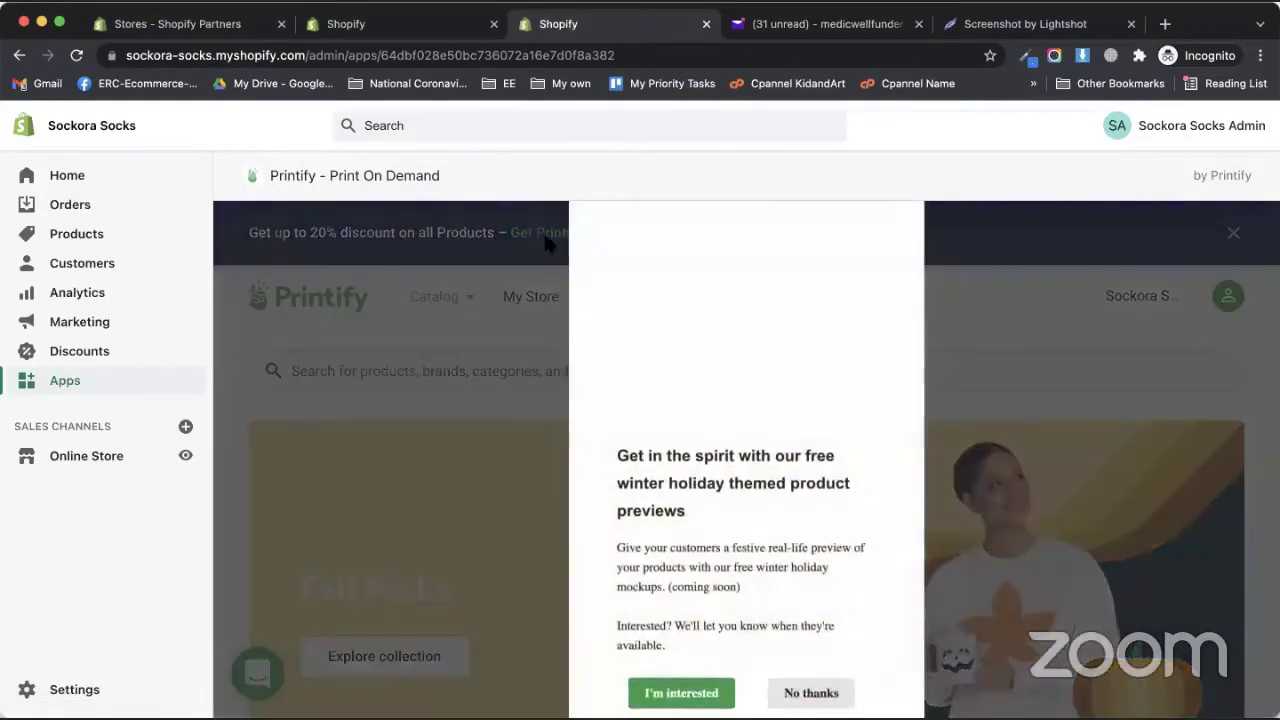
left_click(716, 690)
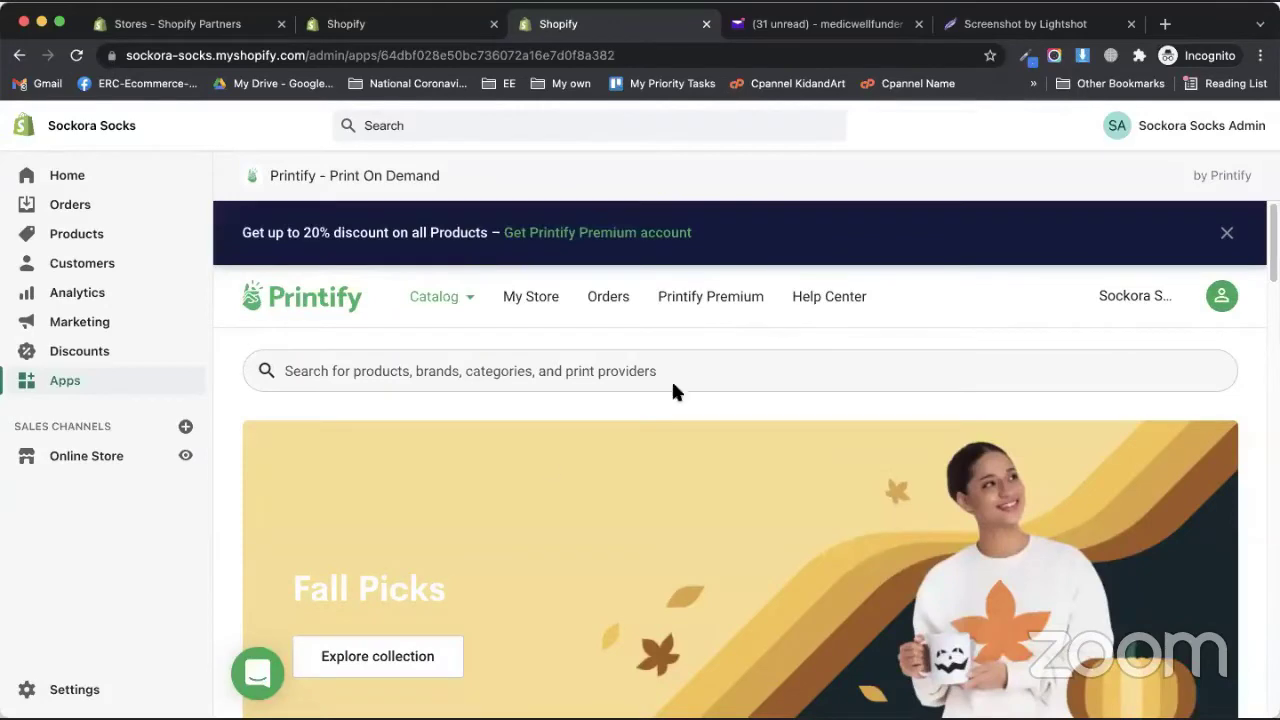
scroll(522, 484, "down", 10)
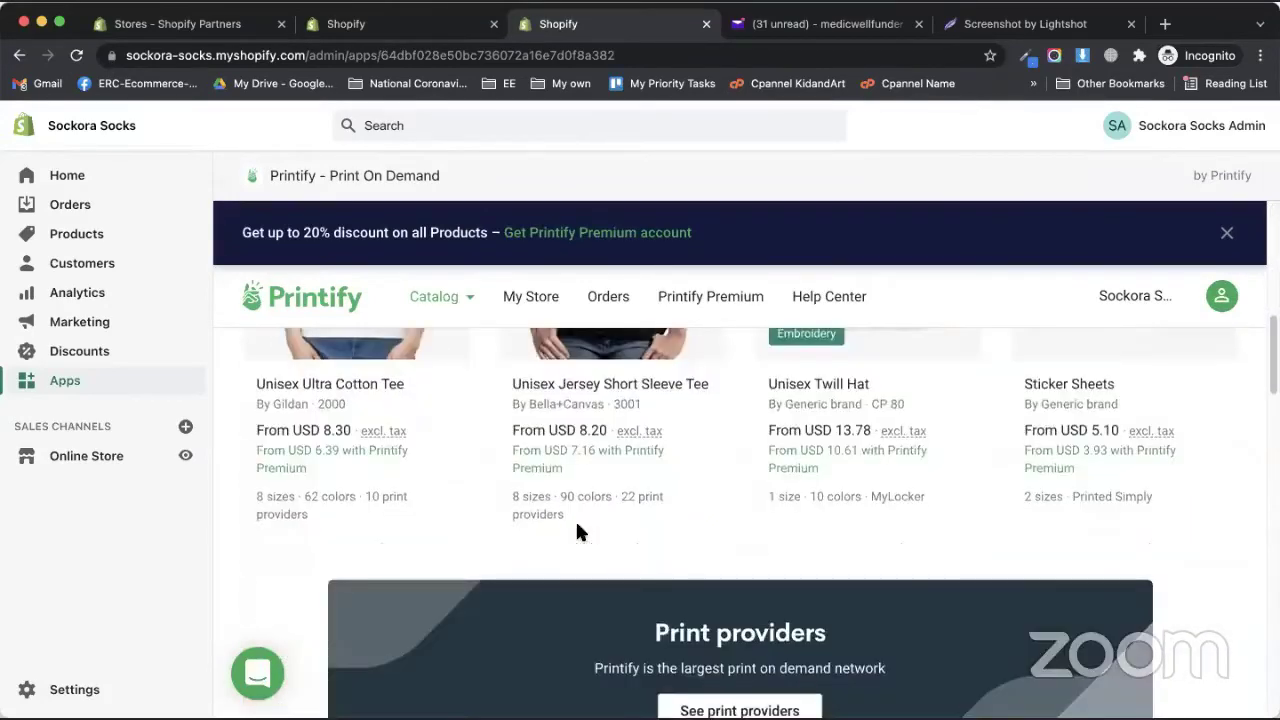
scroll(500, 530, "down", 5)
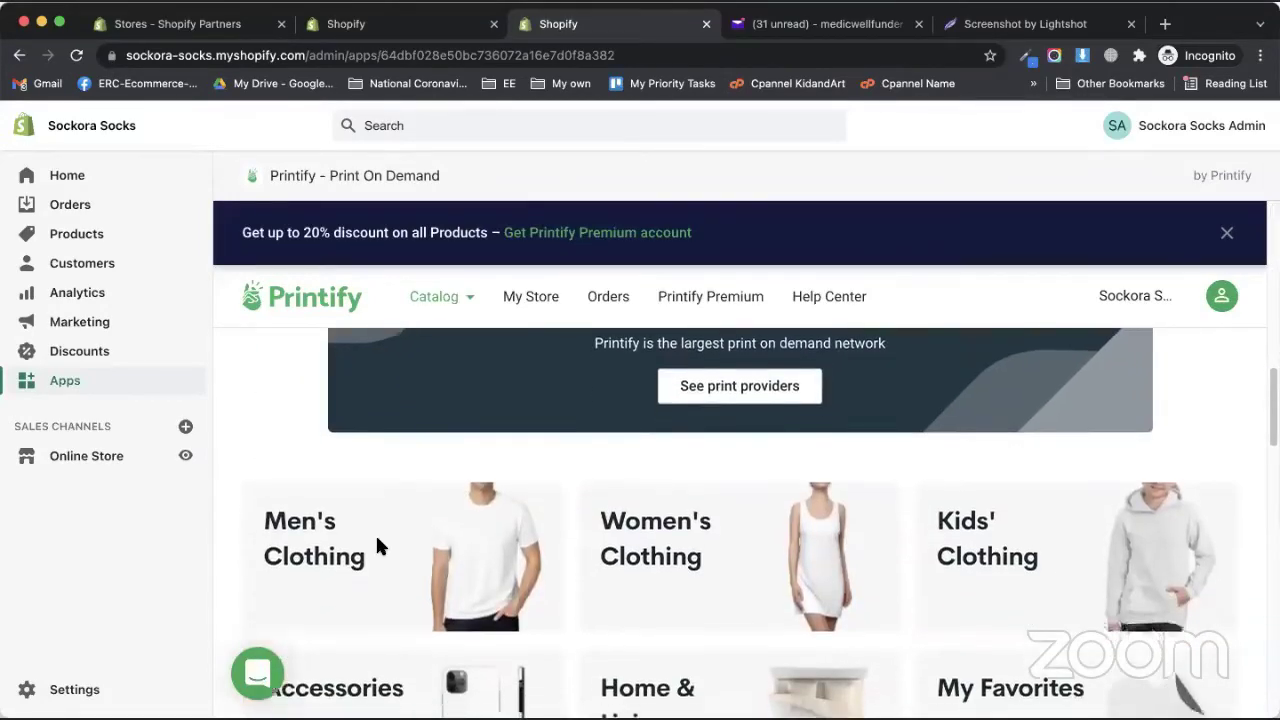
left_click(377, 543)
scroll(440, 480, "down", 2)
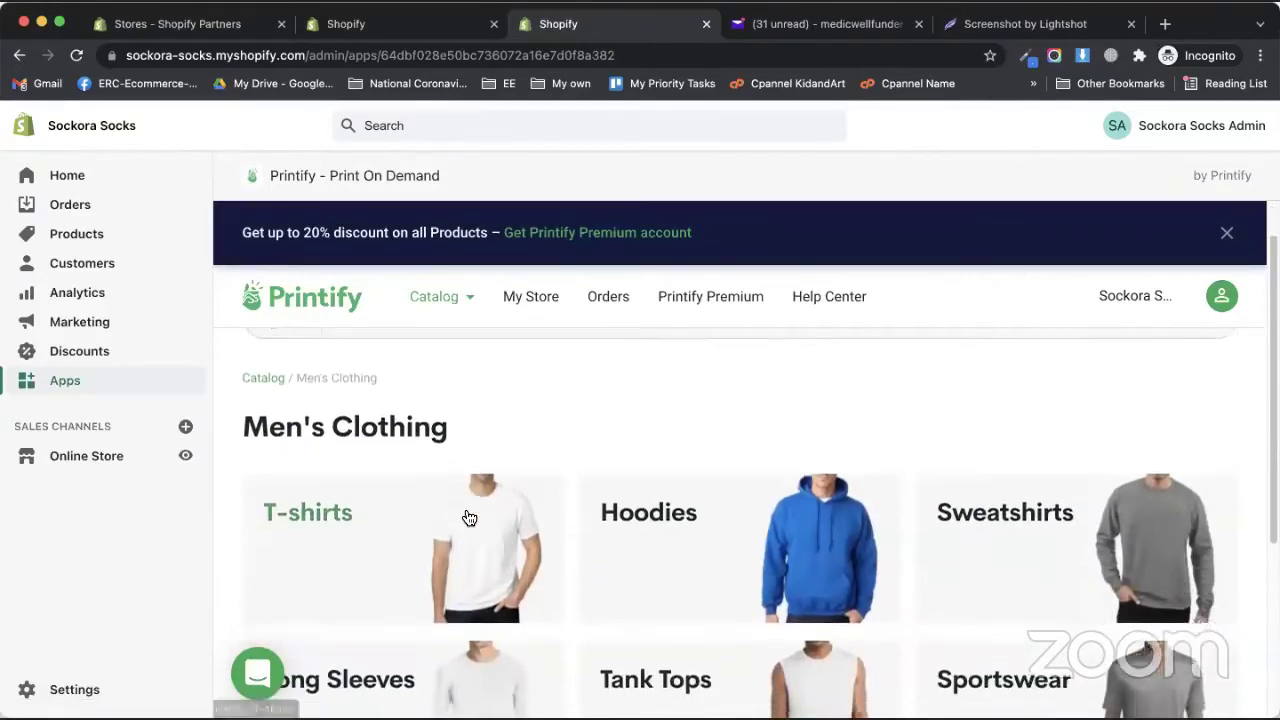
left_click(467, 488)
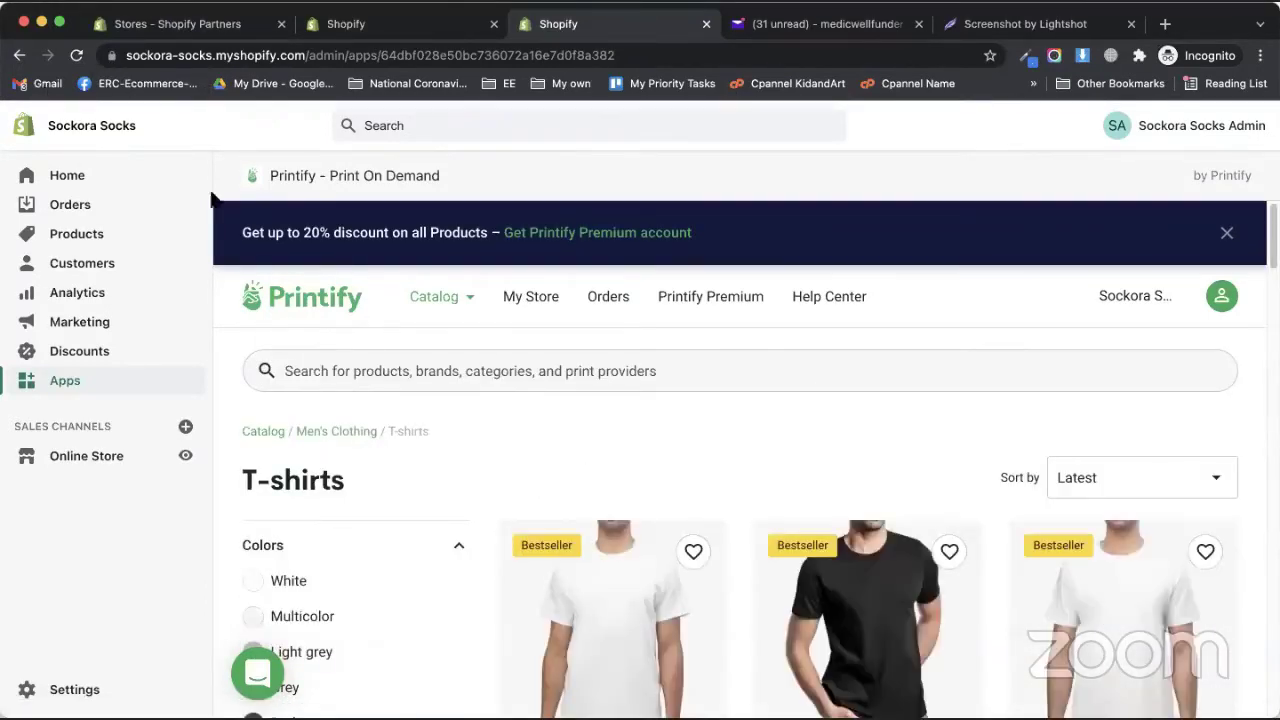
scroll(525, 452, "down", 1)
scroll(523, 452, "down", 5)
scroll(603, 437, "up", 1)
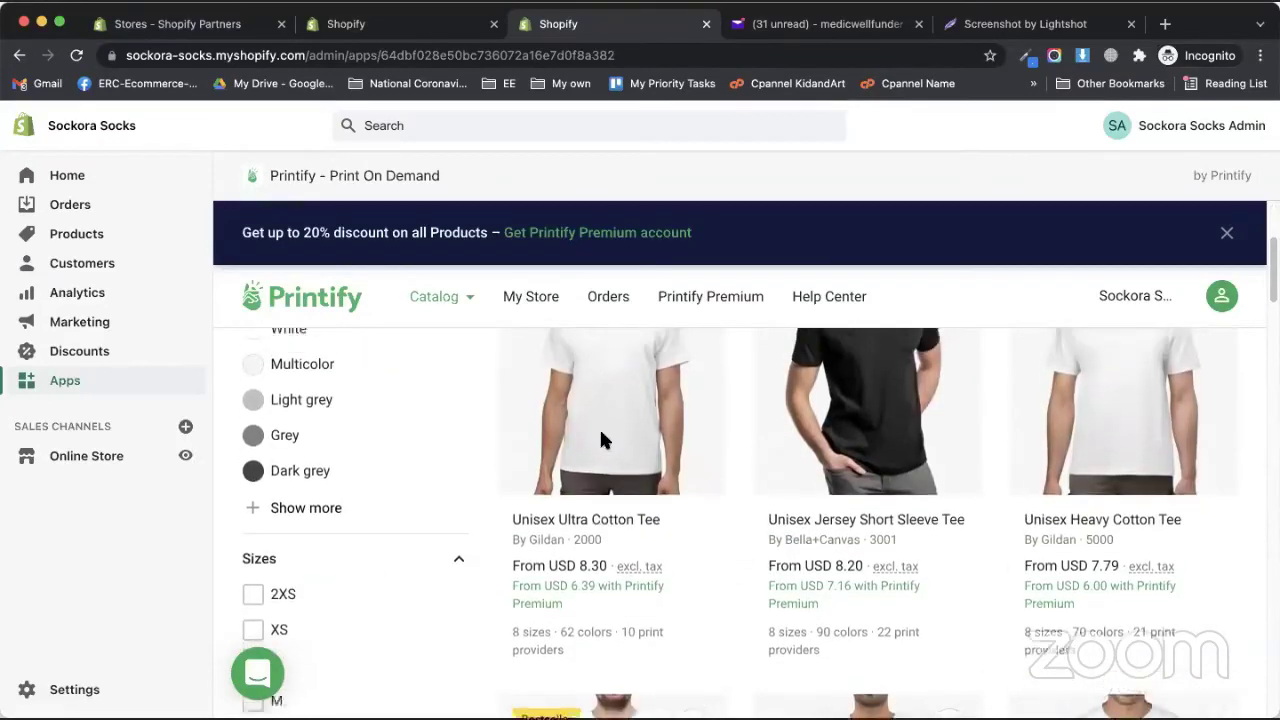
scroll(612, 490, "up", 3)
- Open the Unisex Ultra Cotton Tee and start designing it with Dimona Tee as provider
left_click(608, 530)
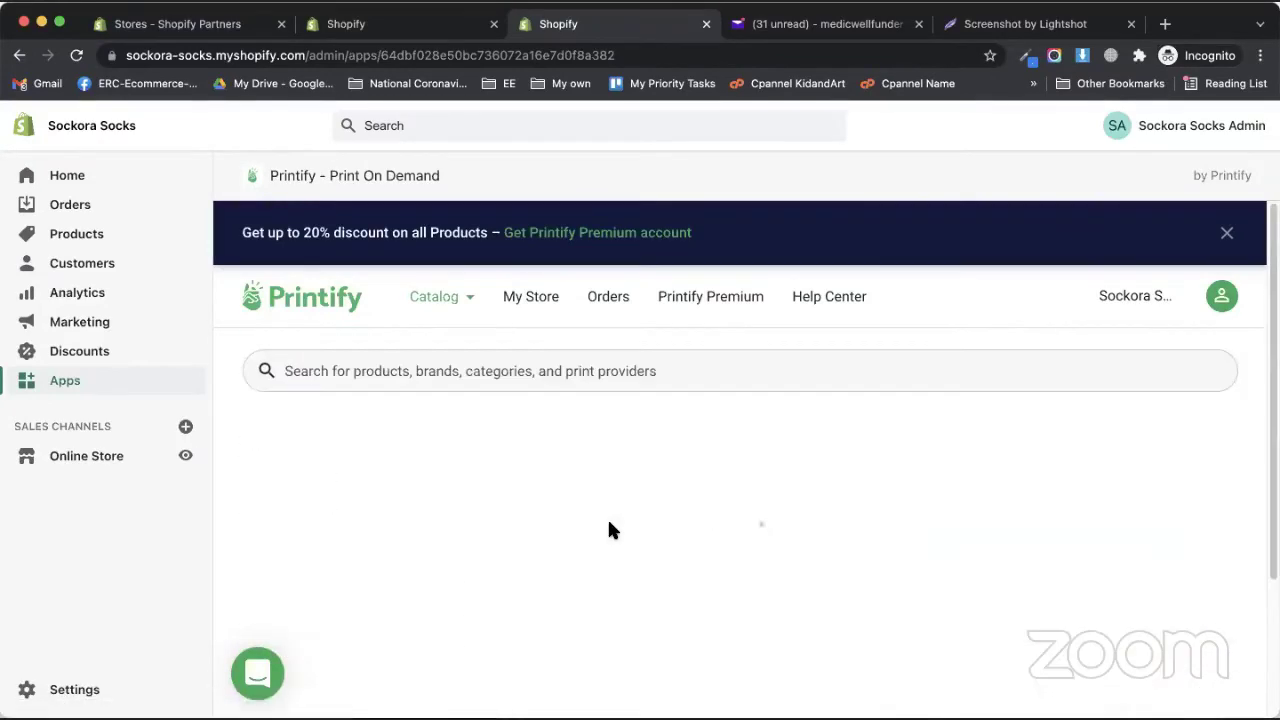
scroll(829, 481, "down", 10)
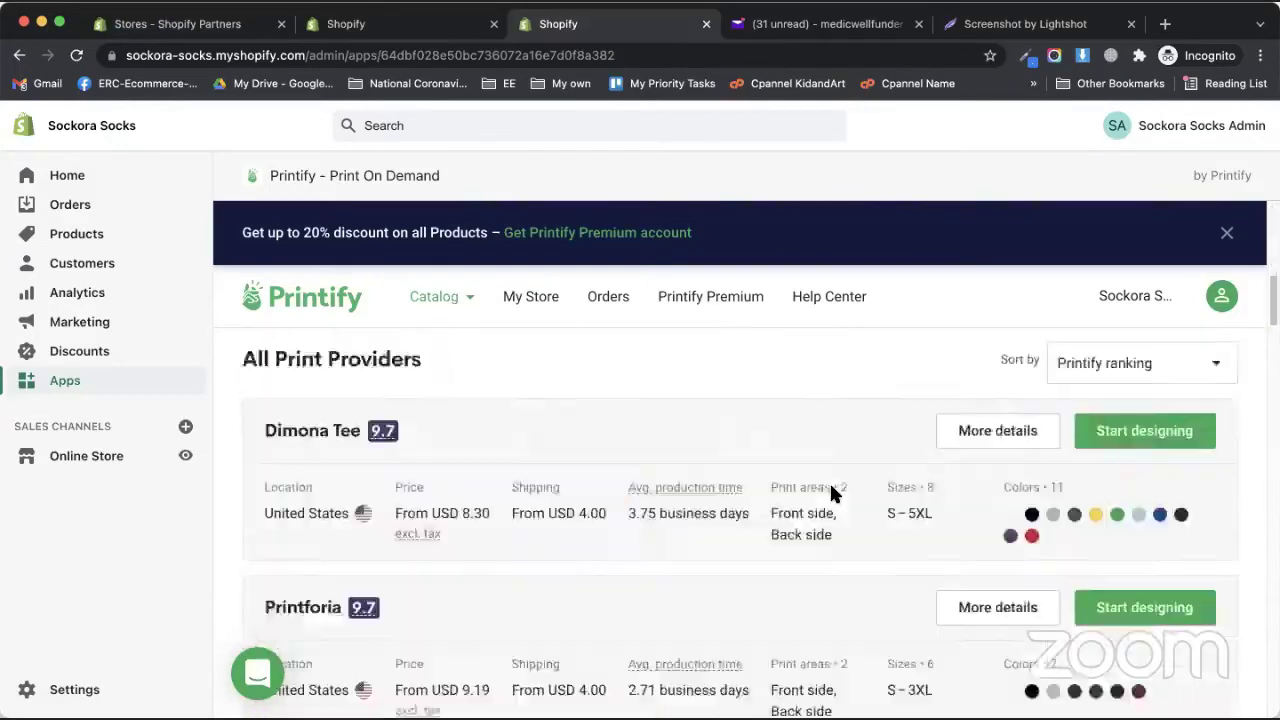
scroll(823, 517, "up", 3)
scroll(843, 523, "up", 1)
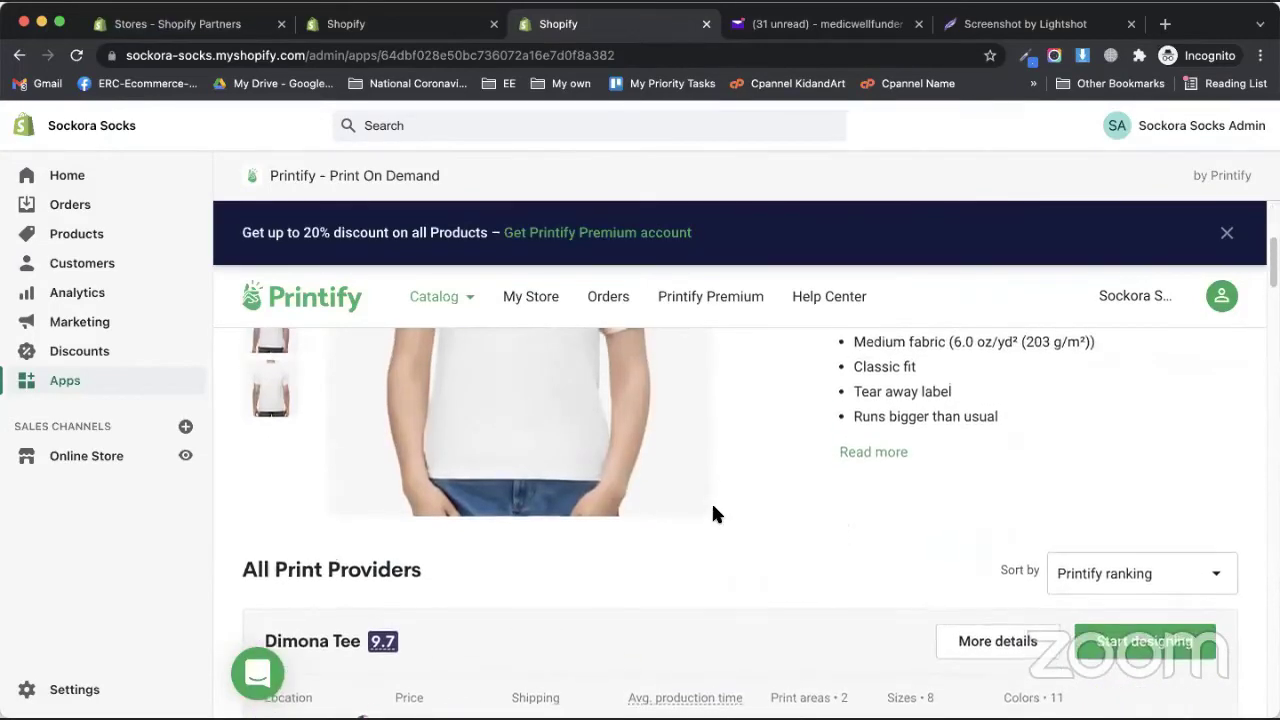
scroll(711, 514, "down", 1)
scroll(685, 542, "down", 2)
scroll(675, 543, "up", 10)
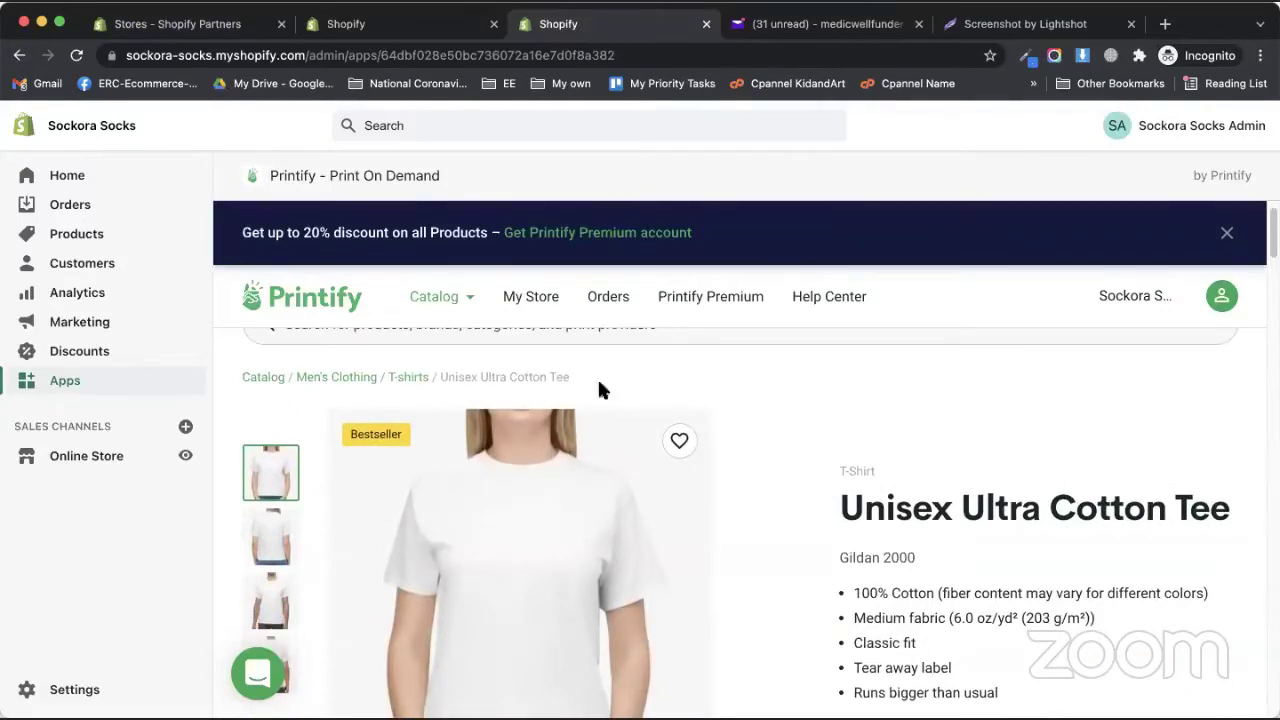
scroll(609, 443, "down", 3)
scroll(627, 457, "down", 3)
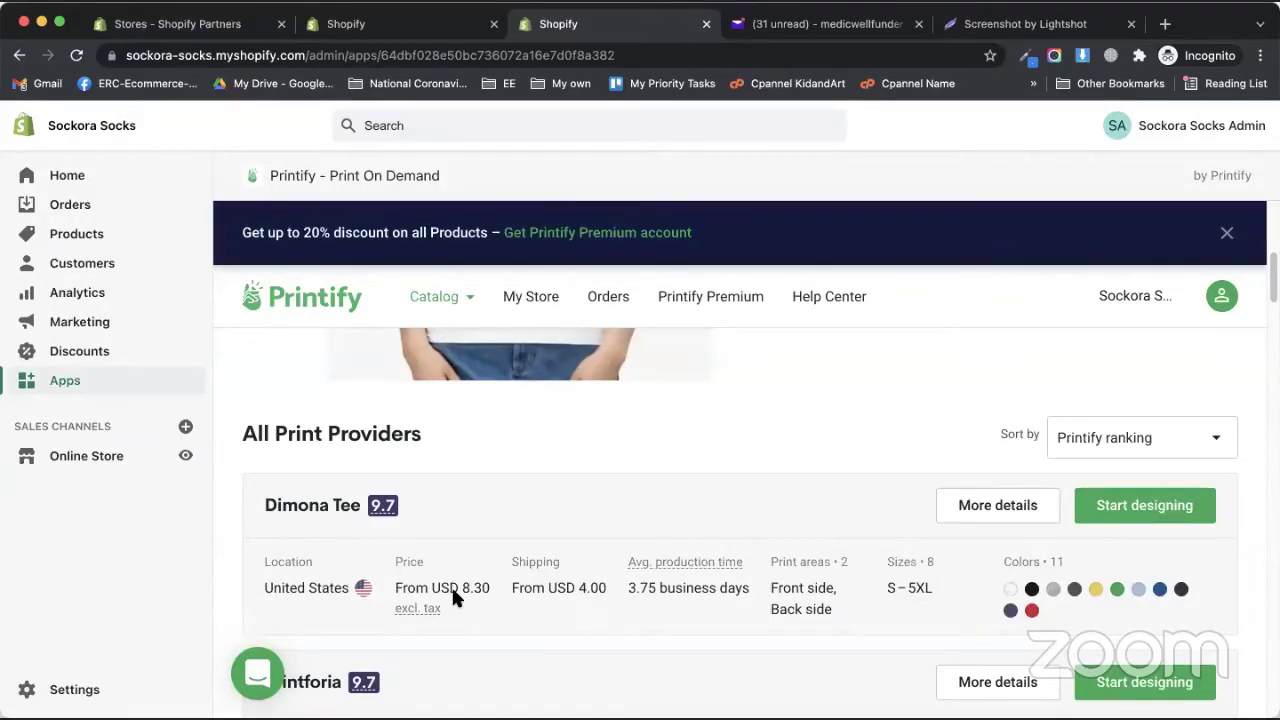
scroll(451, 585, "down", 1)
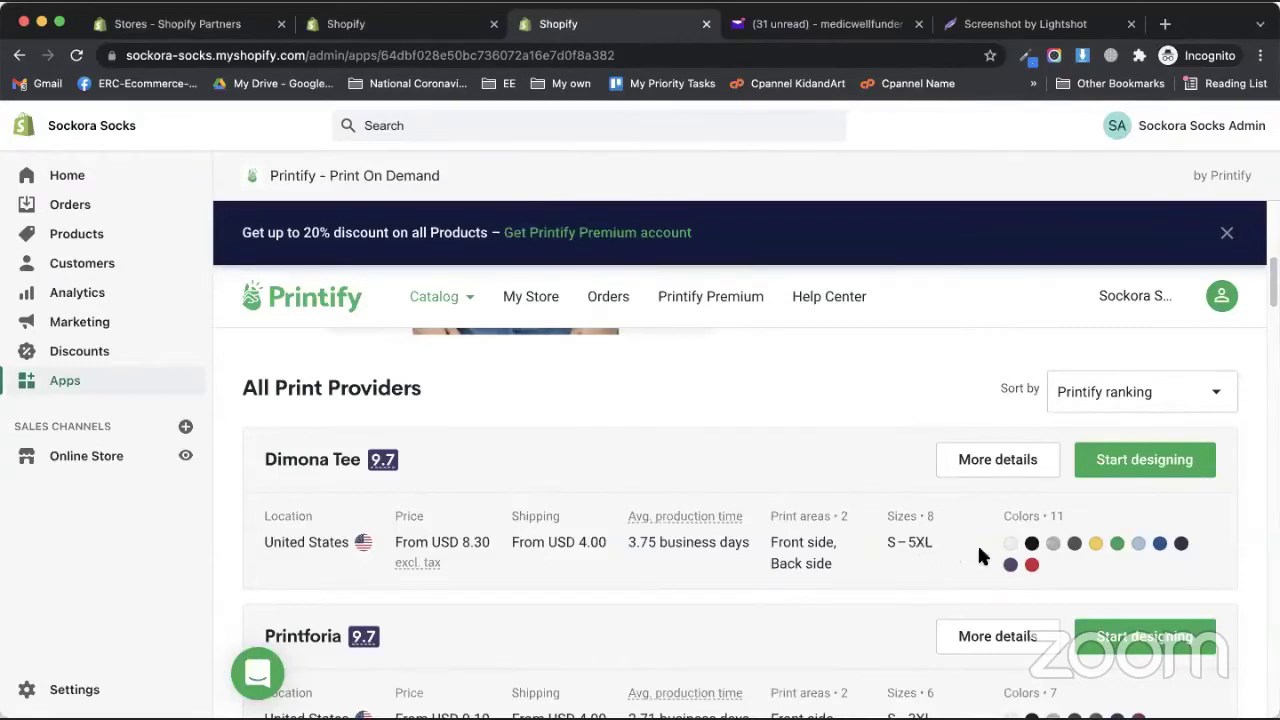
left_click(1144, 472)
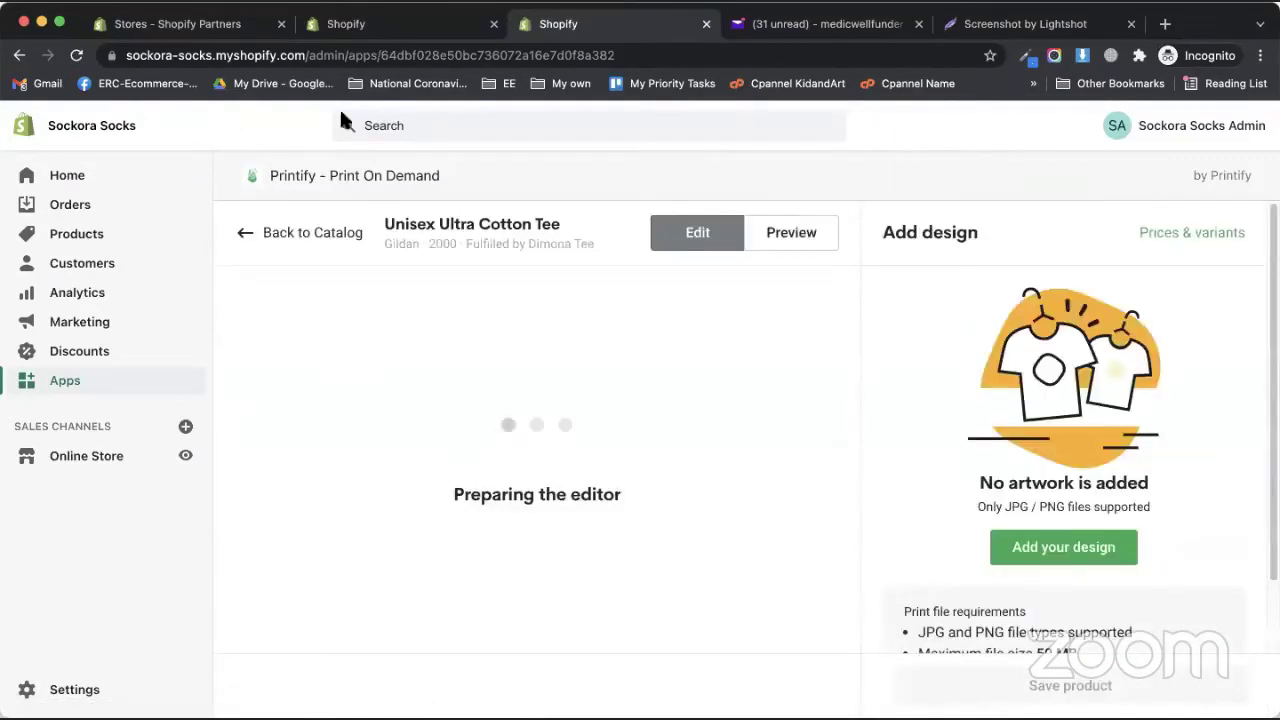
- Check the tee's back and front sides and the JPG/PNG print requirements, then switch to Photoshop
scroll(1049, 425, "down", 5)
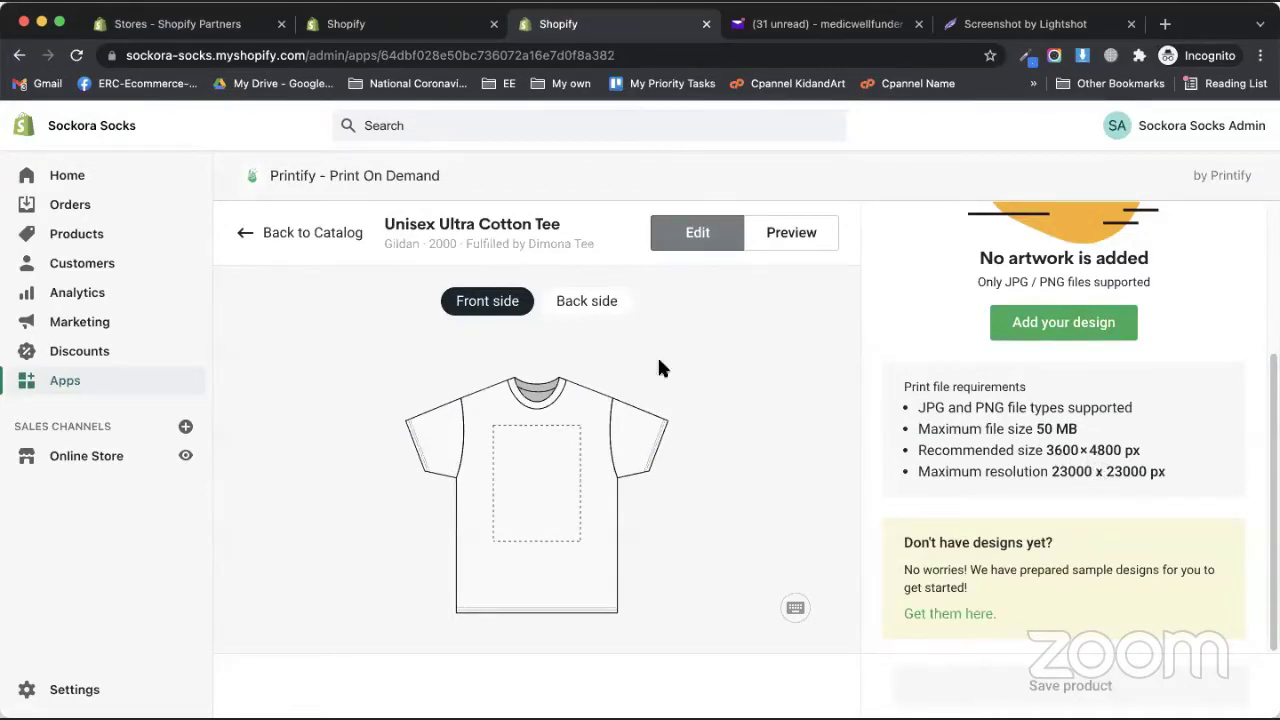
left_click(572, 298)
left_click(495, 300)
scroll(915, 515, "up", 5)
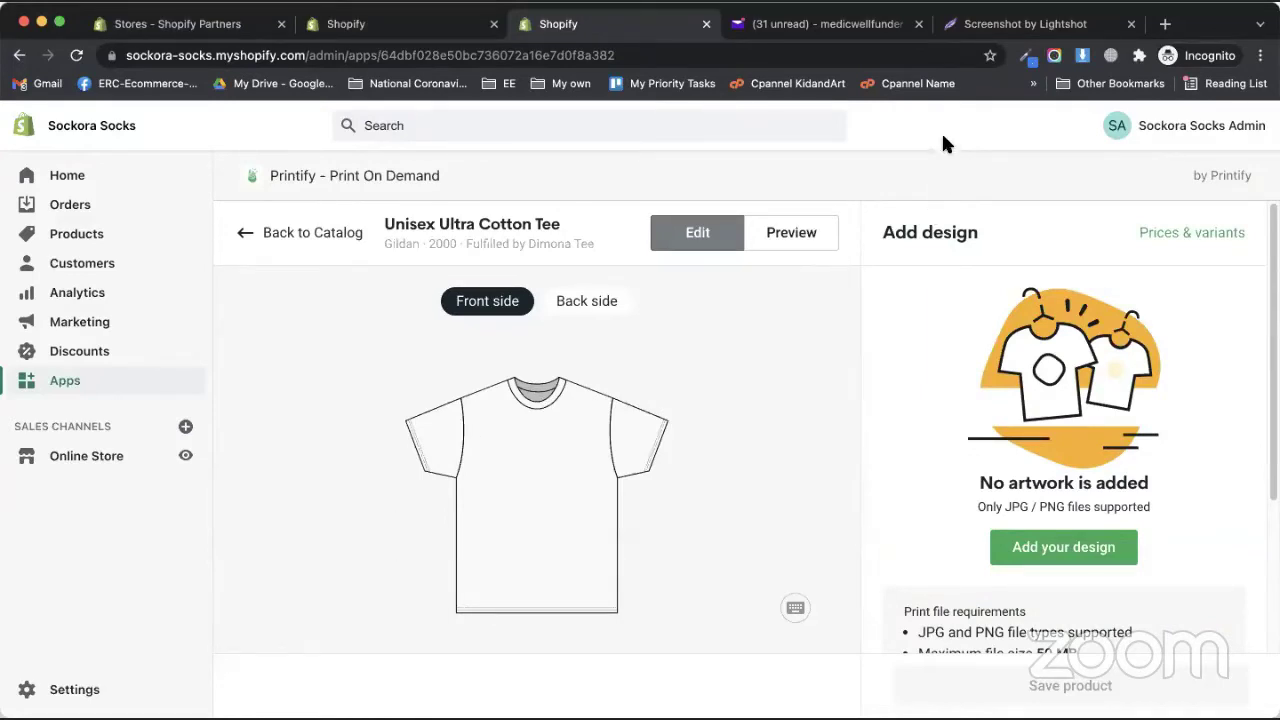
scroll(967, 528, "down", 5)
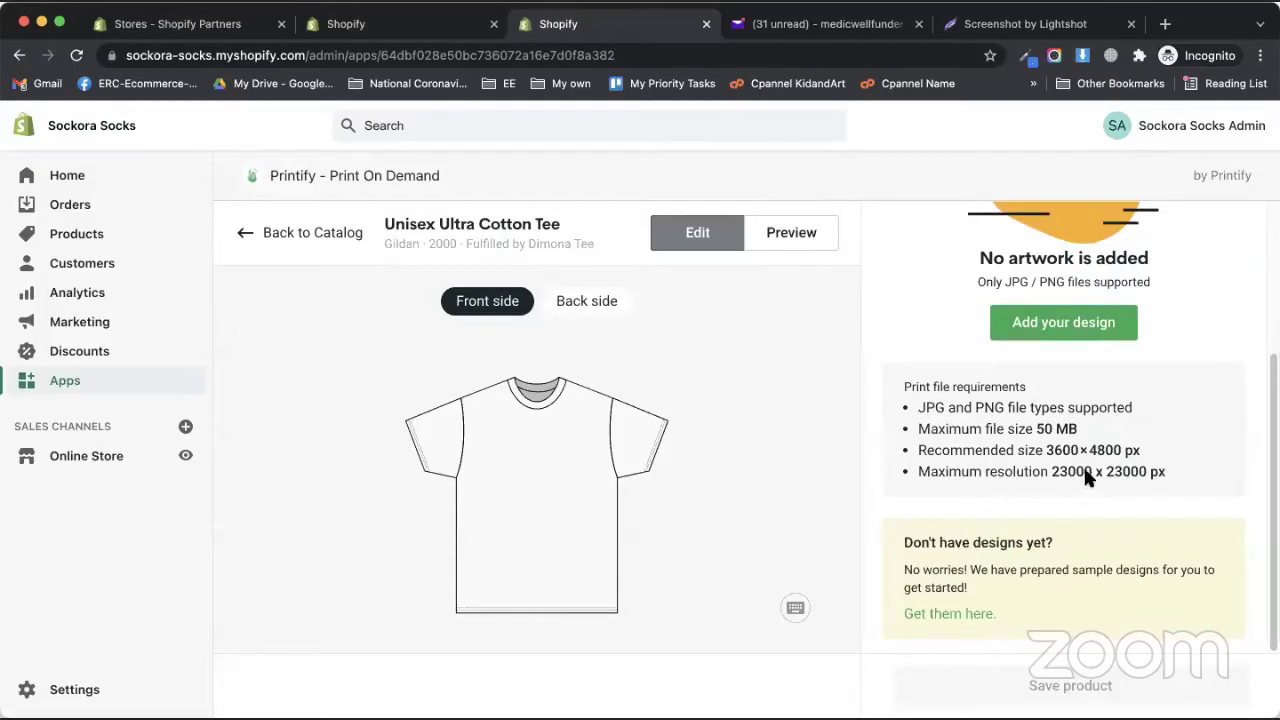
scroll(1060, 500, "up", 5)
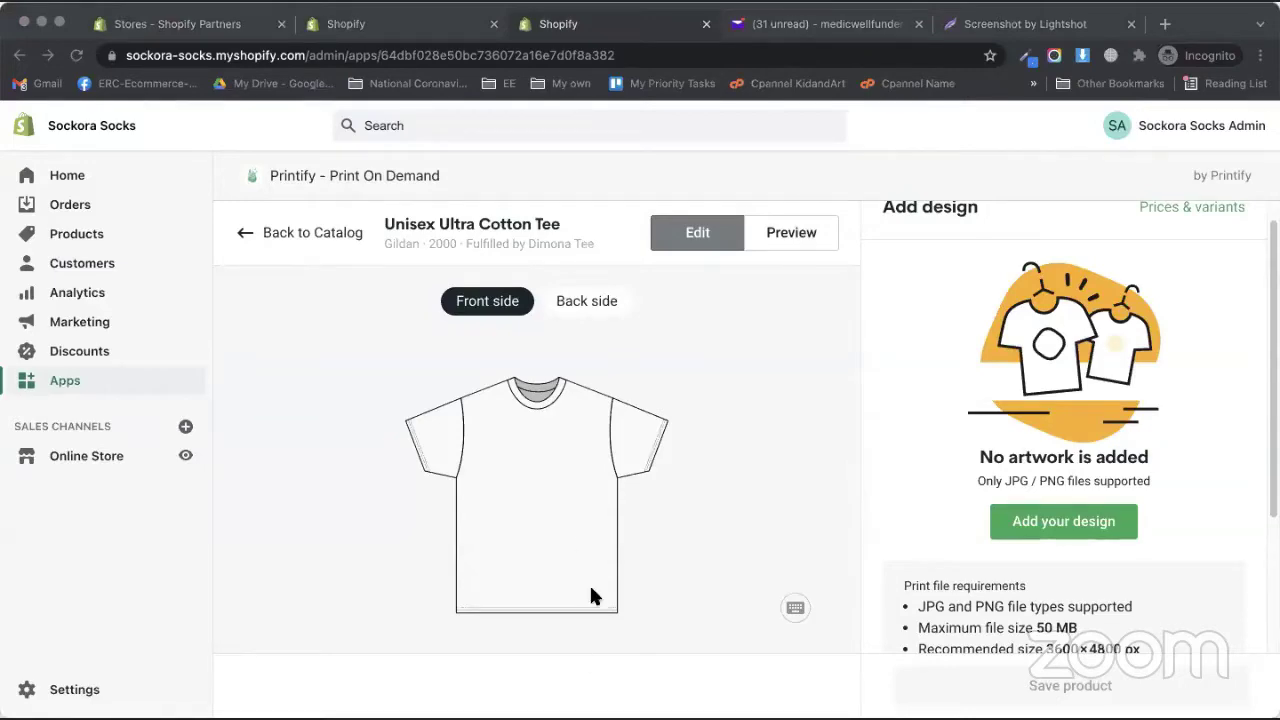
key("super+Tab")
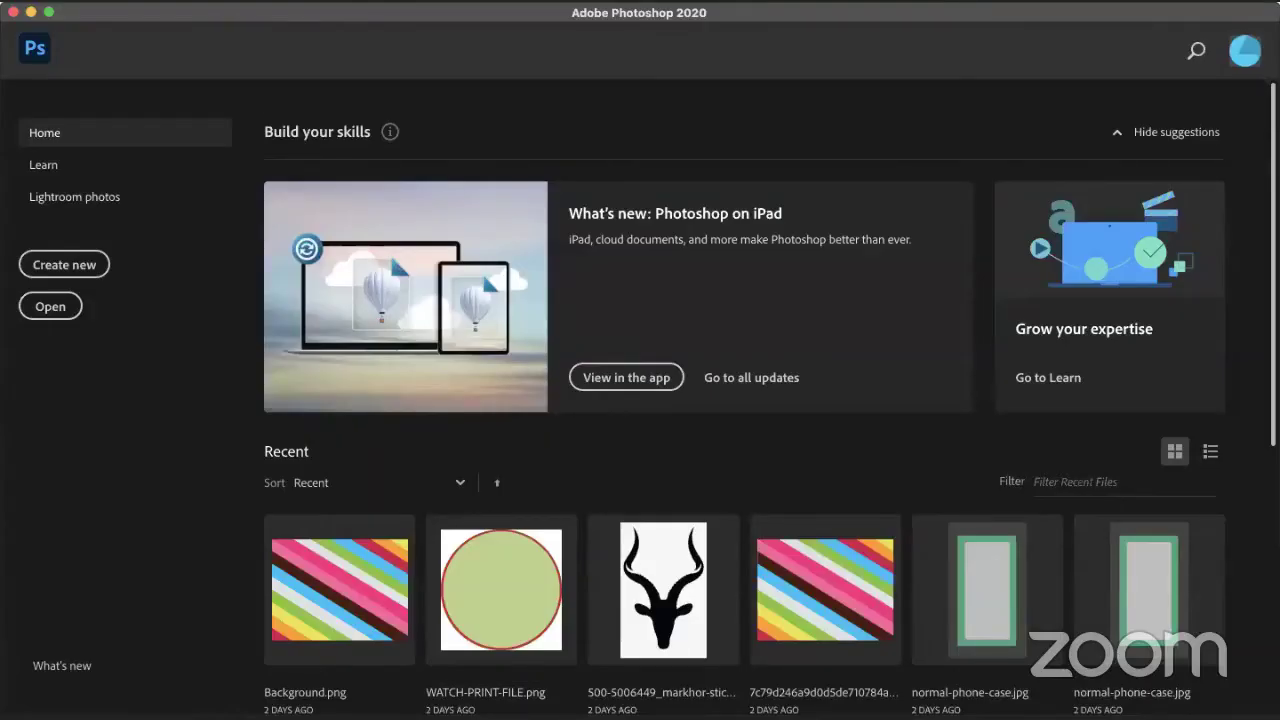
- Create a new 3600 × 4800 px document in Photoshop
left_click(140, 1)
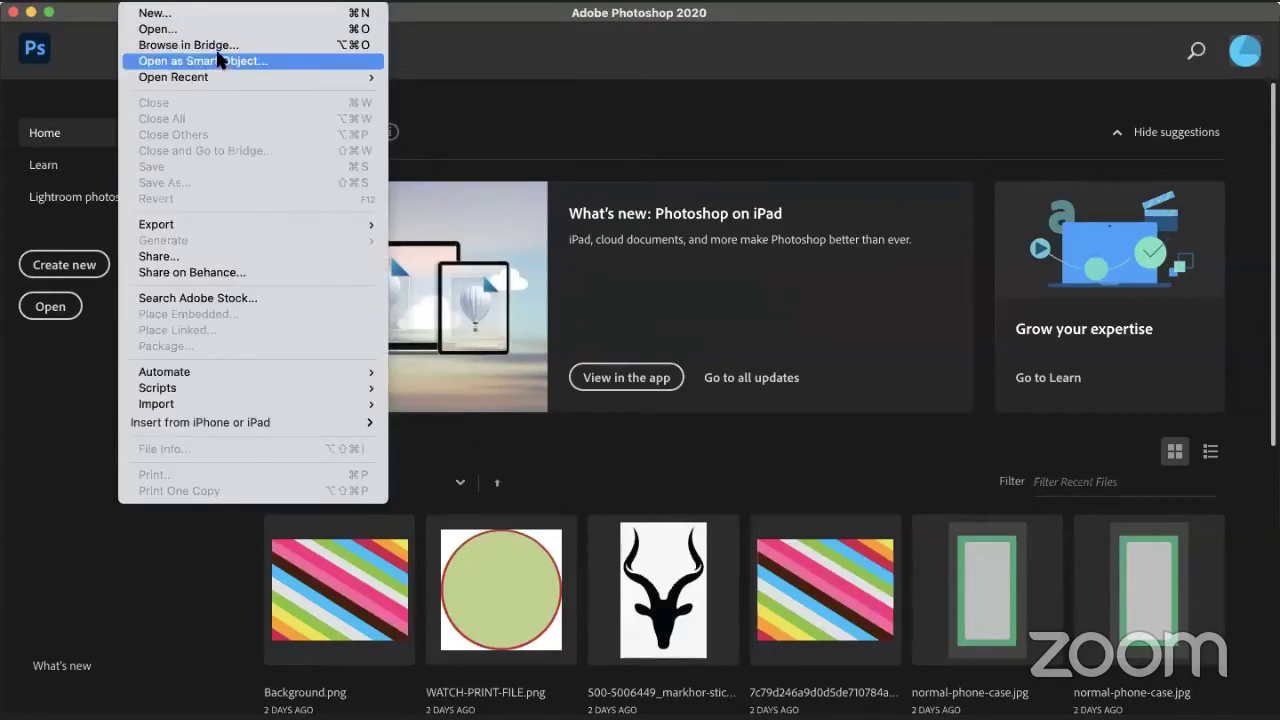
left_click(405, 130)
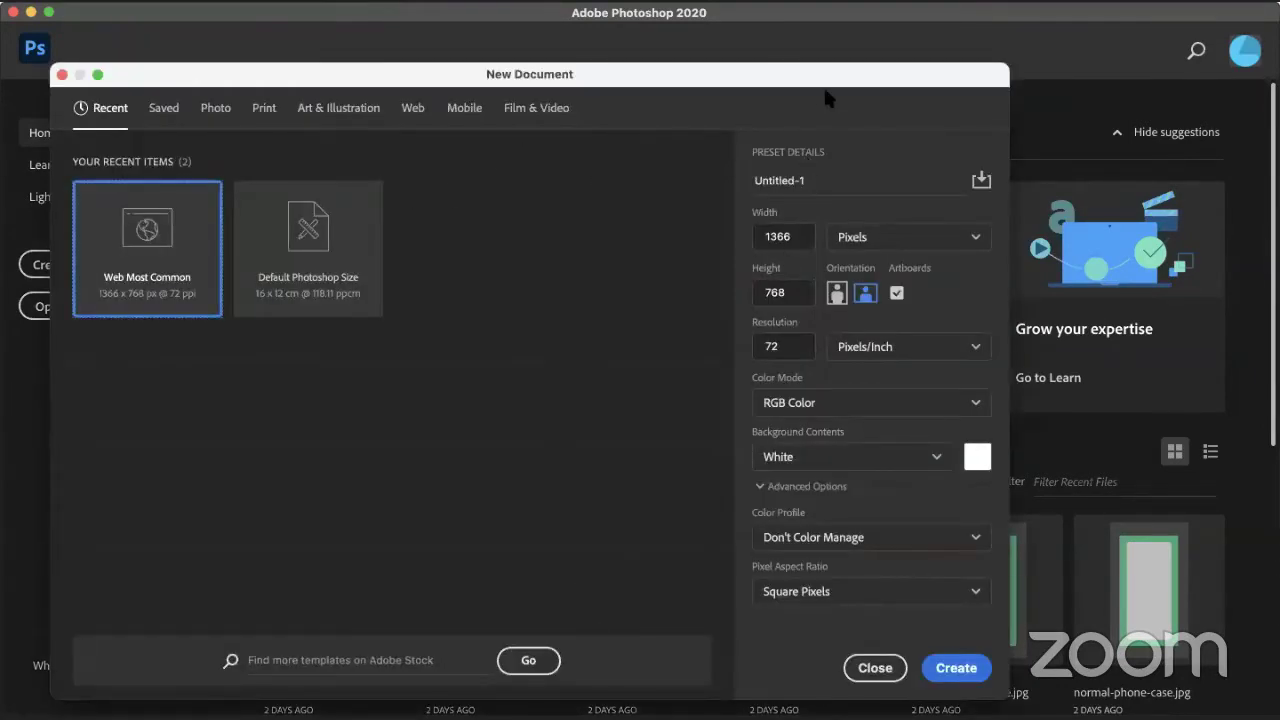
left_click(790, 237)
type("3600")
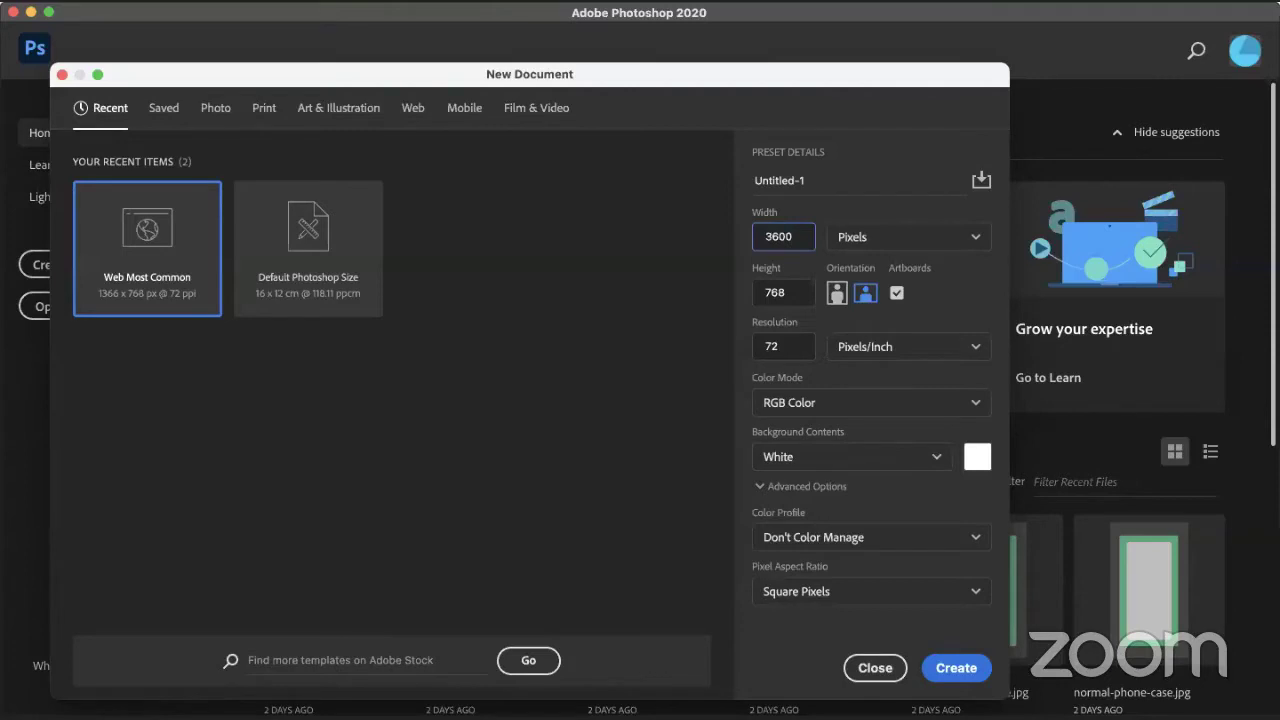
key("Tab")
type("4")
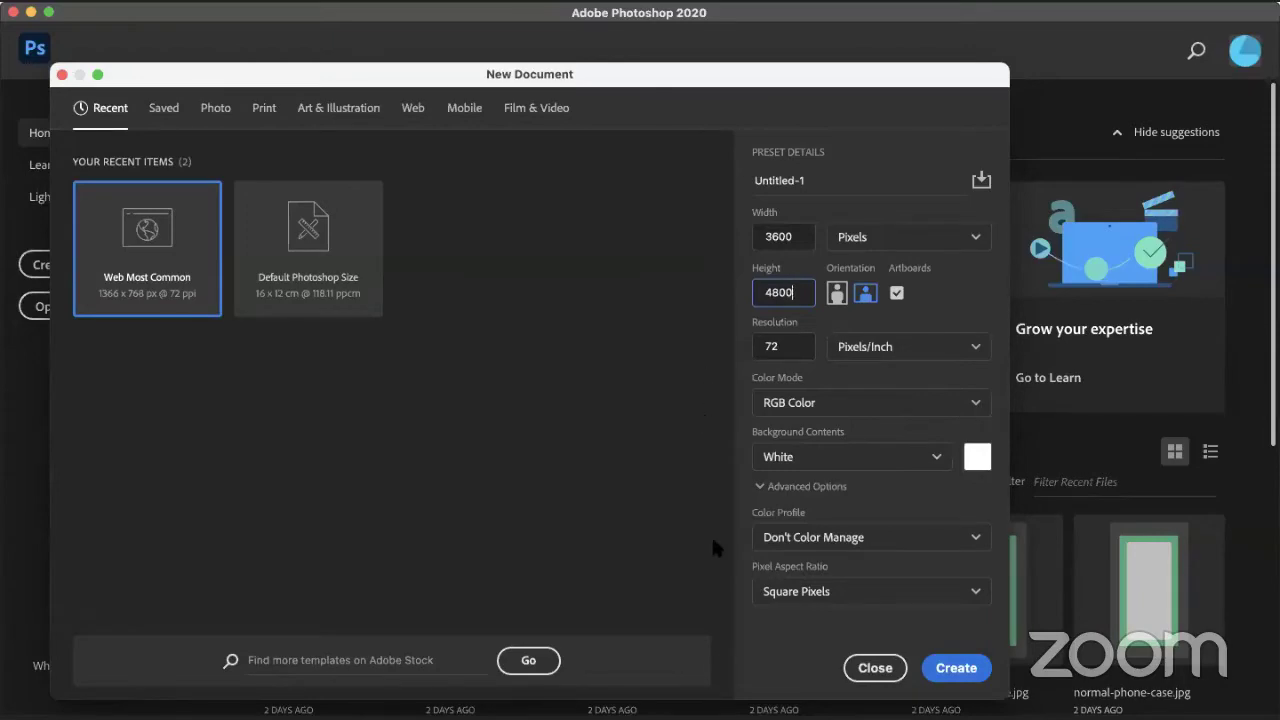
left_click(948, 668)
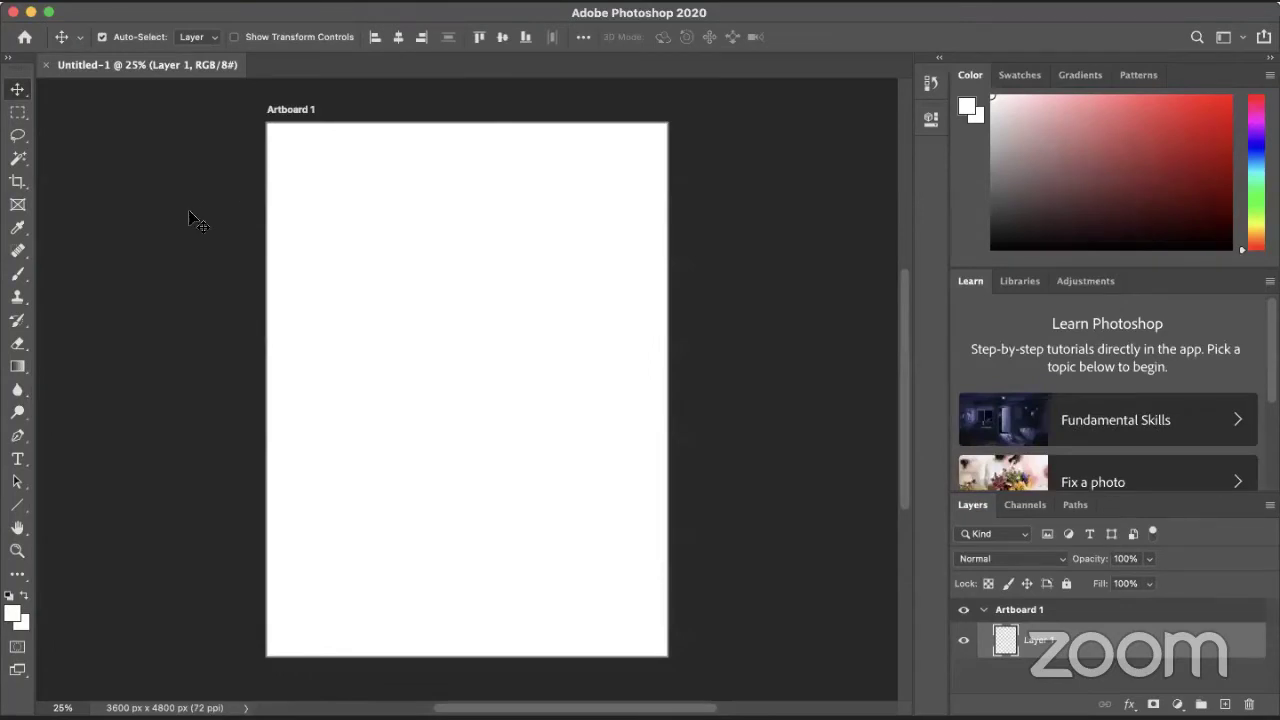
- Set the foreground colour to red
left_click(13, 614)
left_click_drag(231, 299, 325, 244)
left_click(514, 191)
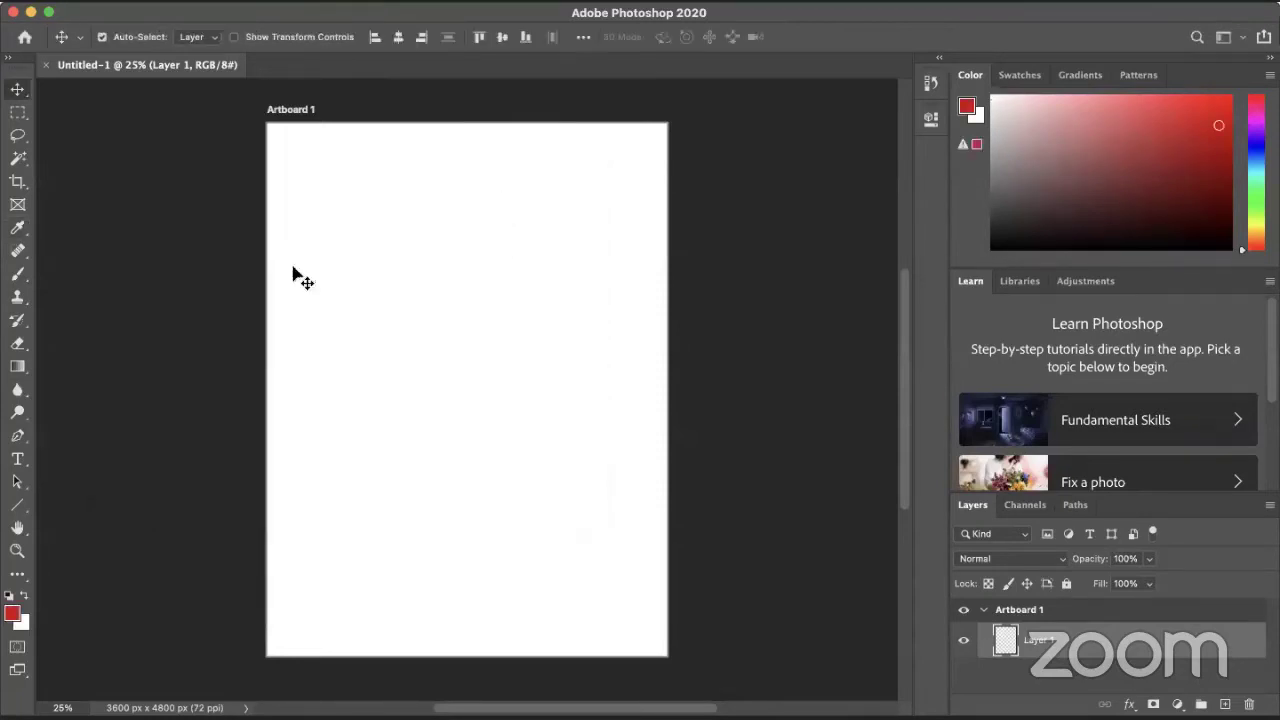
- Give the History Brush a 50 px chalk tip and save it as a new brush named Chalk 2
left_click(17, 320)
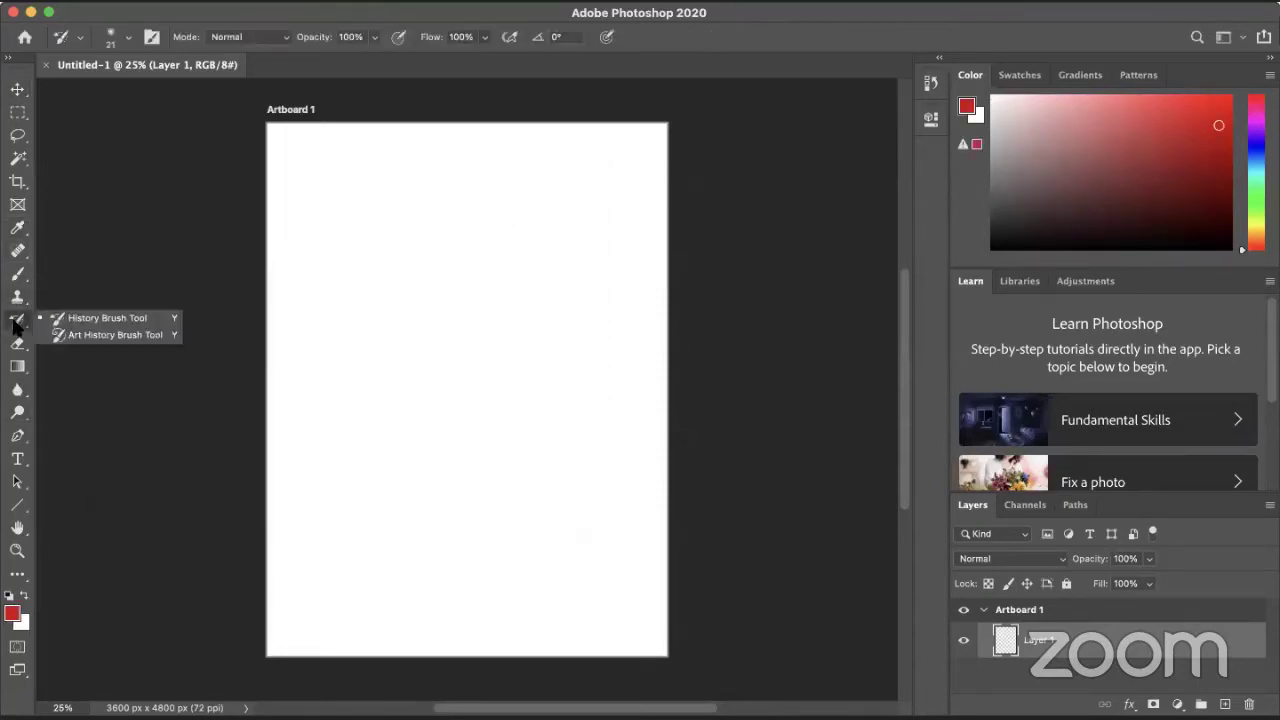
left_click(72, 322)
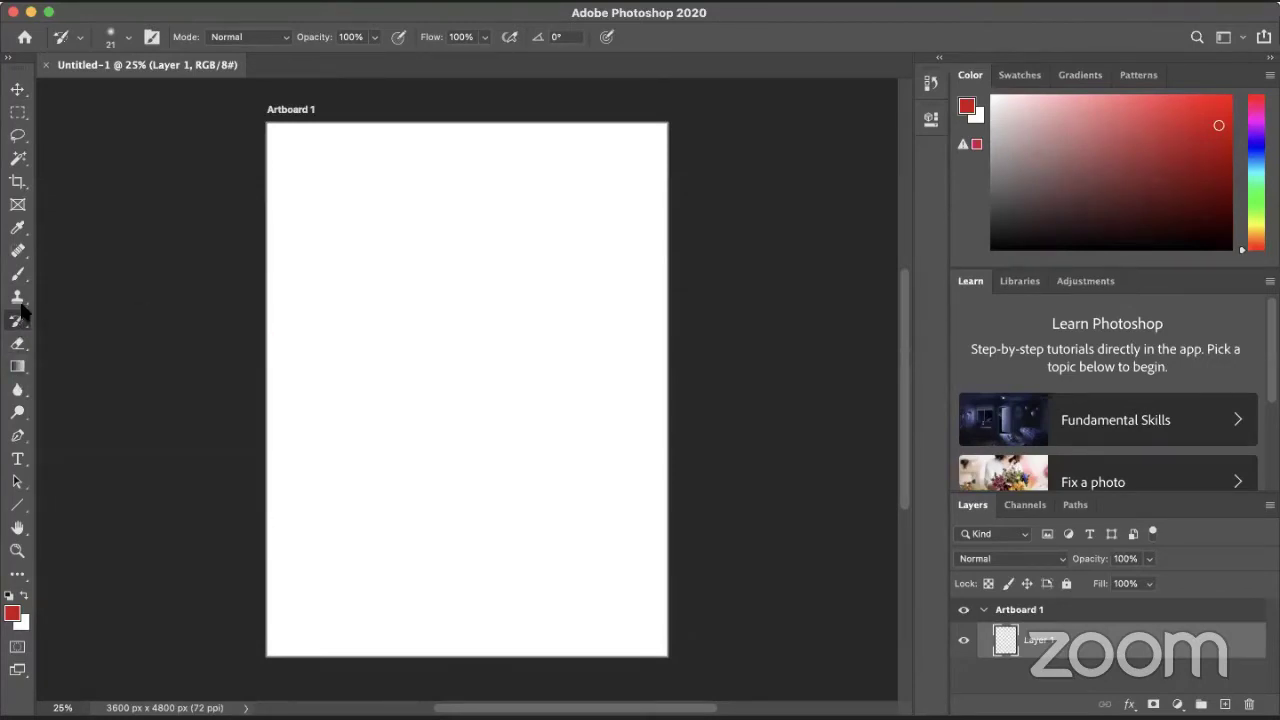
left_click(128, 38)
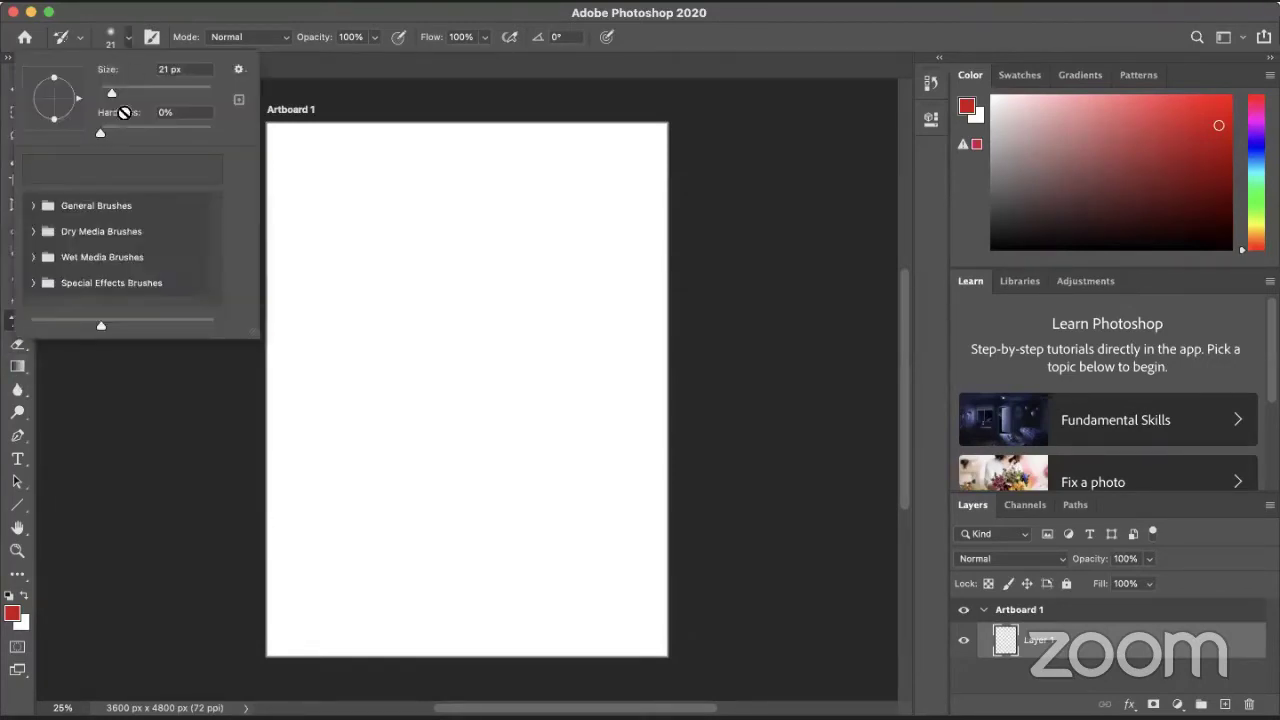
left_click(73, 31)
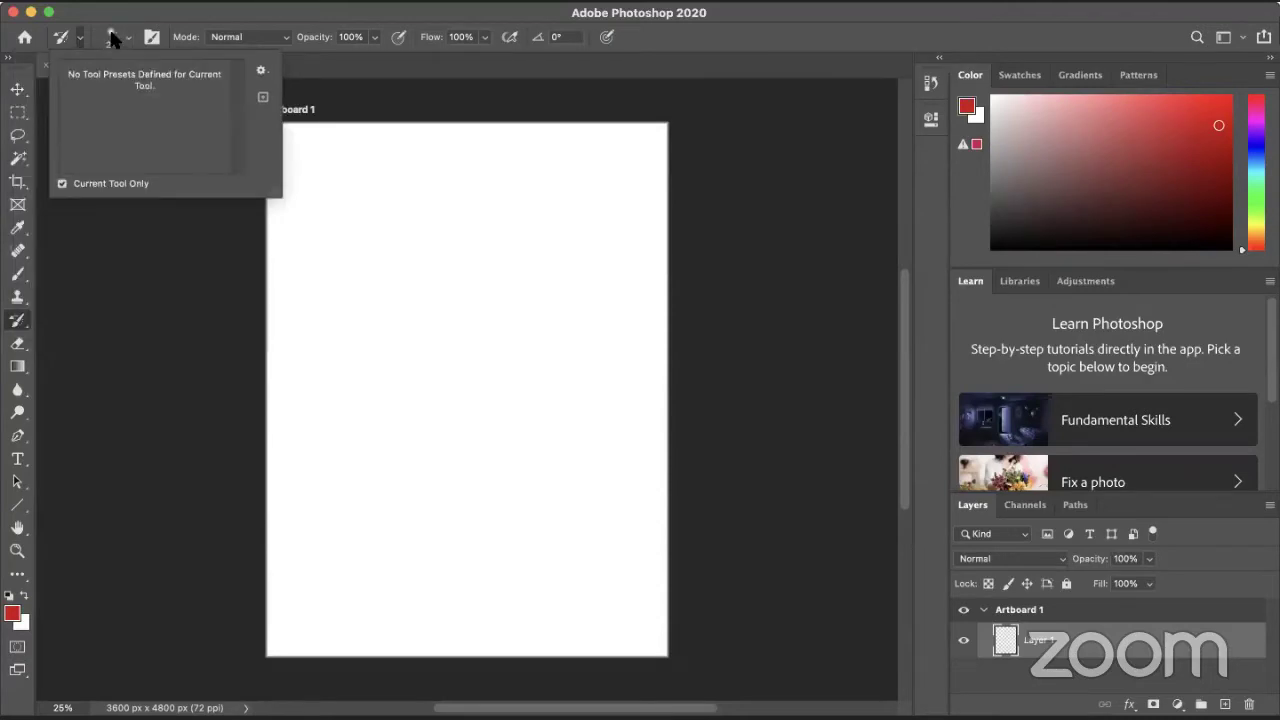
left_click(152, 37)
left_click(155, 38)
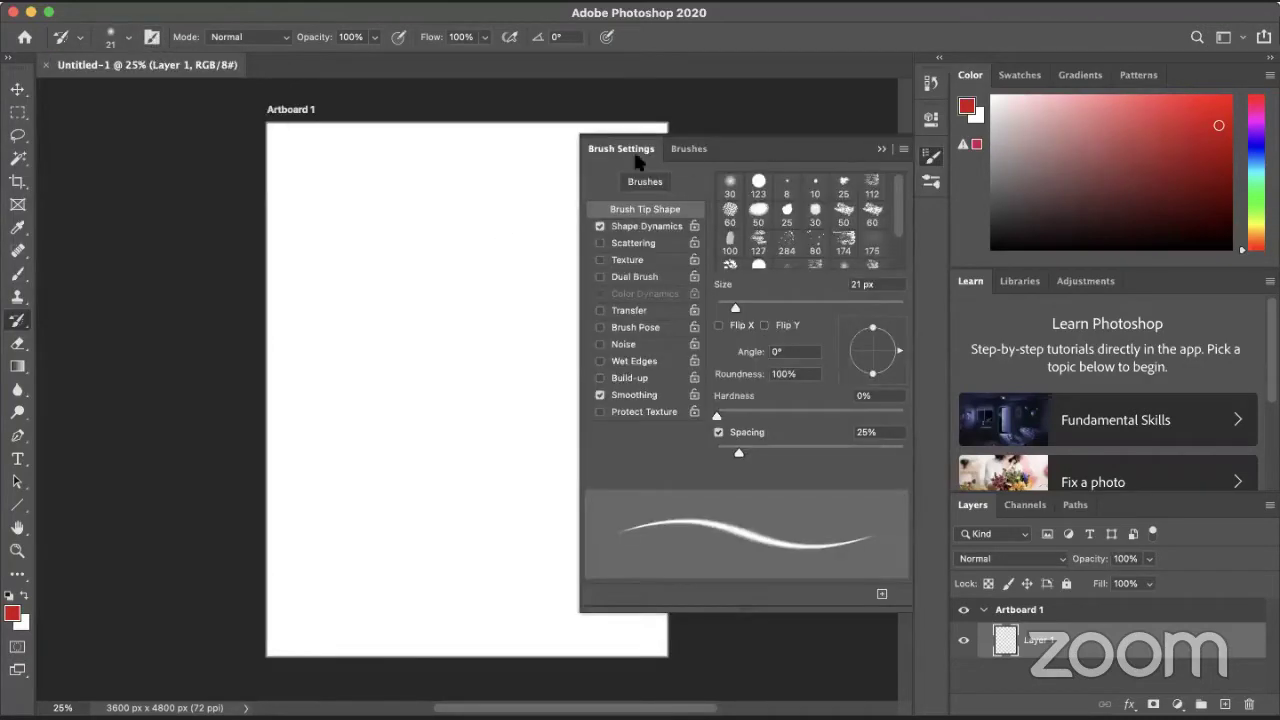
left_click_drag(636, 160, 419, 171)
left_click(627, 228)
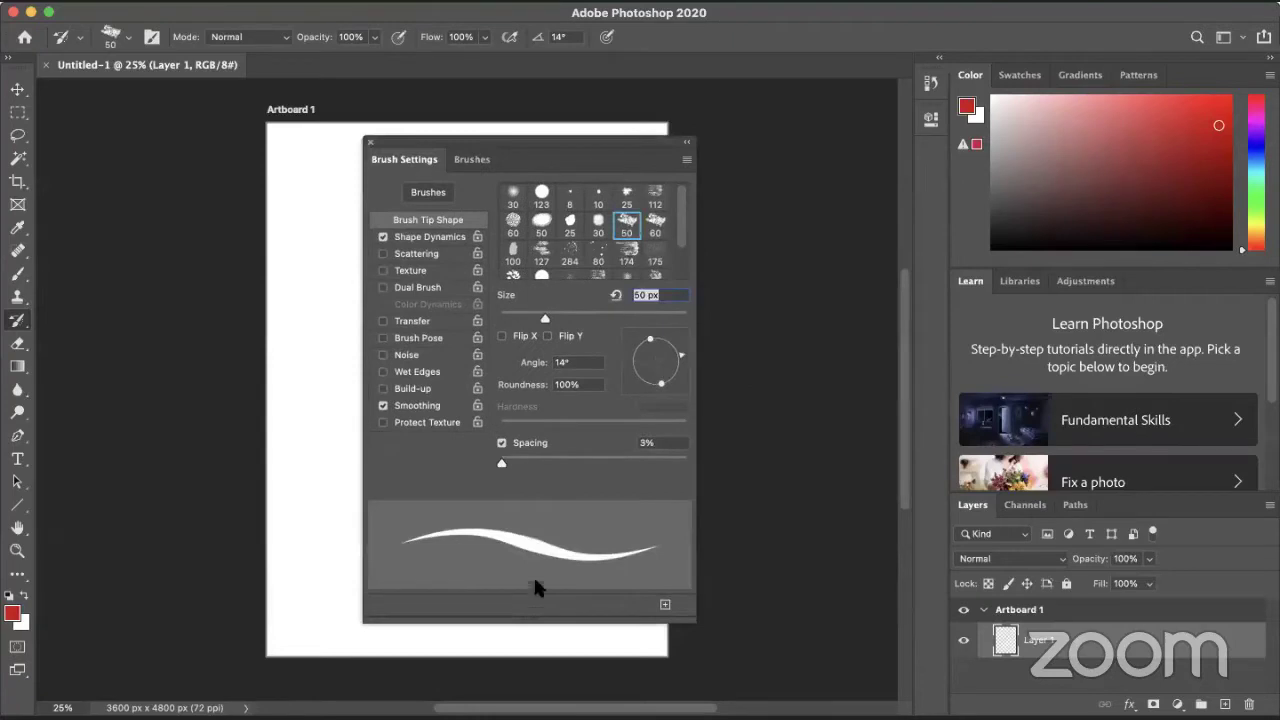
left_click(665, 604)
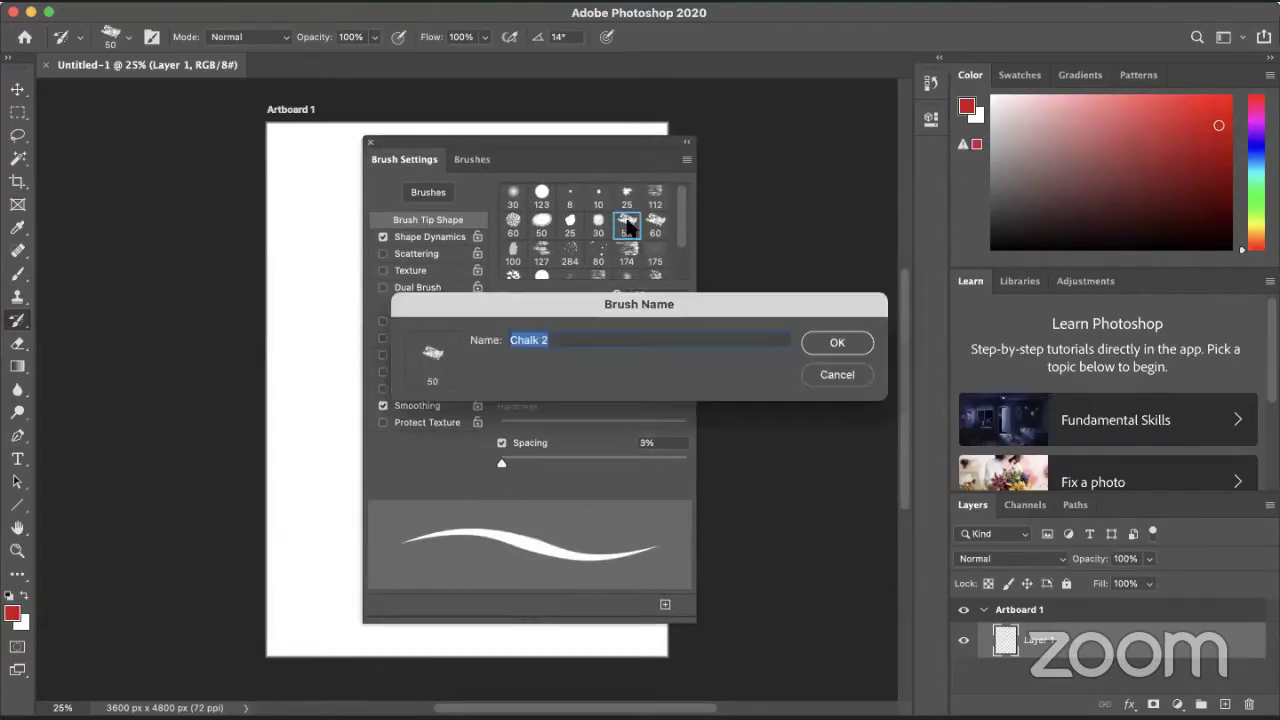
left_click(806, 345)
left_click(370, 142)
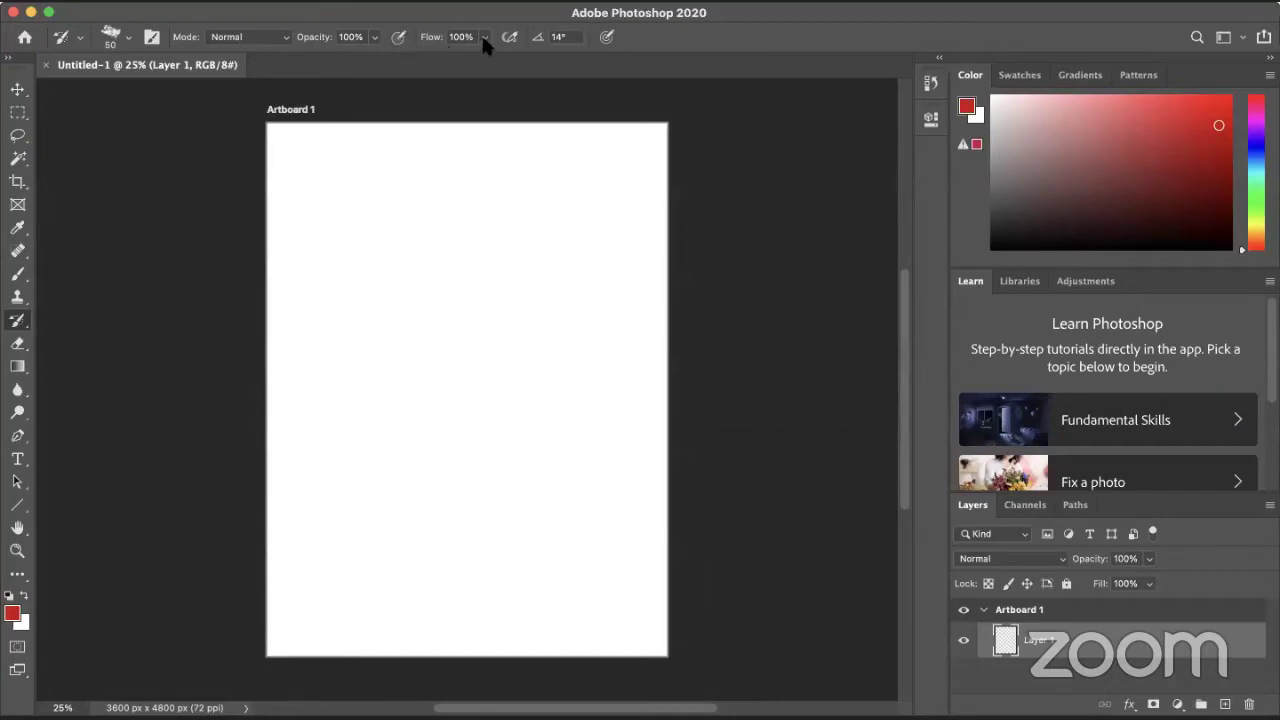
- Enlarge the brush to 108 px, paint a test stroke and swap foreground and background colours
left_click(112, 38)
left_click_drag(145, 93, 157, 93)
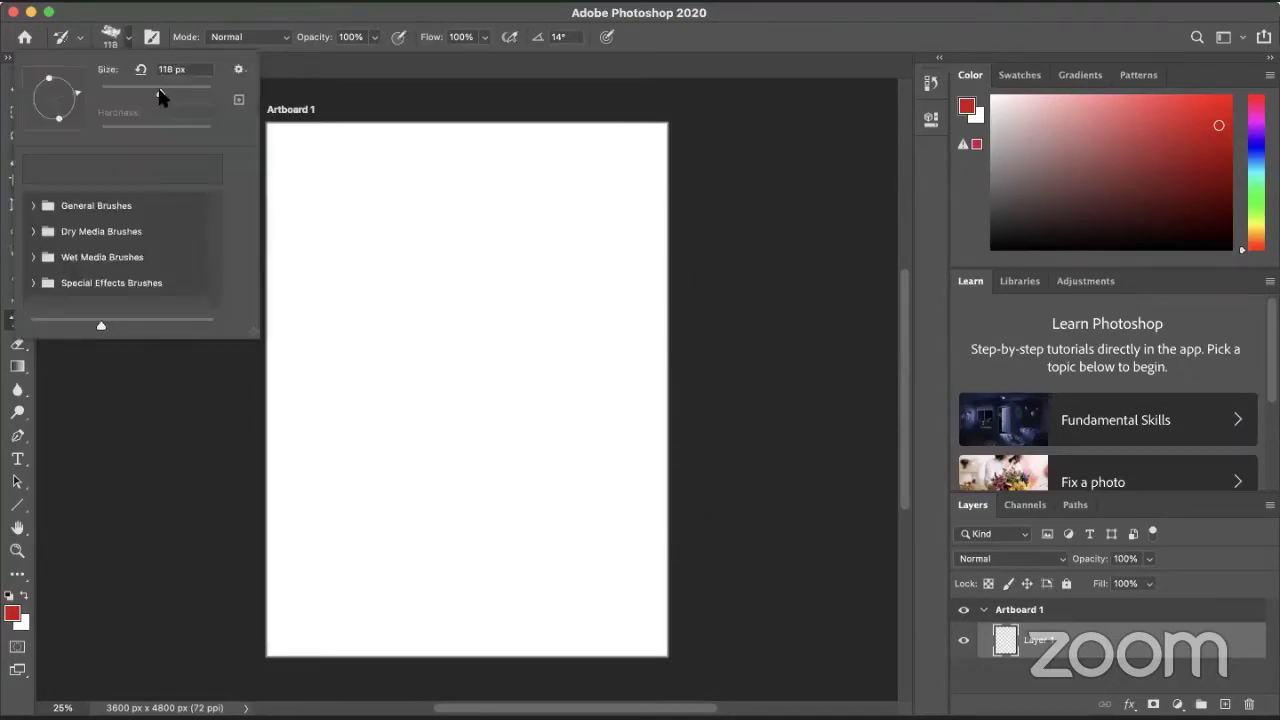
left_click(366, 271)
left_click_drag(346, 219, 334, 206)
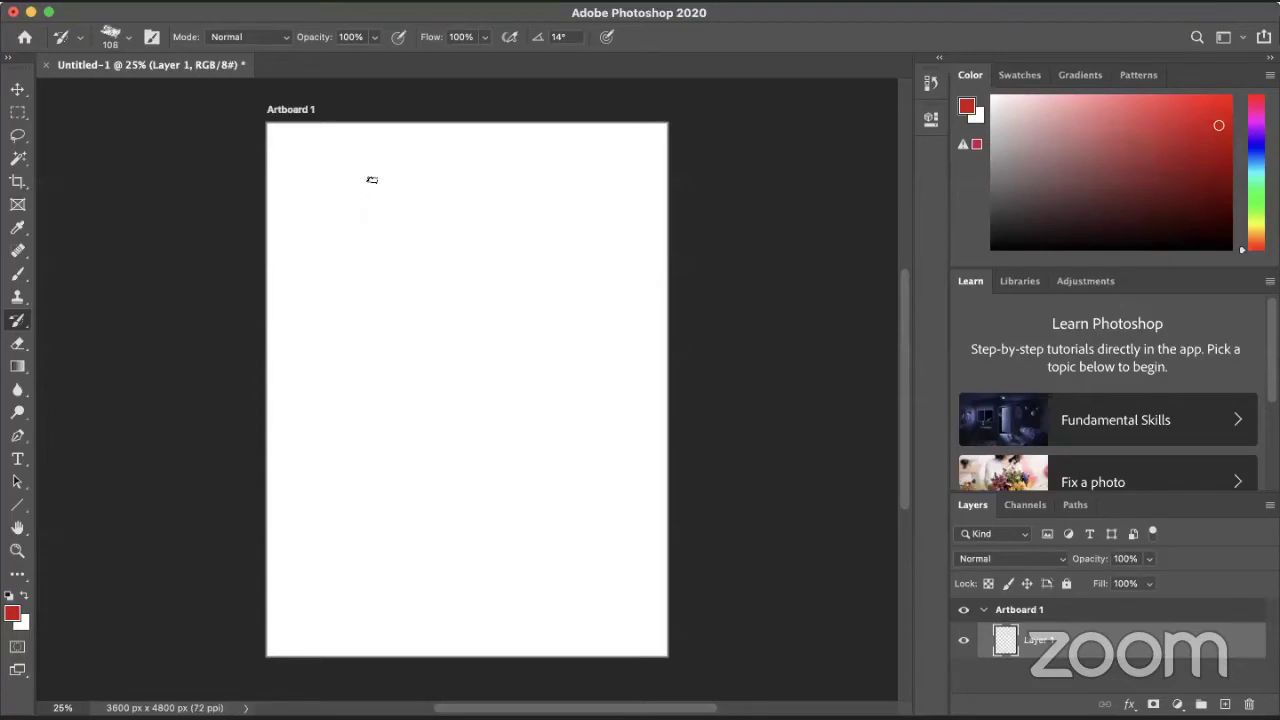
left_click(24, 596)
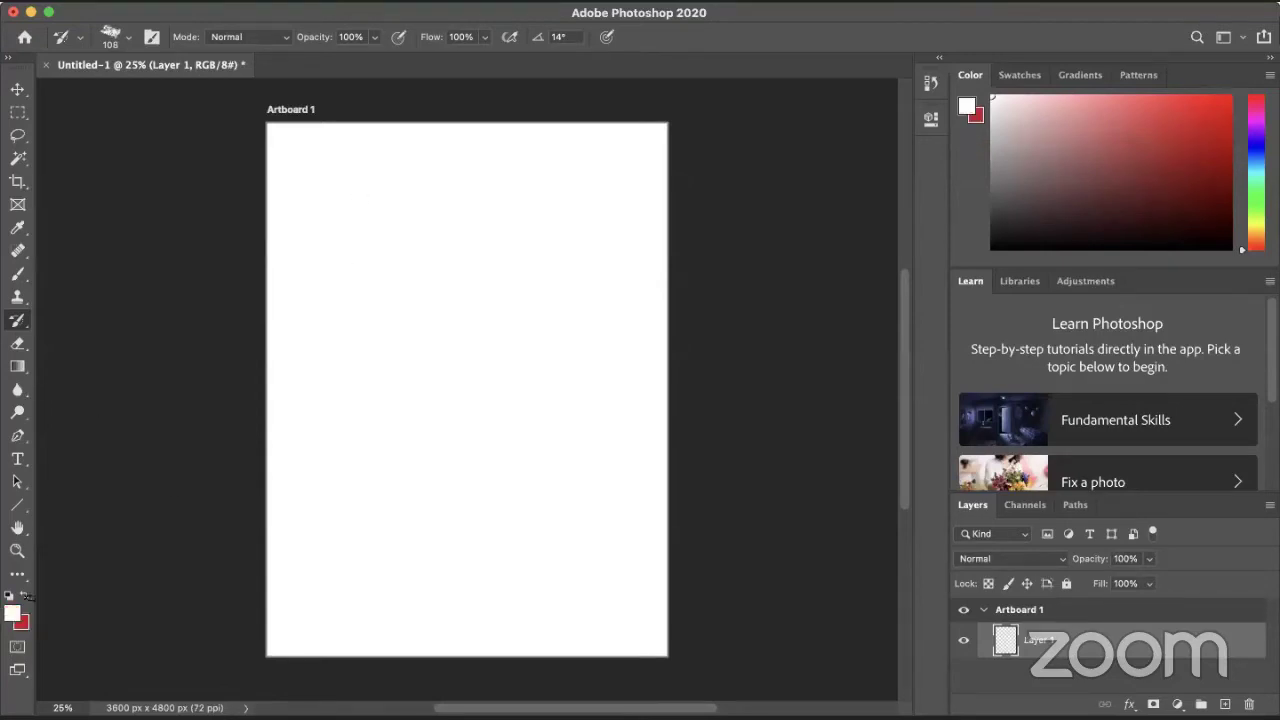
left_click(121, 40)
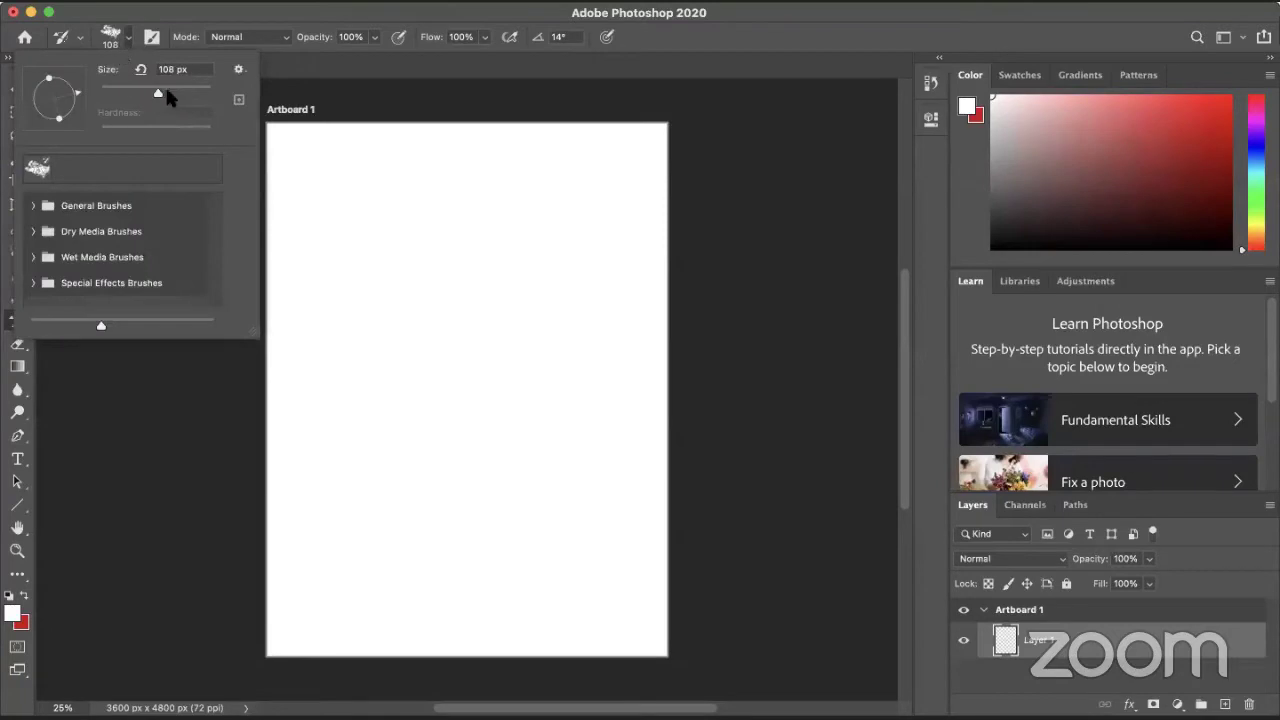
left_click(166, 89)
left_click(400, 10)
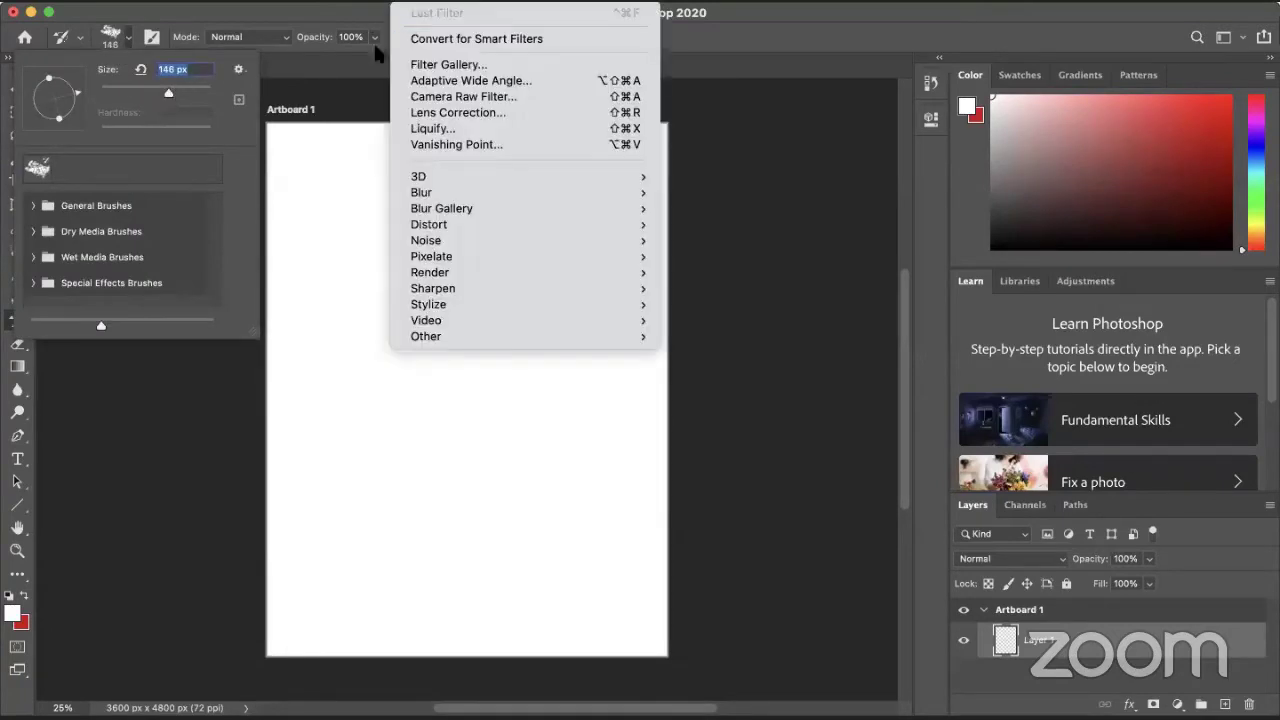
- Set the foreground to dark red #911e1e and give the Brush tool a 30 px soft round tip
left_click(1010, 40)
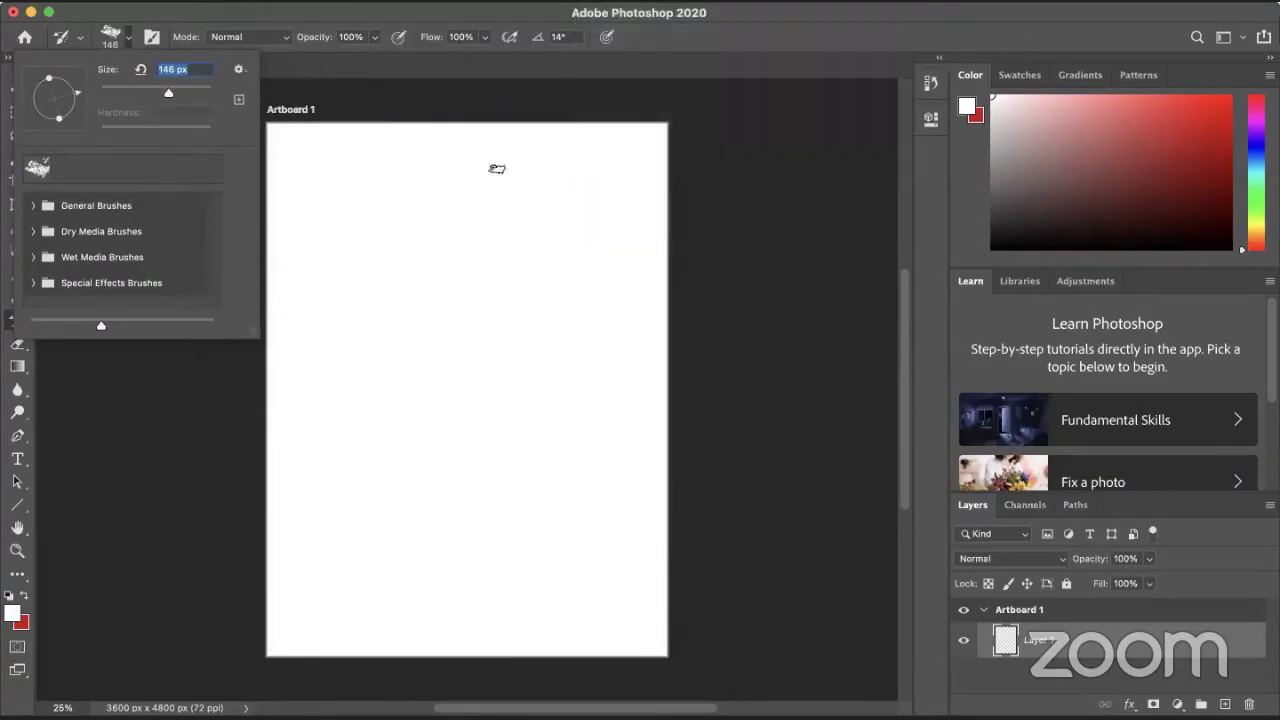
left_click(14, 614)
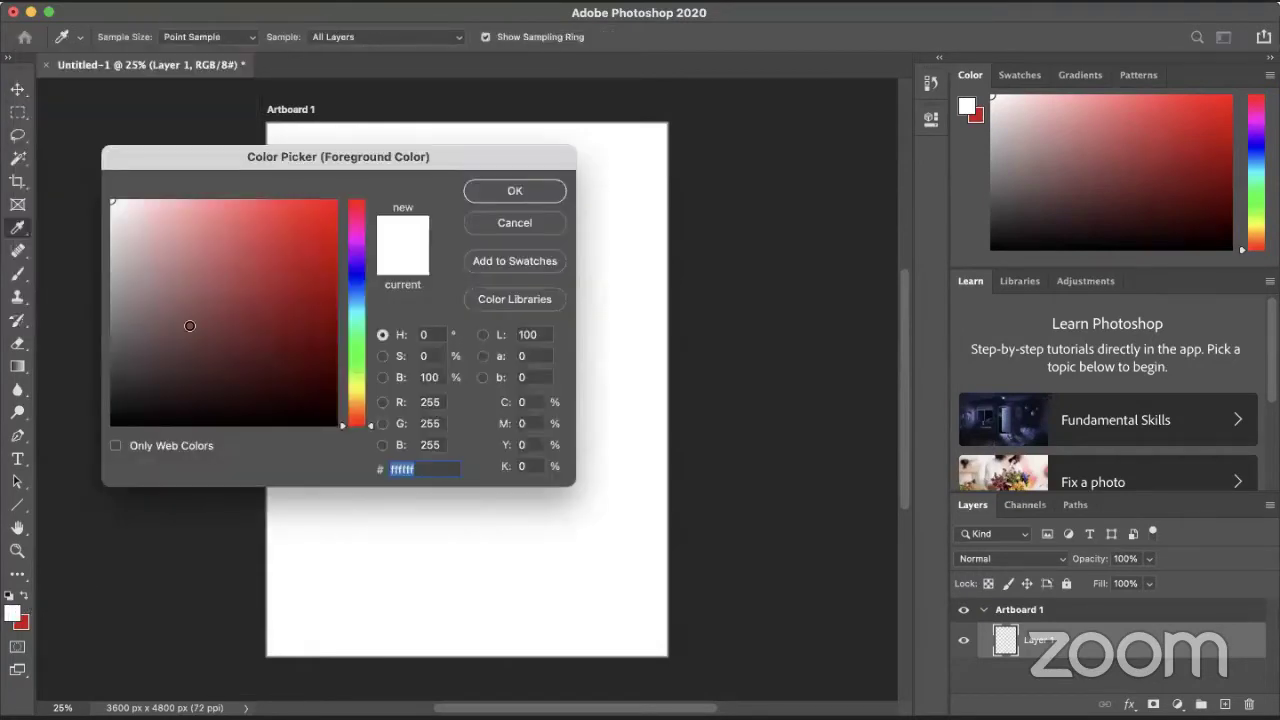
left_click_drag(191, 323, 284, 308)
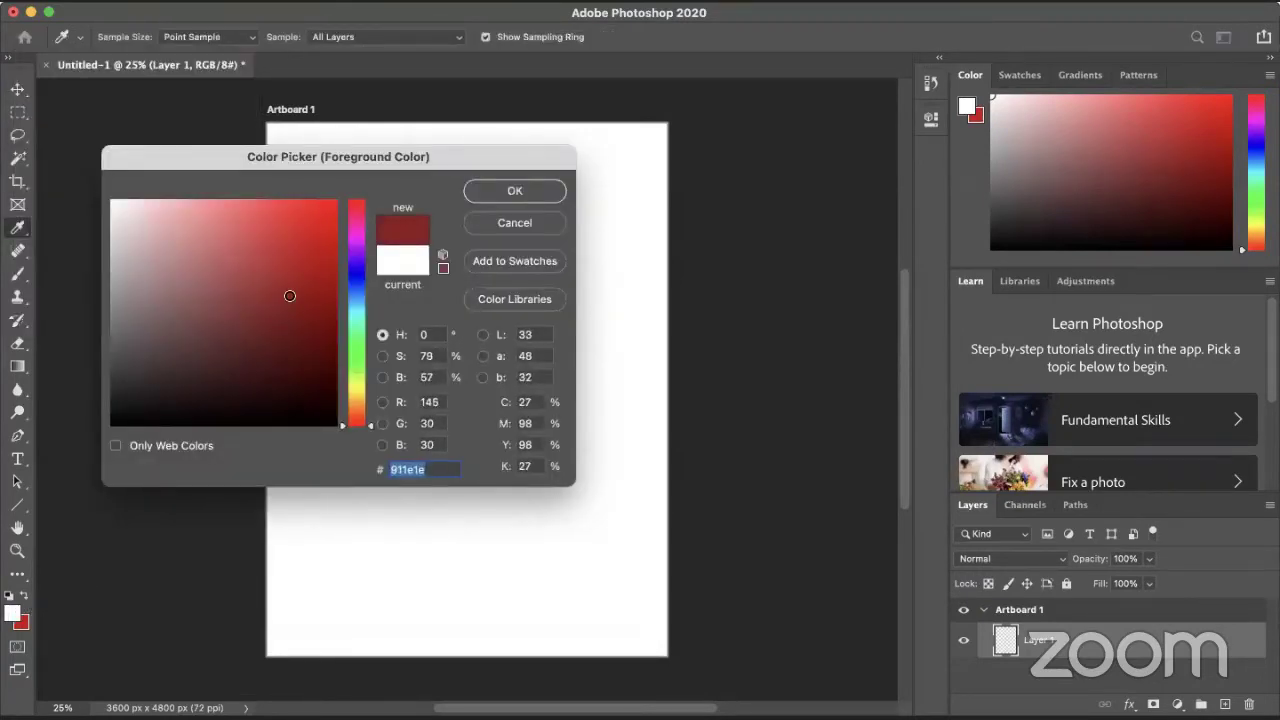
left_click(535, 190)
key("y")
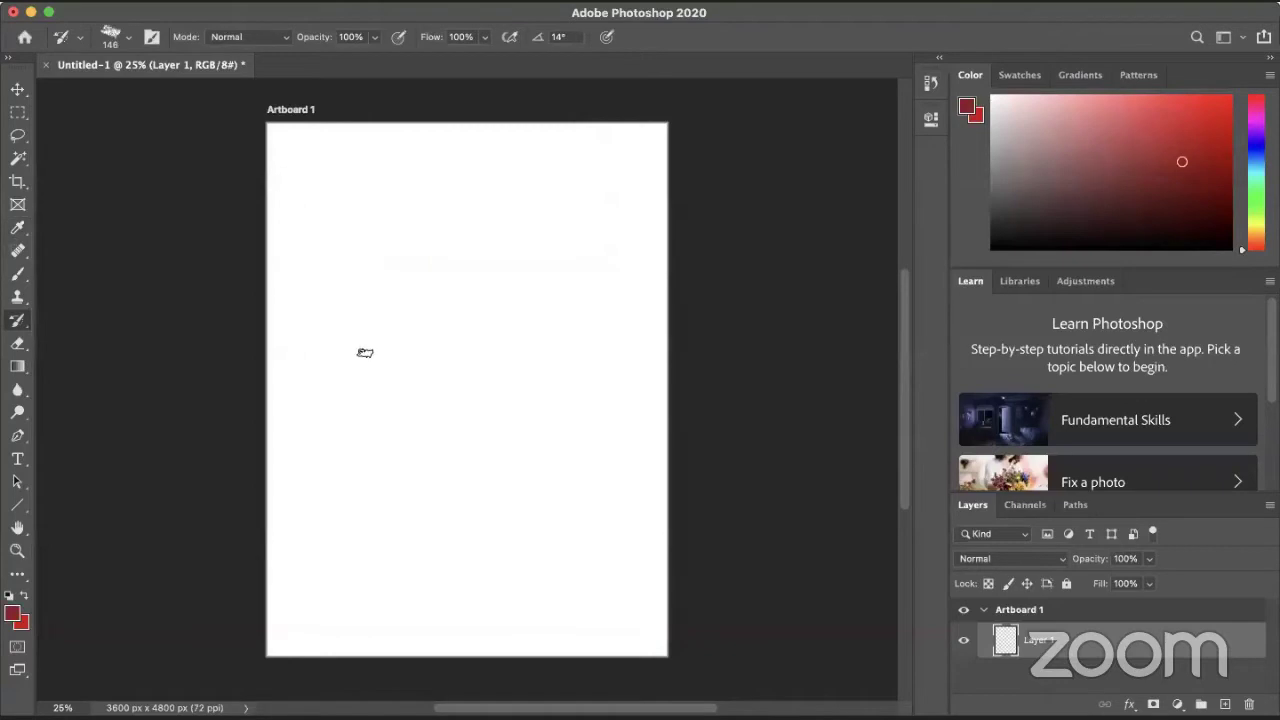
left_click(128, 38)
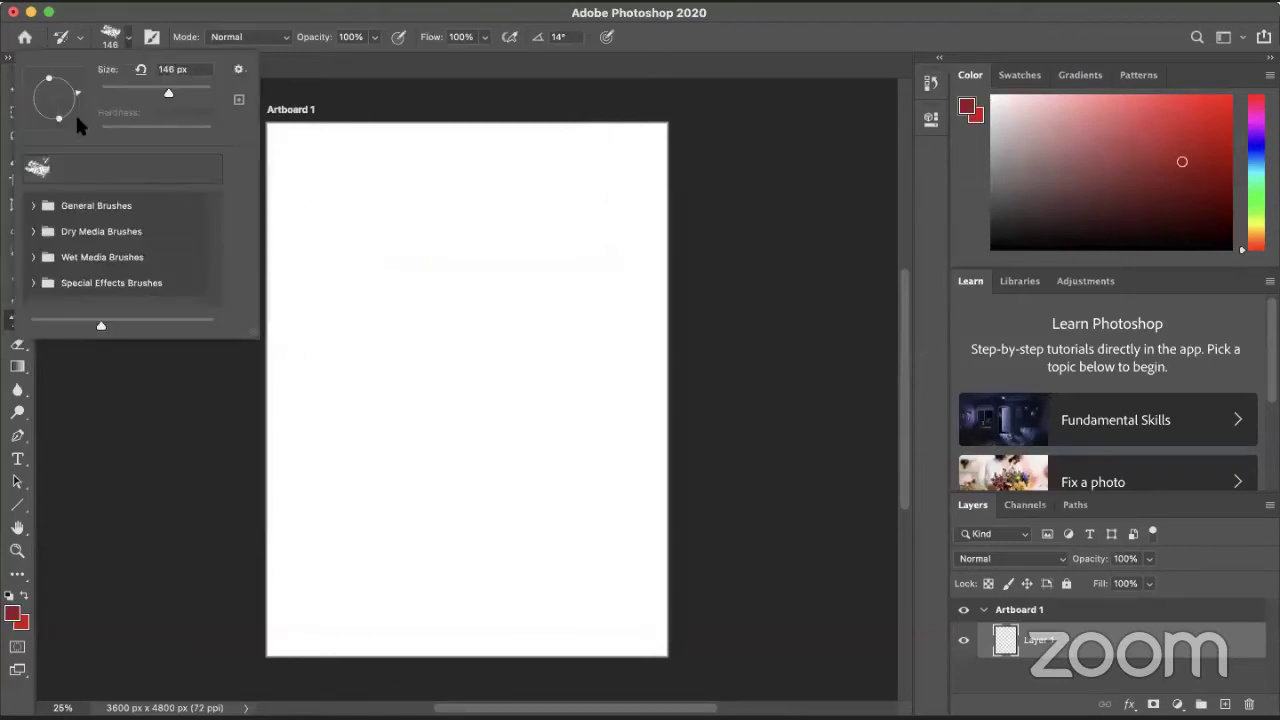
left_click(151, 37)
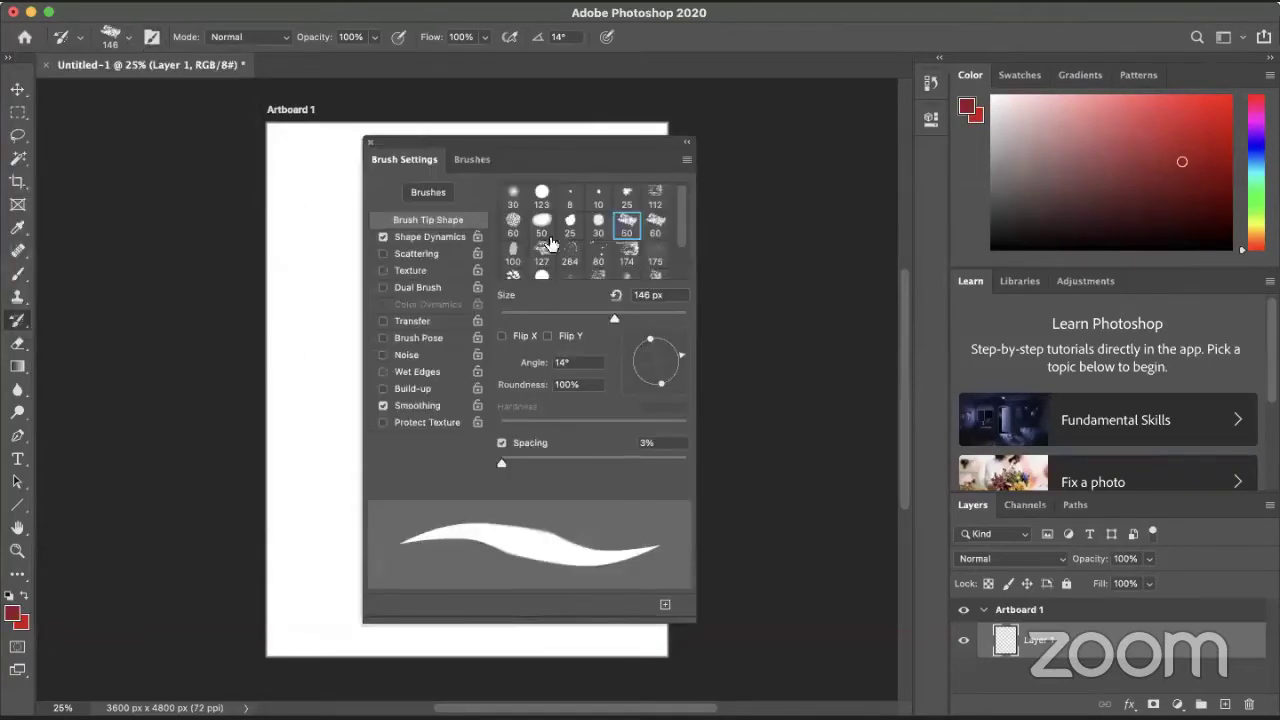
left_click(513, 194)
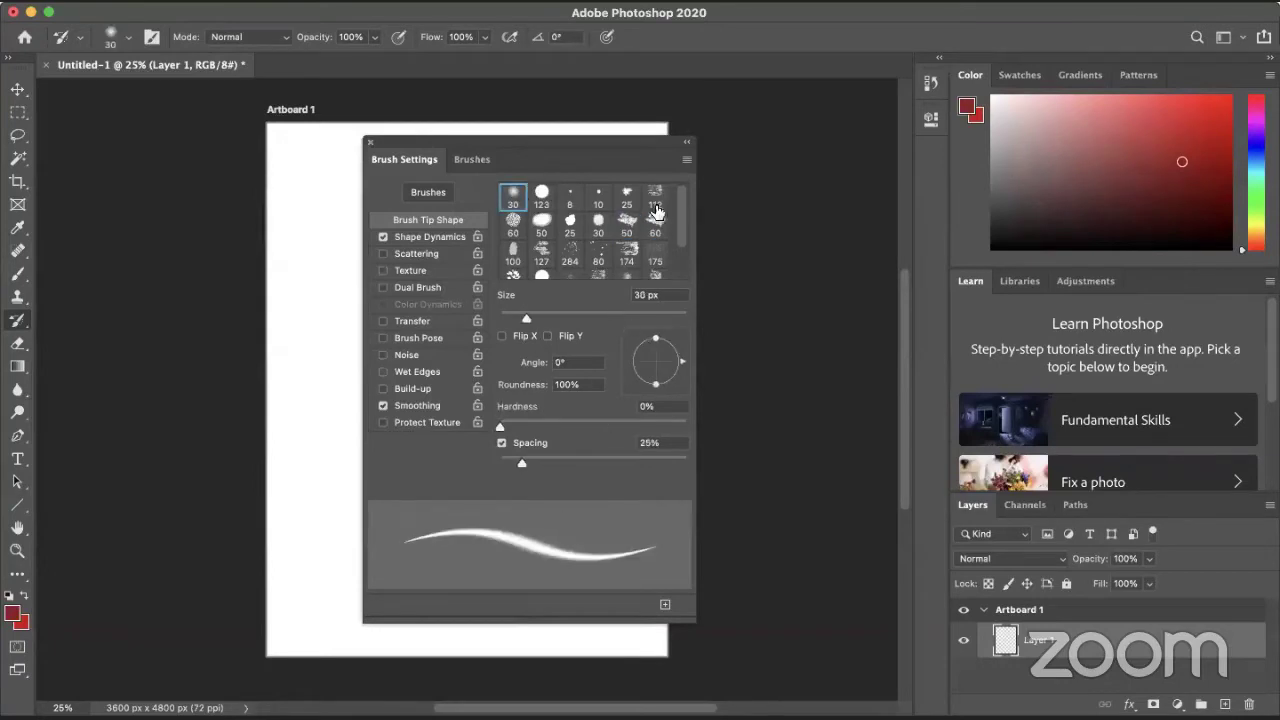
left_click(370, 142)
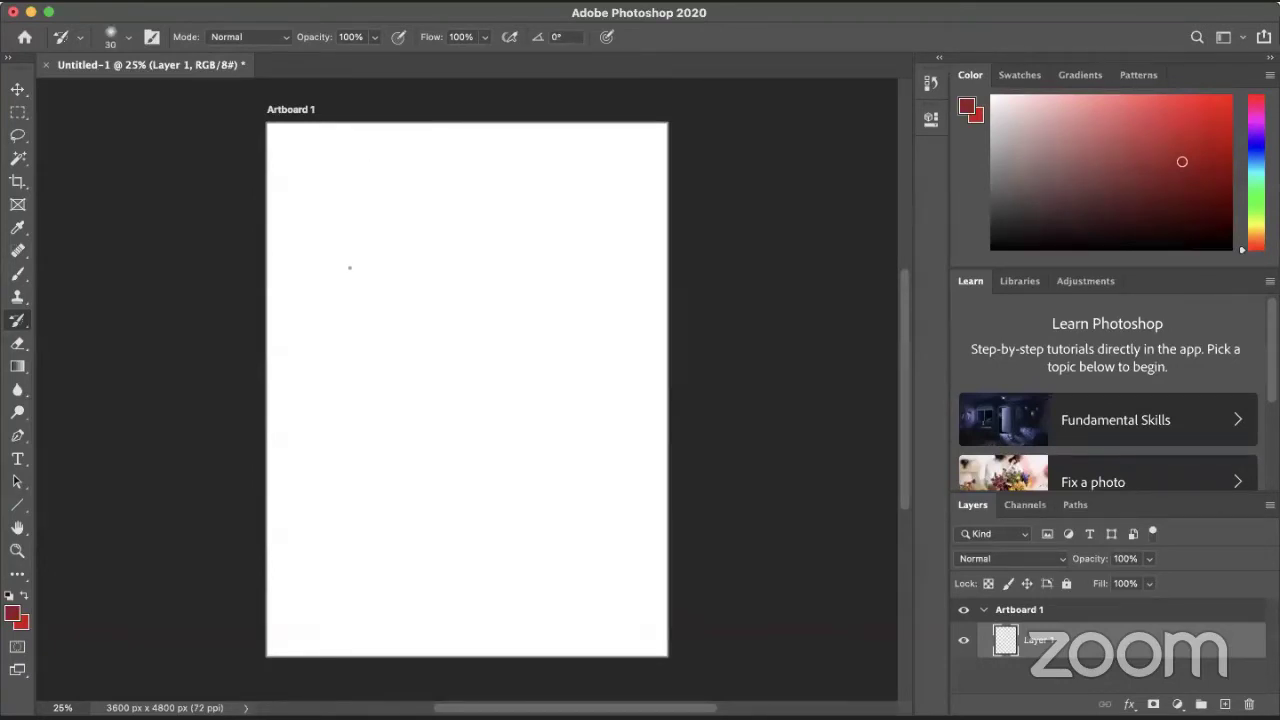
- Switch to the regular Brush tool and set a 60 px tip after a thin test stroke
left_click_drag(17, 322, 44, 325)
left_click(17, 274)
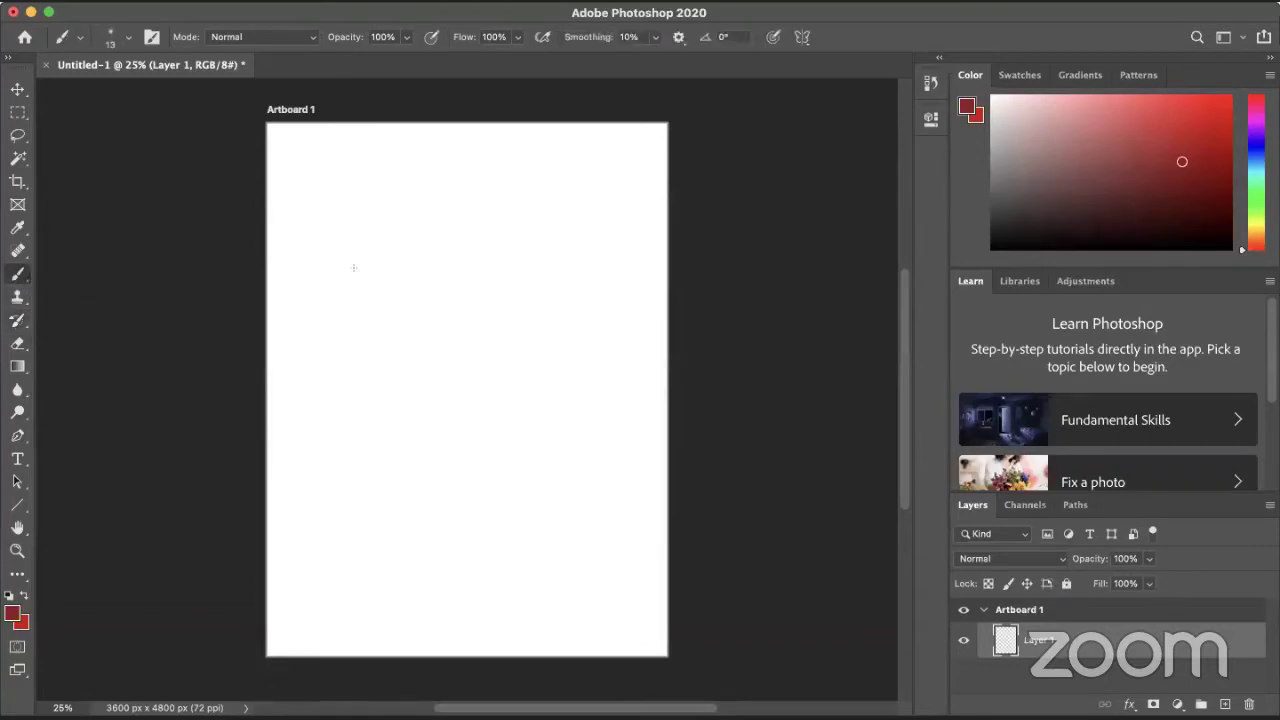
left_click_drag(360, 226, 452, 392)
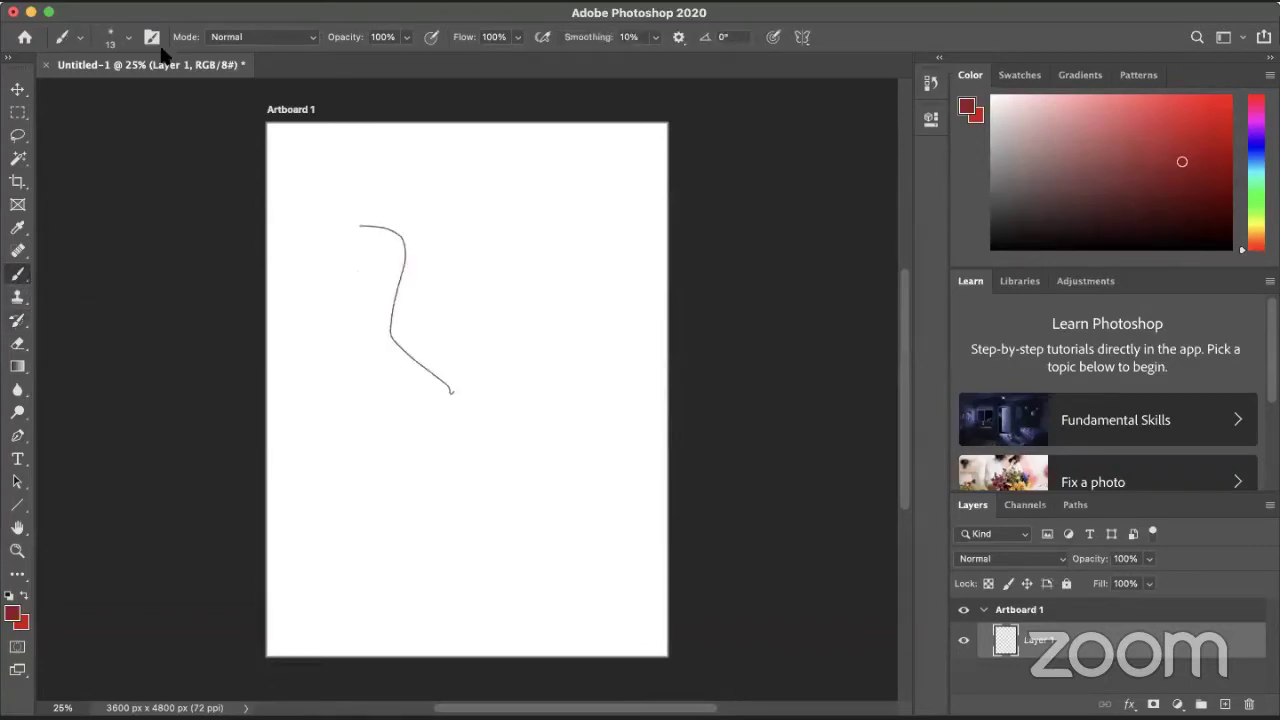
left_click(152, 37)
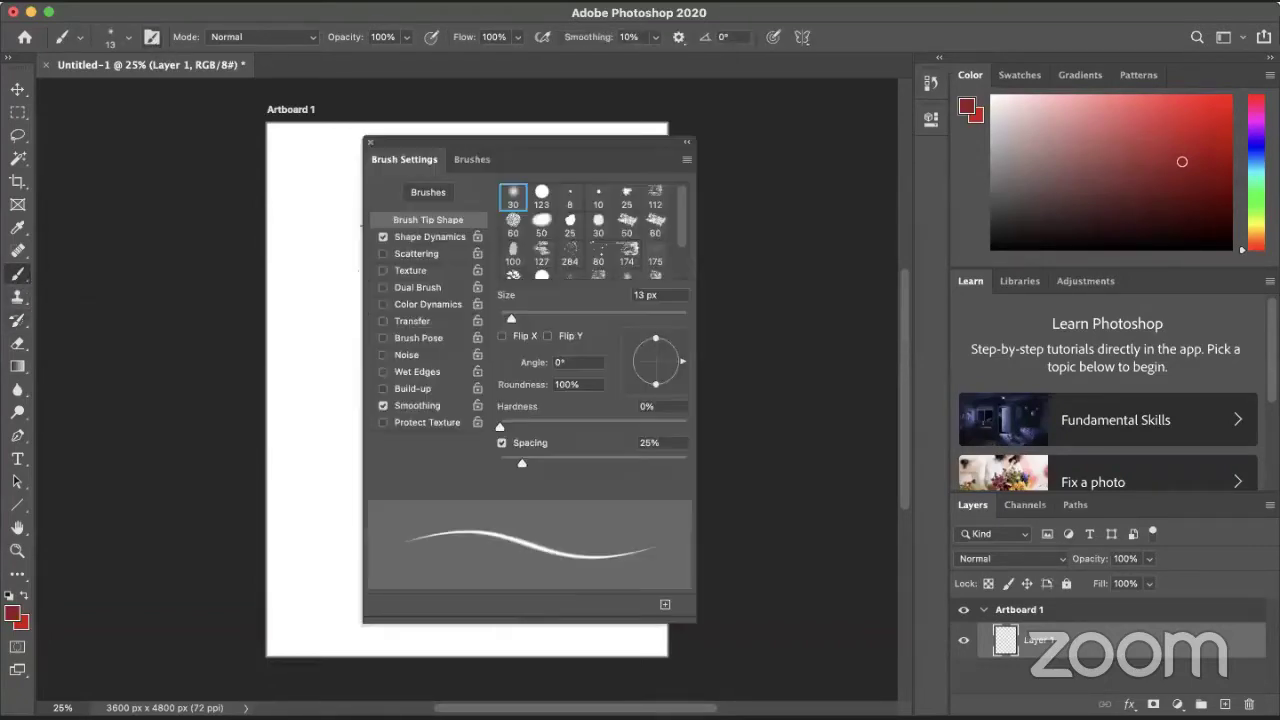
left_click(514, 220)
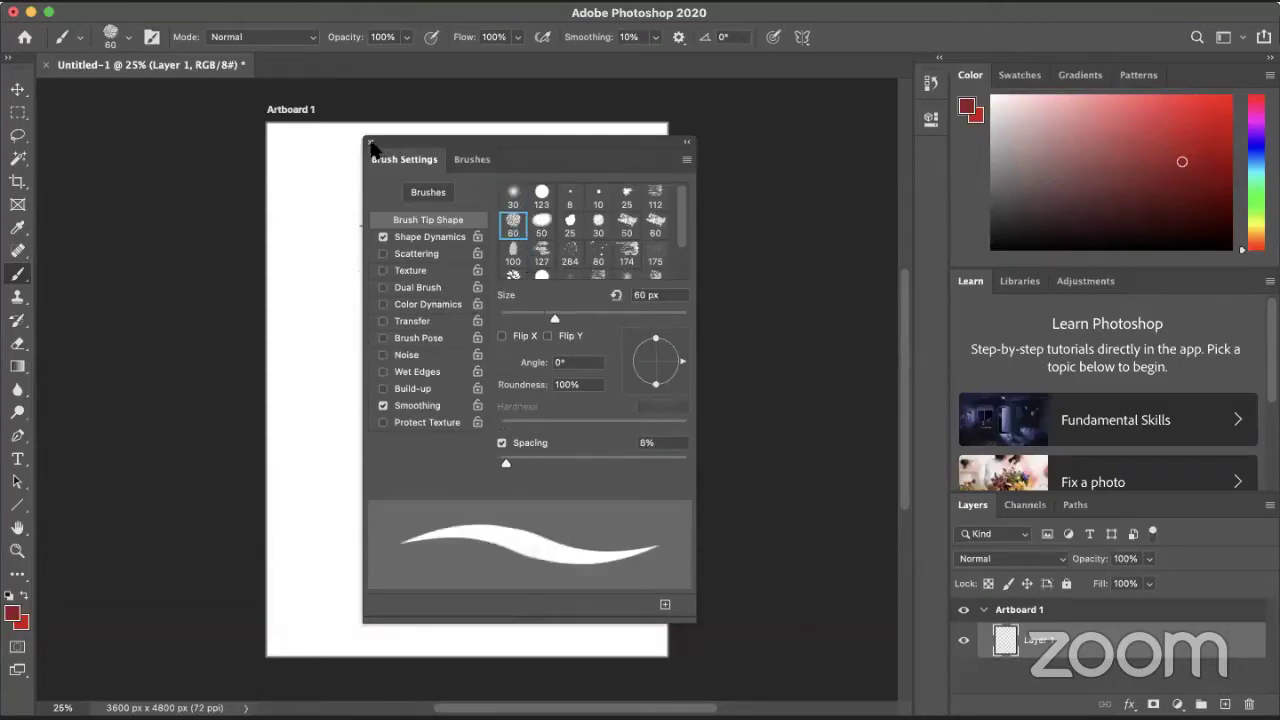
left_click(370, 142)
- Scribble thick dark red loops and zigzags across the artboard, then add a hidden empty Layer 2
mouse_move(440, 238)
left_mouse_down()
mouse_move(520, 371)
mouse_move(546, 366)
left_mouse_up()
mouse_move(441, 507)
left_mouse_down()
mouse_move(426, 131)
mouse_move(620, 192)
left_mouse_up()
mouse_move(632, 316)
left_mouse_down()
mouse_move(323, 266)
mouse_move(497, 256)
left_mouse_up()
left_click_drag(466, 212, 583, 473)
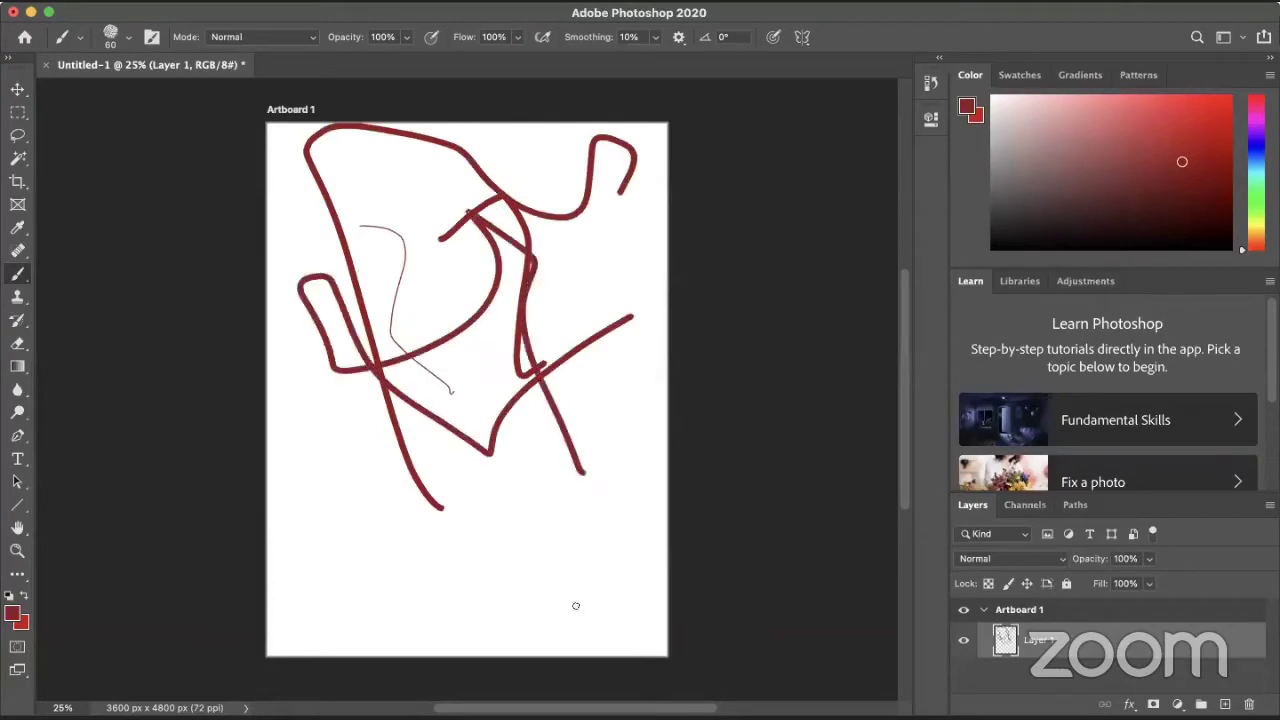
left_click_drag(625, 604, 268, 636)
mouse_move(271, 437)
left_mouse_down()
mouse_move(623, 397)
mouse_move(640, 457)
left_mouse_up()
left_click_drag(536, 510, 606, 570)
mouse_move(469, 466)
left_mouse_down()
mouse_move(440, 390)
mouse_move(266, 205)
left_mouse_up()
left_click_drag(358, 128, 478, 238)
mouse_move(386, 286)
left_mouse_down()
mouse_move(500, 405)
mouse_move(538, 278)
left_mouse_up()
left_click_drag(592, 155, 540, 266)
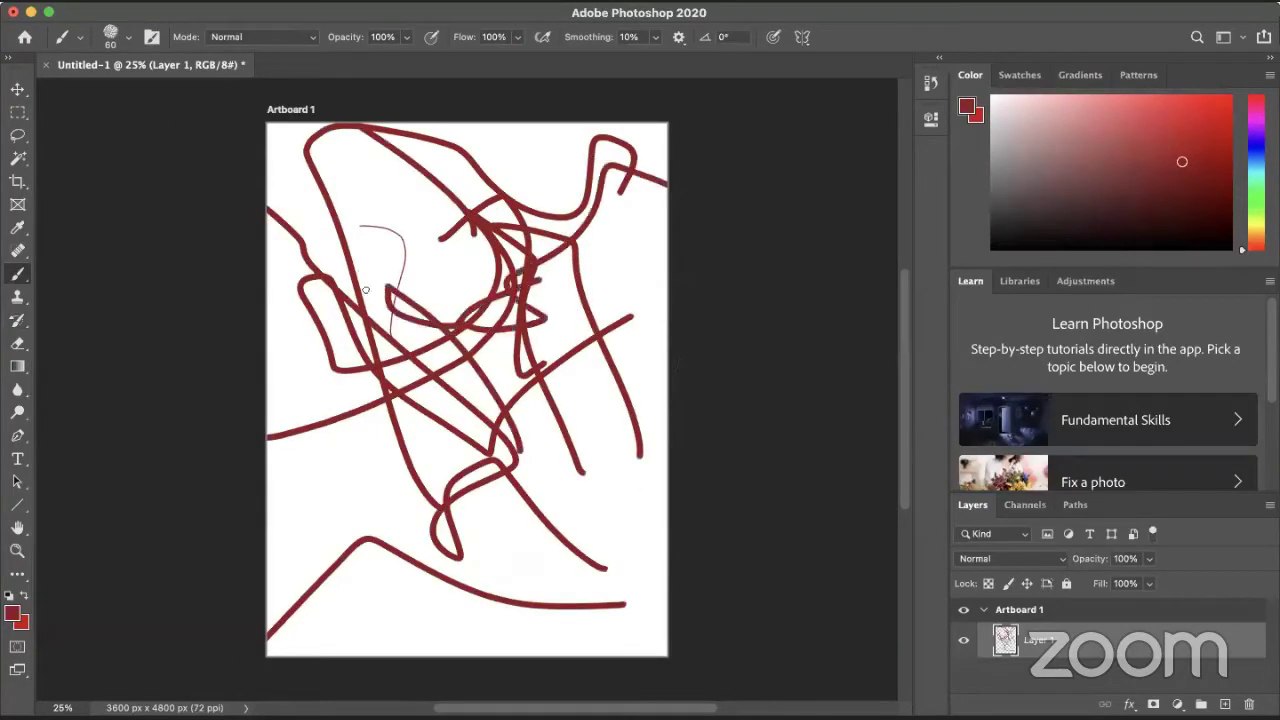
left_click_drag(310, 258, 388, 308)
left_click_drag(266, 196, 668, 236)
left_click_drag(668, 420, 596, 455)
left_click_drag(404, 517, 224, 521)
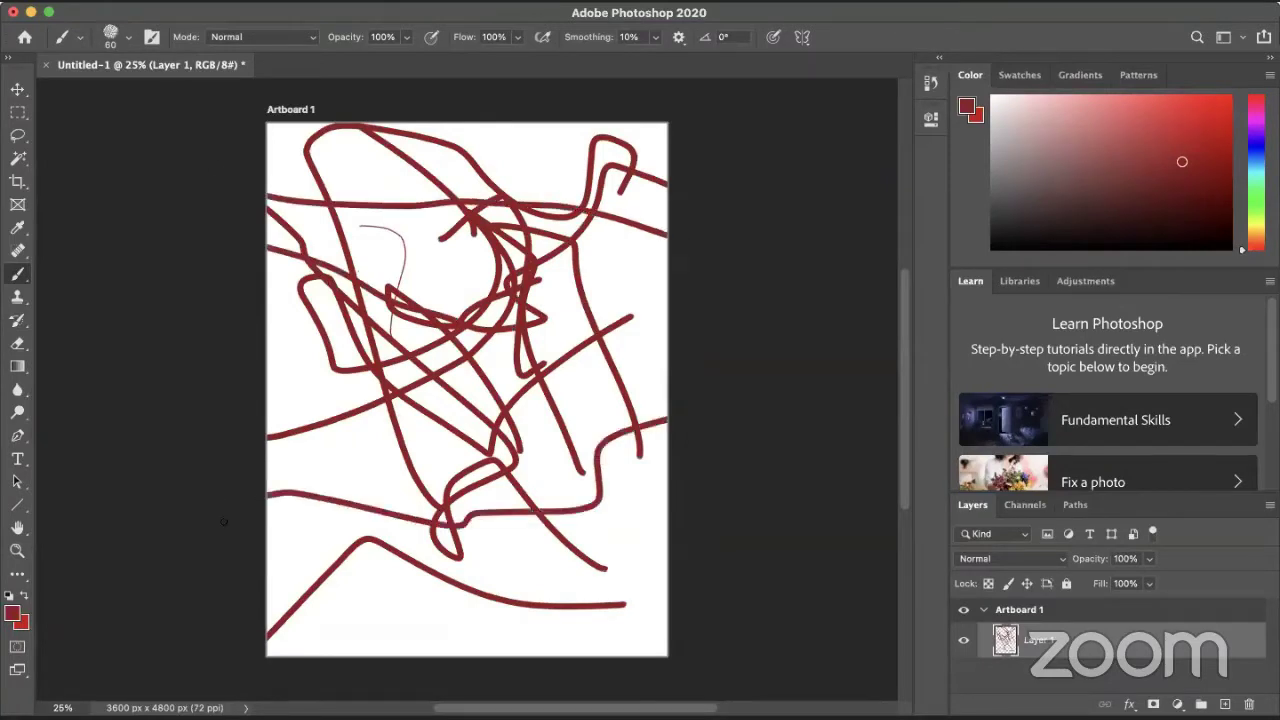
left_click_drag(535, 454, 743, 325)
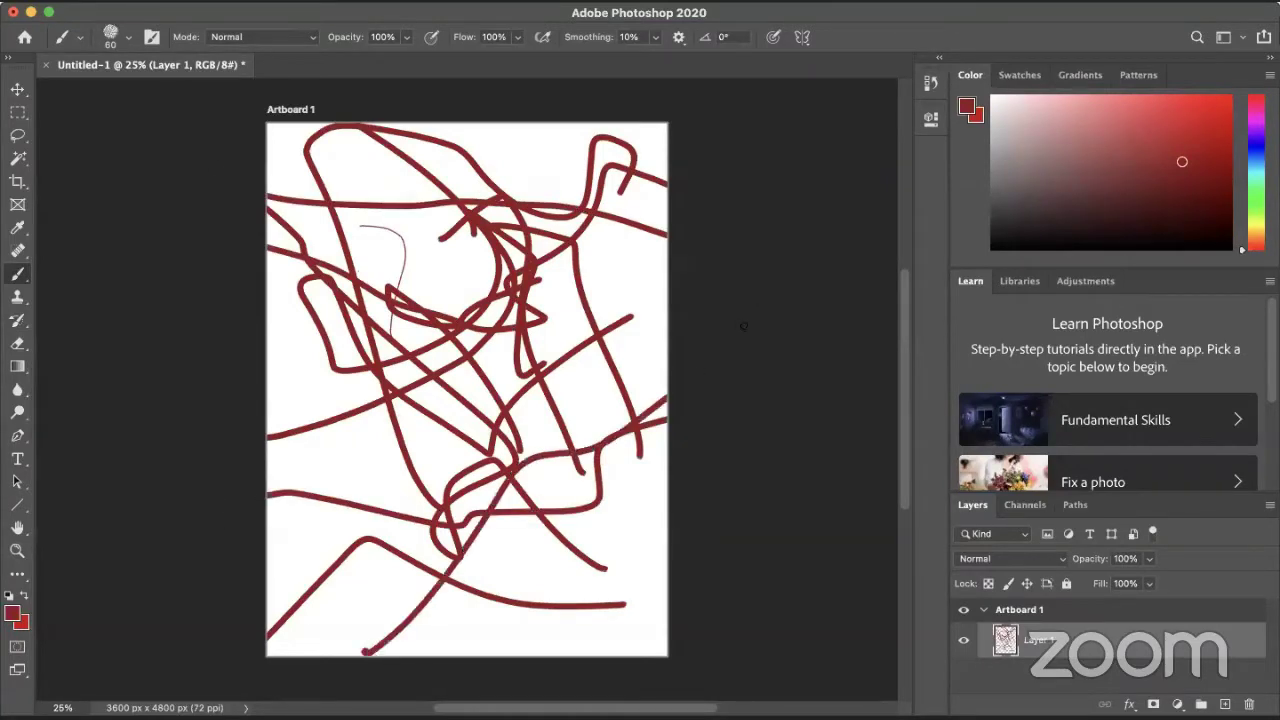
left_click_drag(573, 553, 205, 83)
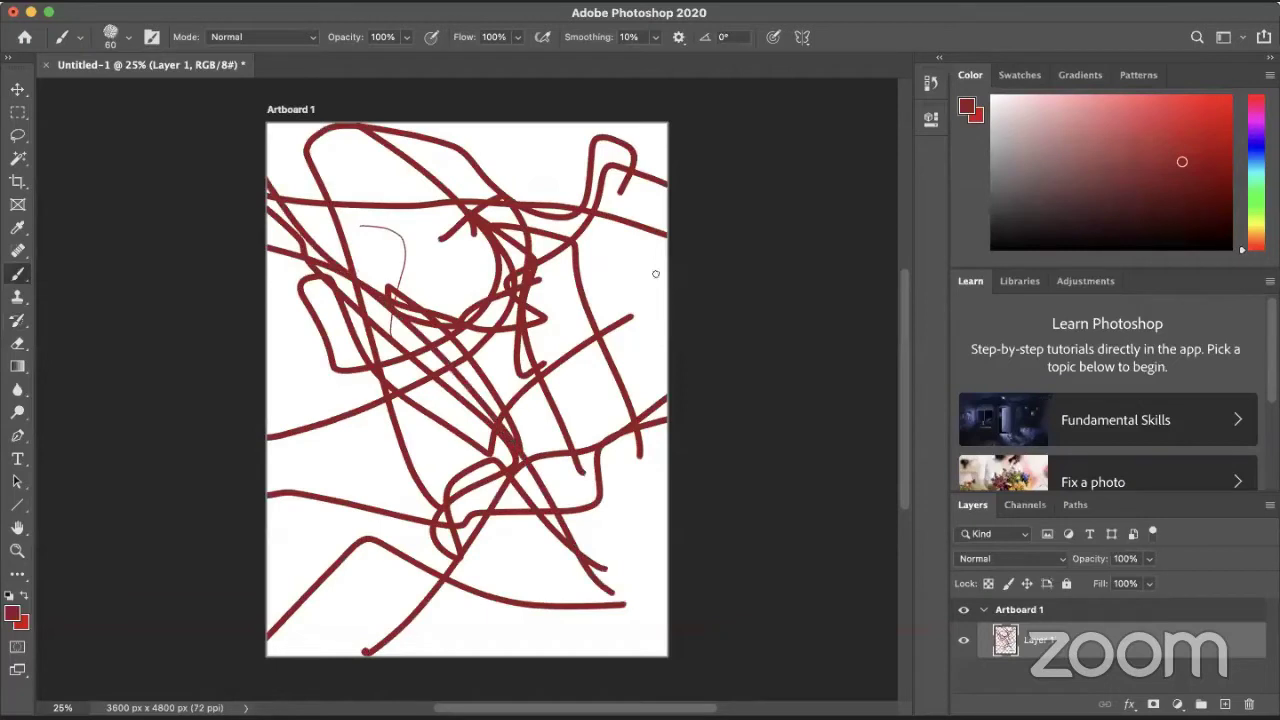
left_click_drag(655, 273, 255, 512)
mouse_move(271, 292)
left_mouse_down()
mouse_move(460, 445)
mouse_move(810, 498)
left_mouse_up()
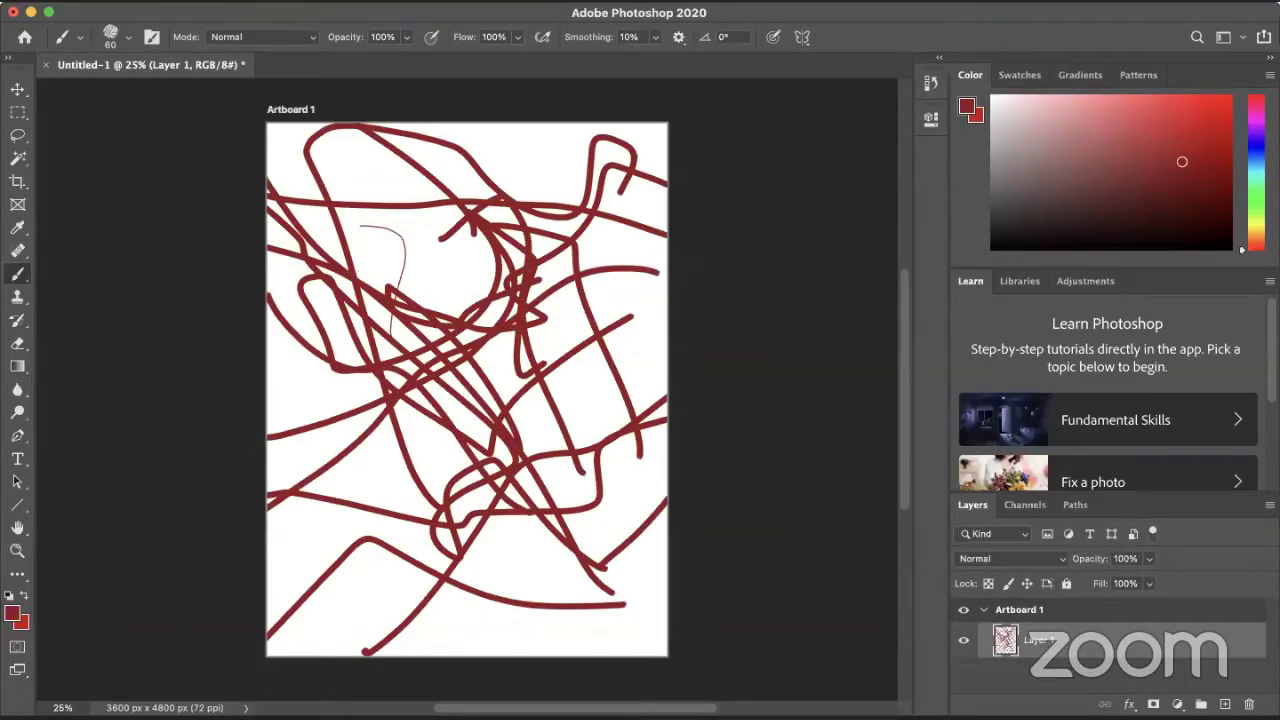
key("super+shift+alt+n")
left_click(963, 640)
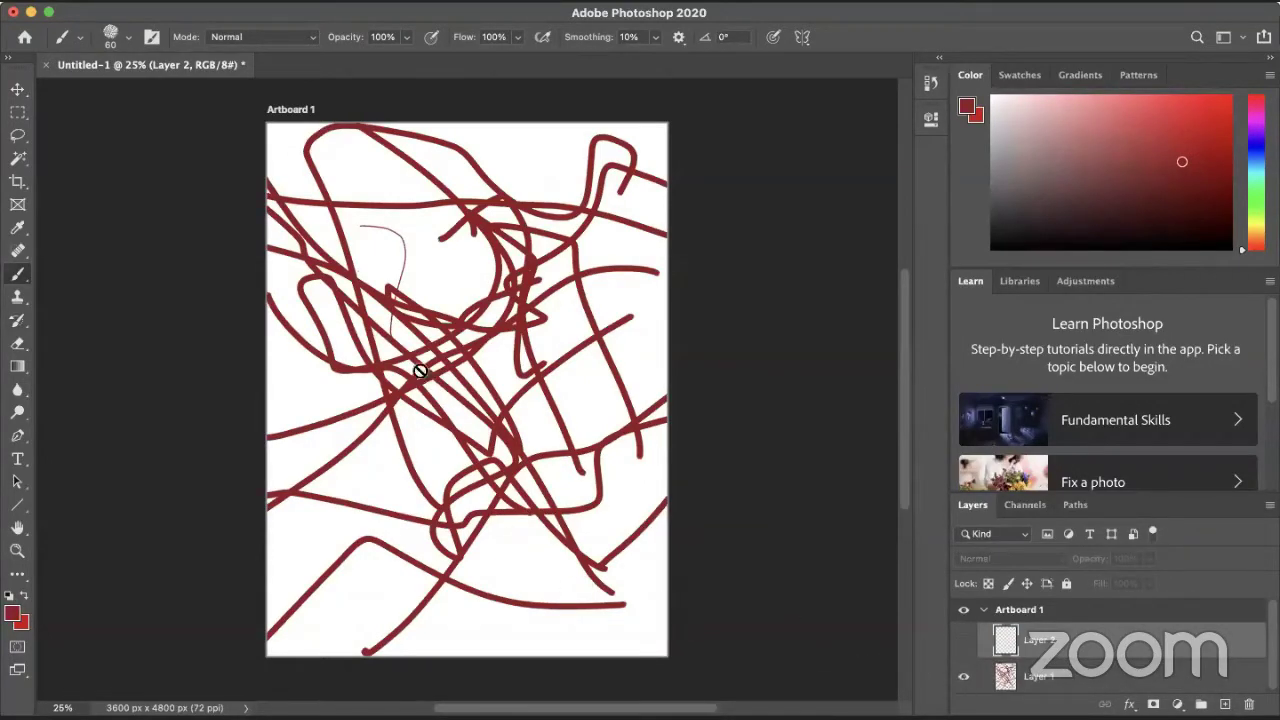
- Save the artwork to the Desktop as Untitled-1.png in PNG format, then return to Chrome
left_click(110, 2)
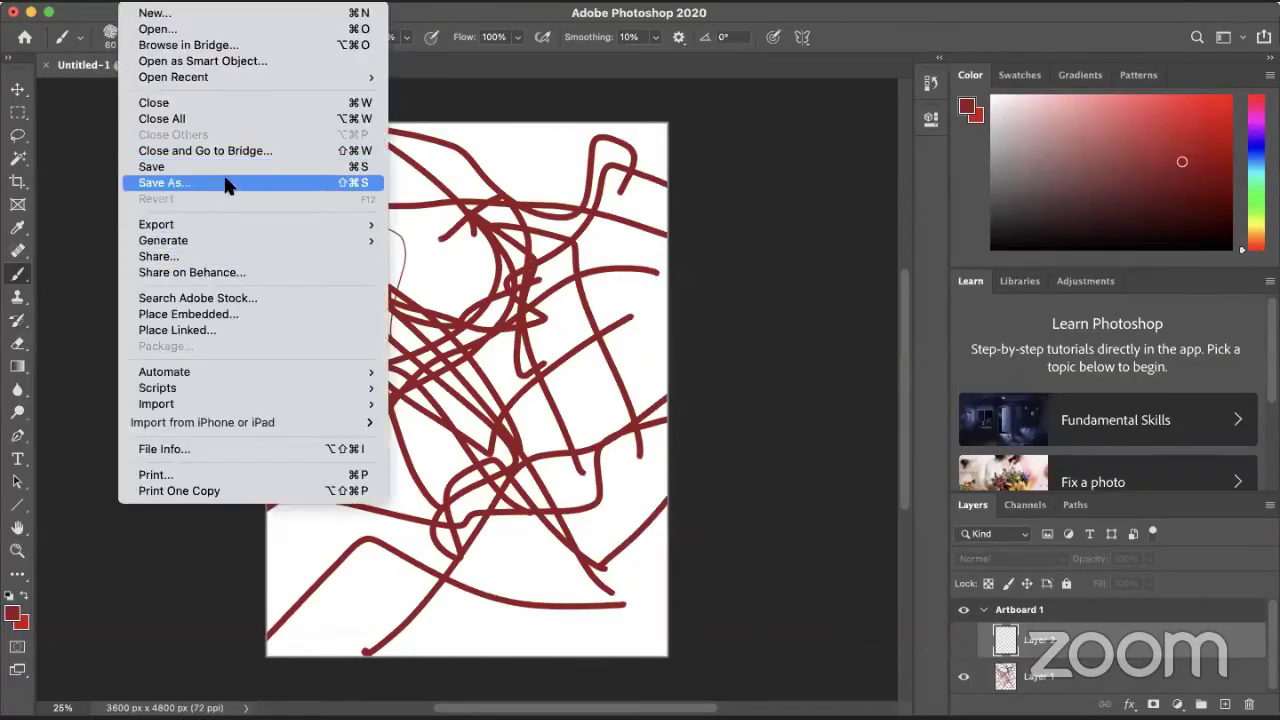
left_click(200, 182)
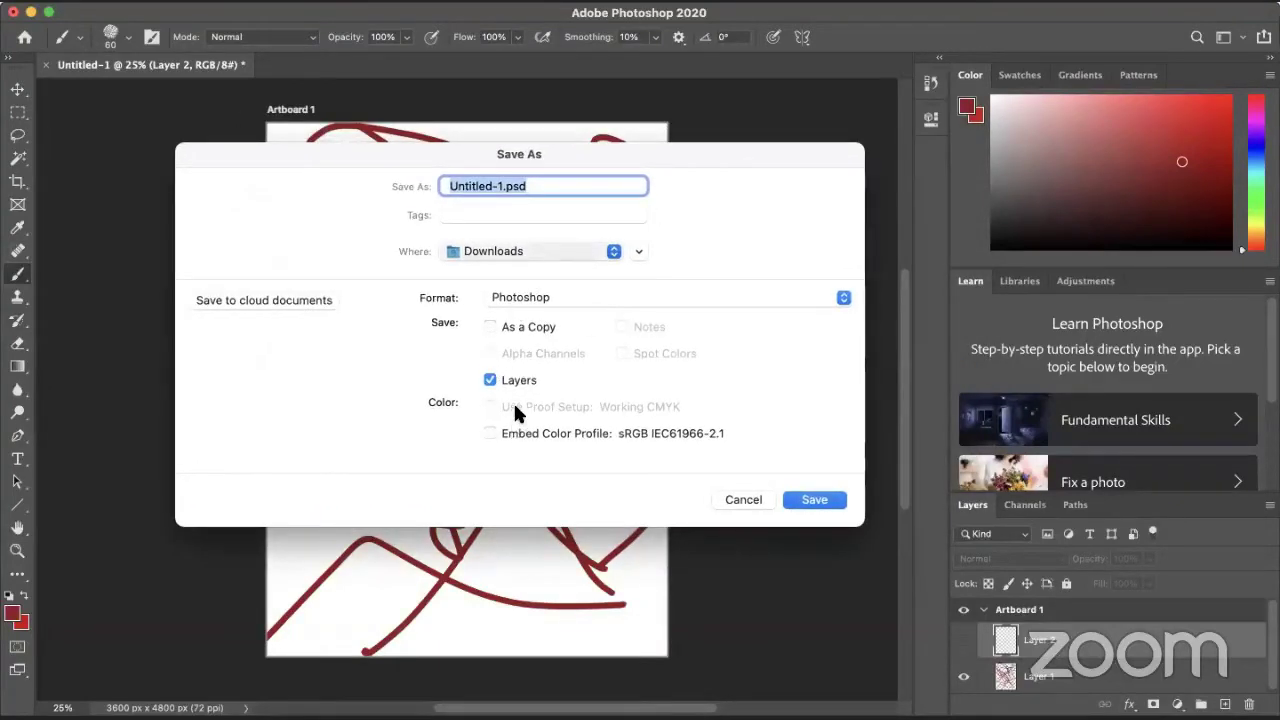
key("super+d")
left_click(570, 299)
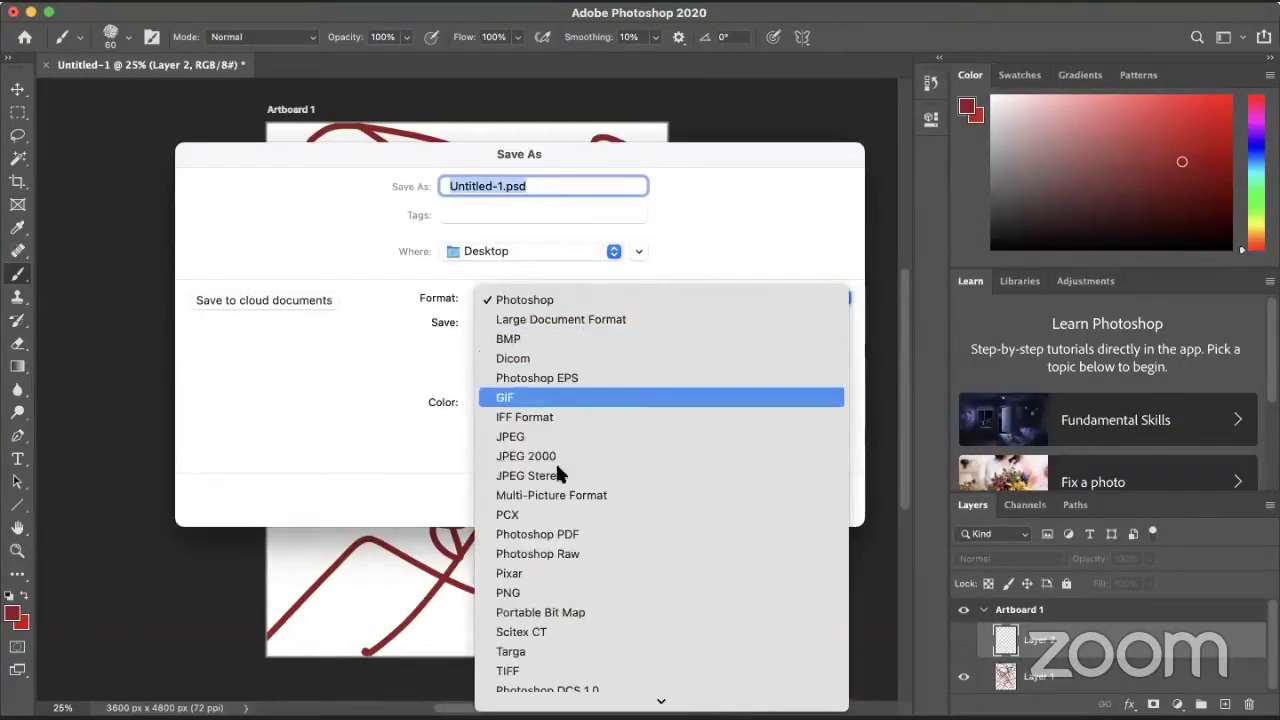
left_click(530, 592)
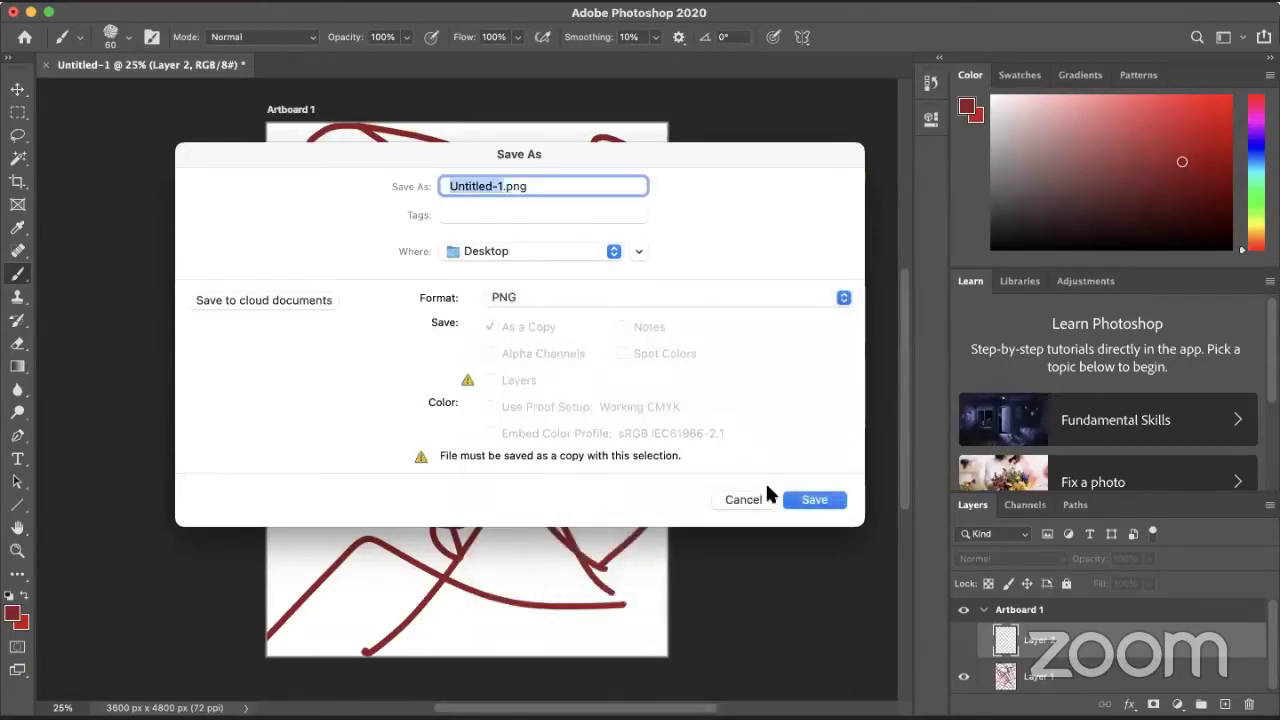
left_click(805, 500)
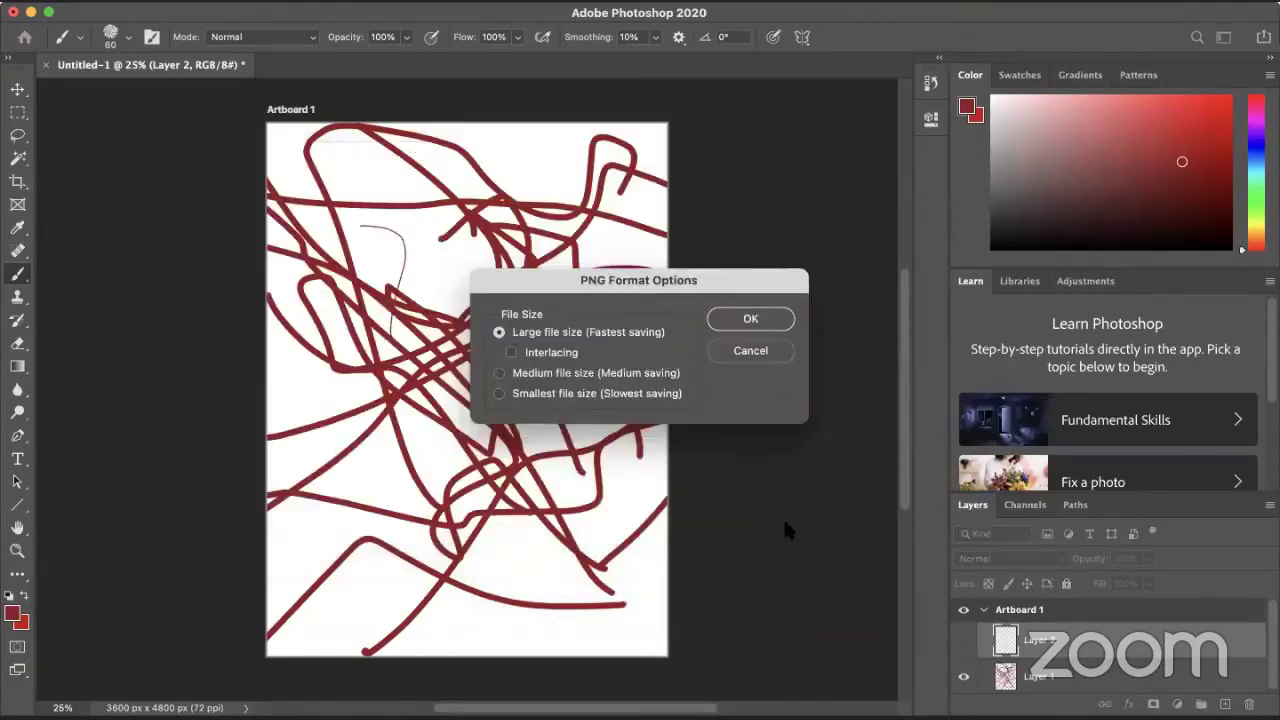
left_click(759, 316)
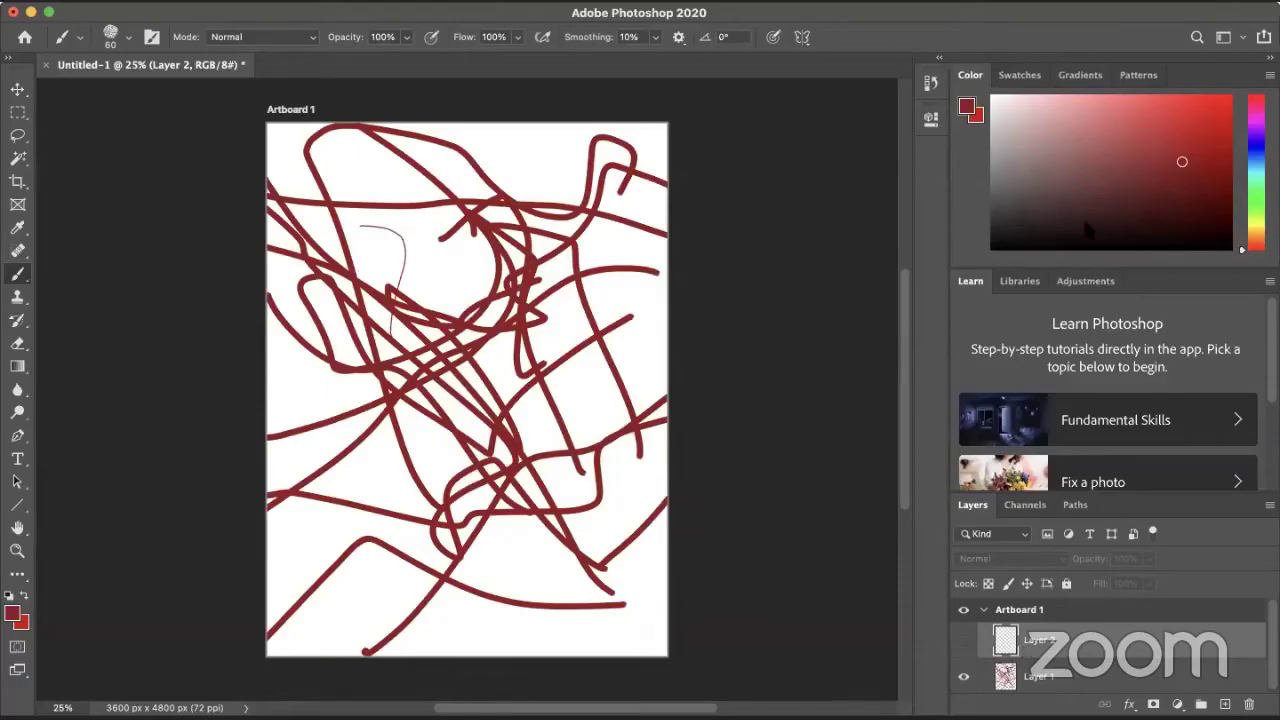
key("super+Tab")
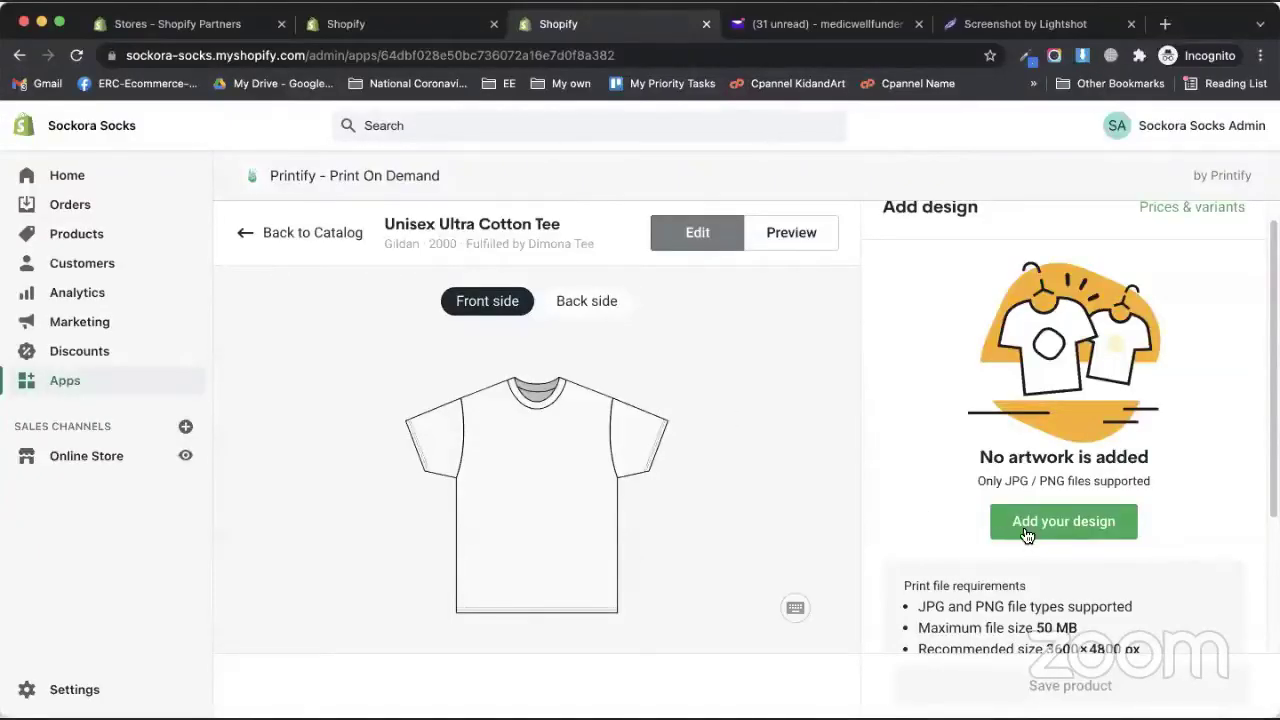
- Place the red scribble Untitled-1.png on the tee front at 12 × 16 in, then show the back side
left_click(1028, 530)
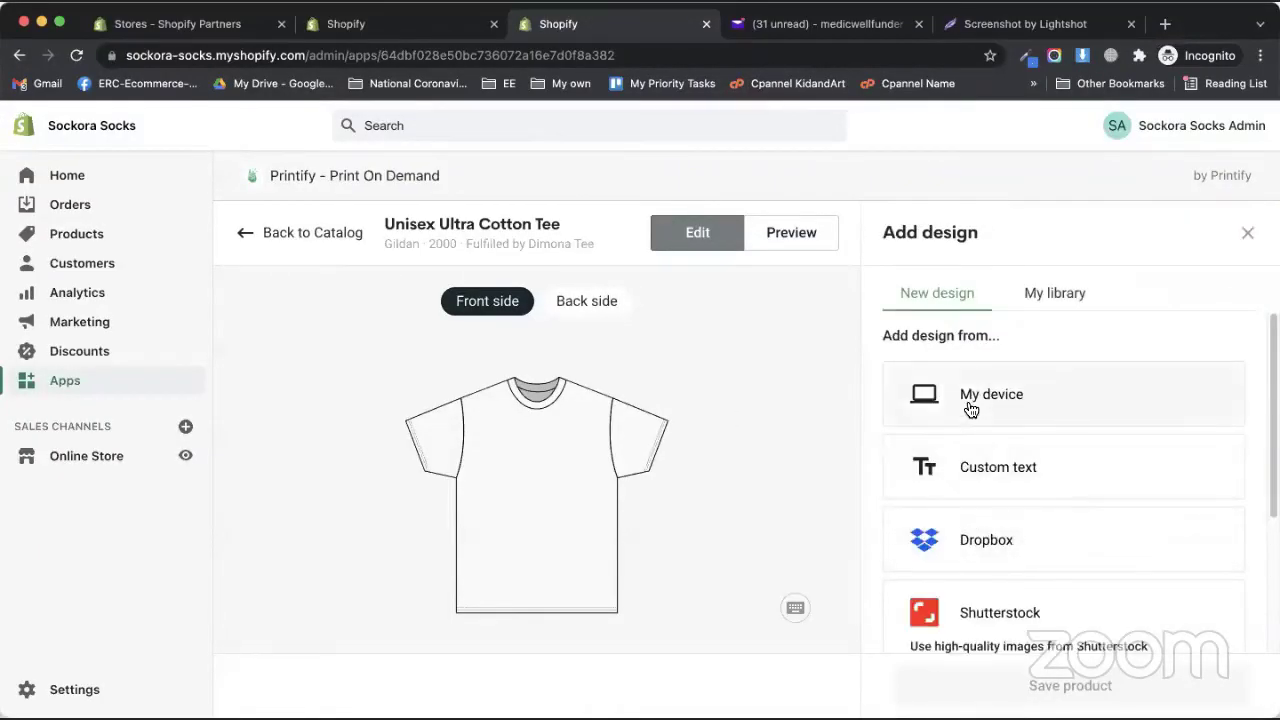
key("super+shift+9")
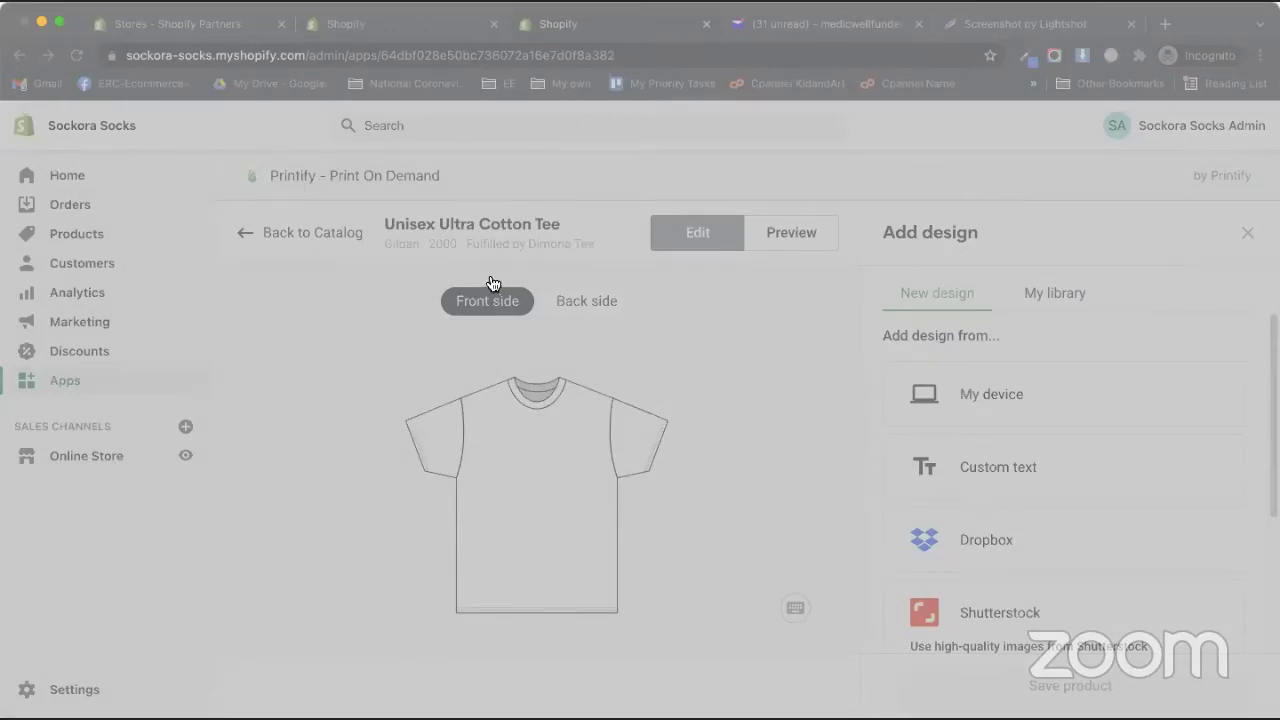
key("Escape")
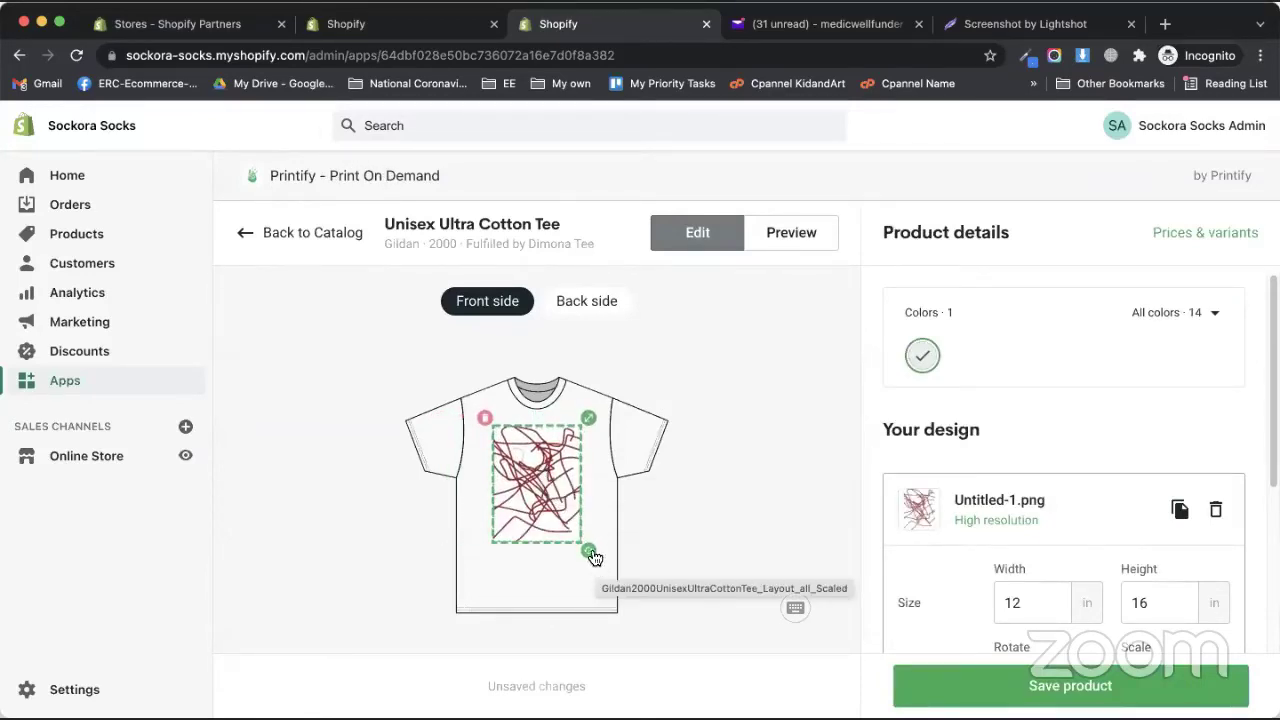
left_click(588, 305)
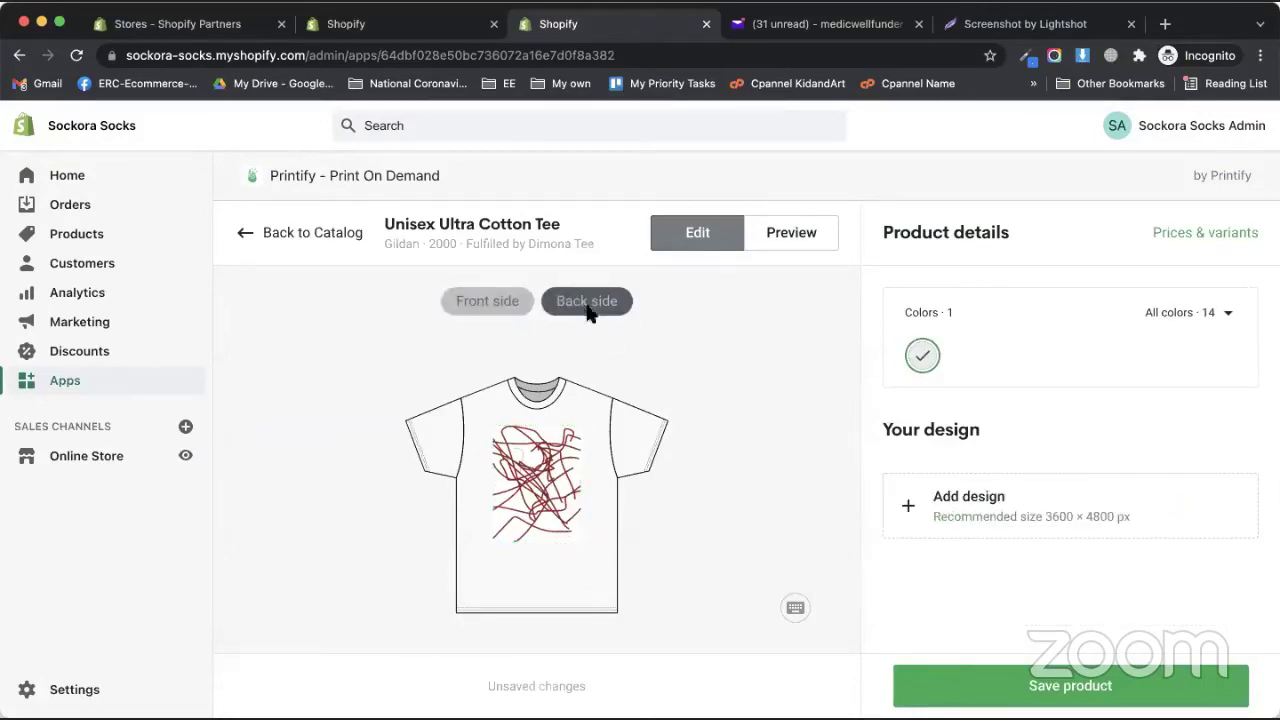
- Upload Untitled-1.png from the computer onto the tee's back and preview the back mockup
left_click(986, 506)
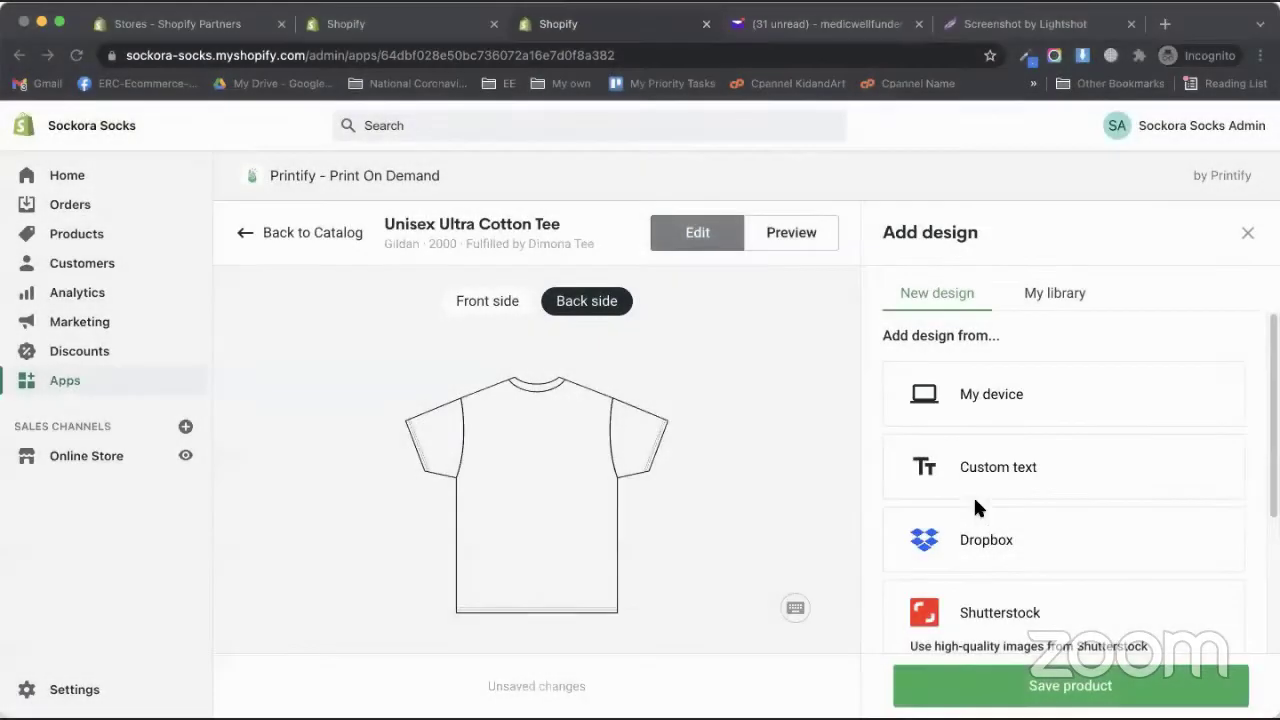
left_click(941, 485)
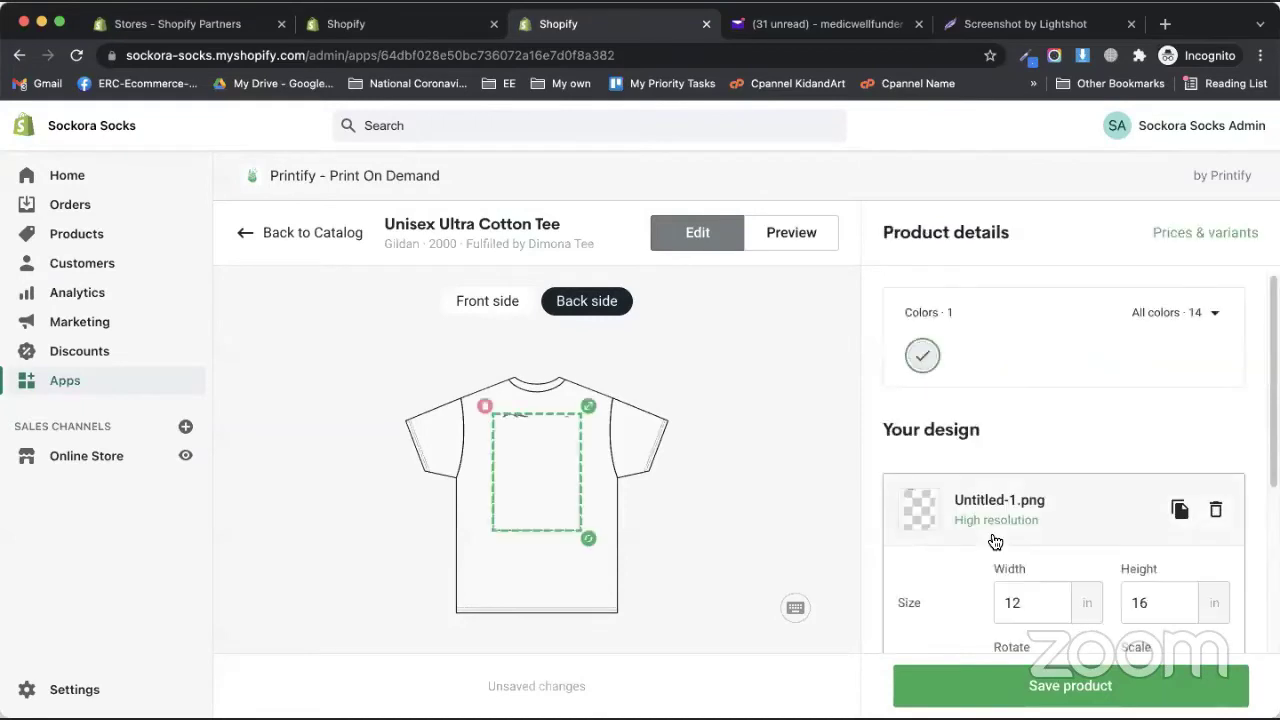
scroll(1014, 534, "down", 4)
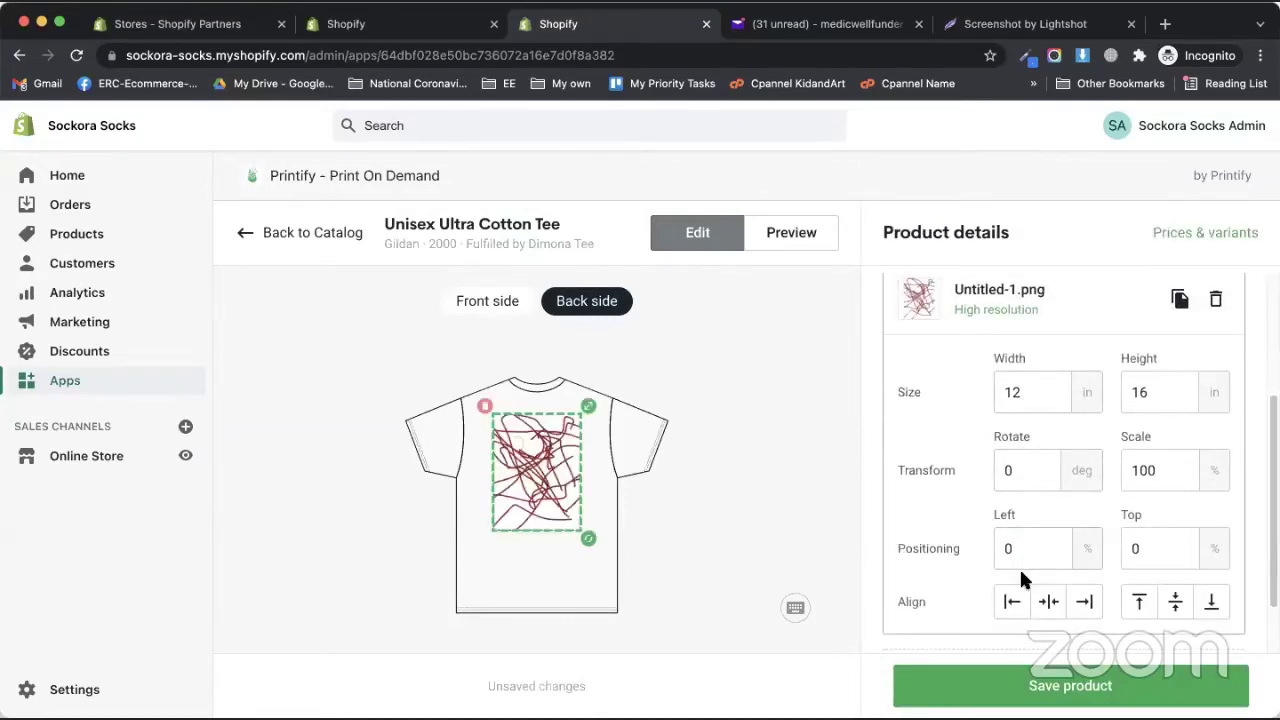
scroll(1019, 566, "down", 1)
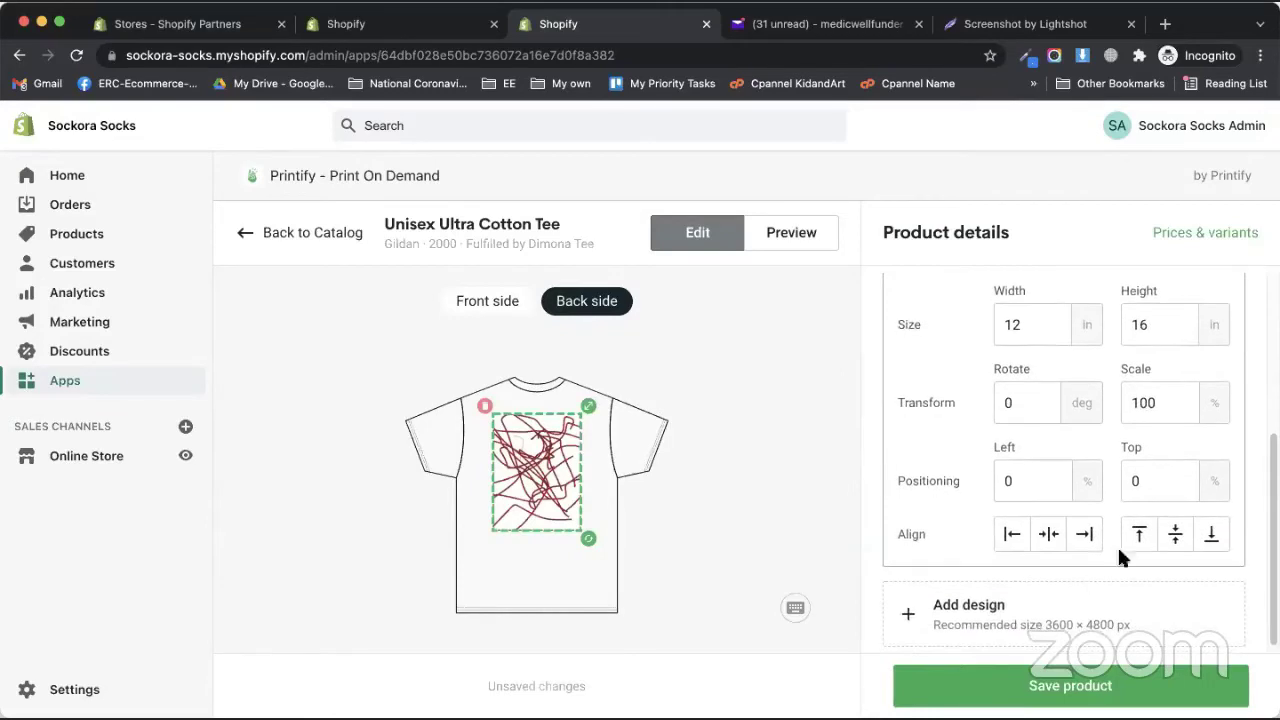
left_click(791, 222)
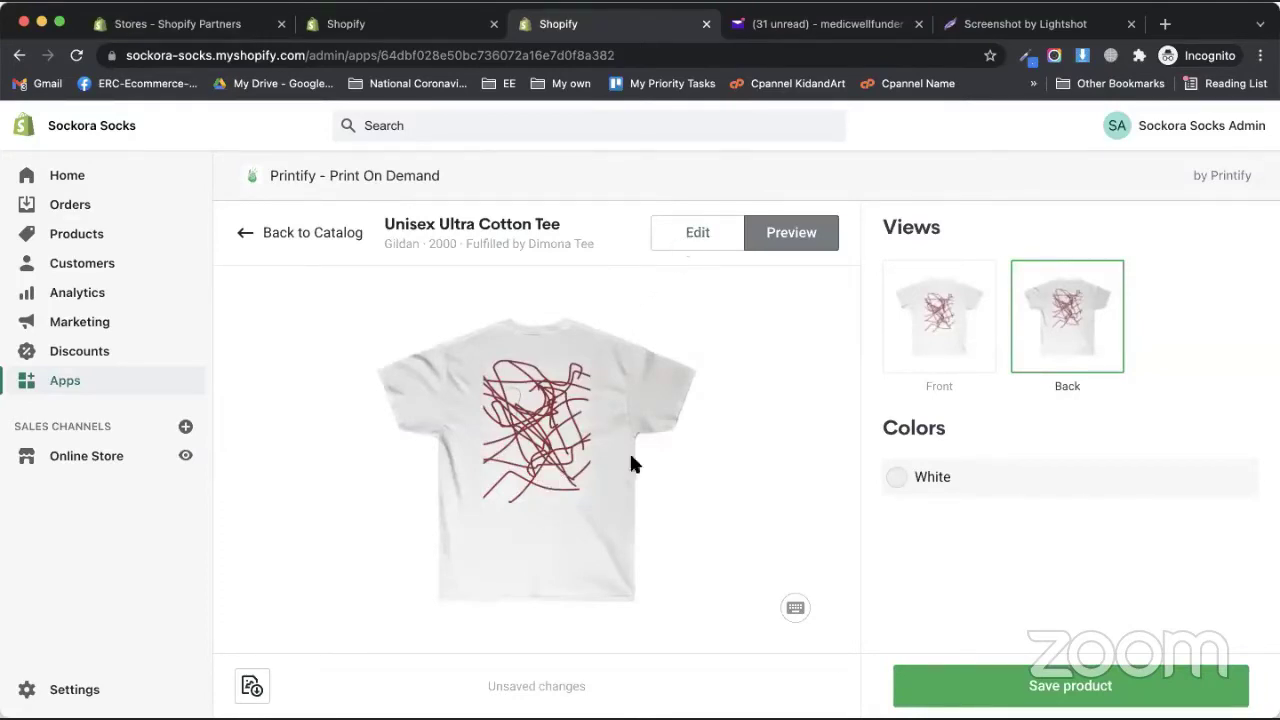
- Save the Unisex Ultra Cotton Tee product, dismissing the feedback survey and import announcement
left_click(677, 246)
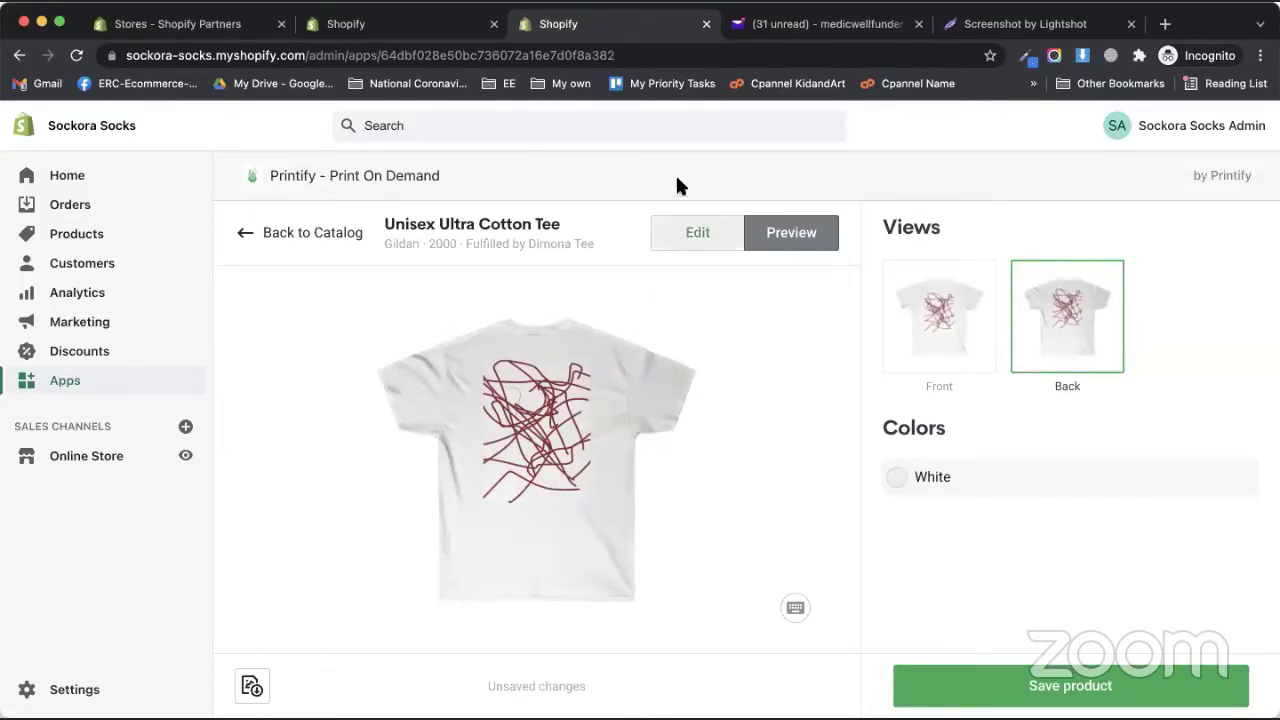
left_click(990, 692)
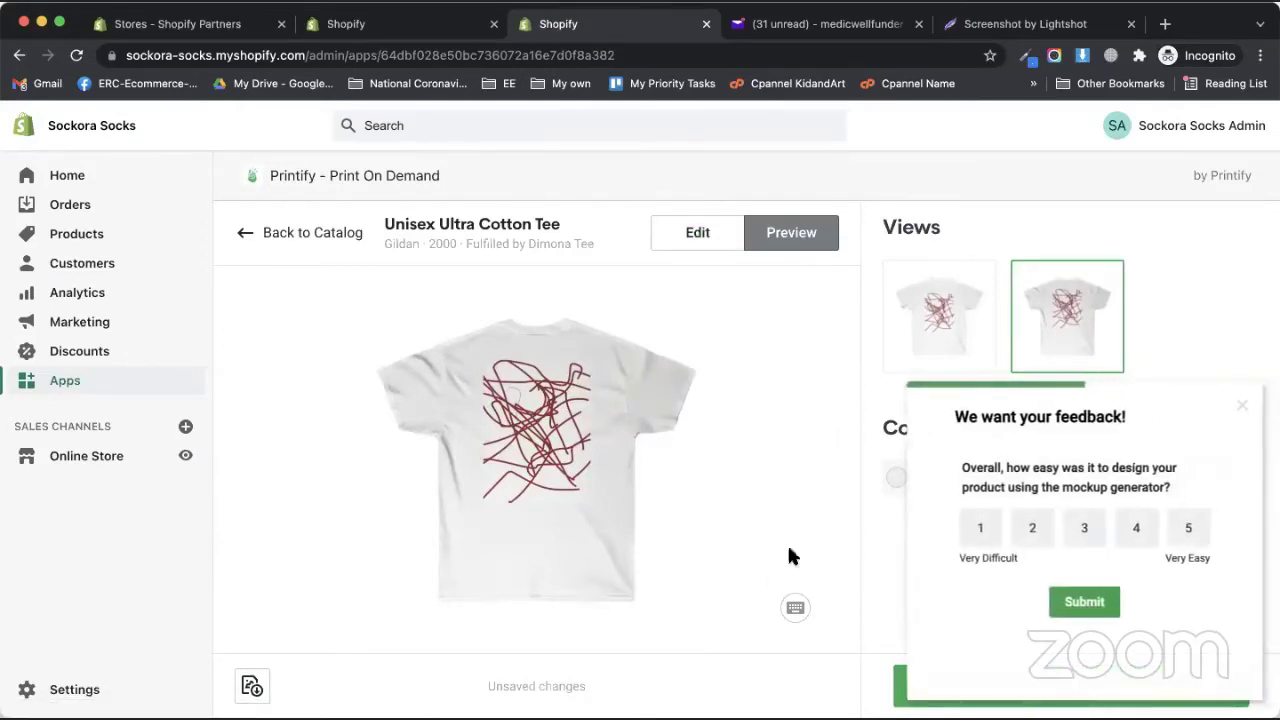
left_click(1244, 408)
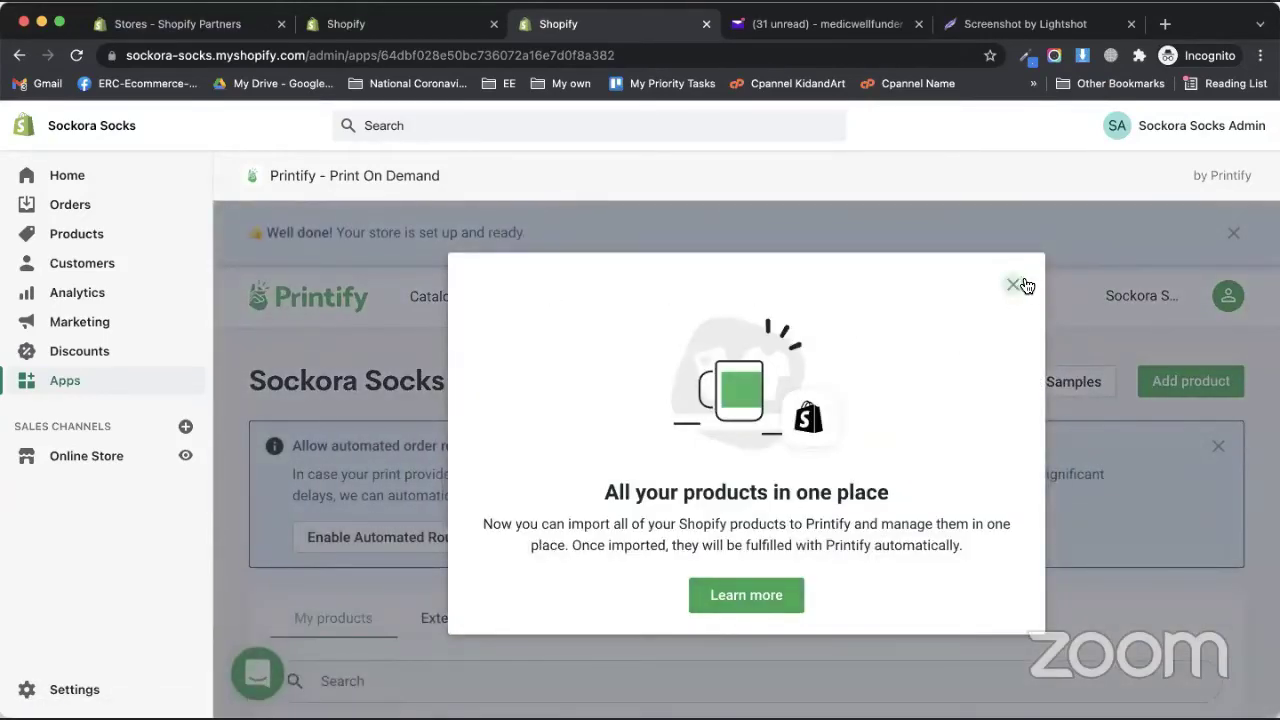
left_click(1013, 284)
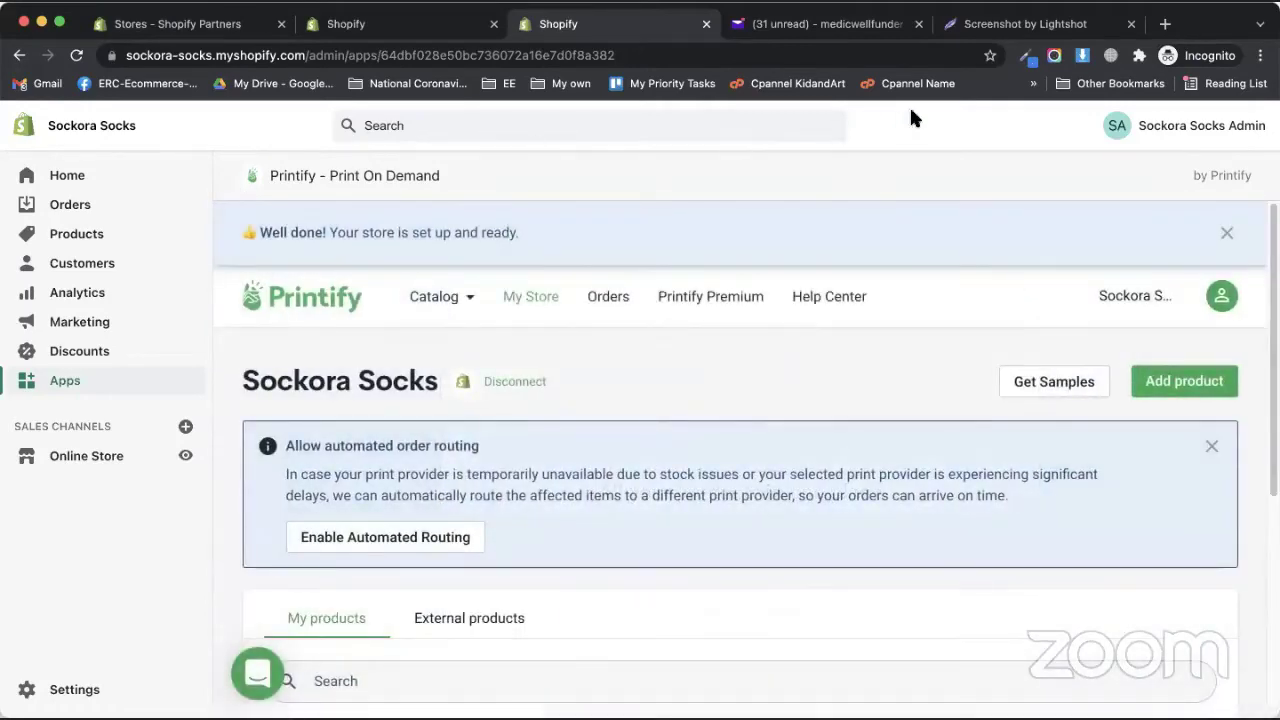
- Publish the tee to the Sockora Socks store and dismiss the publishing survey
scroll(431, 495, "down", 5)
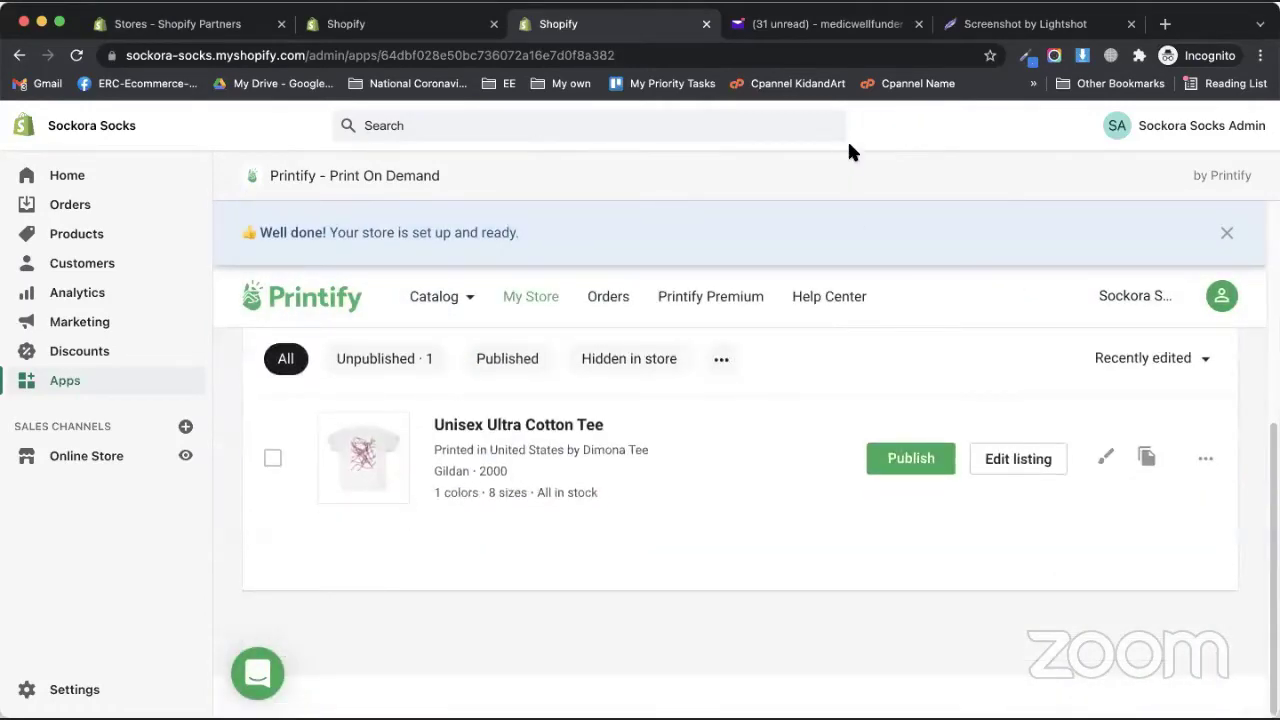
left_click(910, 465)
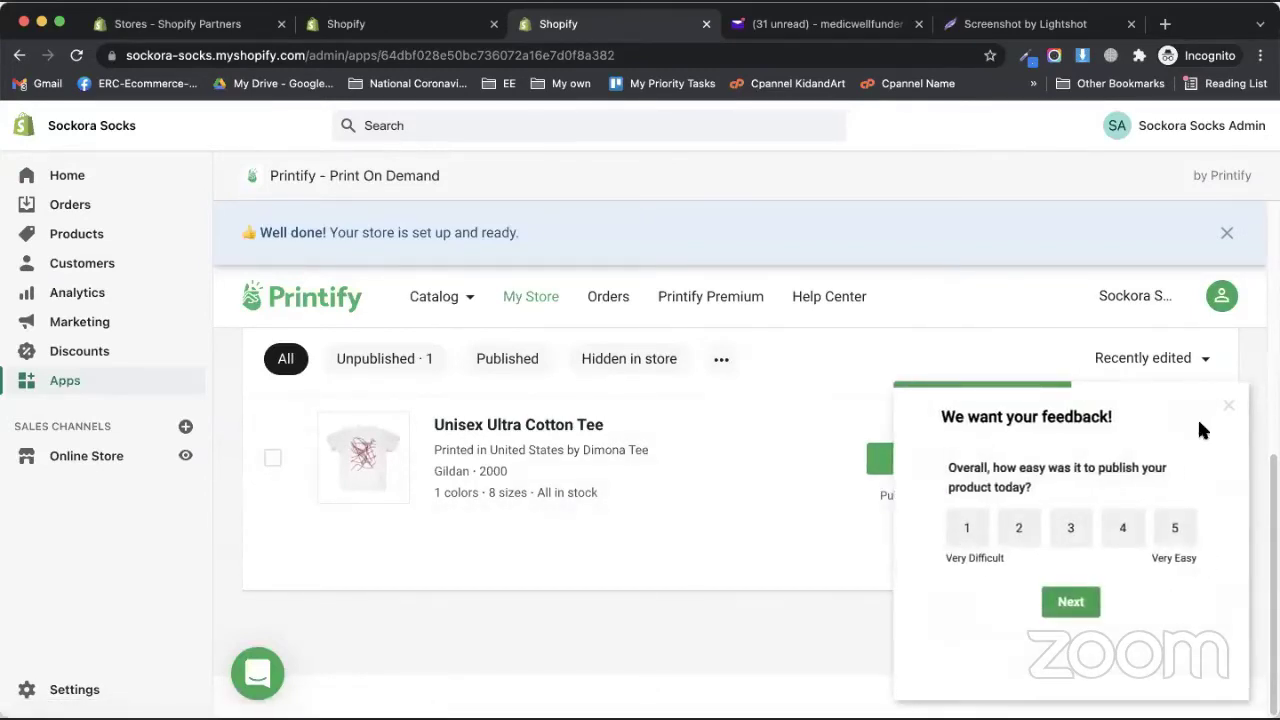
left_click(1229, 405)
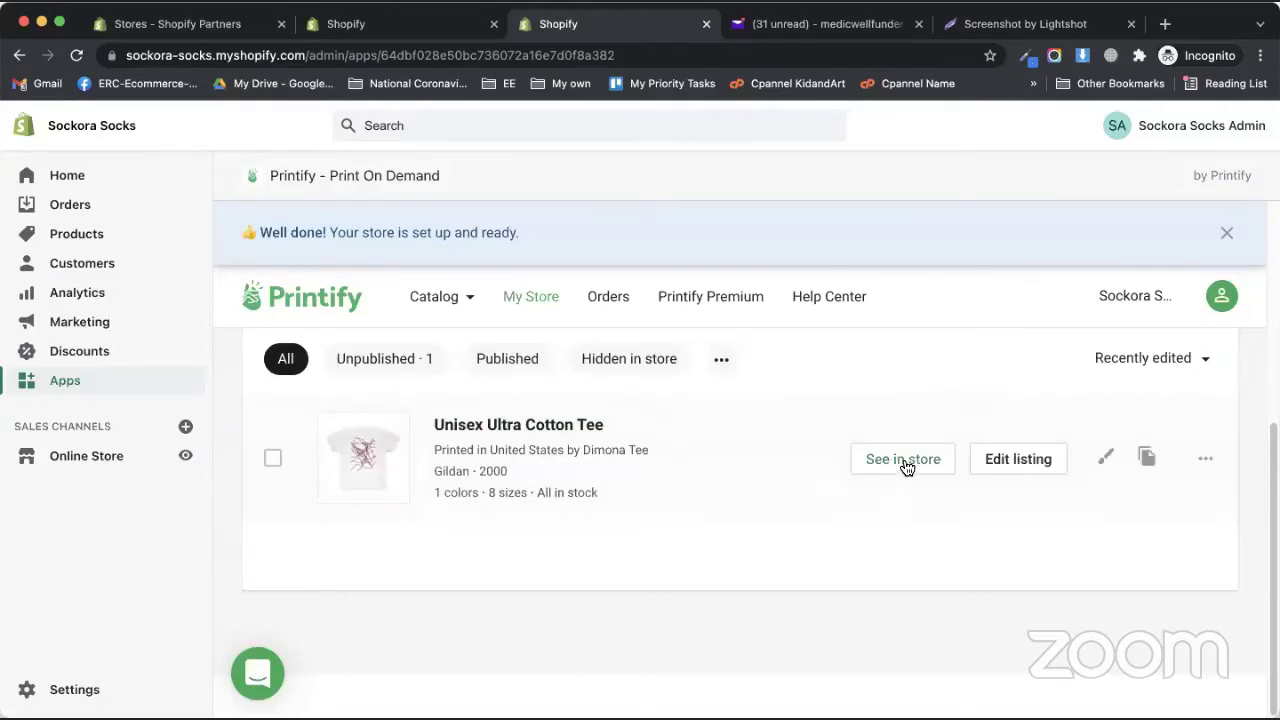
- Open the published tee in the store and enter the store password to unlock it
left_click(902, 465)
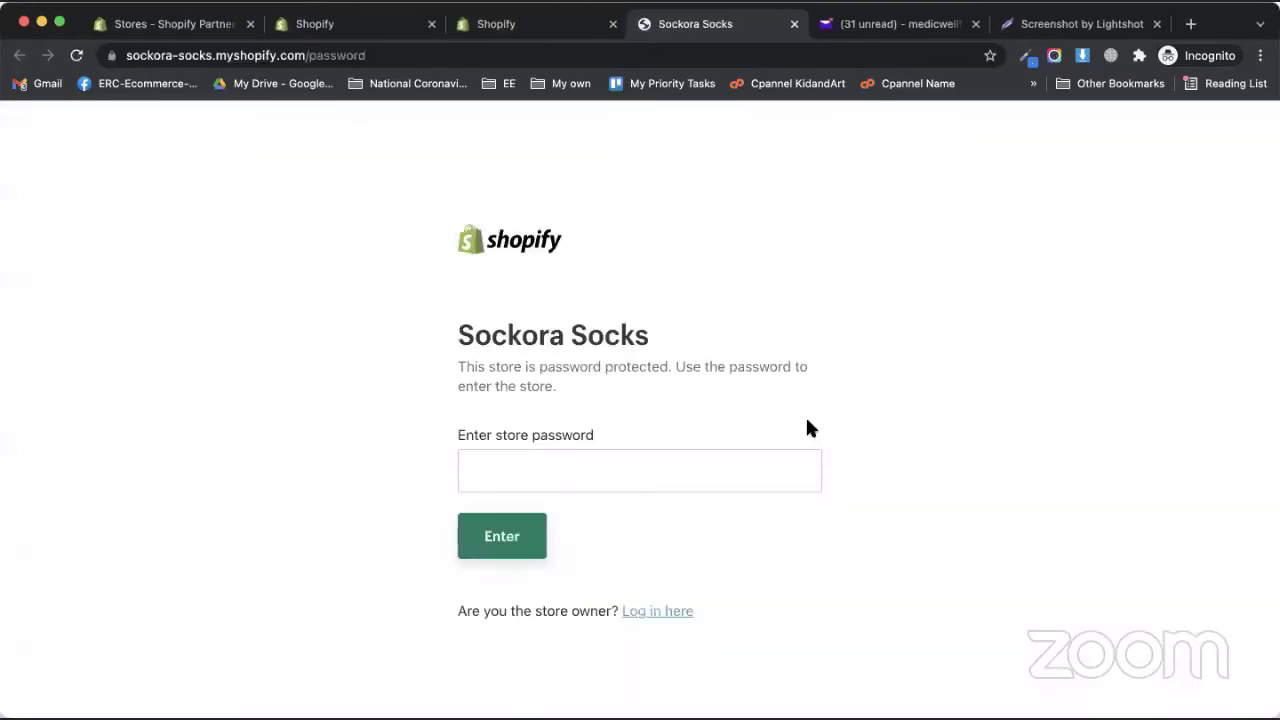
left_click(725, 471)
type("s")
left_click(532, 536)
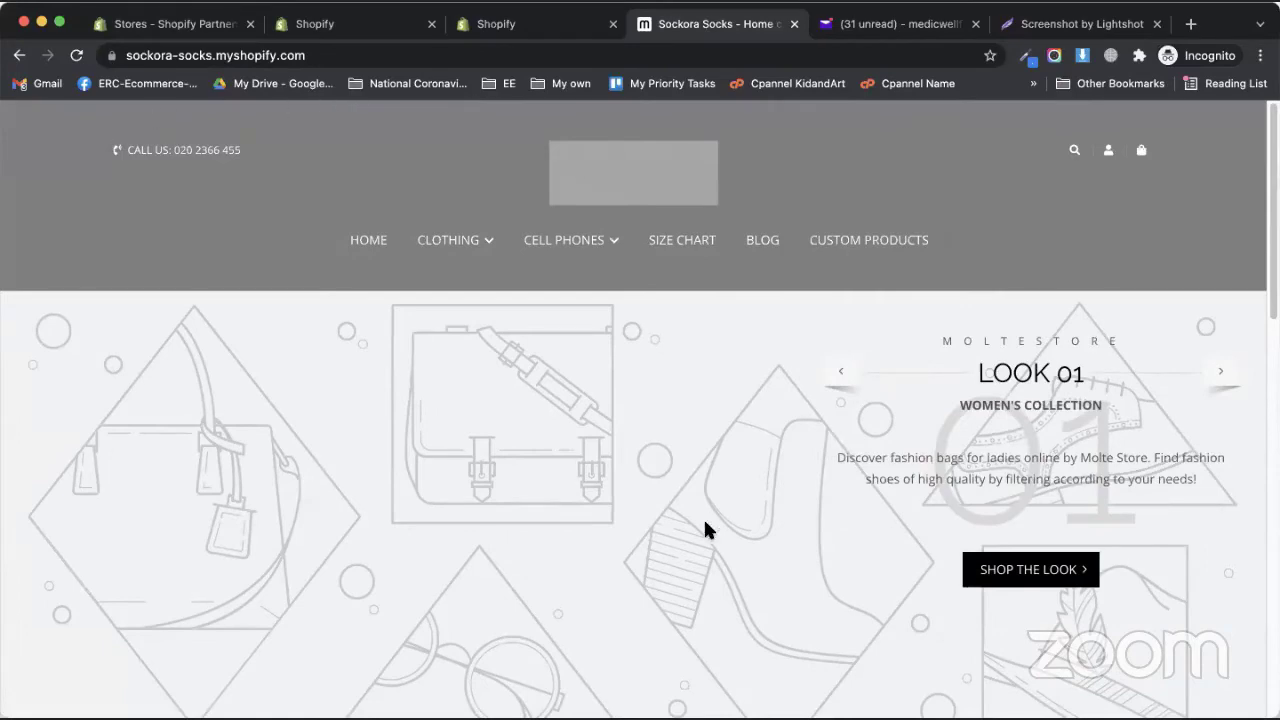
- Browse the storefront homepage and open the tee's product page priced Rs.22.53 PKR
scroll(734, 580, "down", 5)
scroll(786, 563, "down", 15)
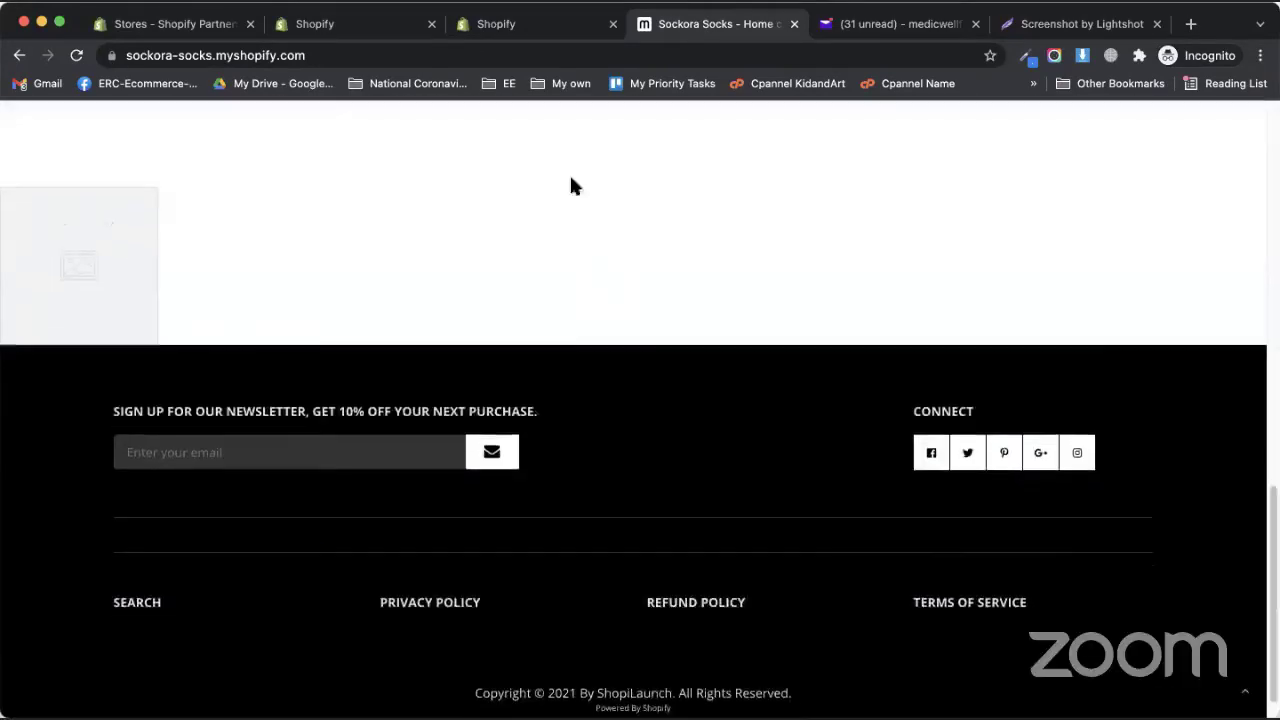
scroll(572, 185, "up", 20)
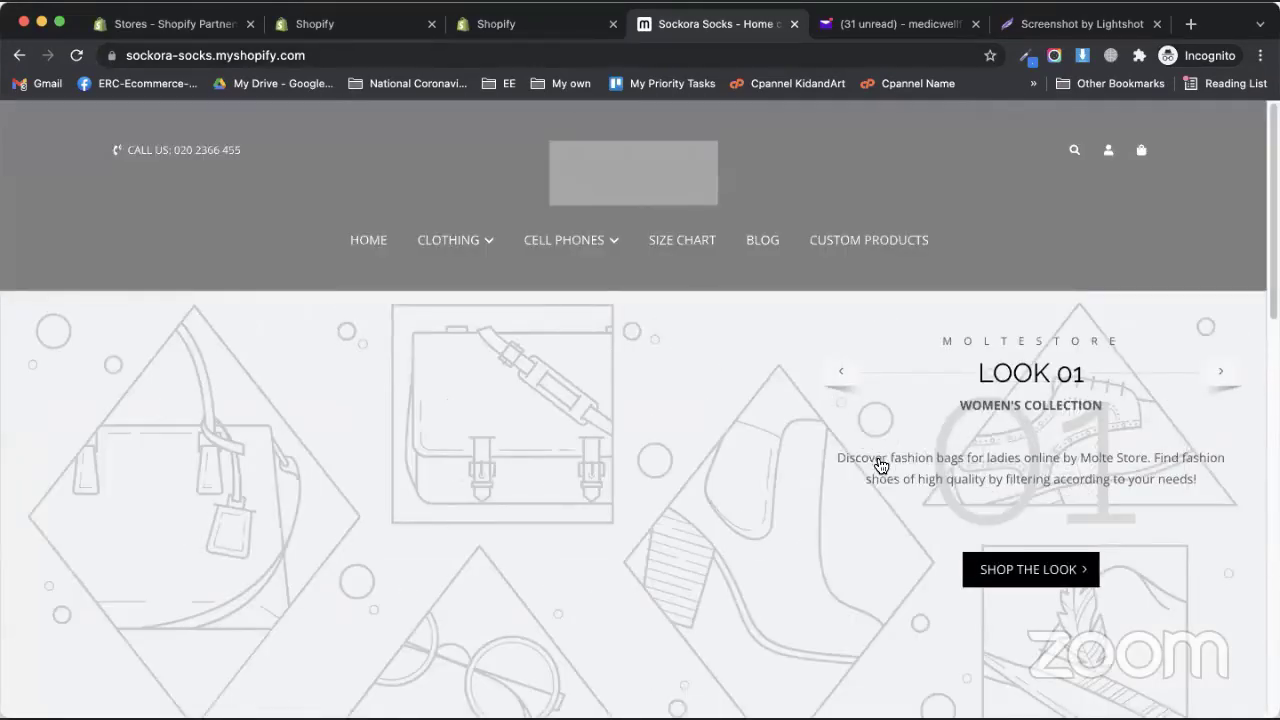
left_click(880, 465)
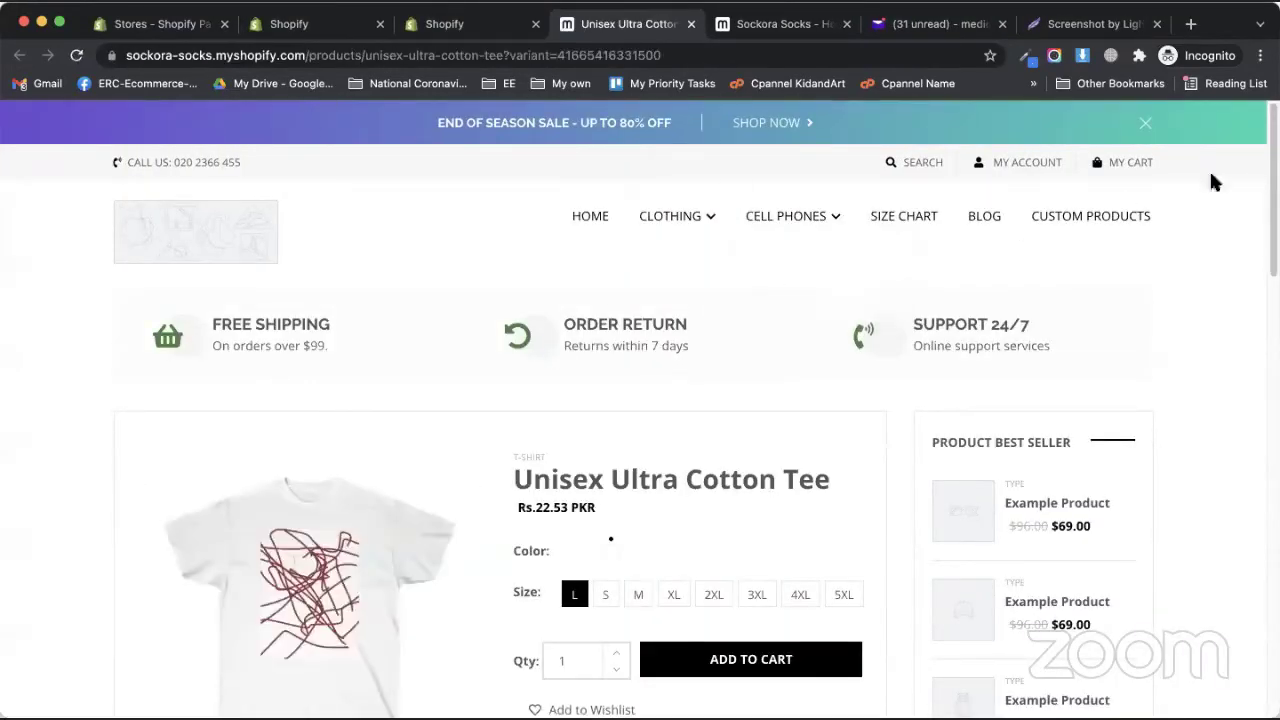
- Check the tee's prices for sizes S, M and 4XL
scroll(531, 340, "down", 5)
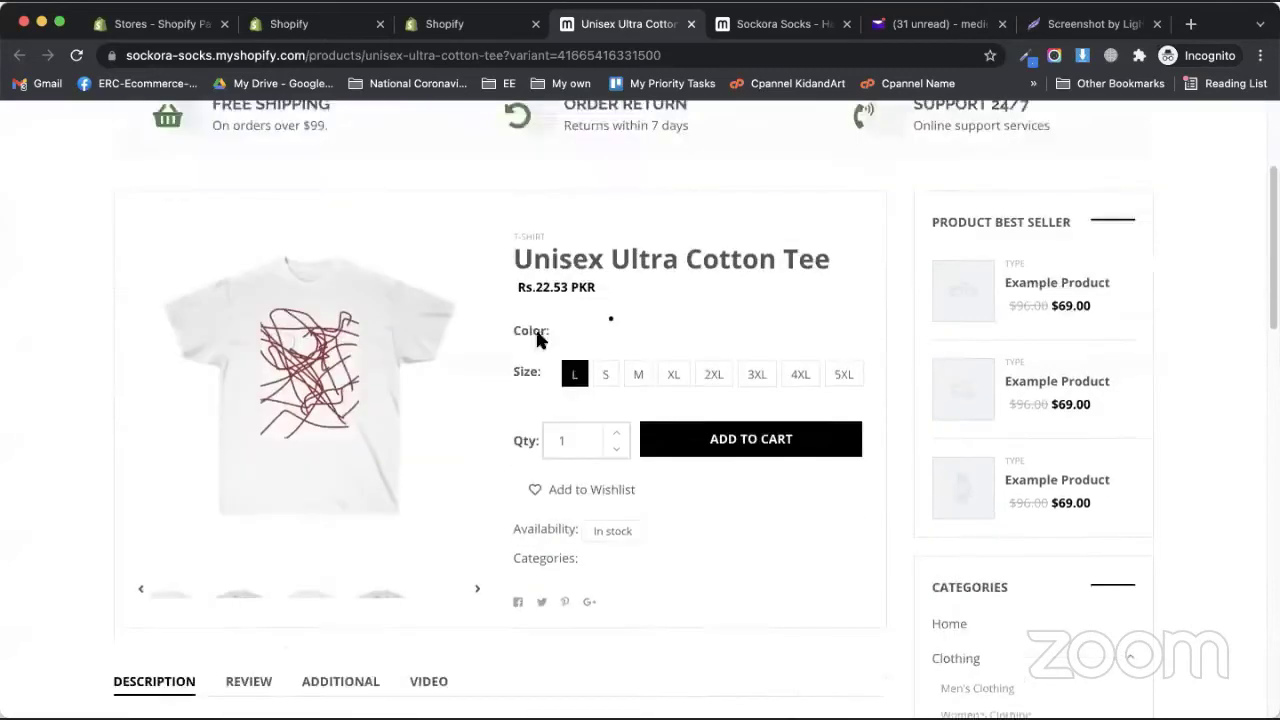
left_click(606, 322)
left_click(638, 322)
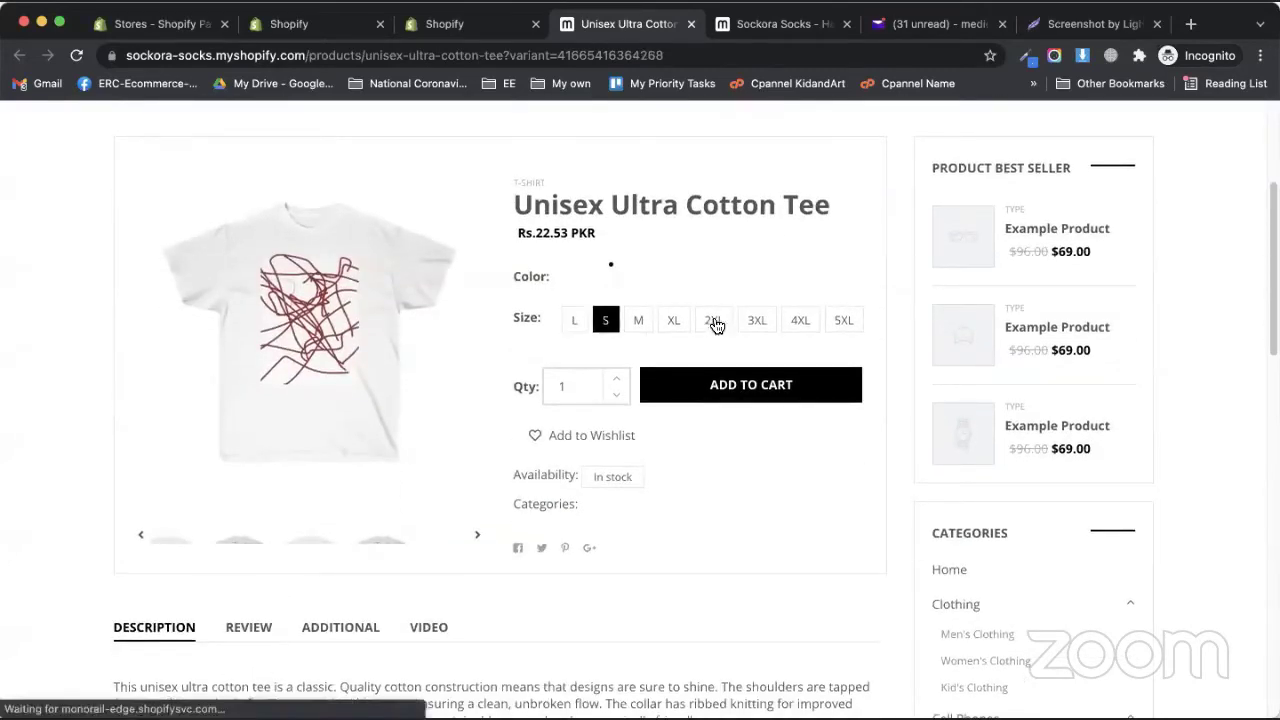
left_click(800, 322)
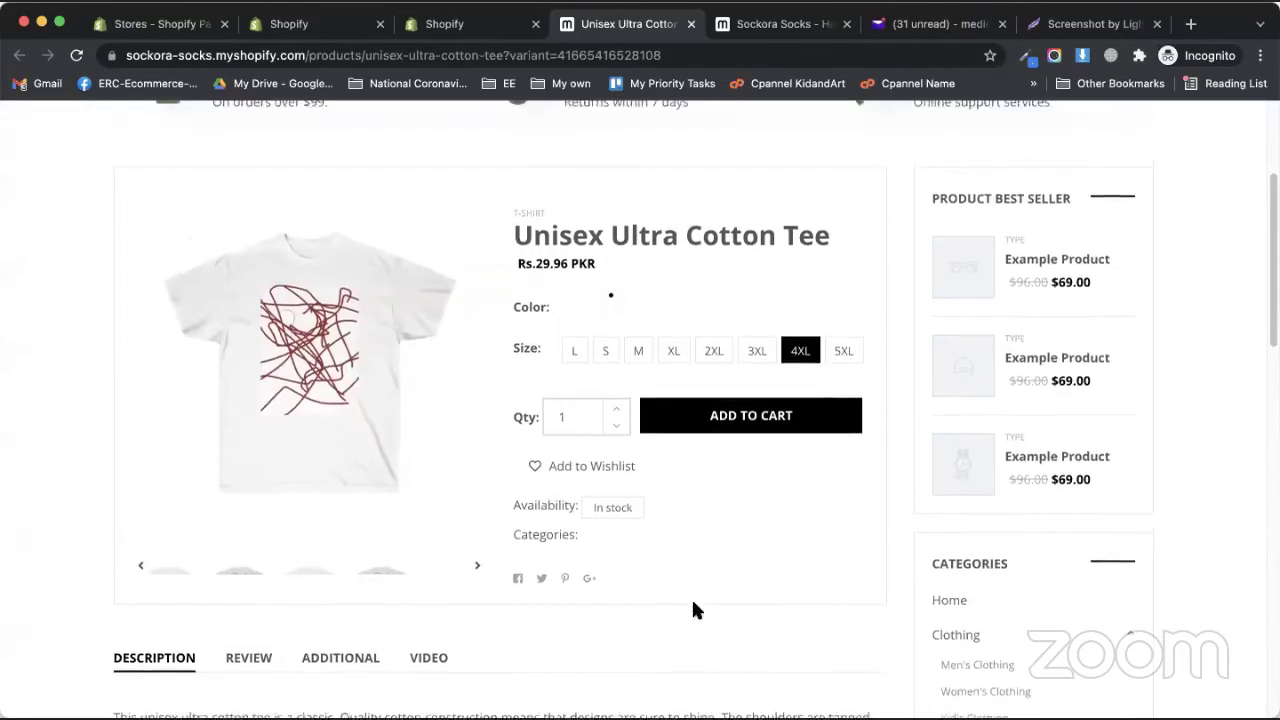
- Review the product page, then go to the Custom Products collection
scroll(690, 605, "up", 5)
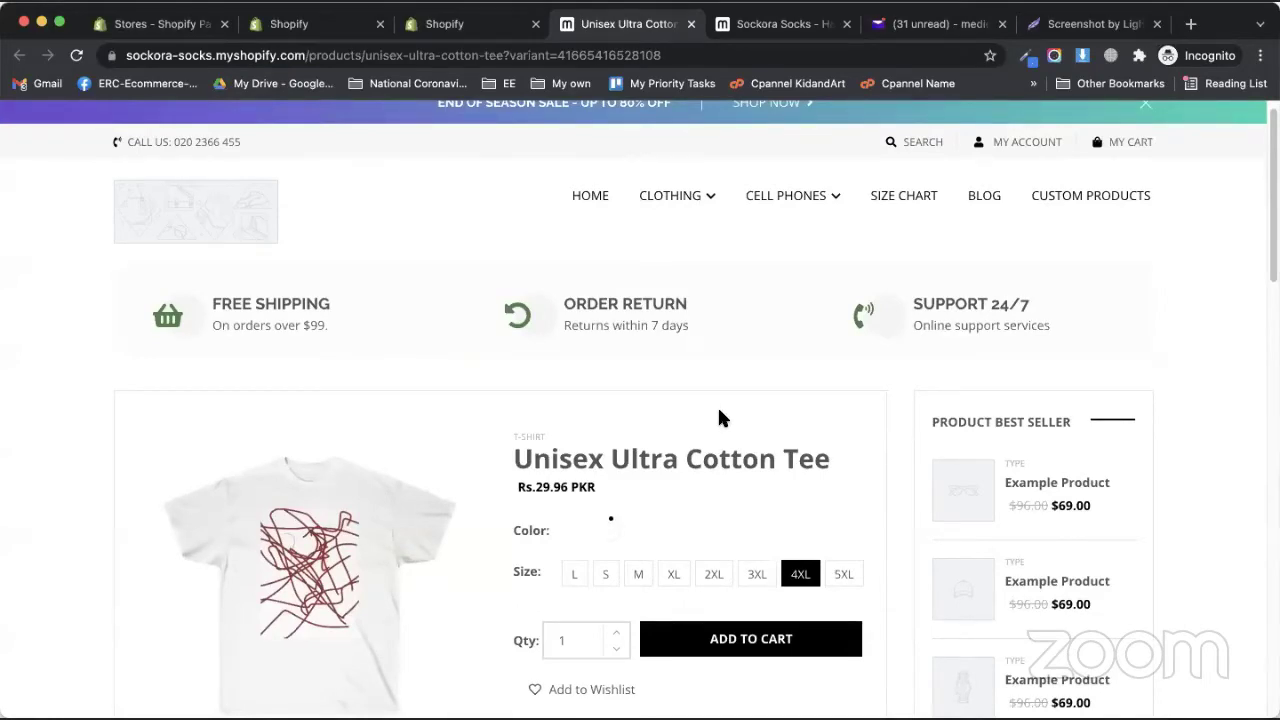
scroll(607, 421, "down", 1)
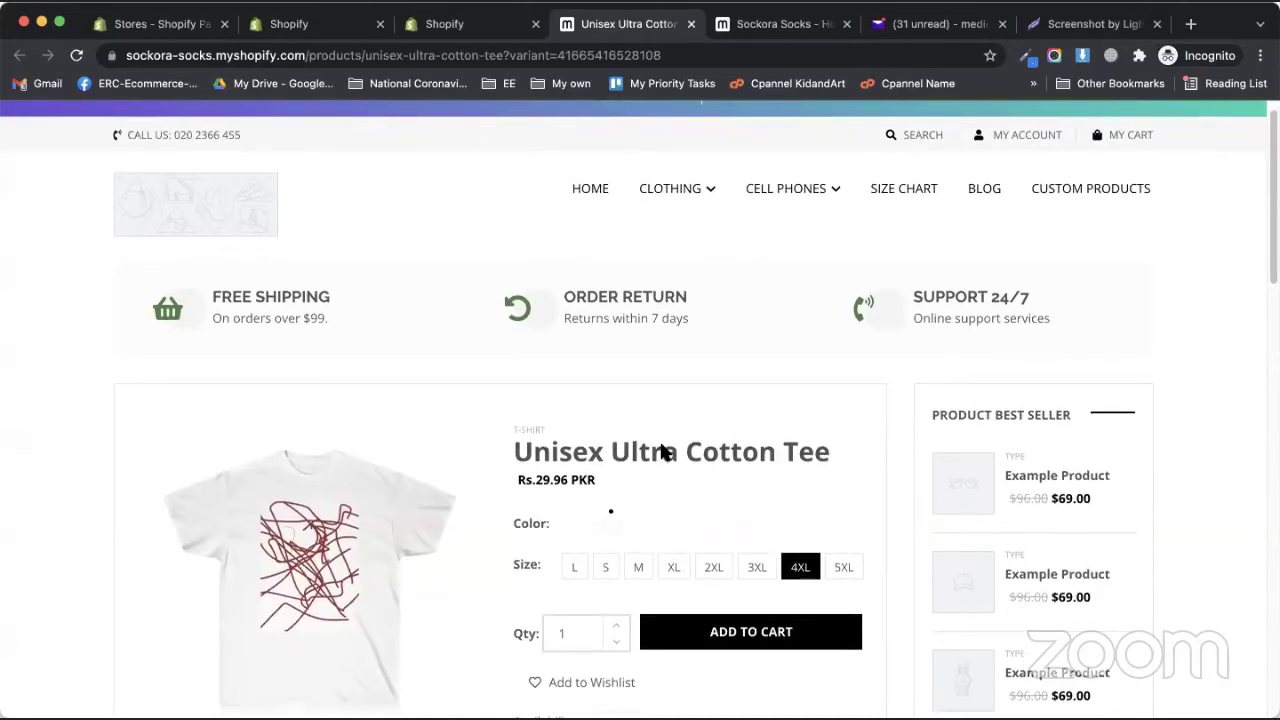
scroll(575, 529, "down", 2)
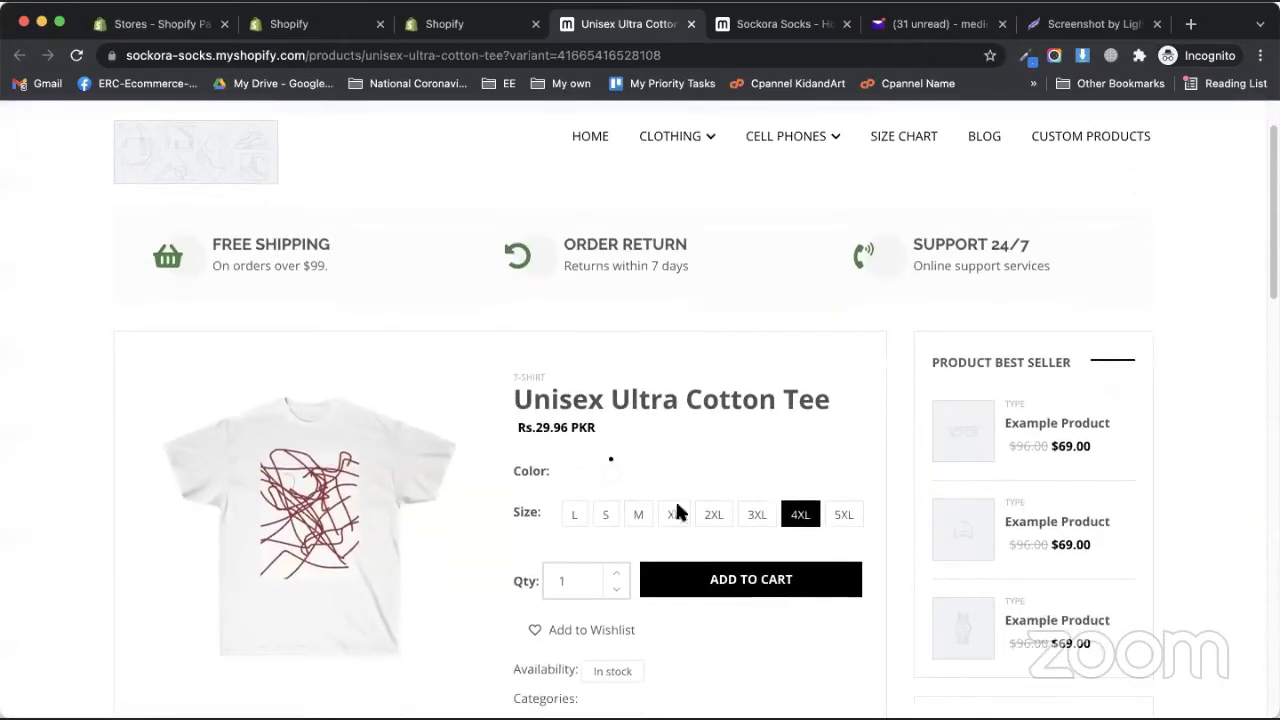
left_click(1050, 140)
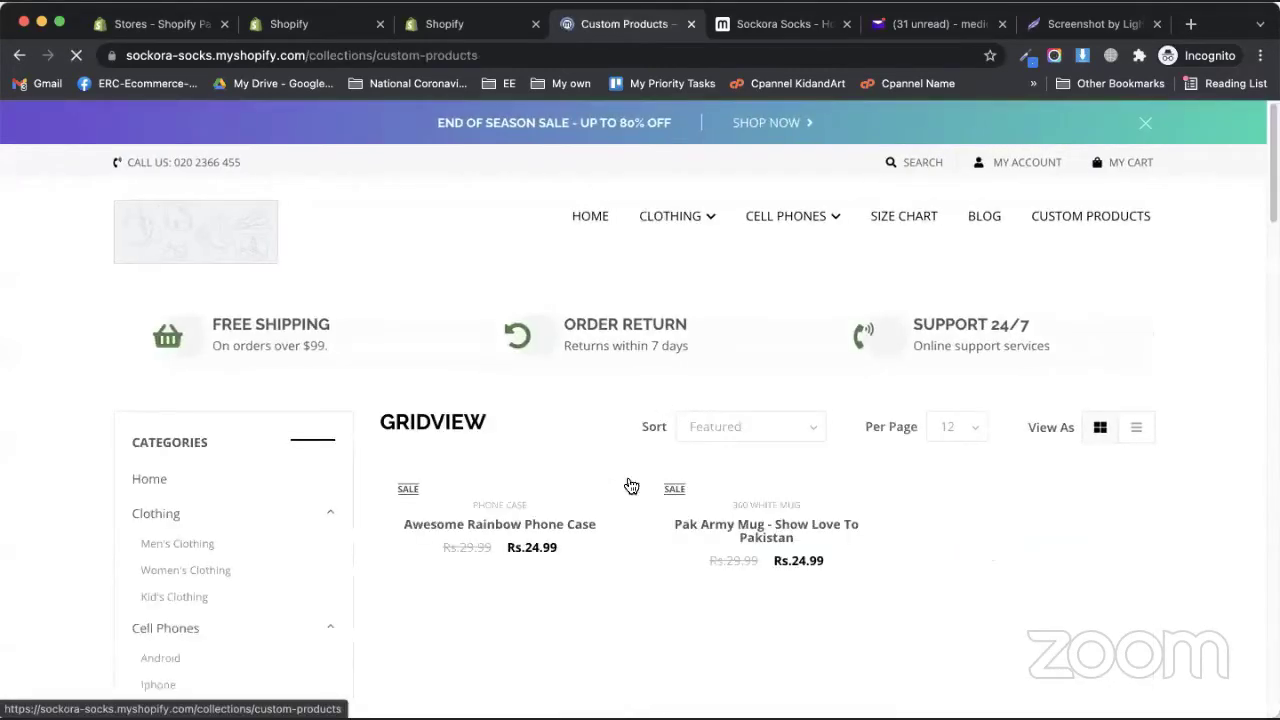
- Look over the Awesome Rainbow Phone Case, then return to Printify's My Store list in admin
left_click(573, 578)
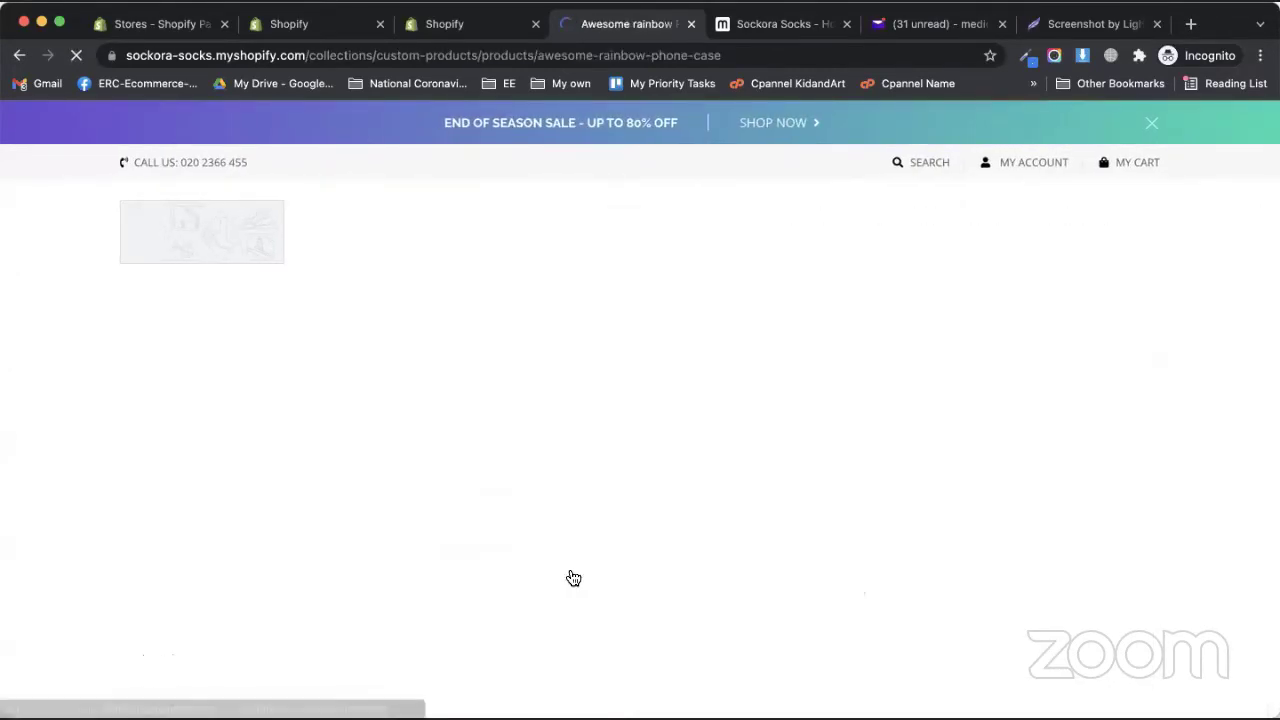
scroll(577, 508, "down", 1)
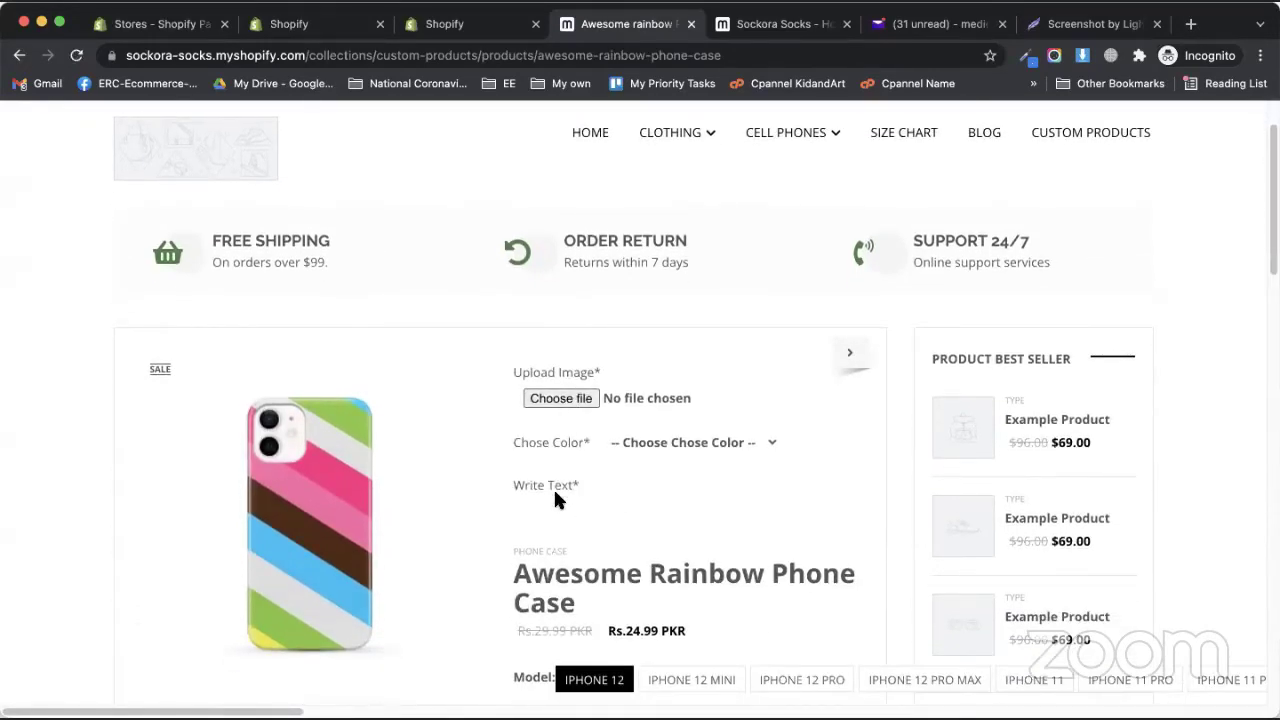
scroll(640, 498, "down", 1)
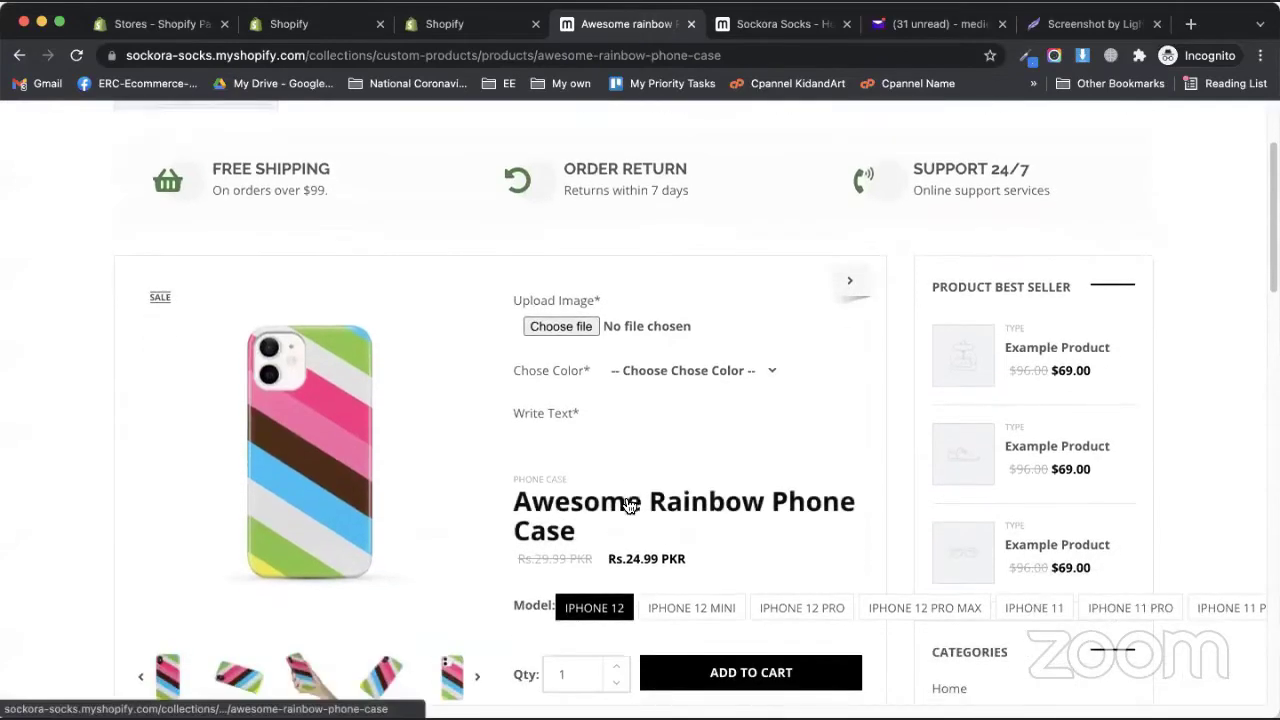
left_click(19, 55)
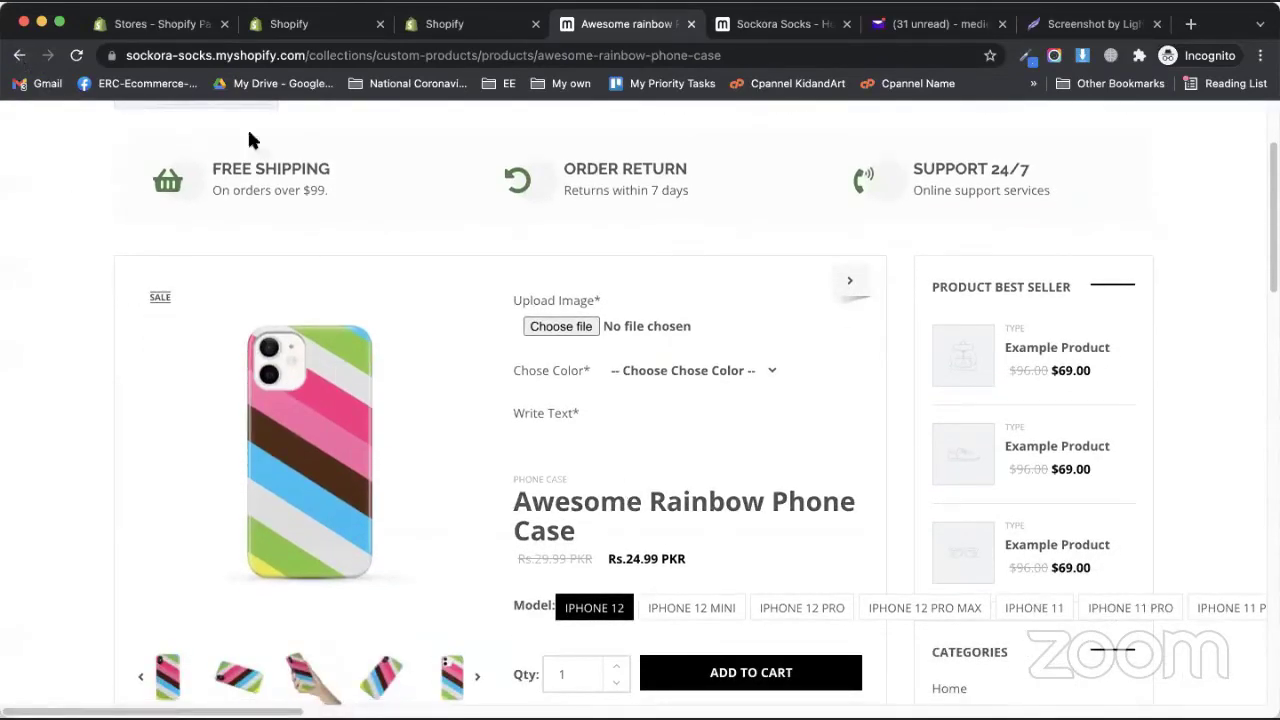
left_click(470, 28)
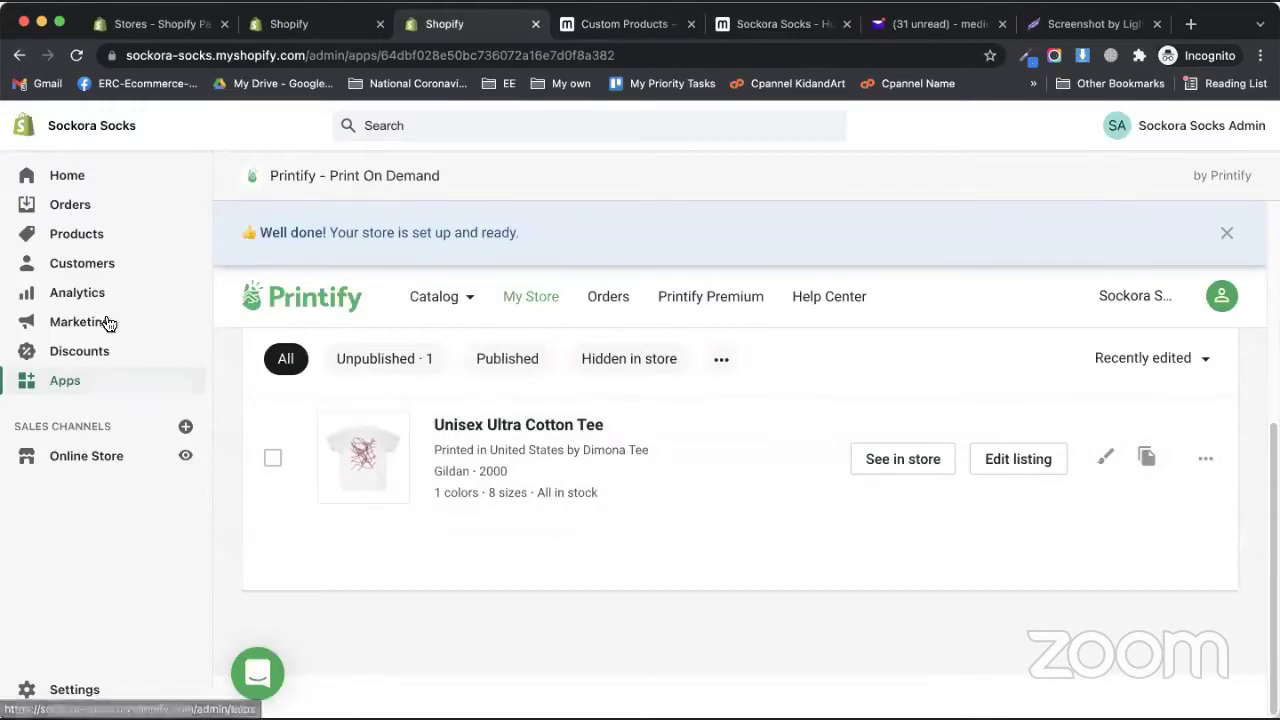
- Browse the Online Store theme library, then go to the five installed apps
left_click(116, 460)
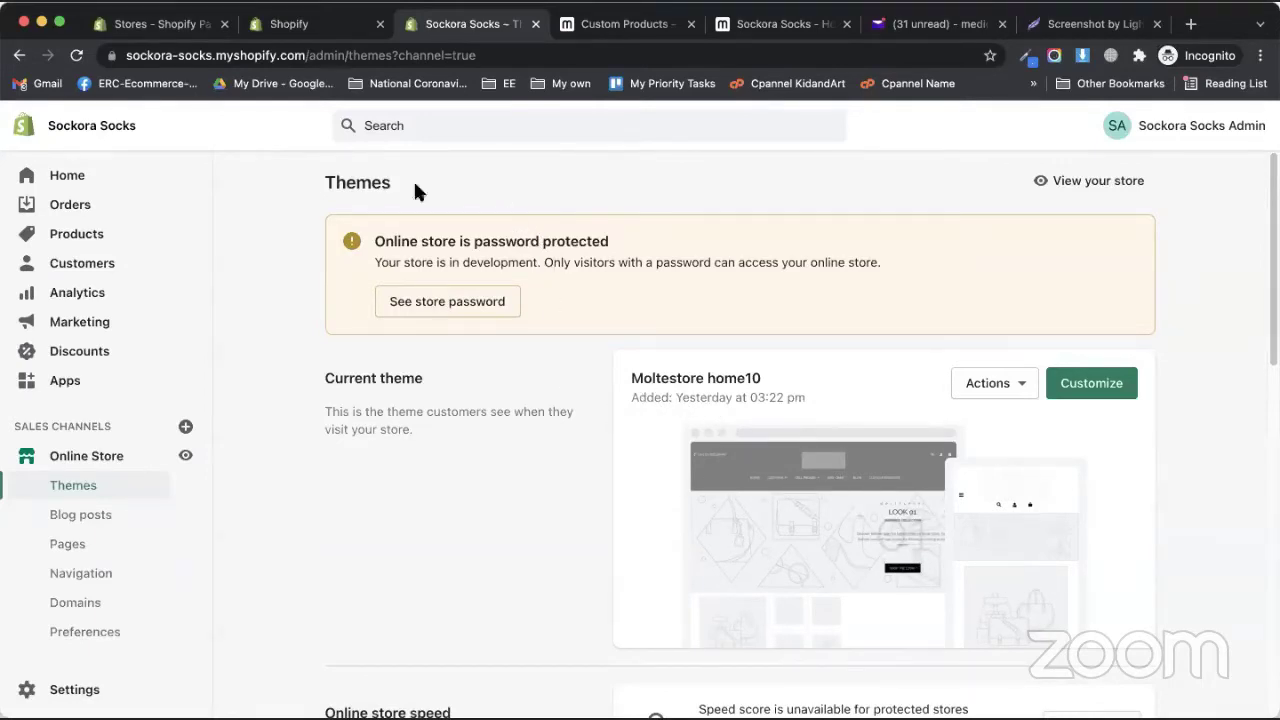
scroll(731, 420, "down", 3)
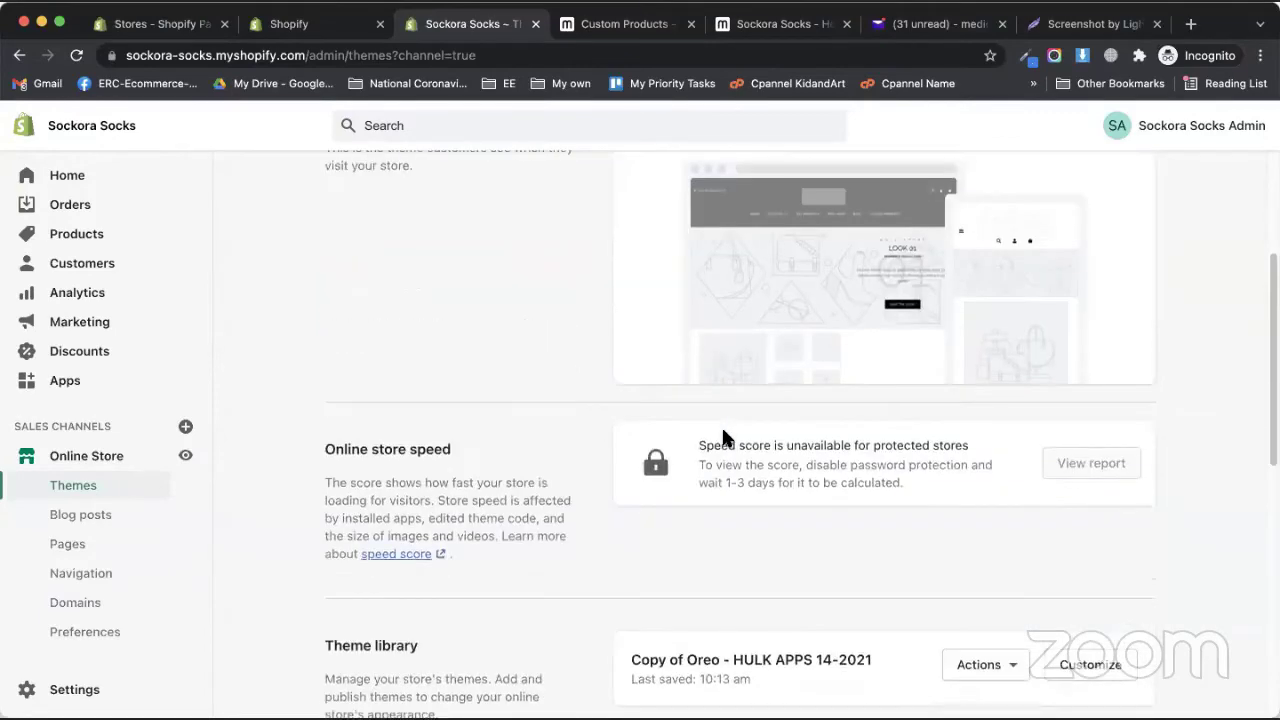
scroll(770, 517, "down", 6)
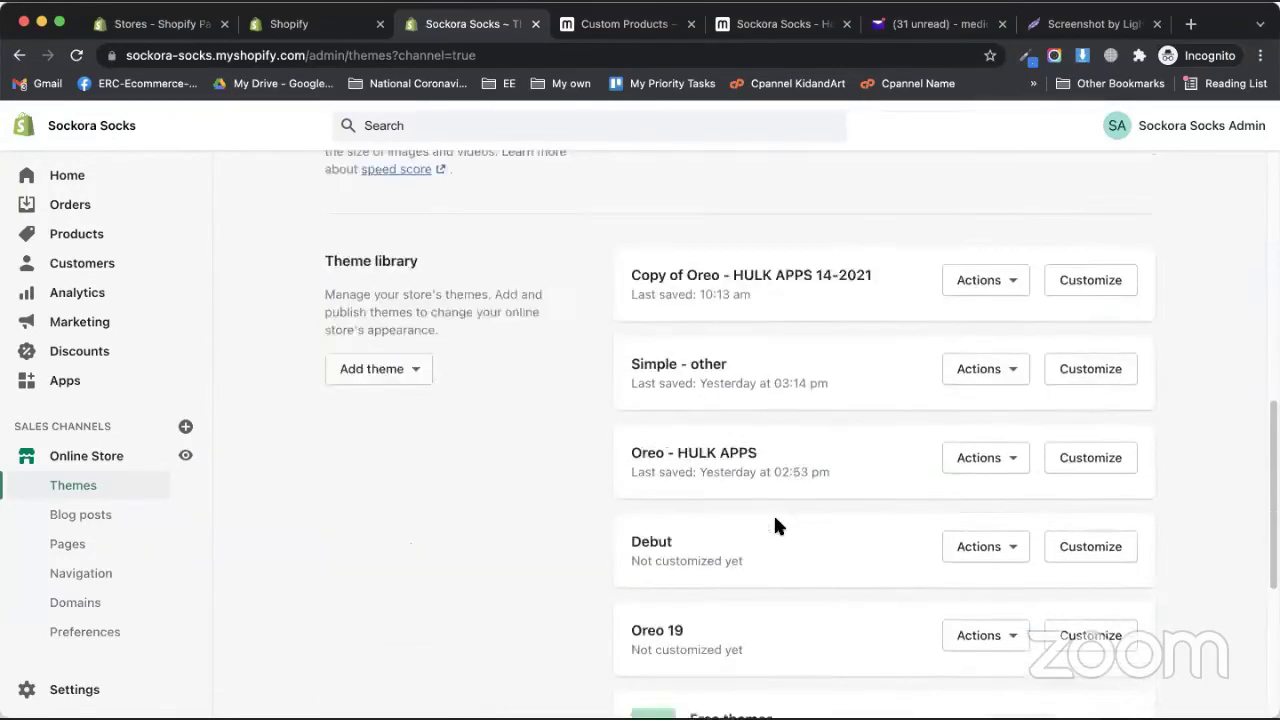
scroll(734, 491, "up", 9)
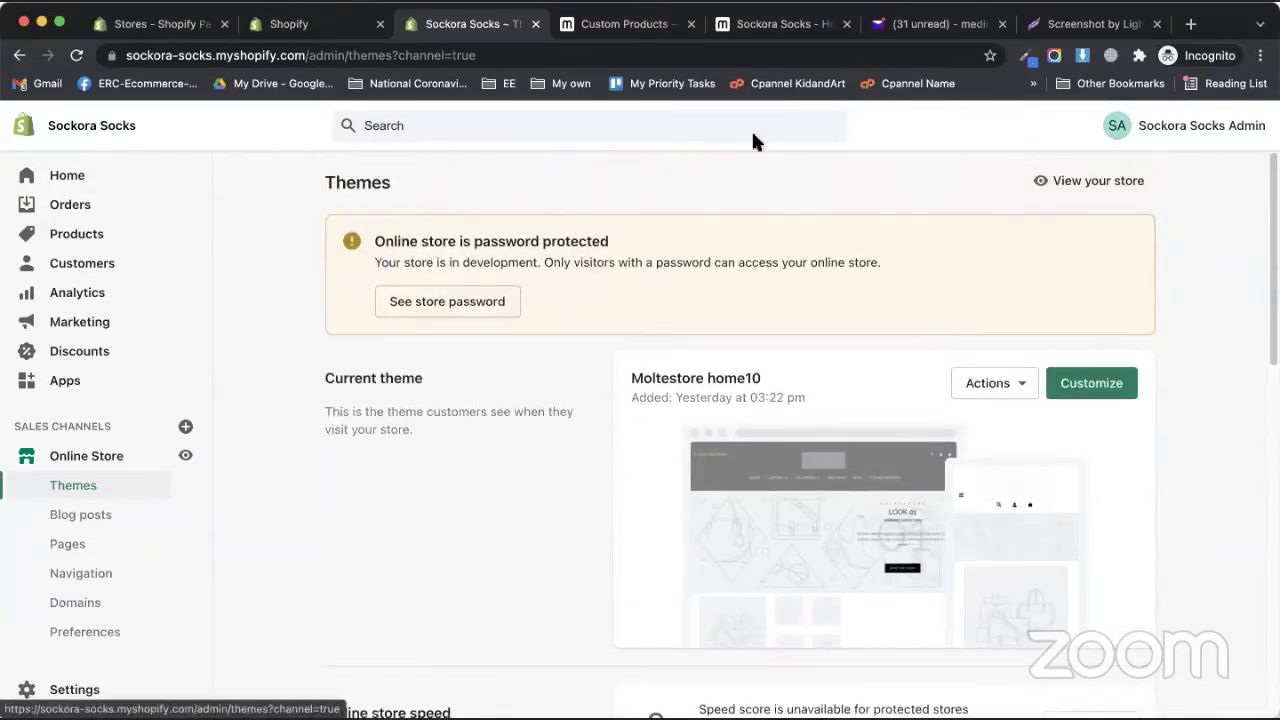
left_click(66, 384)
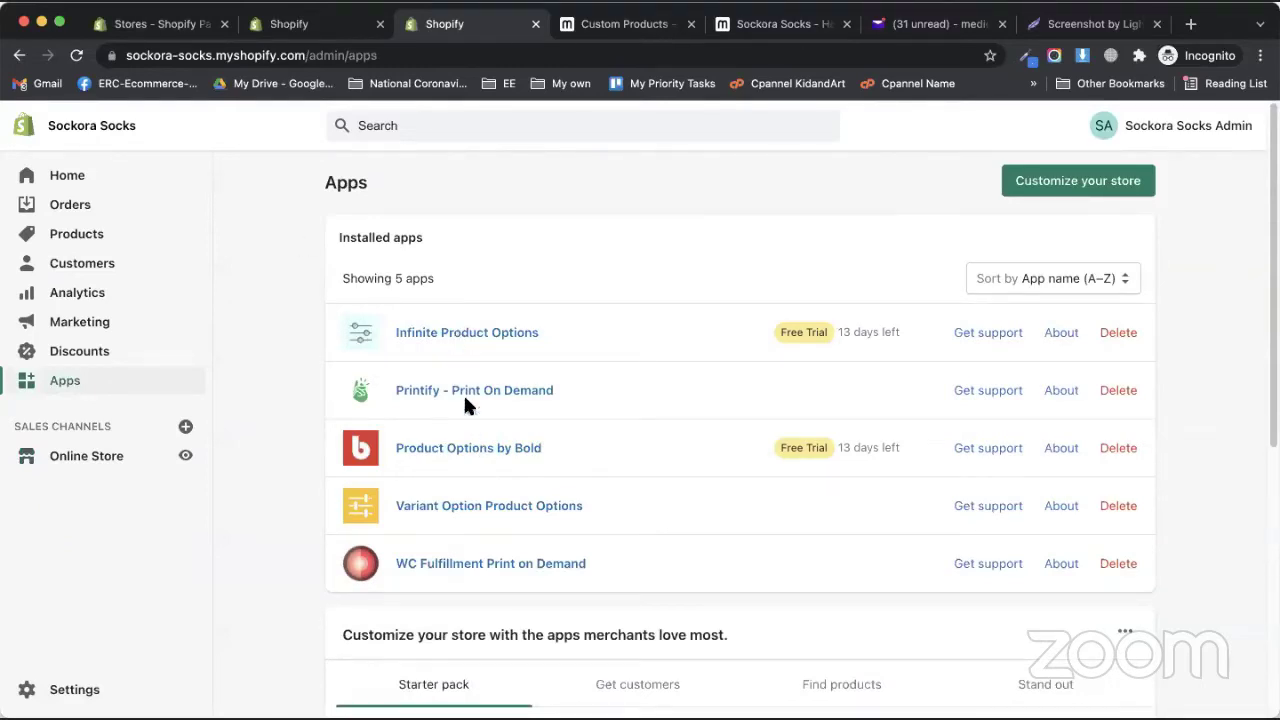
- Open Product Options by Bold and start editing the Image + Color + Text option set
left_click(466, 446)
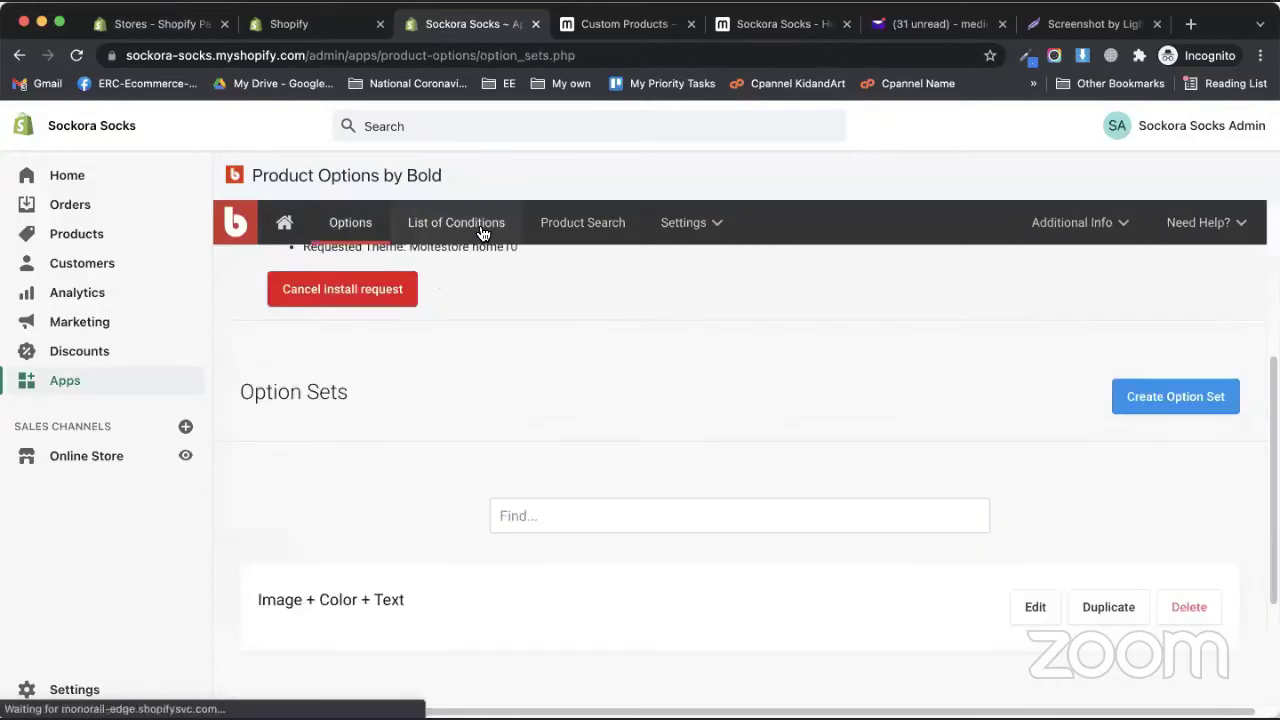
left_click(357, 232)
scroll(545, 492, "down", 3)
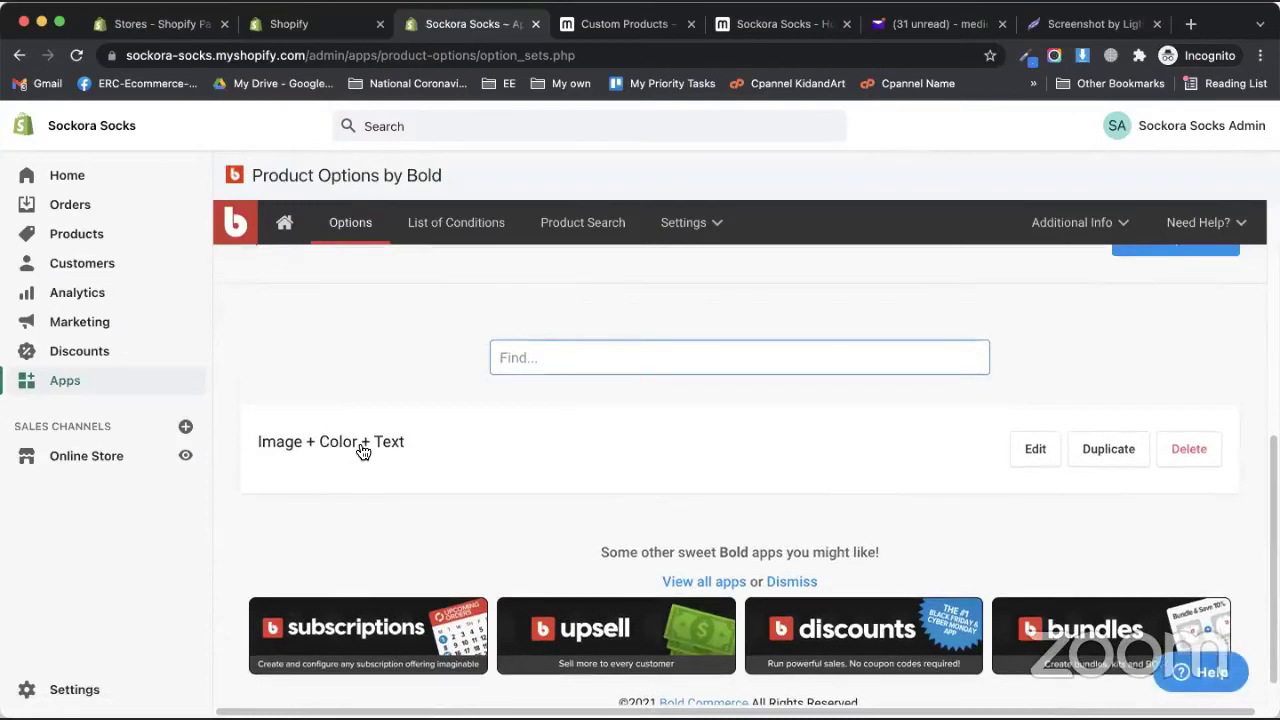
left_click(358, 452)
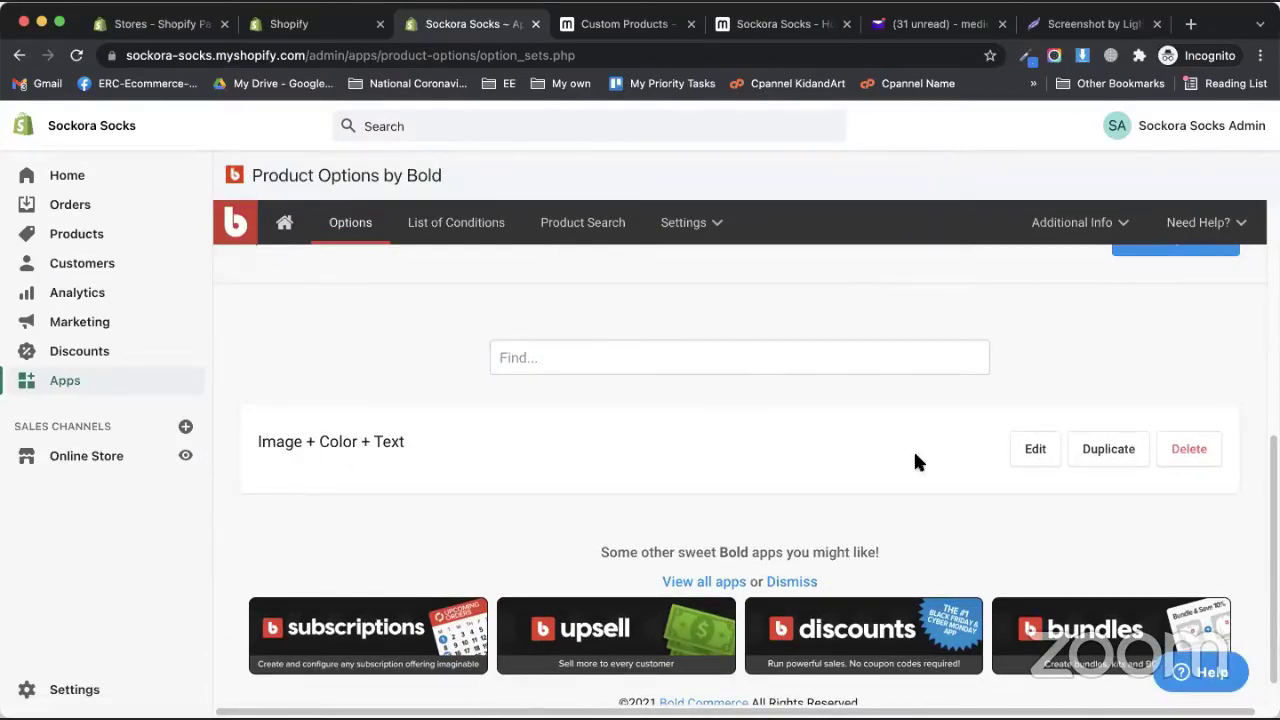
left_click(1012, 450)
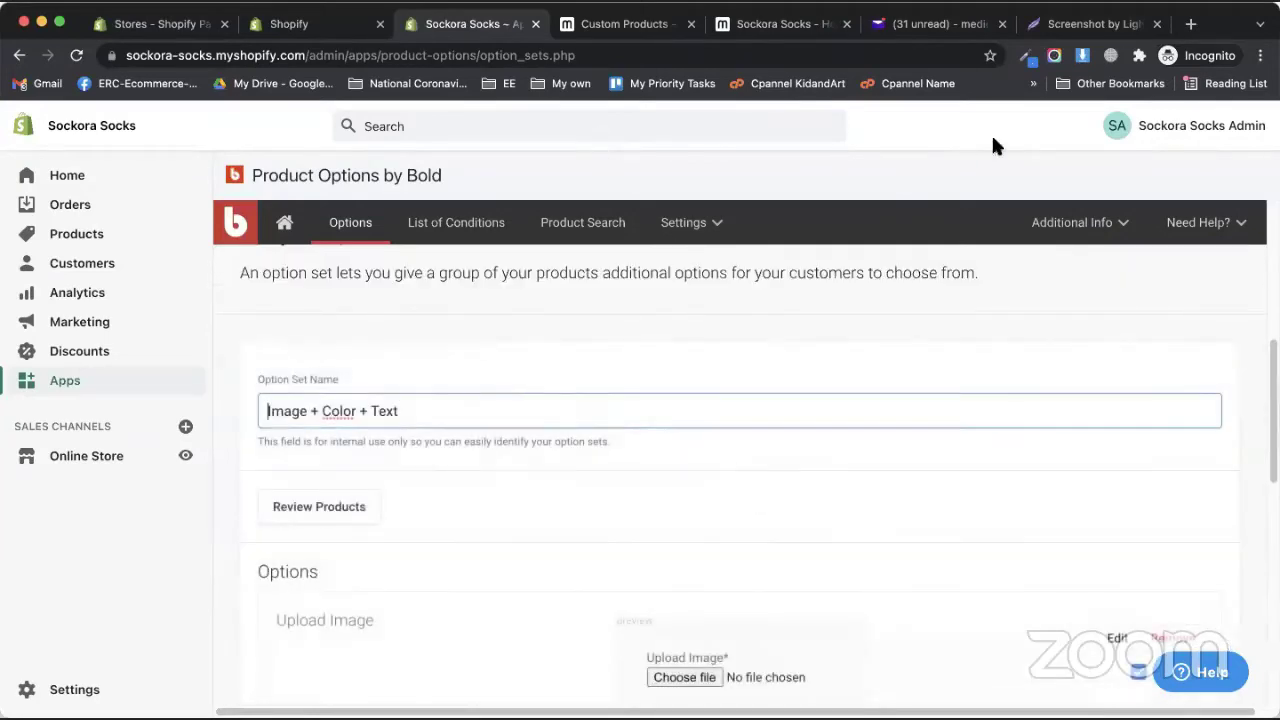
- Add the Unisex Ultra Cotton Tee to the set's product selection and save the option set
left_click(340, 514)
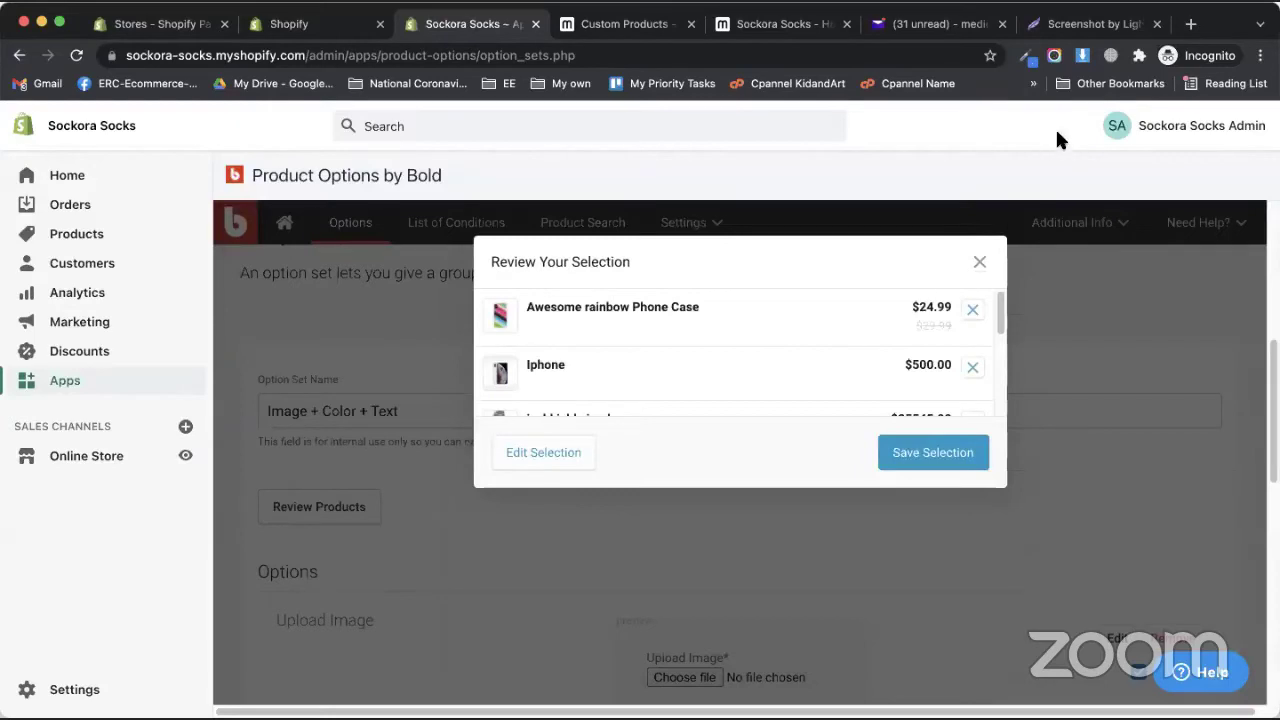
scroll(648, 335, "down", 10)
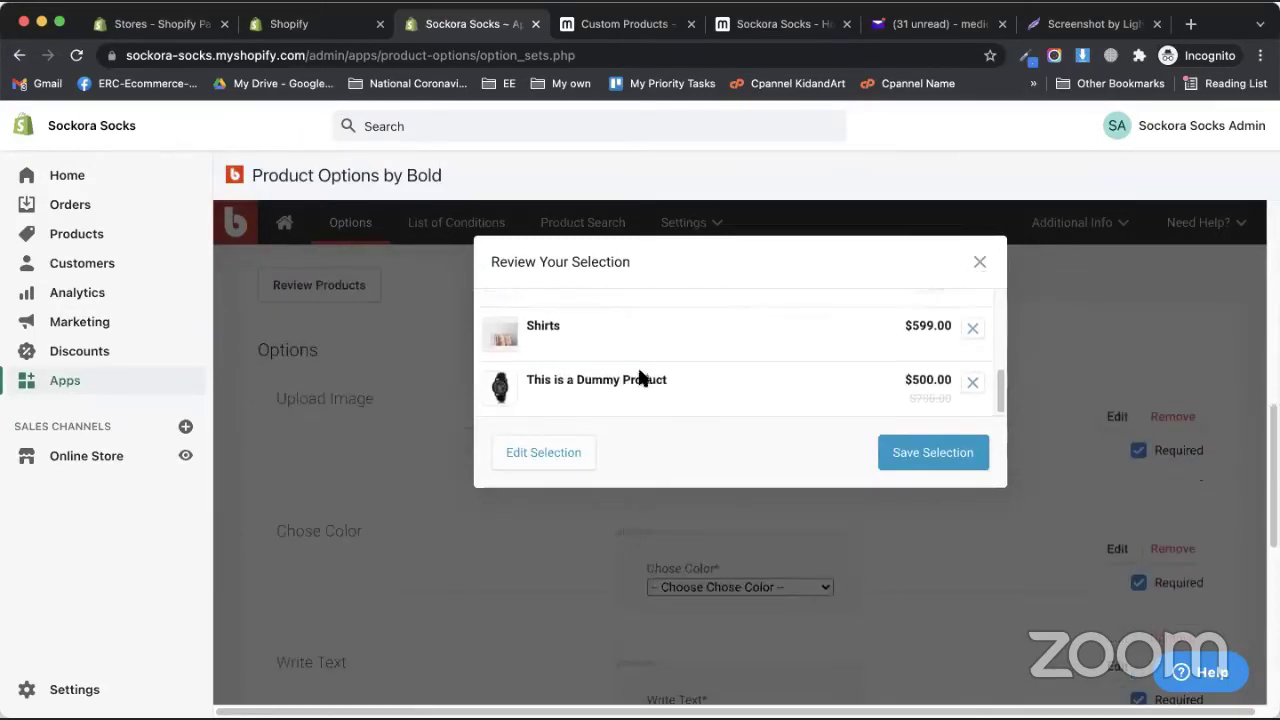
scroll(637, 367, "up", 10)
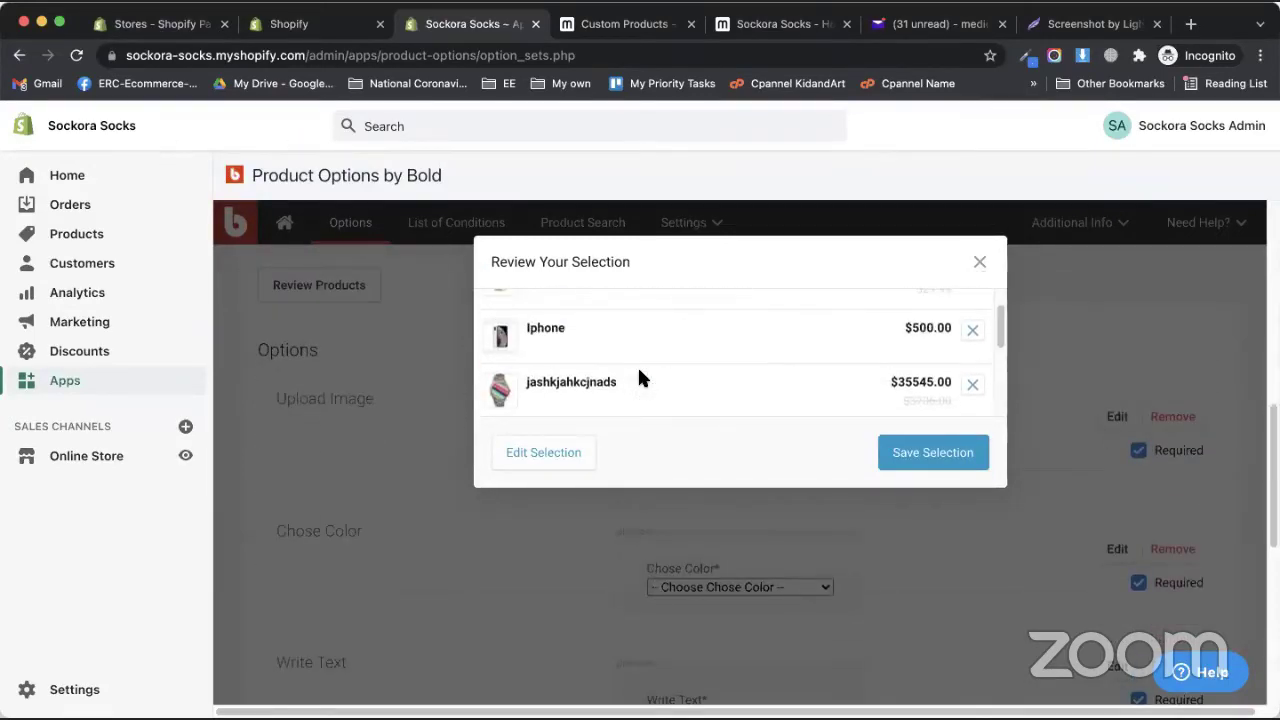
left_click(565, 454)
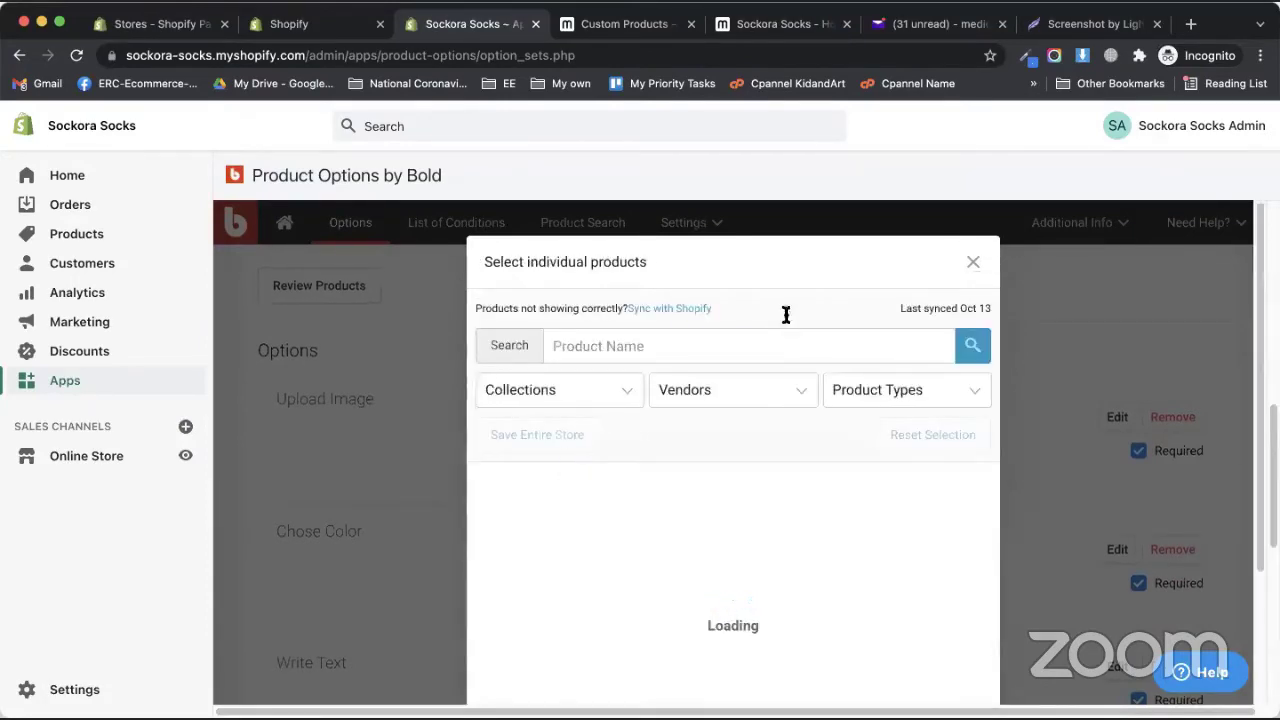
scroll(706, 514, "down", 10)
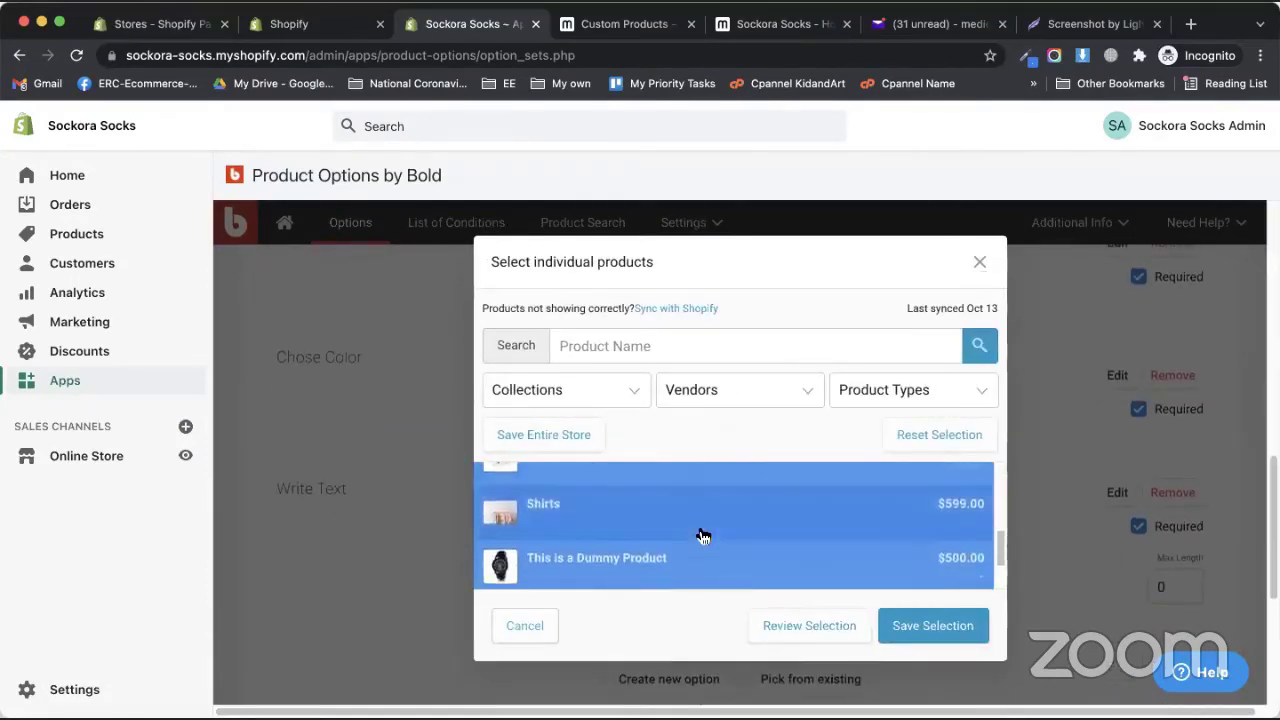
scroll(703, 537, "down", 2)
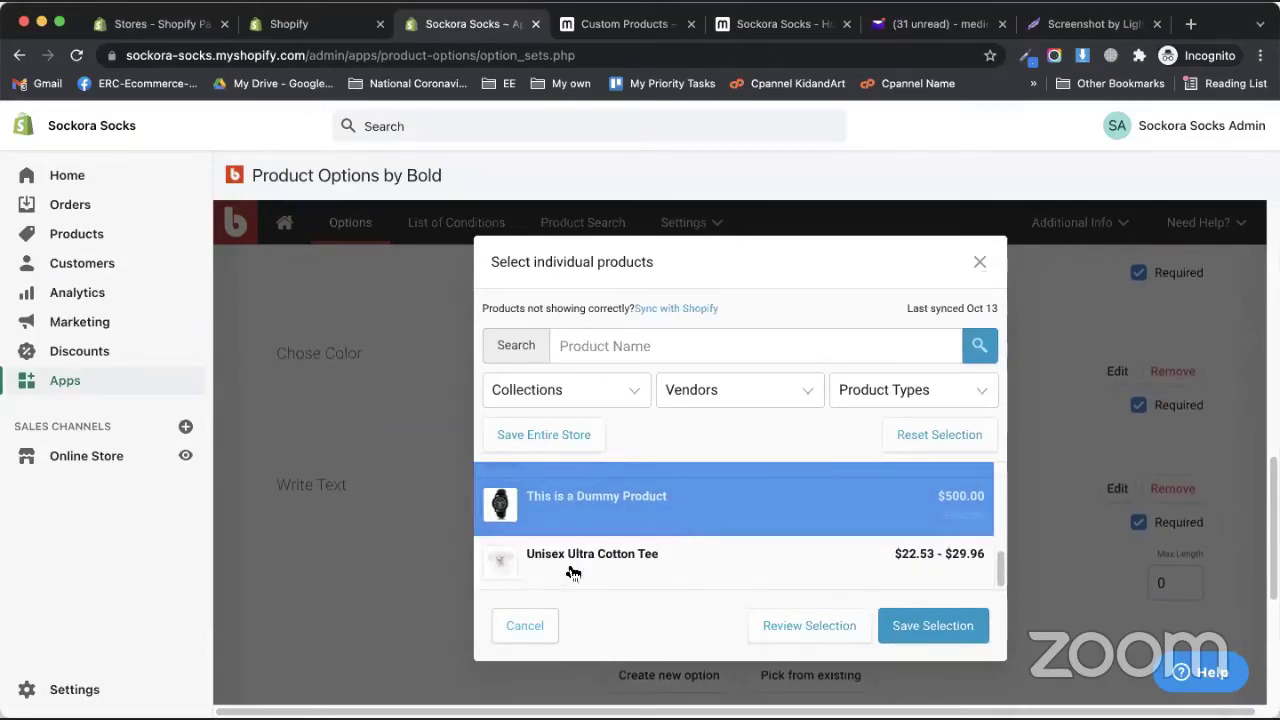
left_click(572, 572)
left_click(947, 626)
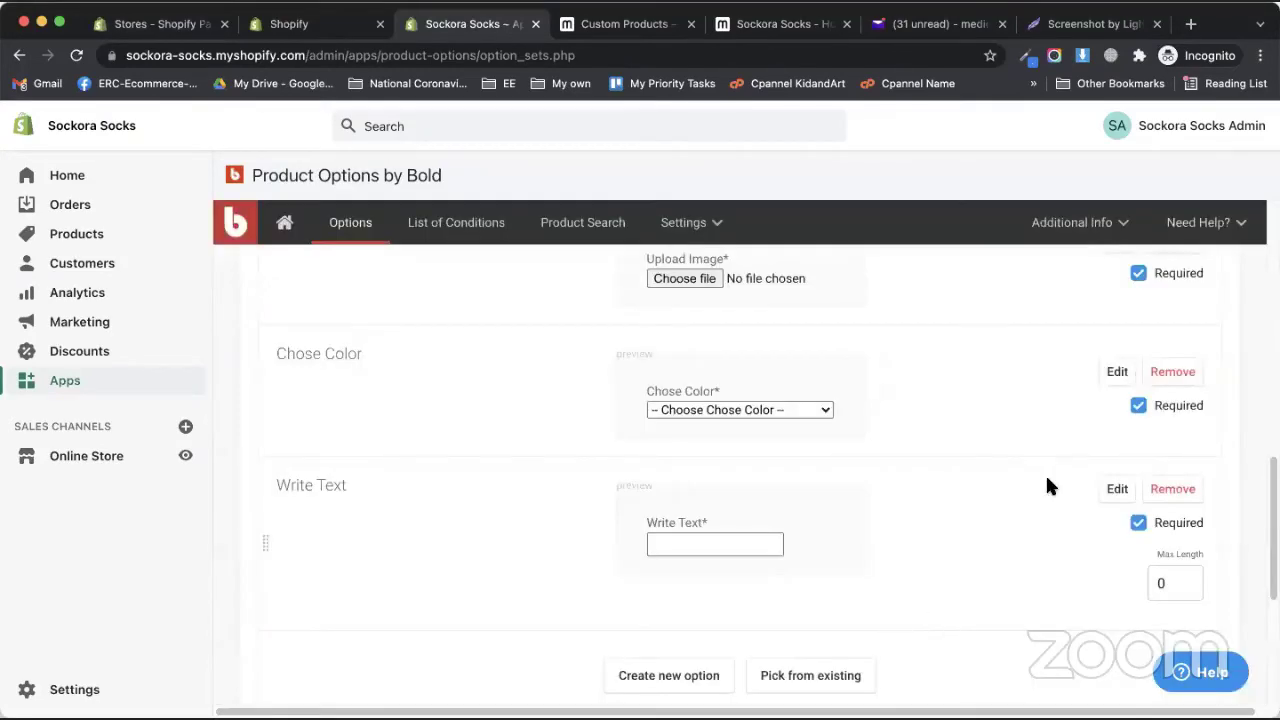
scroll(990, 530, "down", 4)
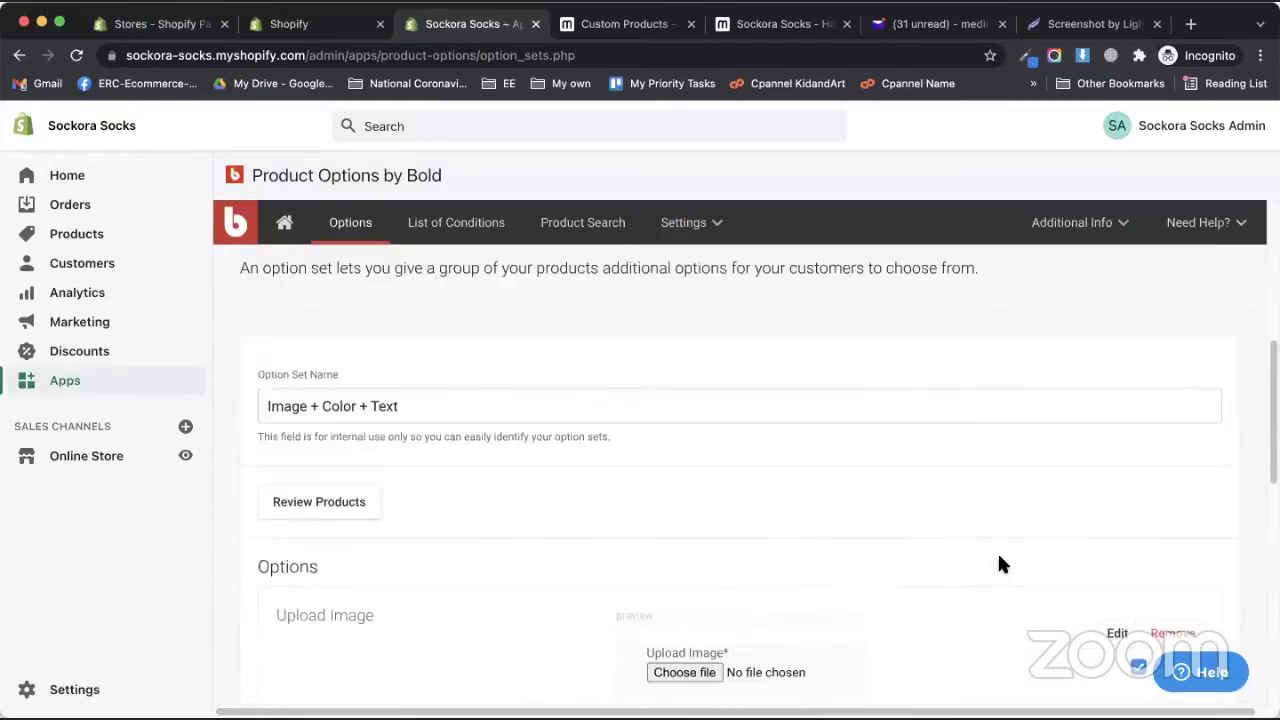
scroll(1000, 565, "down", 7)
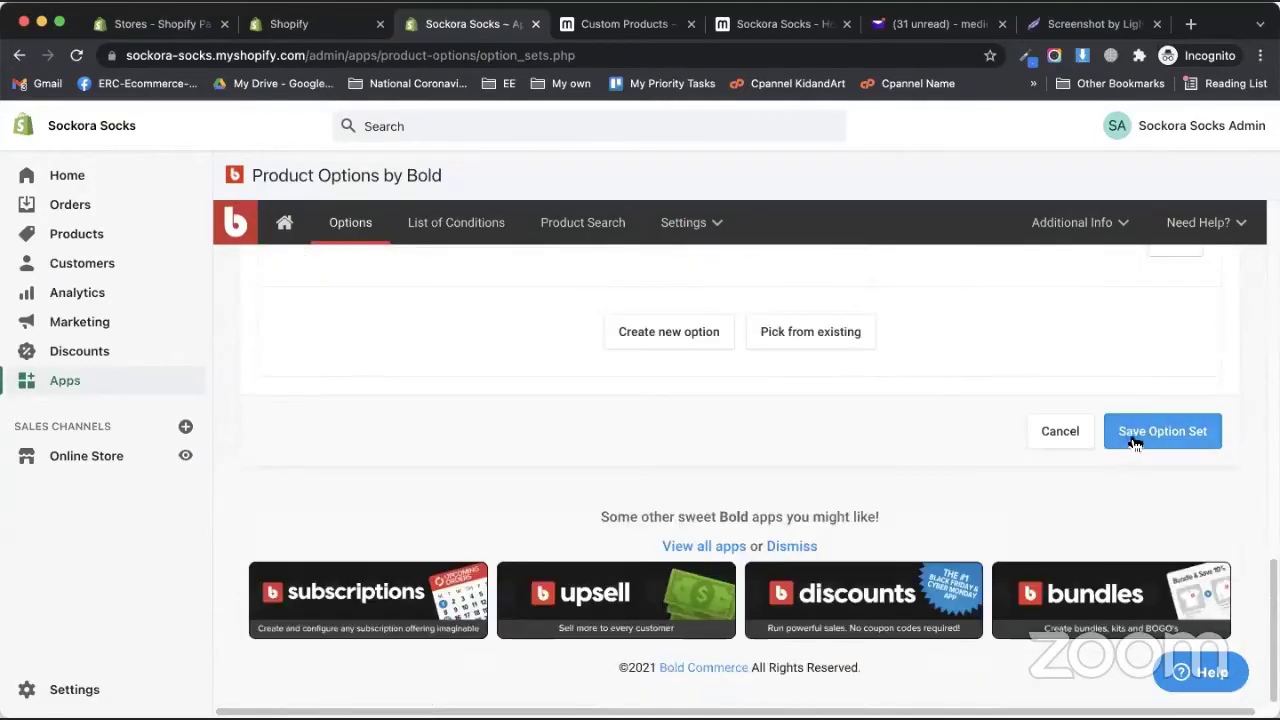
left_click(1135, 441)
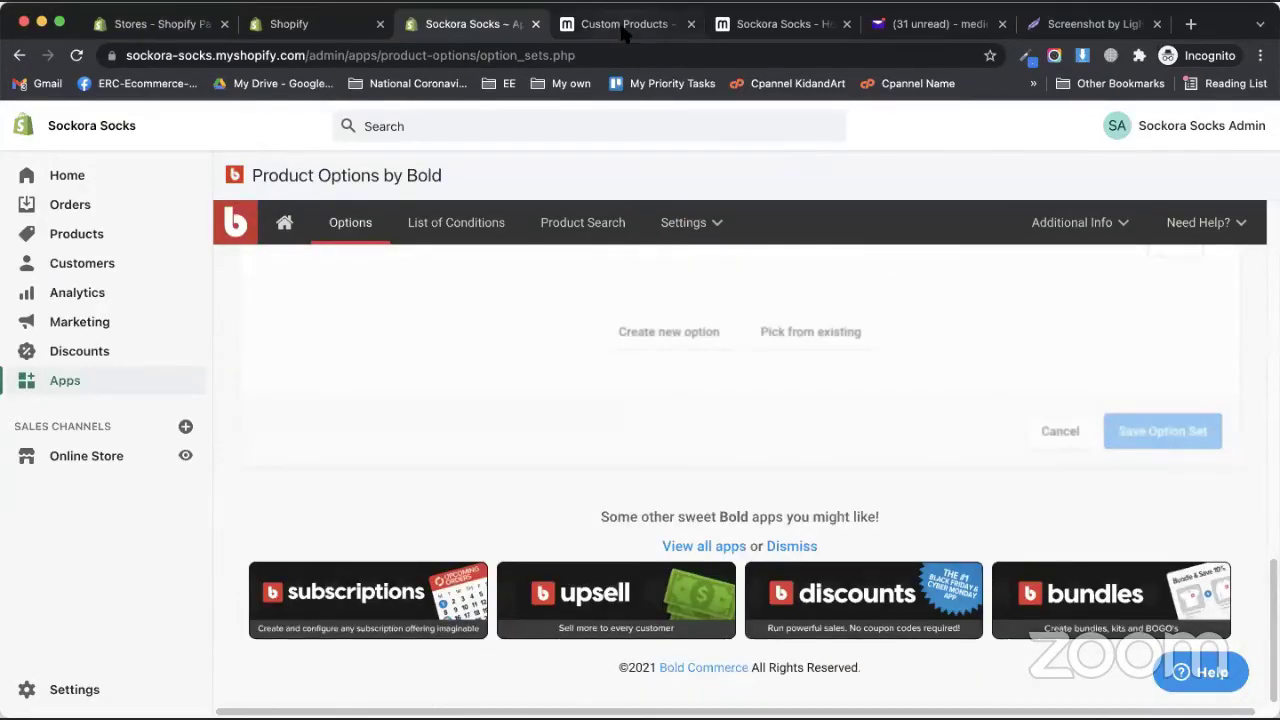
- Reload and scroll the store home page, then return to the admin's installed apps list
left_click(624, 30)
key("ctrl+Tab")
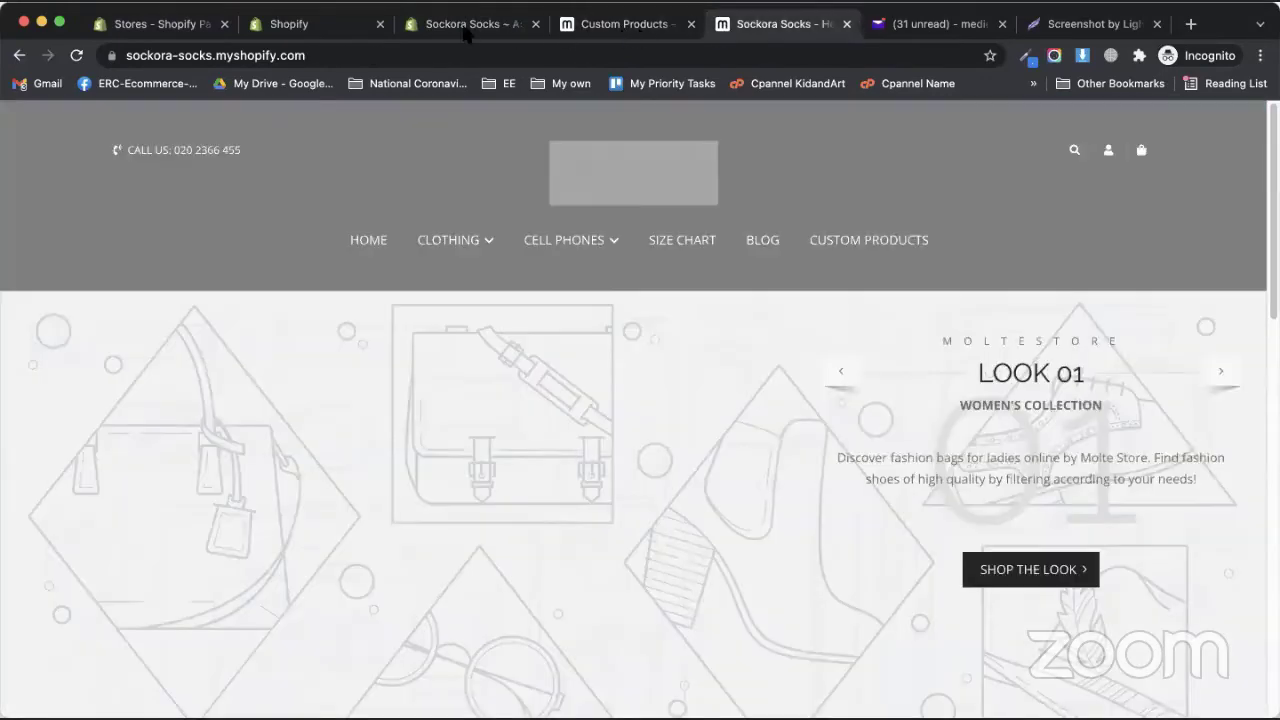
key("ctrl+shift+Tab")
key("ctrl+shift+Tab")
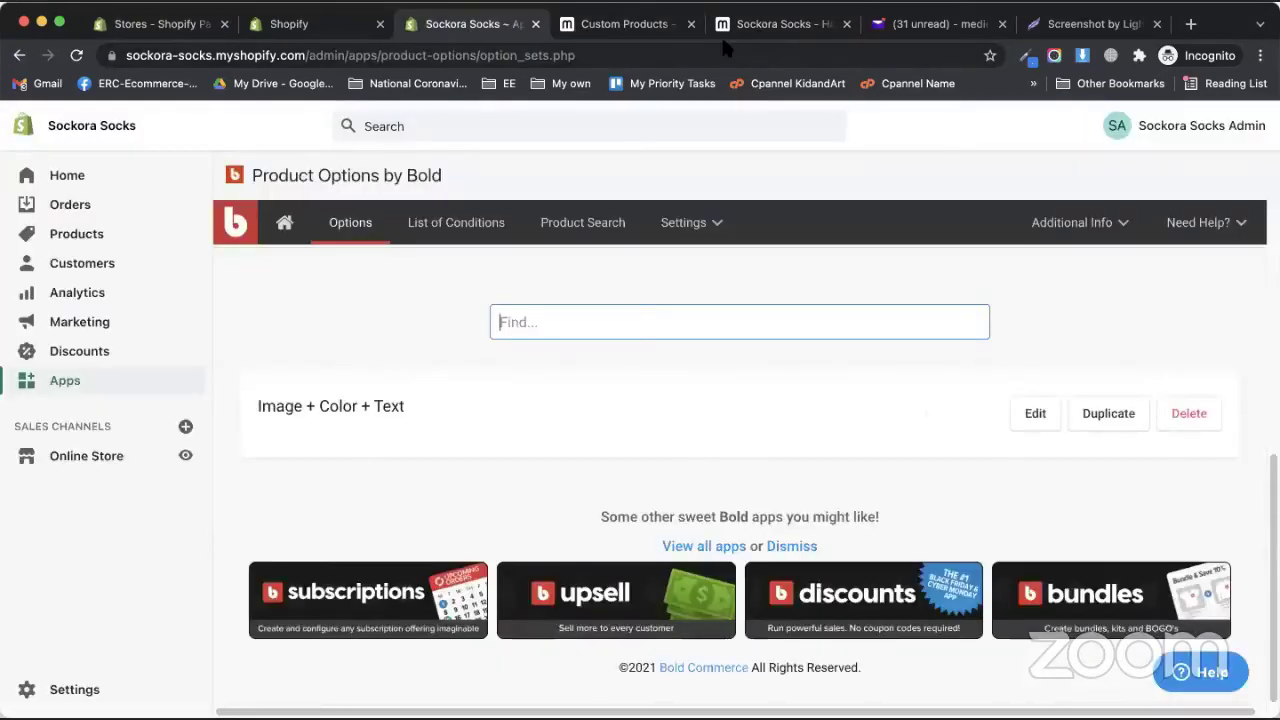
key("ctrl+Tab")
key("ctrl+Tab")
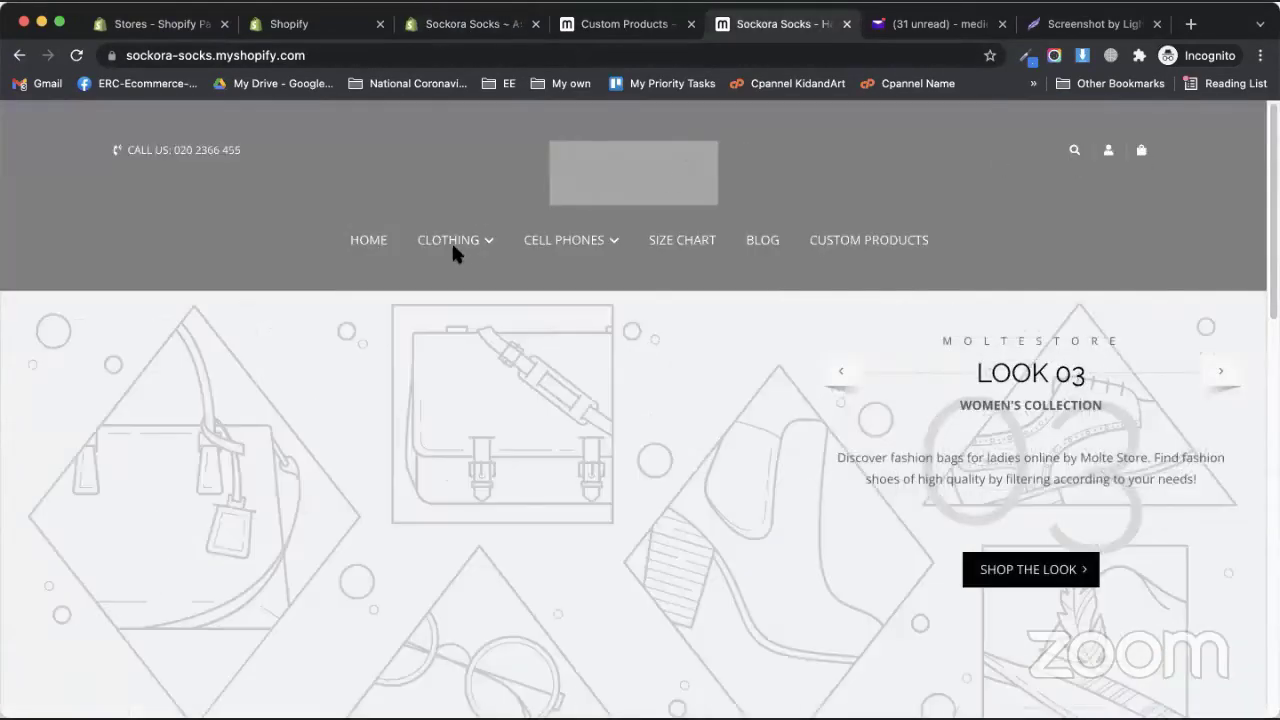
left_click(377, 250)
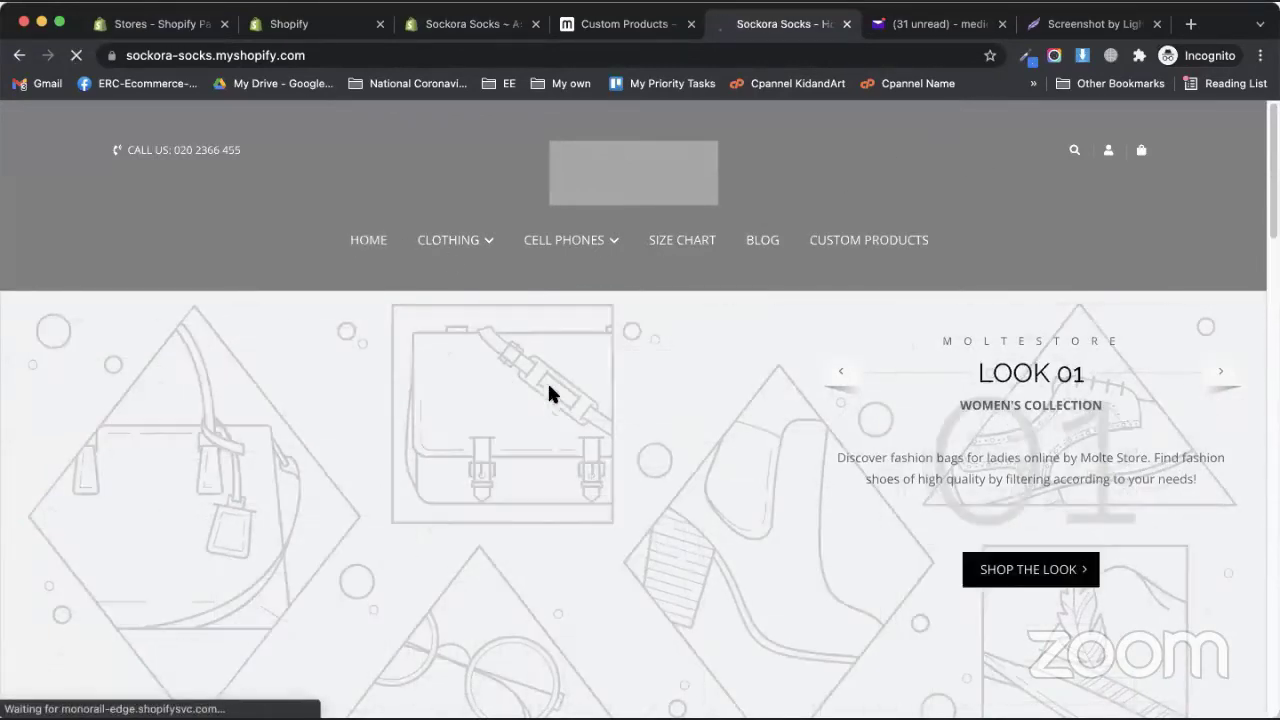
scroll(549, 394, "down", 5)
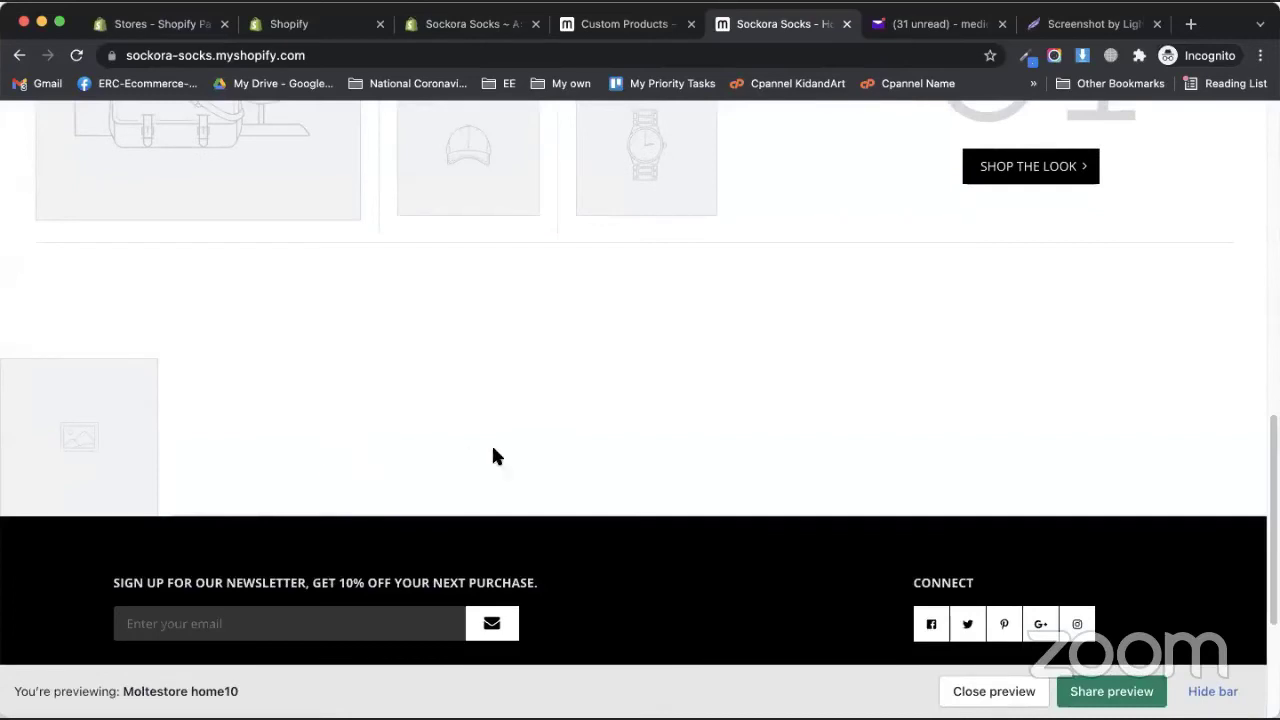
scroll(491, 457, "up", 10)
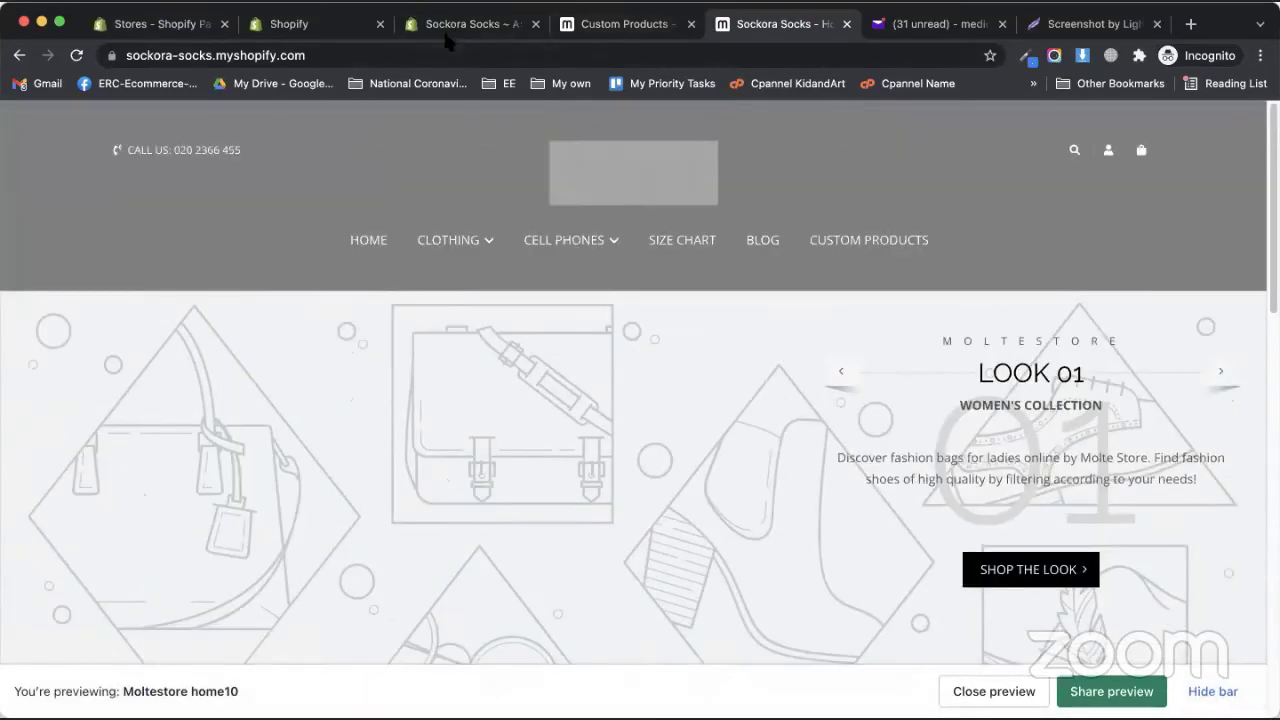
left_click(447, 38)
left_click(72, 381)
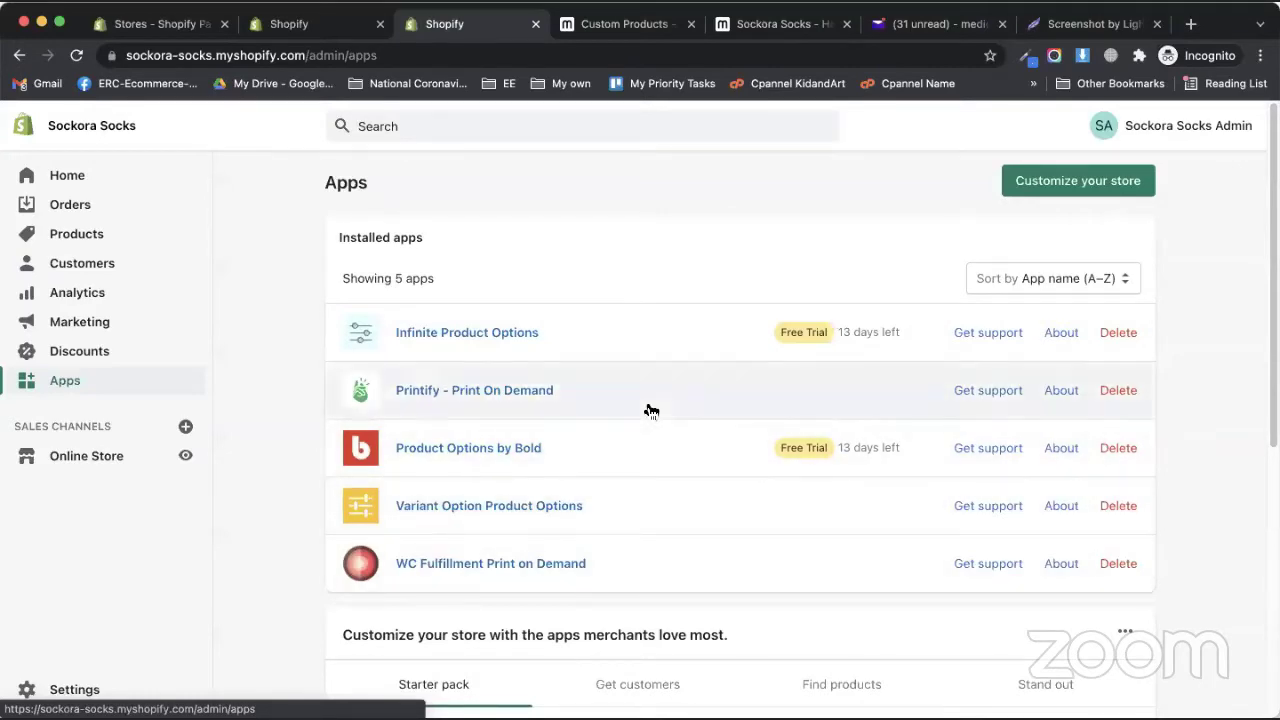
- Open the Printify app and scroll through its dashboard
left_click(648, 409)
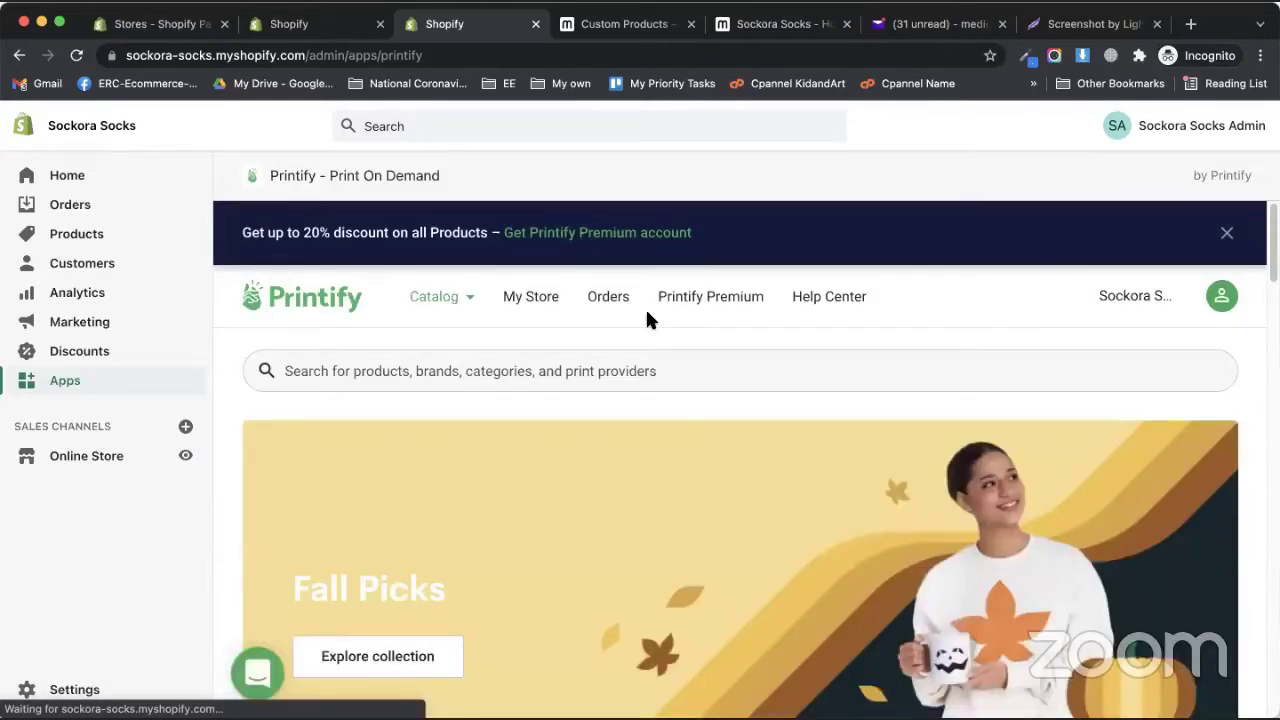
scroll(614, 400, "down", 3)
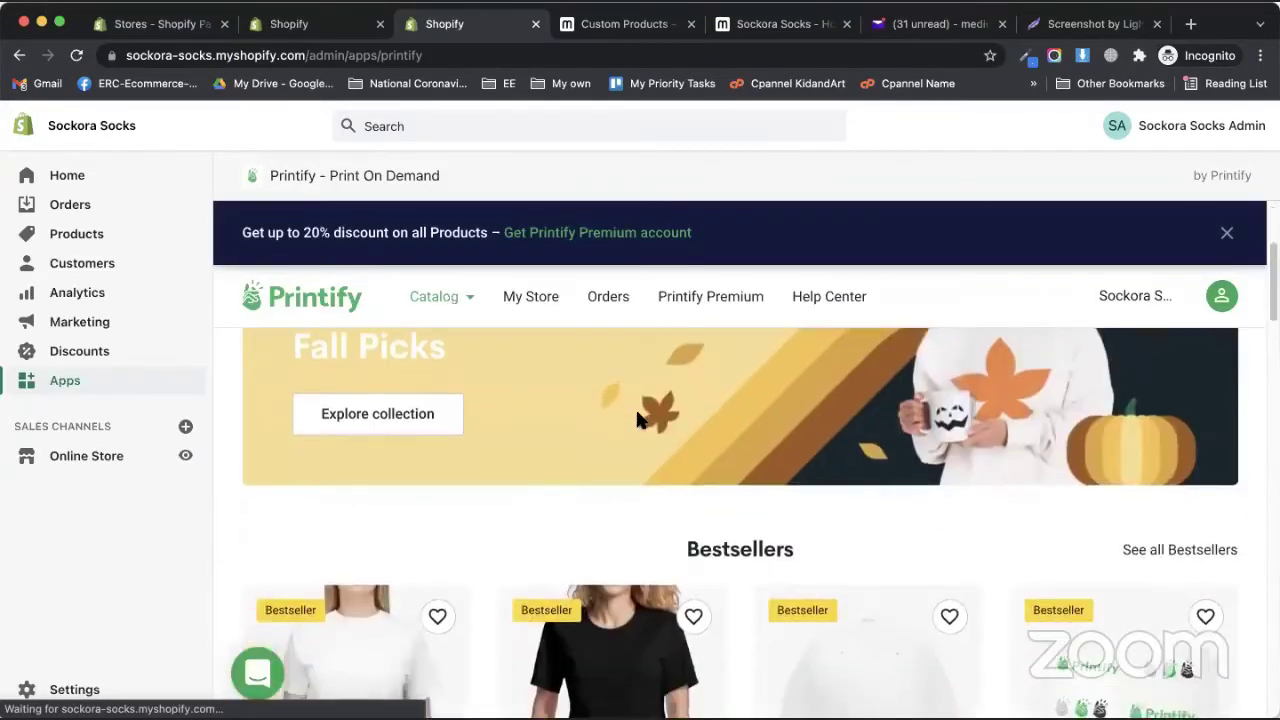
scroll(457, 326, "down", 2)
scroll(457, 326, "up", 6)
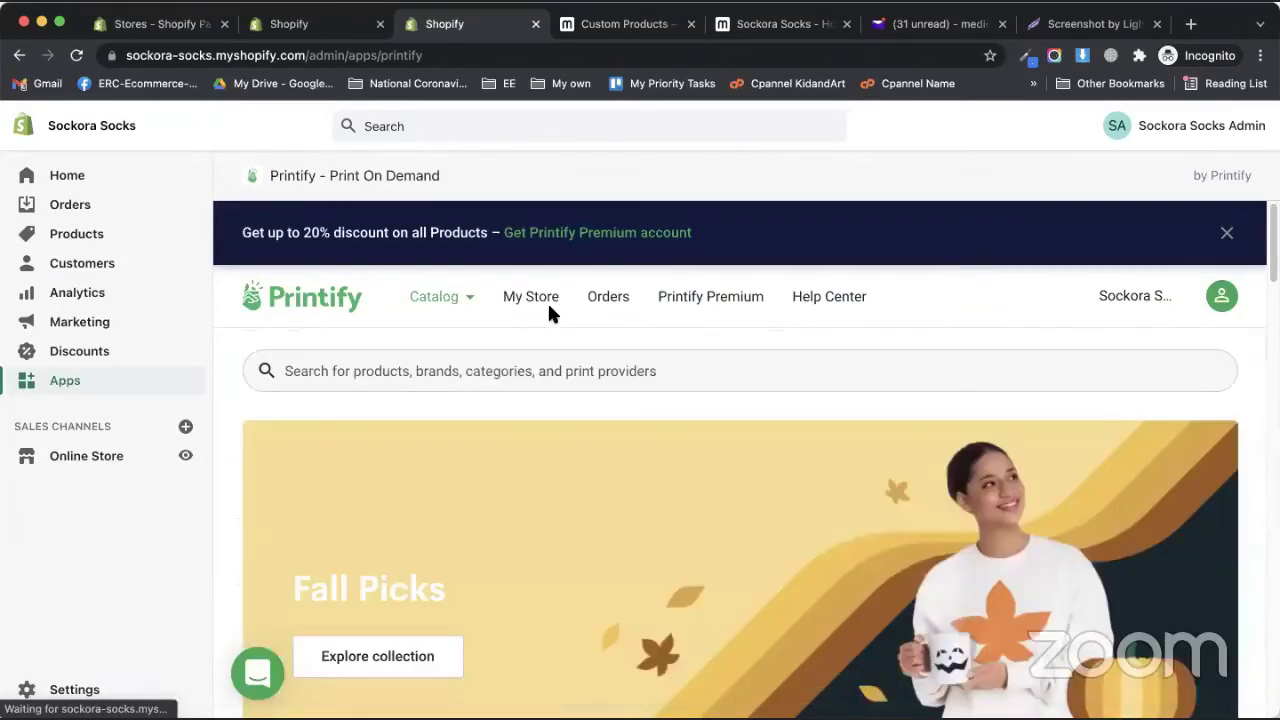
- View the Unisex Ultra Cotton Tee live from My Store, then switch to the Yahoo Mail inbox
left_click(530, 298)
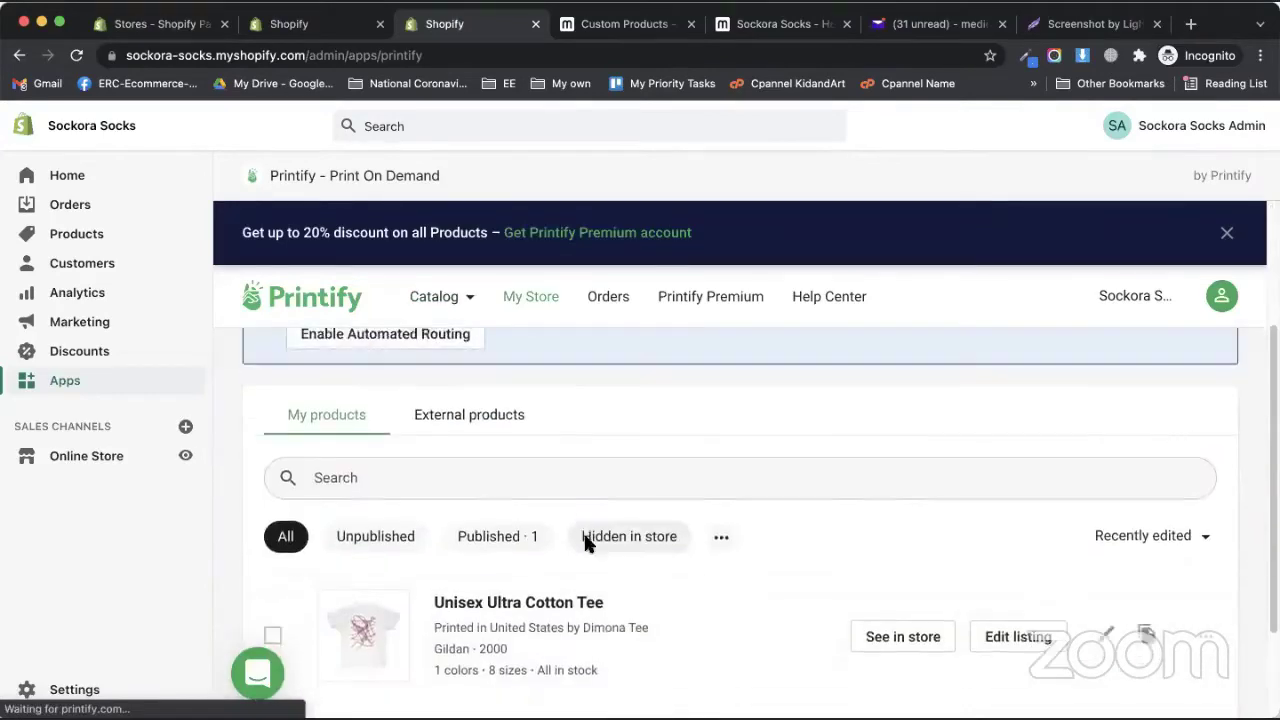
left_click(903, 620)
scroll(583, 501, "down", 4)
scroll(565, 540, "up", 3)
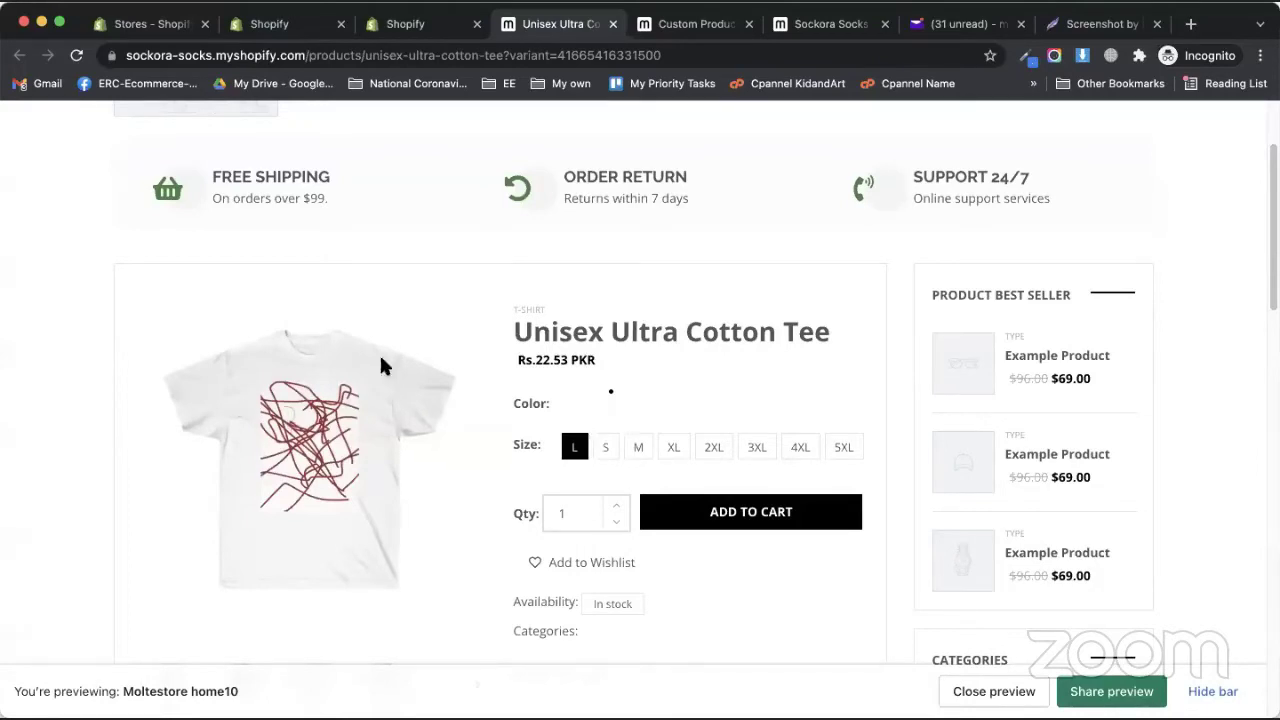
left_click(955, 24)
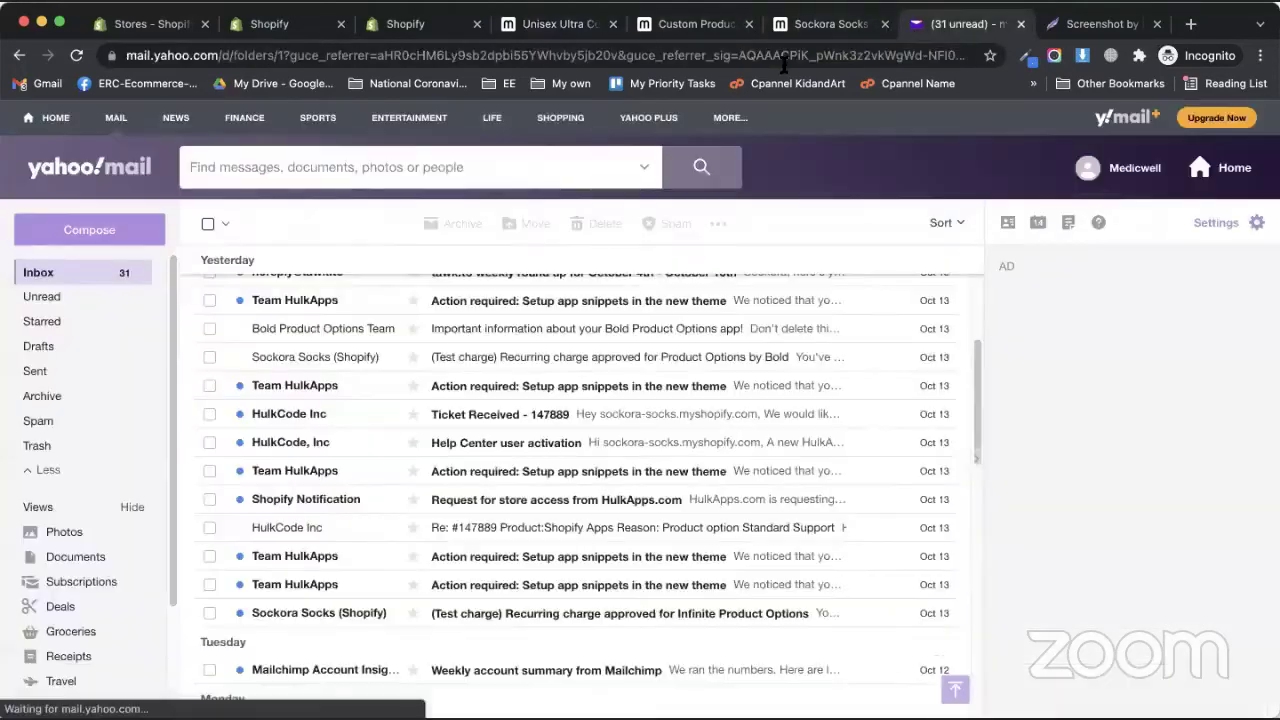
- Go to the Google homepage and enter 'shopify theme detector' in the search box
type("google")
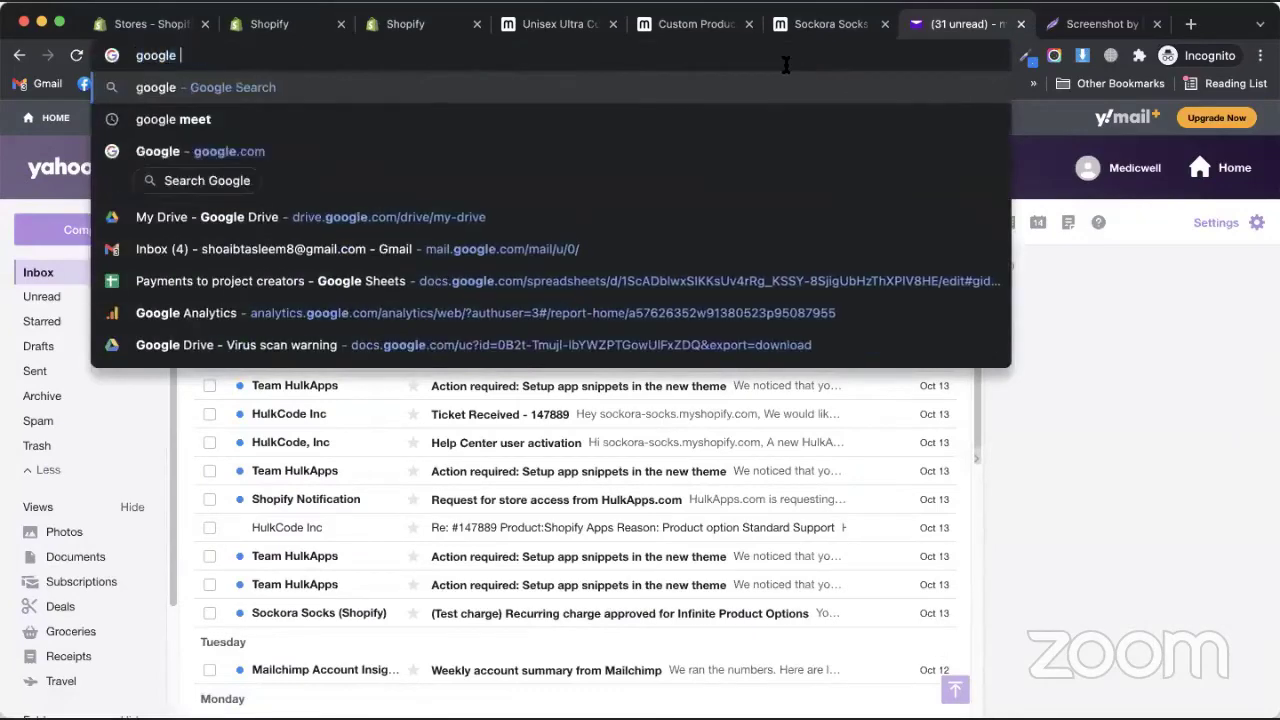
key("Return")
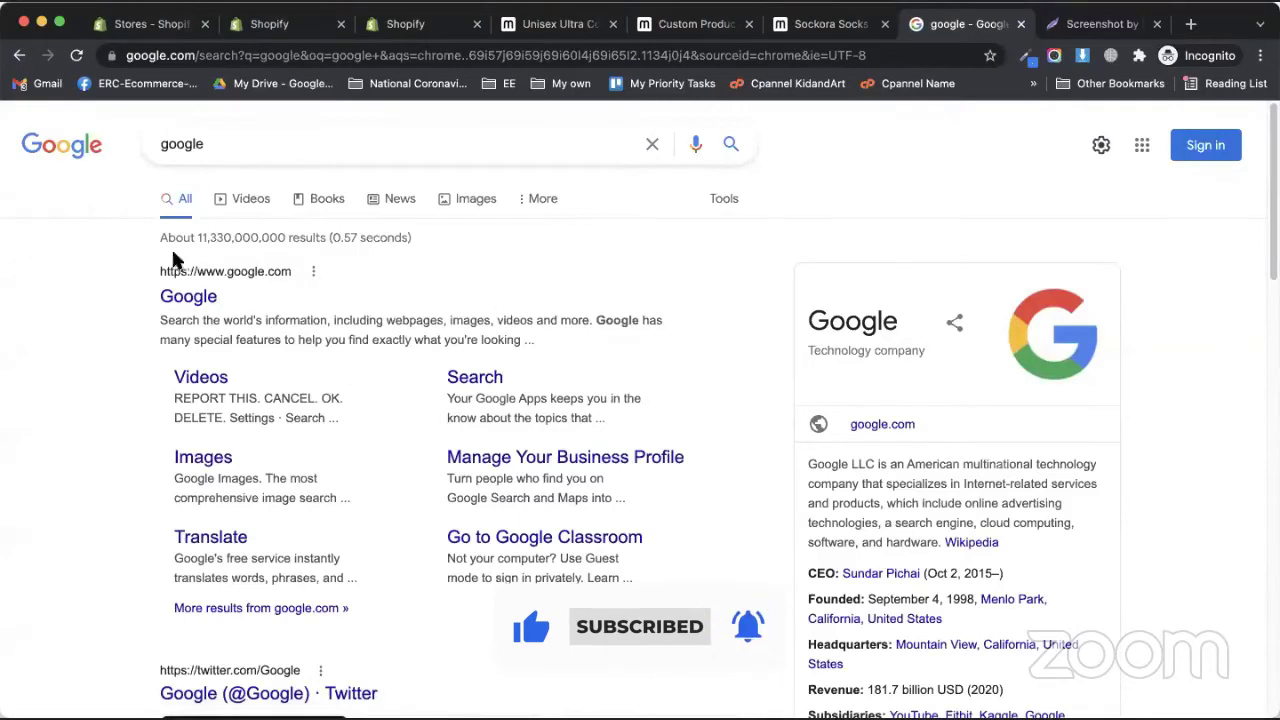
left_click(197, 293)
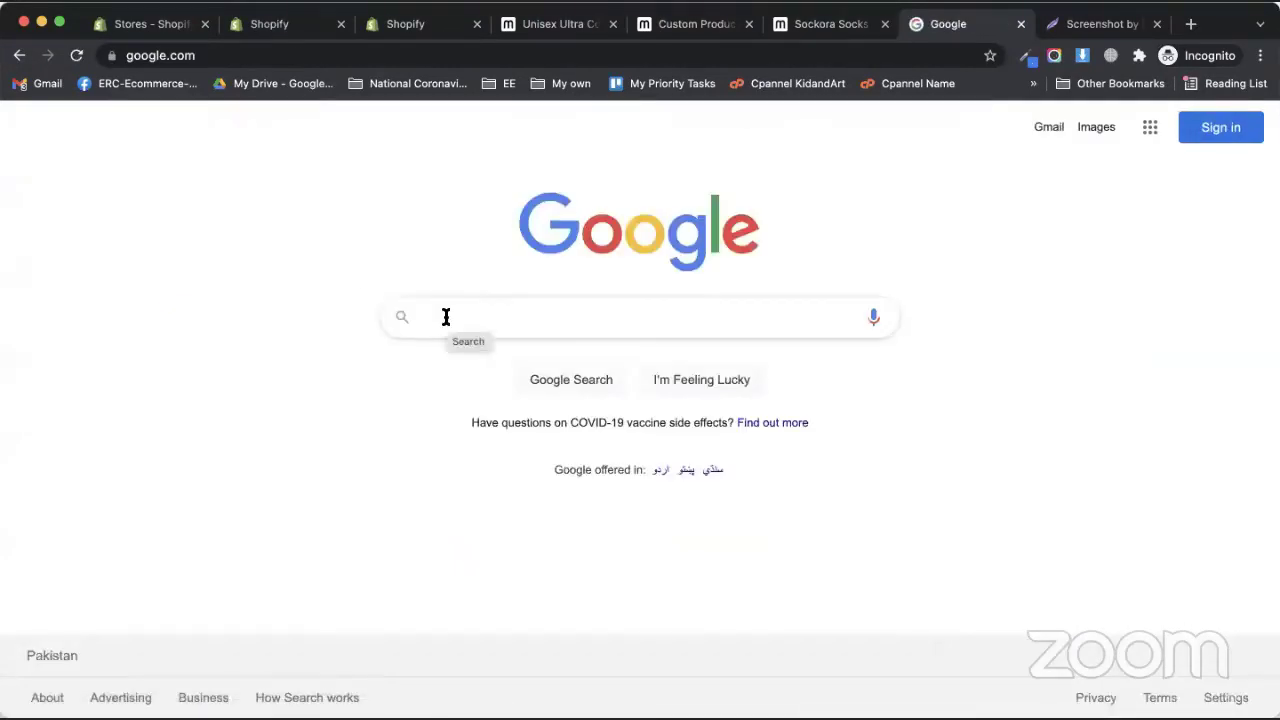
type("shopify r")
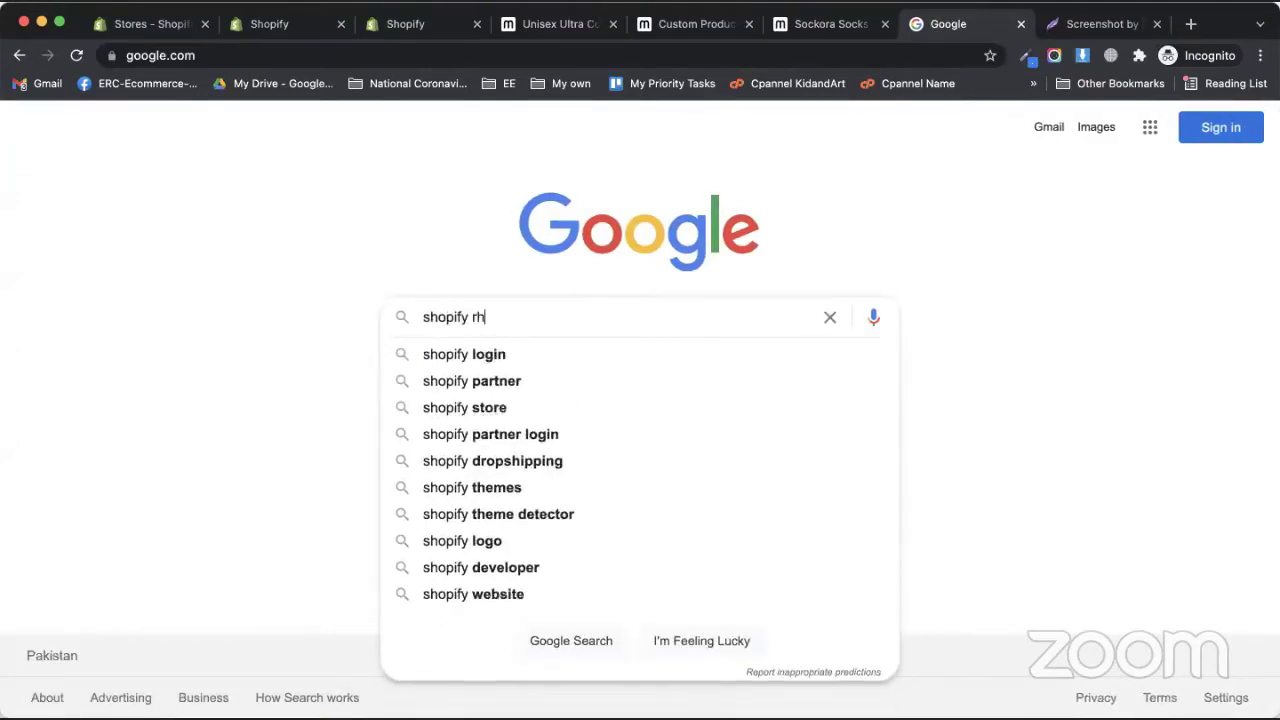
key("BackSpace")
type("th")
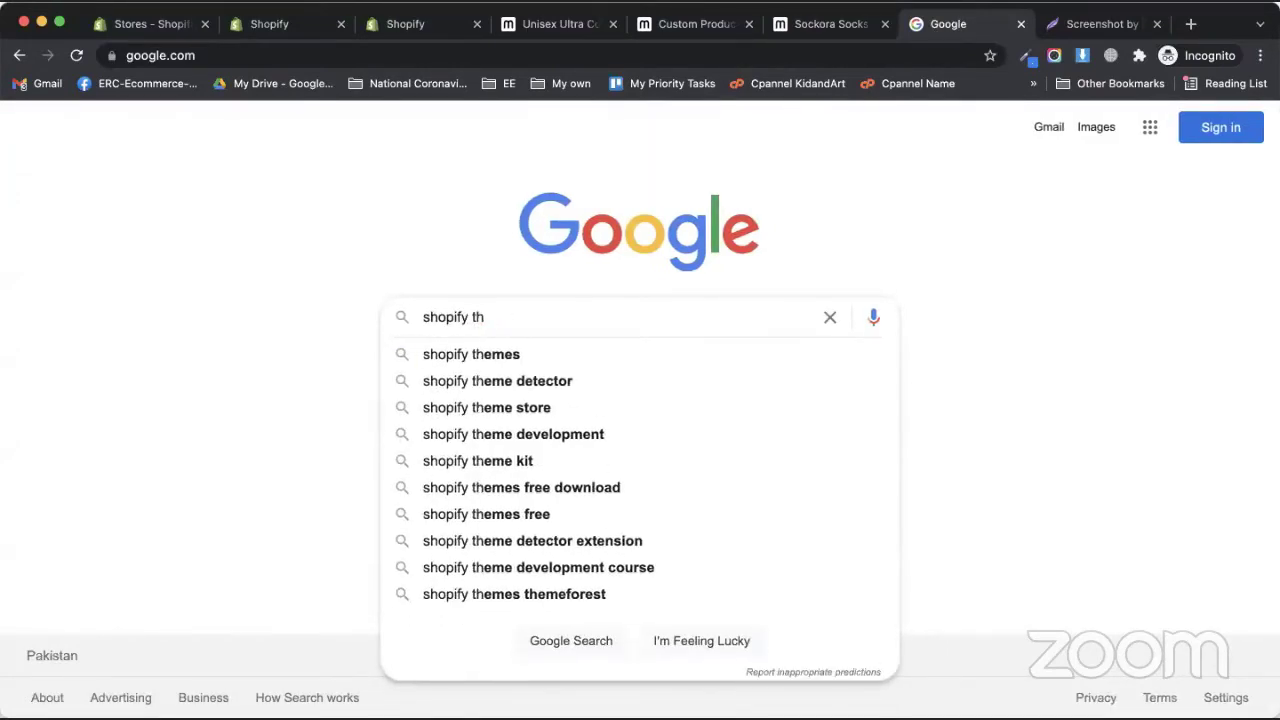
type("eme dete")
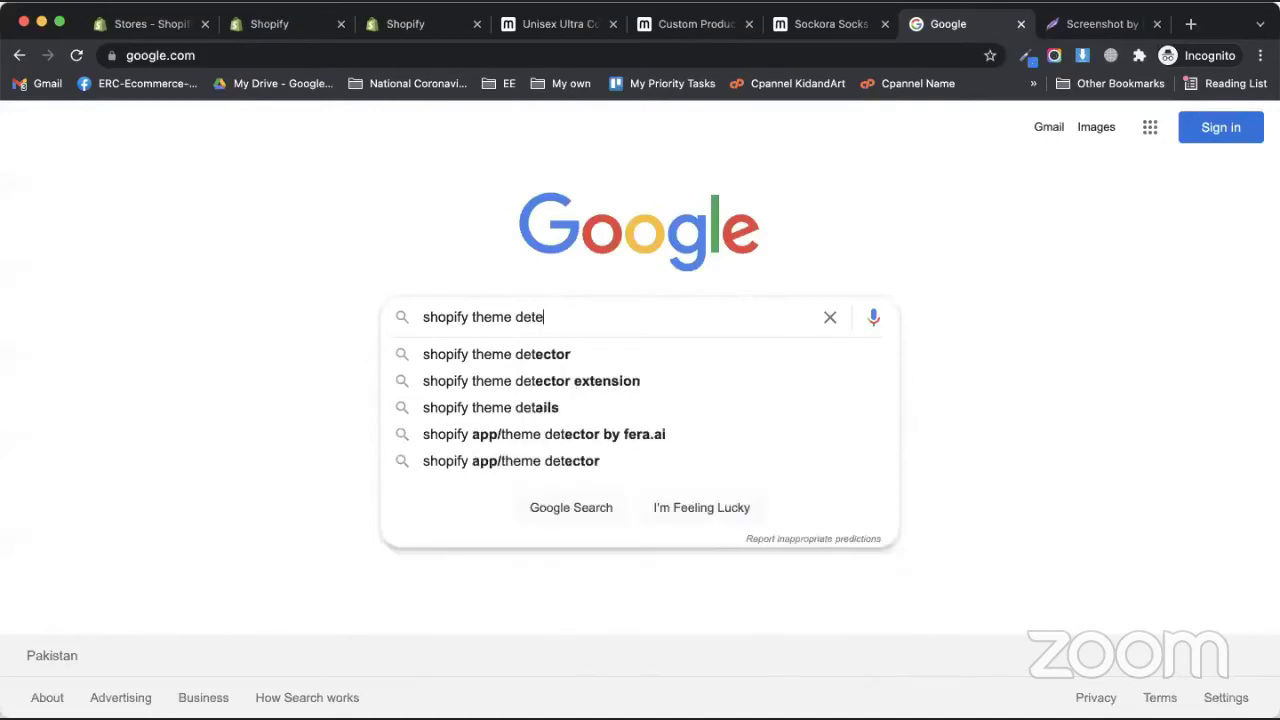
type("ctor")
key("Return")
left_click(290, 515)
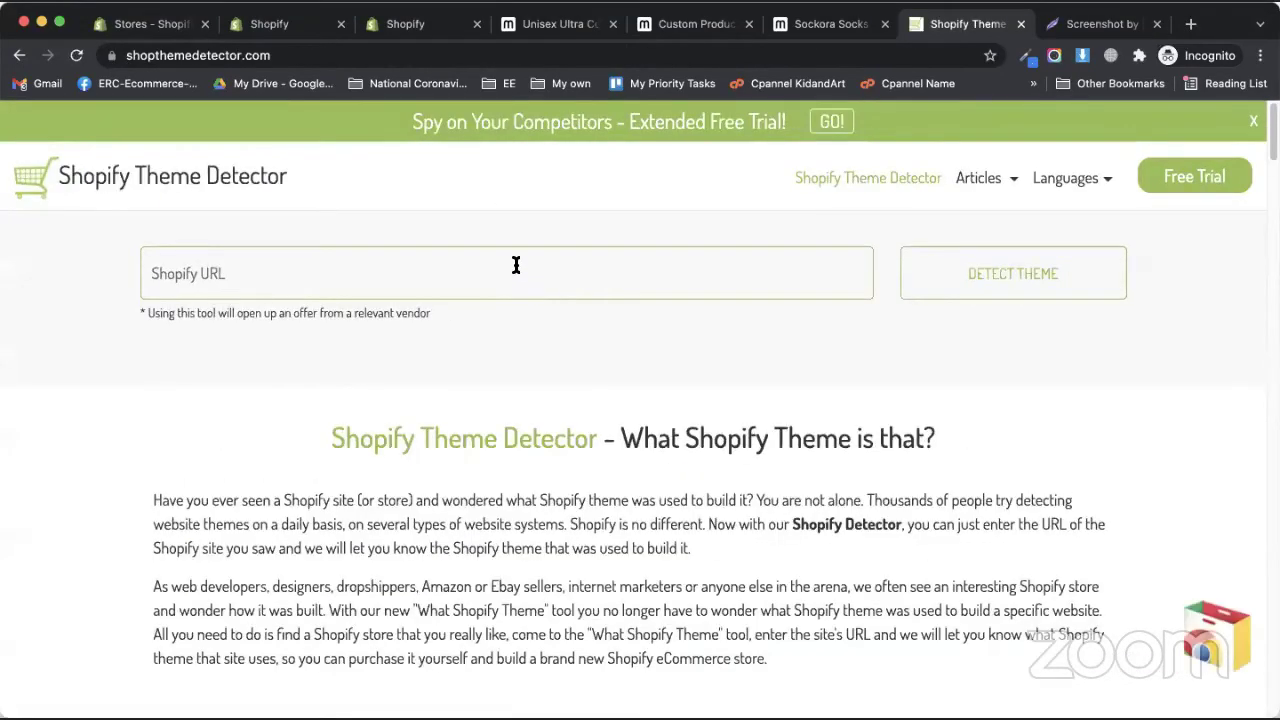
left_click(516, 269)
type("ww")
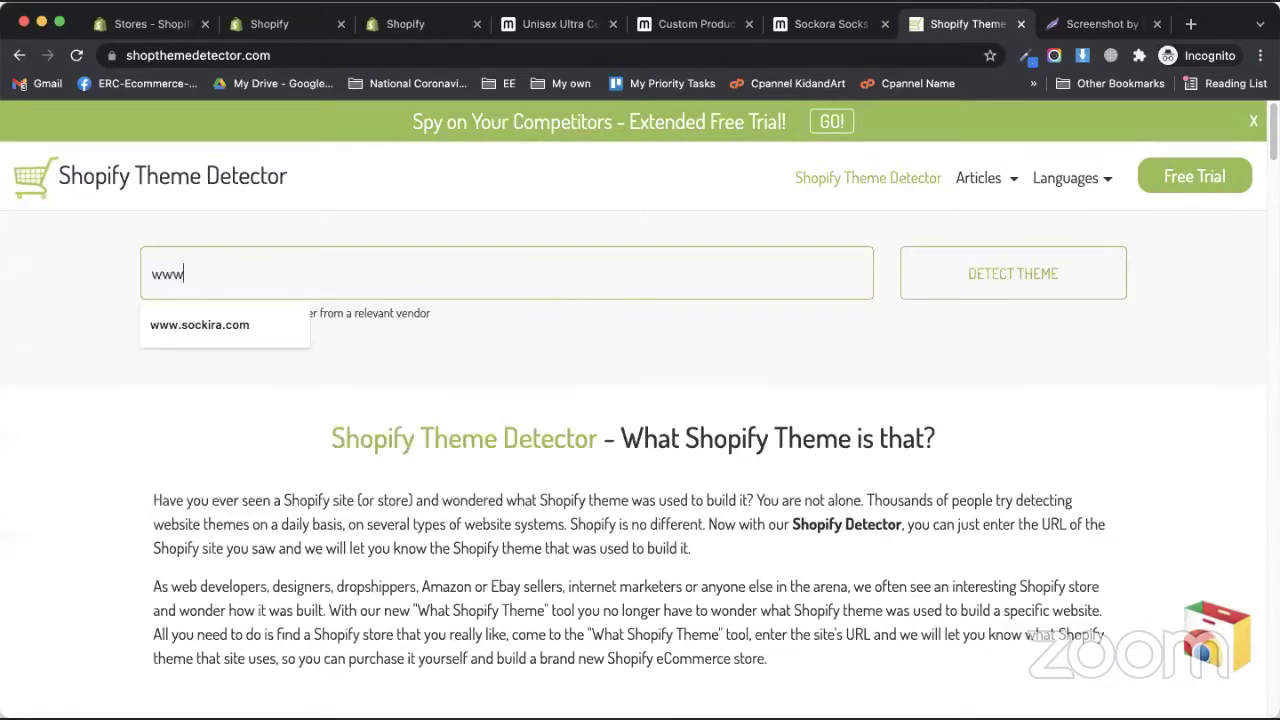
type("w")
key("Down")
key("Return")
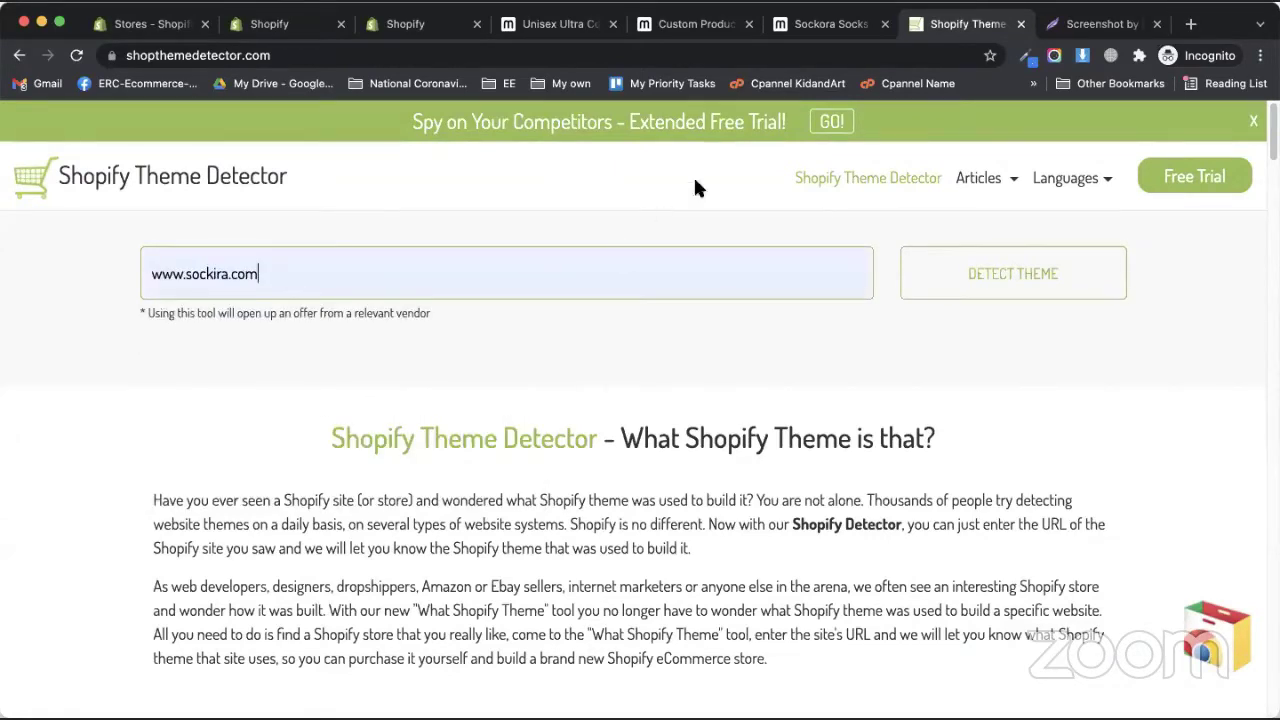
left_click(971, 287)
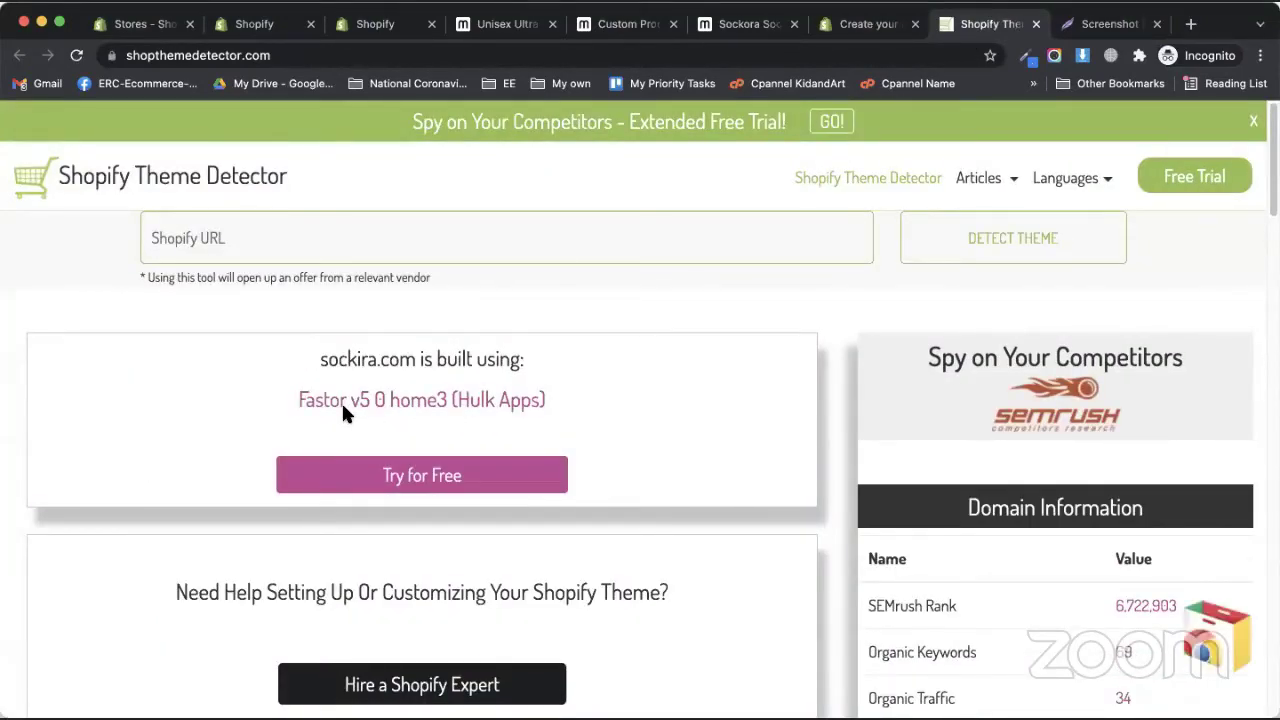
- Select the detected theme name, Fastor v5 0 home3 (Hulk Apps)
left_click_drag(253, 402, 610, 402)
left_click(588, 402)
triple_click(201, 406)
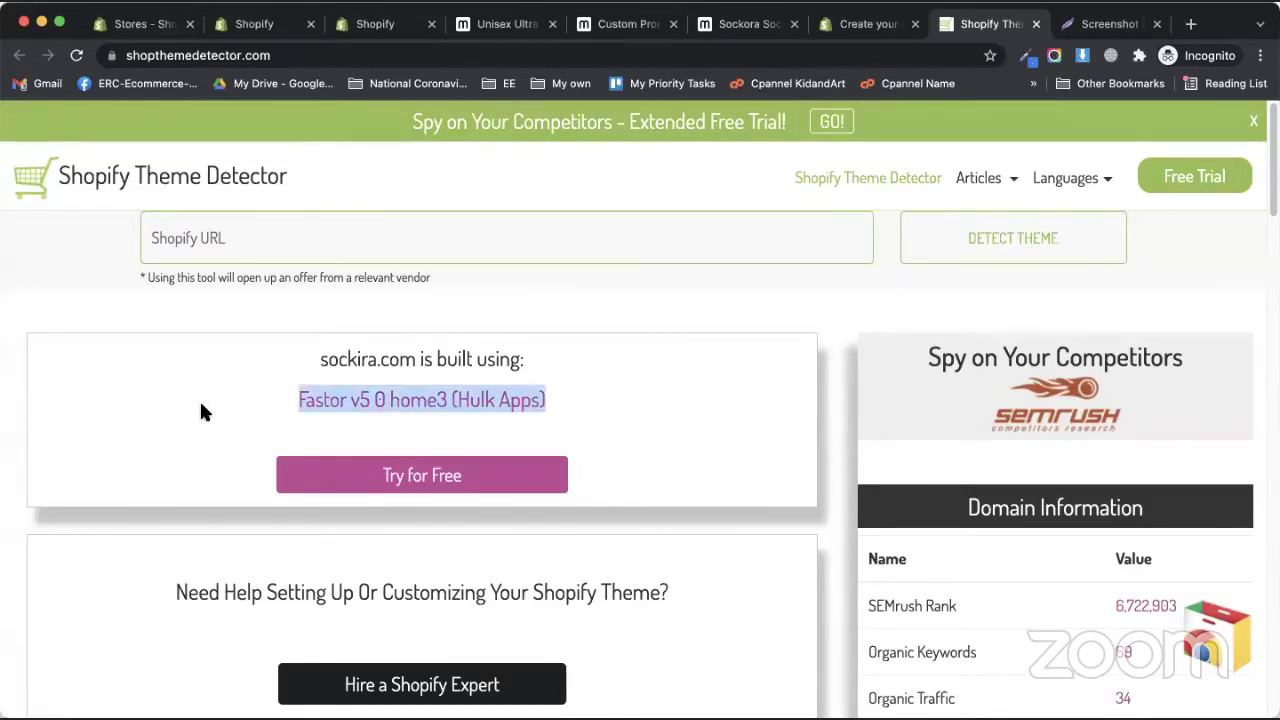
left_click_drag(251, 404, 597, 406)
left_click(597, 413)
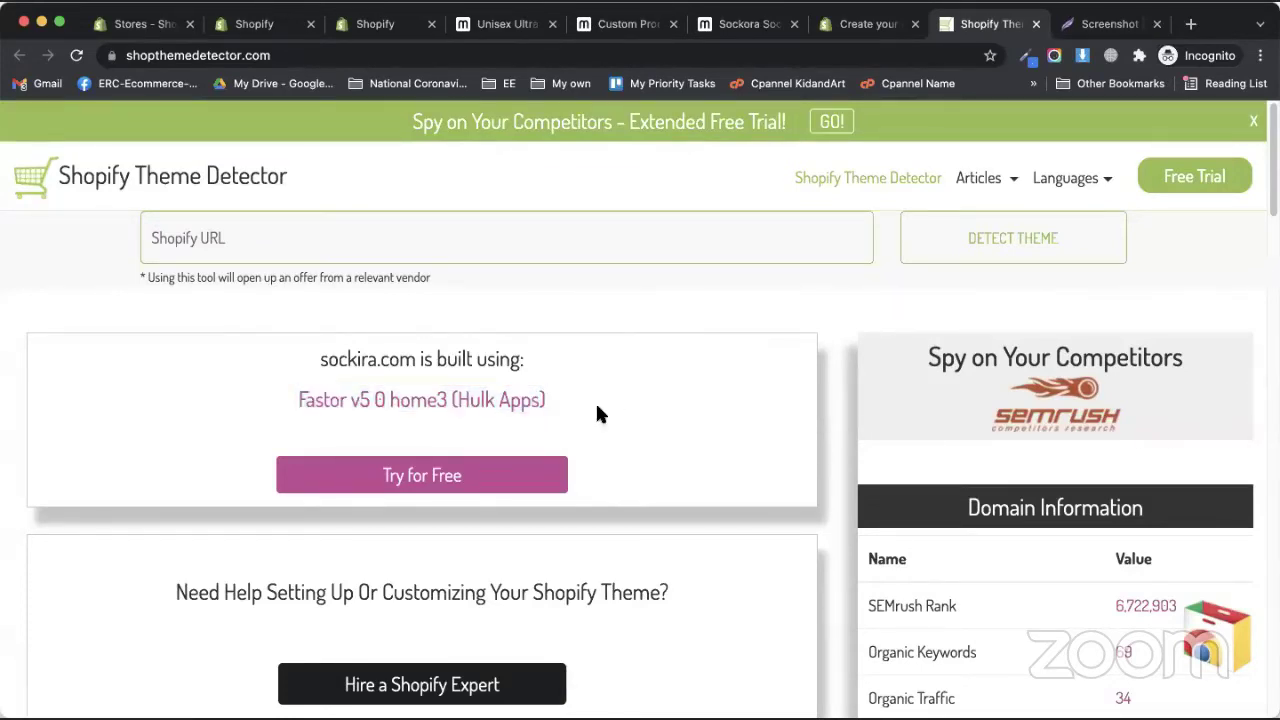
triple_click(211, 411)
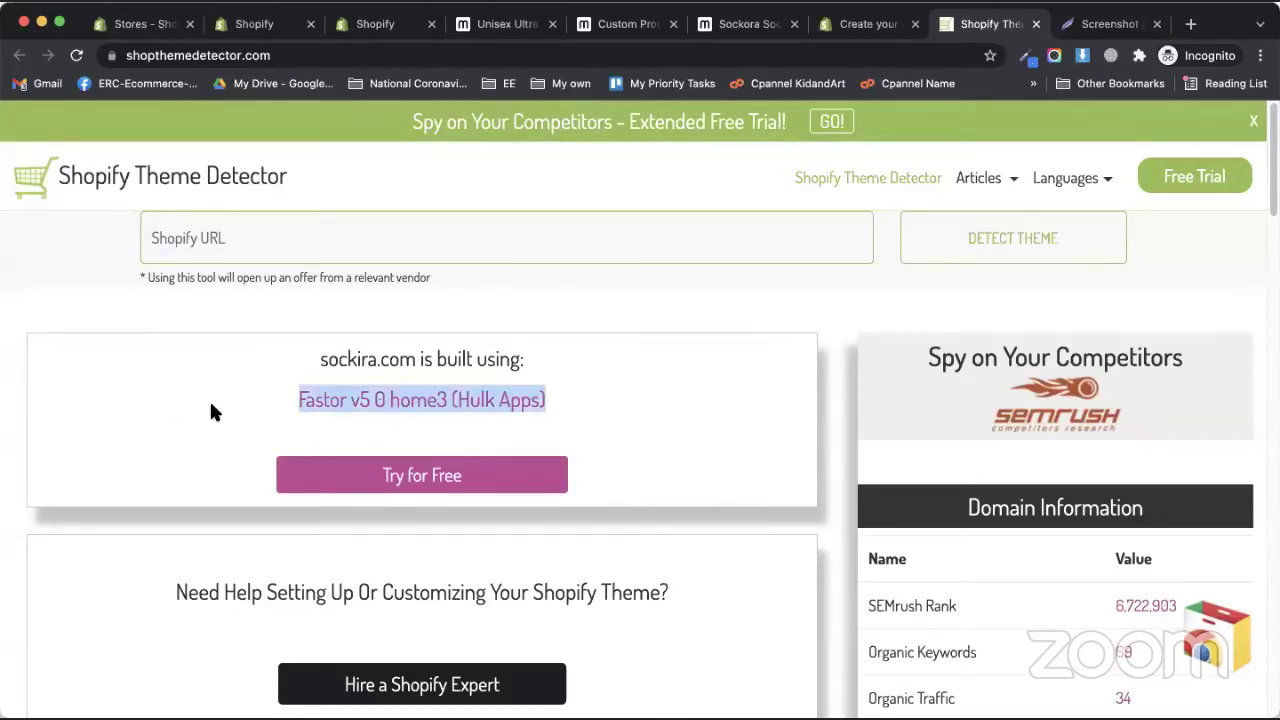
left_click(211, 411)
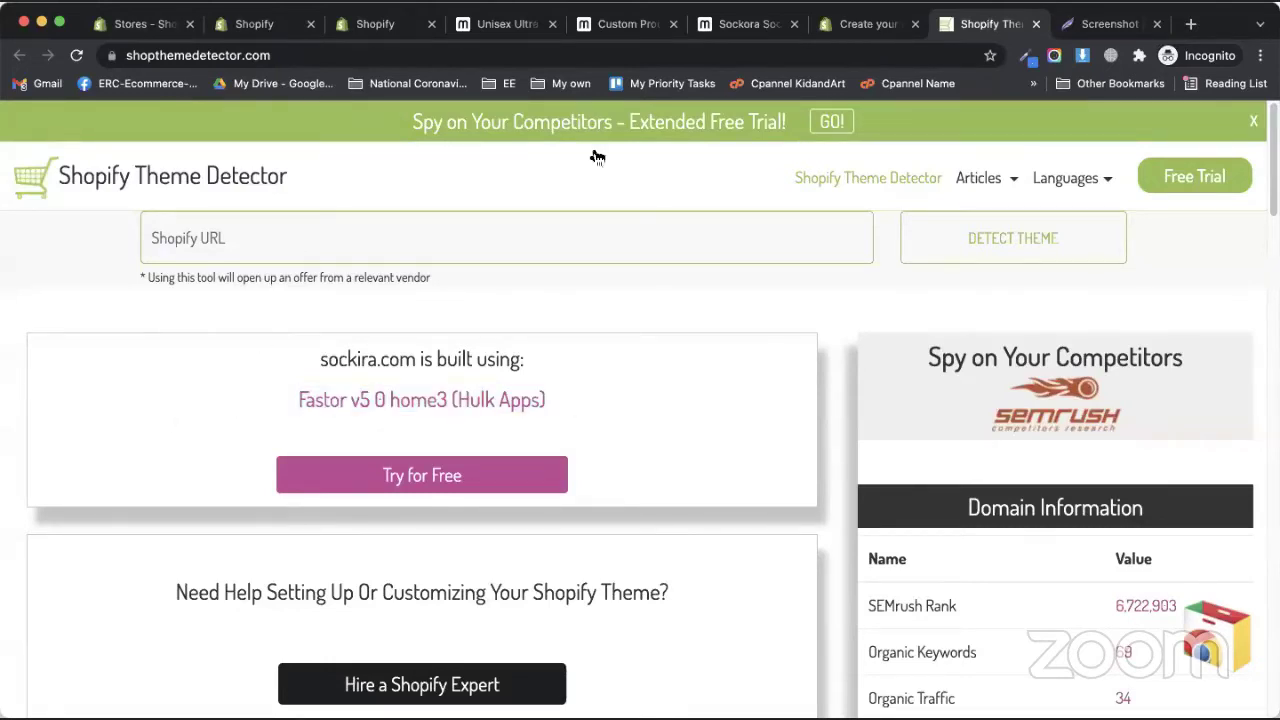
left_click(1110, 28)
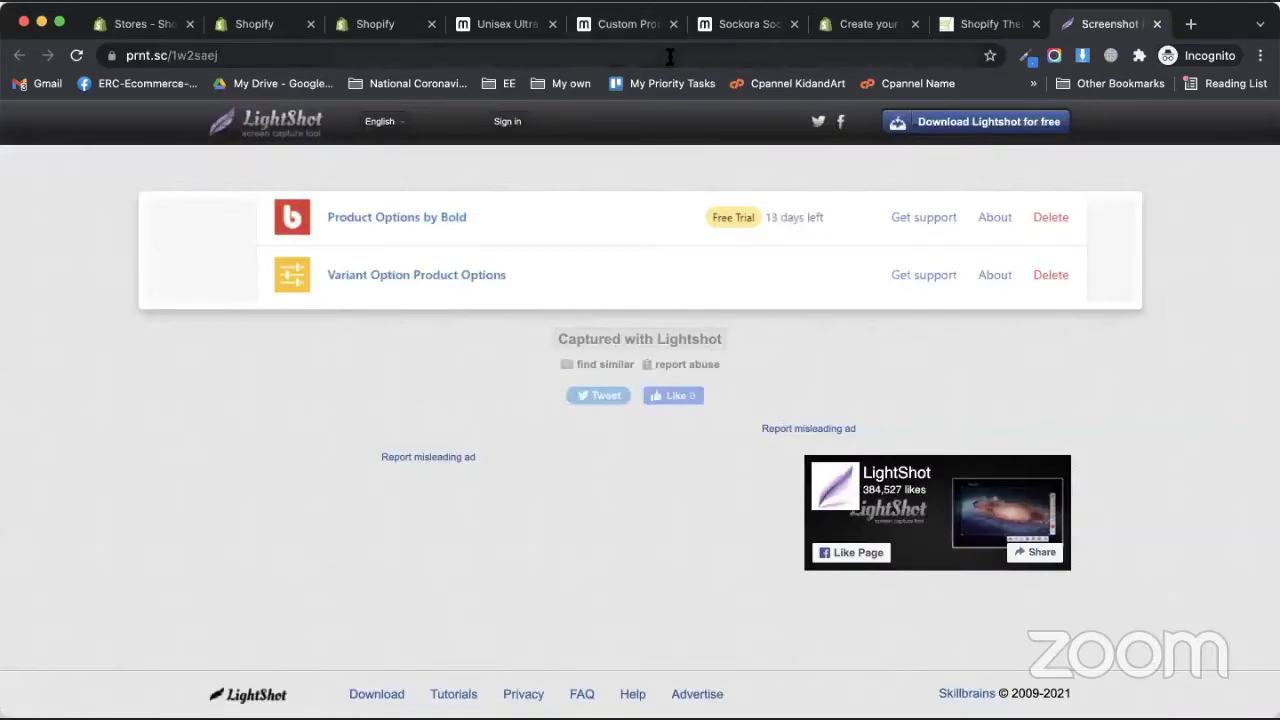
- Search 'export leftover', open the exportleftovers.com store and select its web address
left_click(670, 57)
type("export")
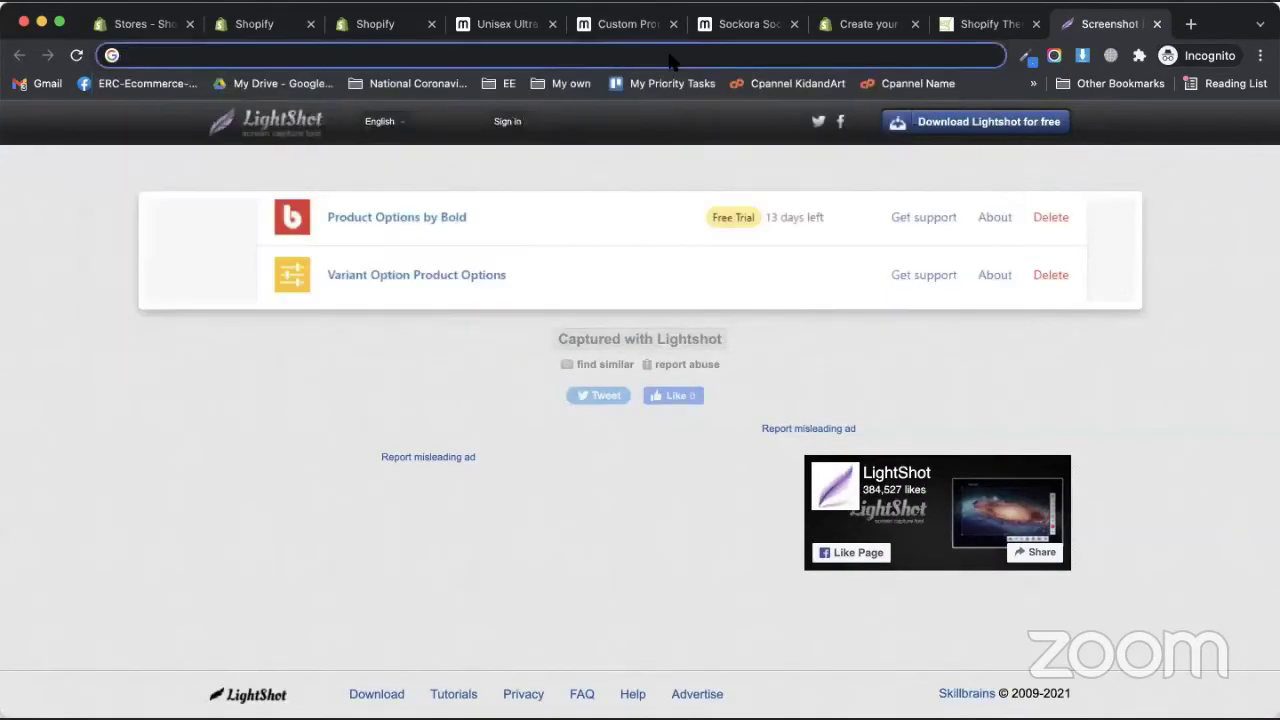
type(" leftover")
key("Return")
left_click(290, 300)
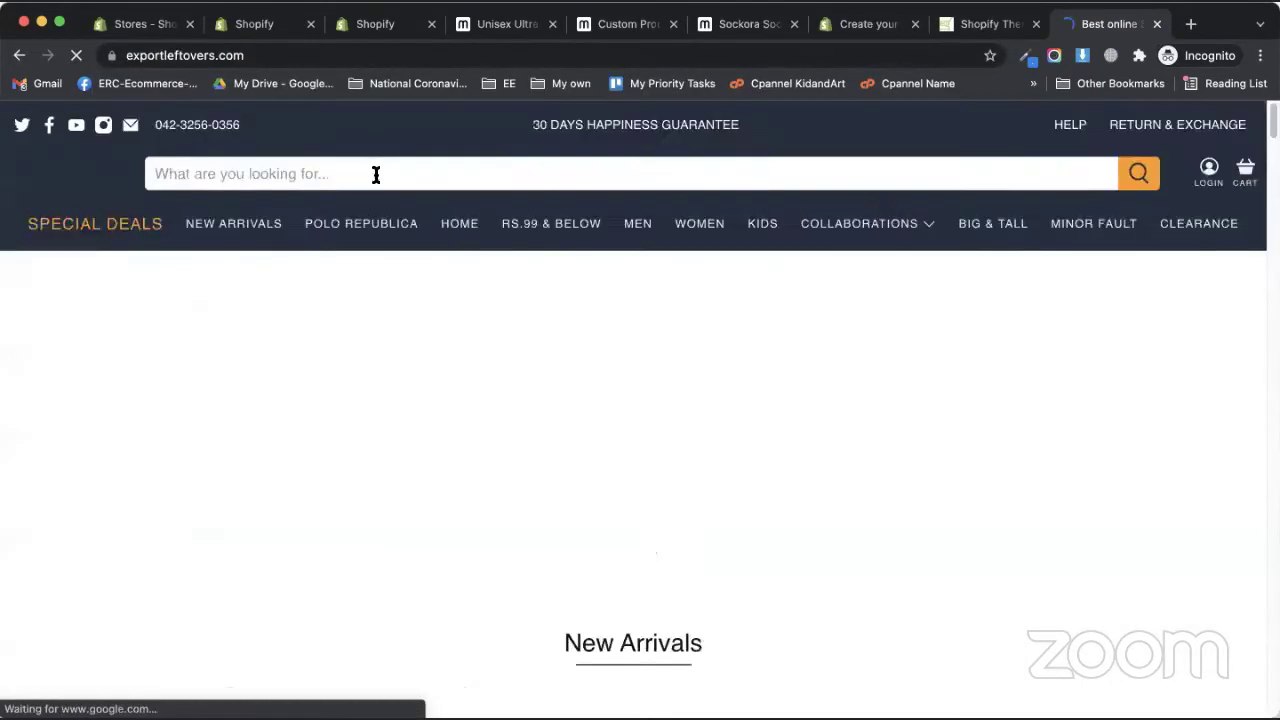
left_click(345, 62)
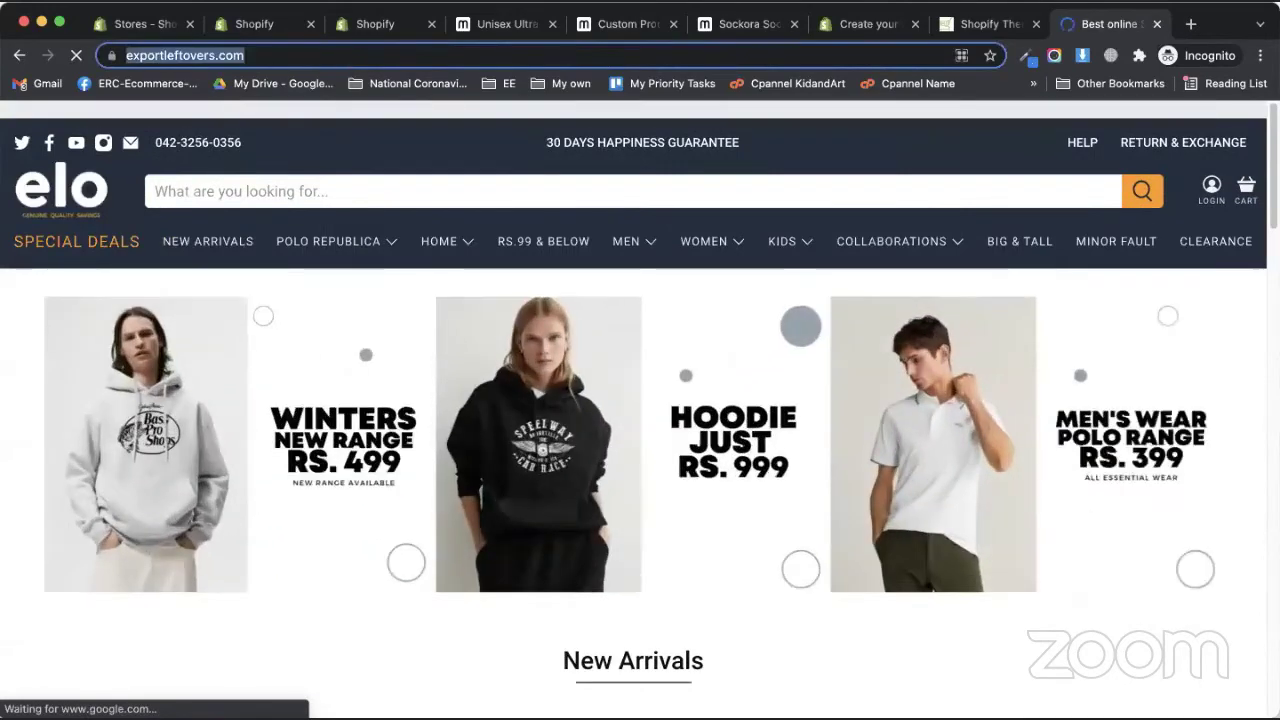
- Paste the exportleftovers.com address into the Theme Detector and detect its theme
left_click(866, 38)
left_click(980, 24)
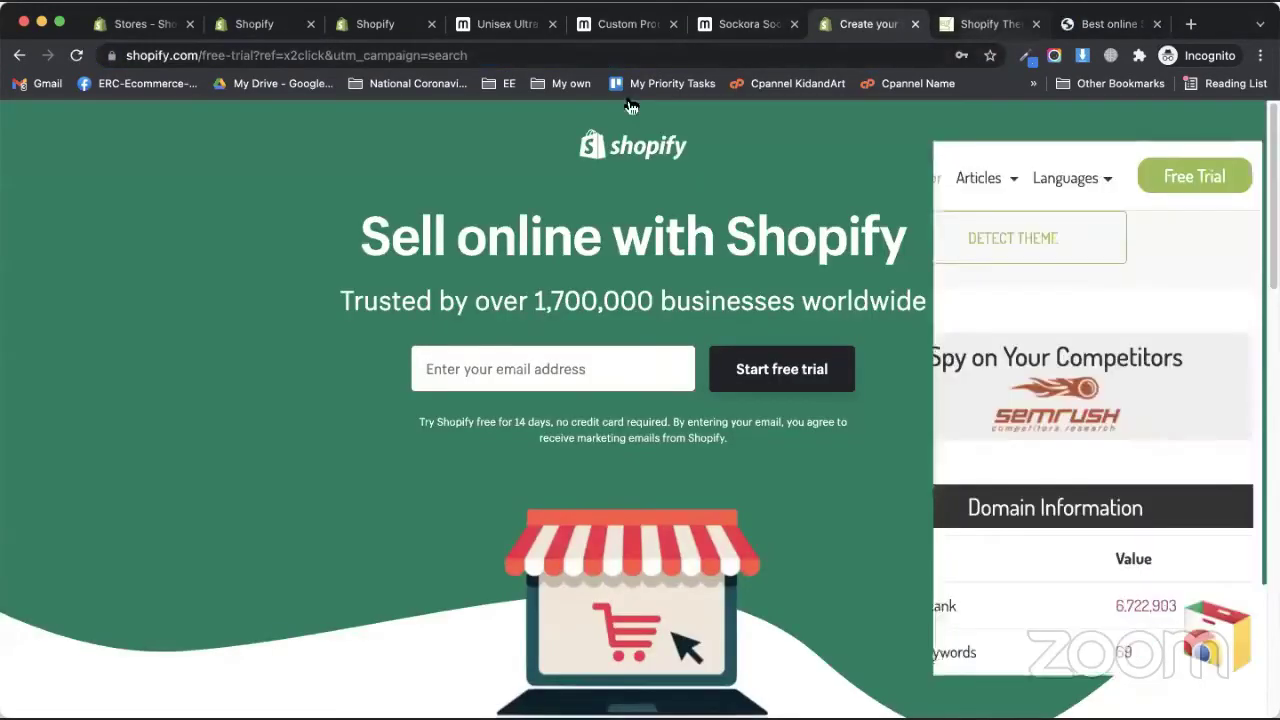
left_click(278, 233)
type("https://www.expertleftovers.com/")
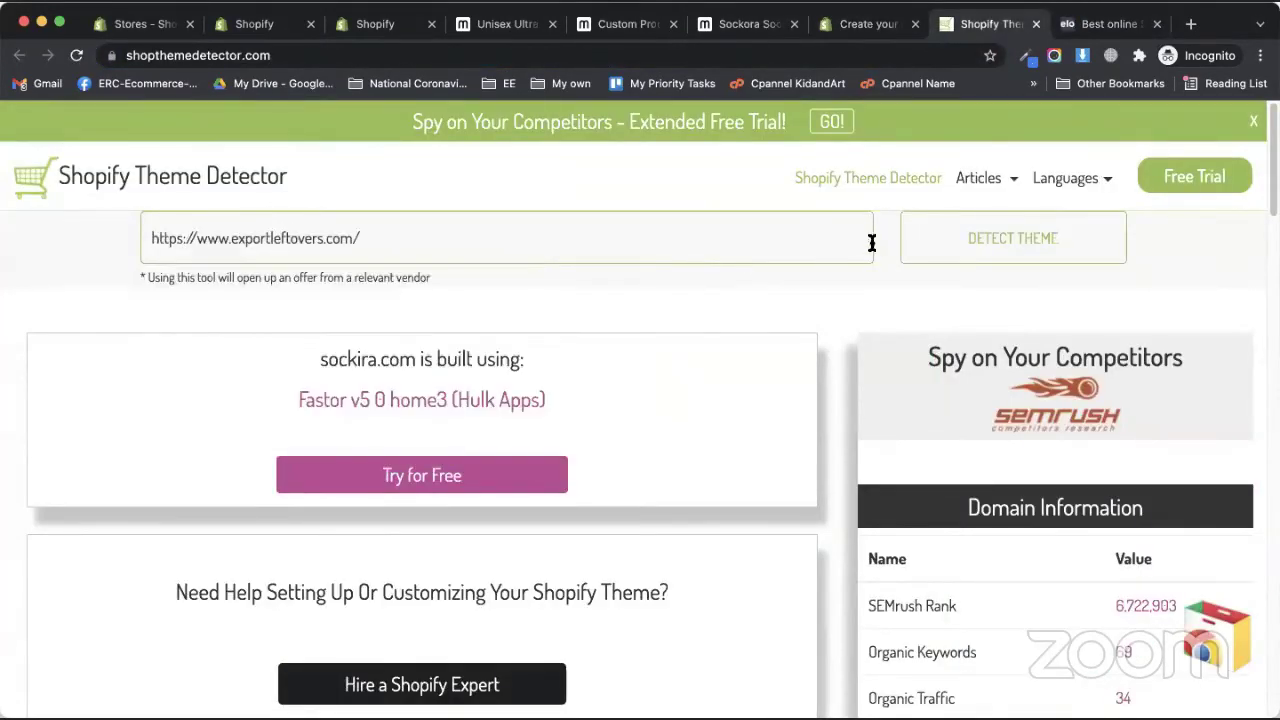
left_click(909, 250)
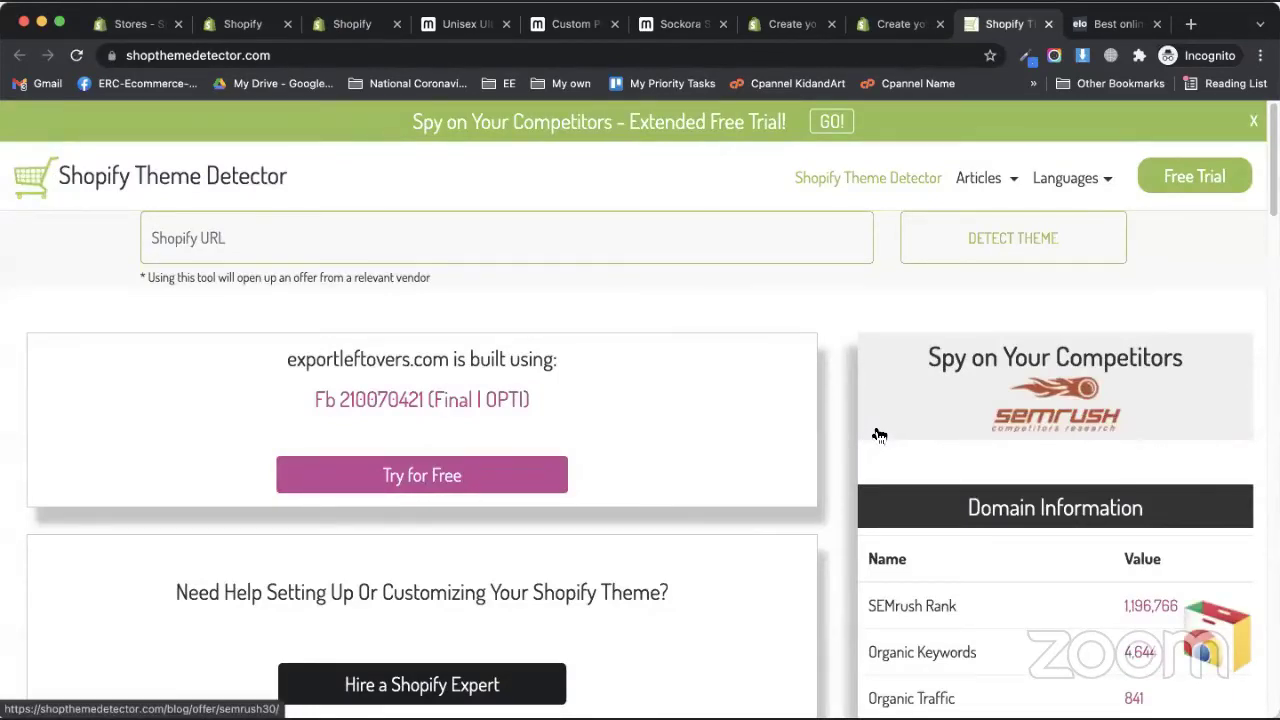
- Copy the theme name 'Fb 210070421 (Final | OPTI)' and search Google for it
triple_click(354, 399)
right_click(486, 405)
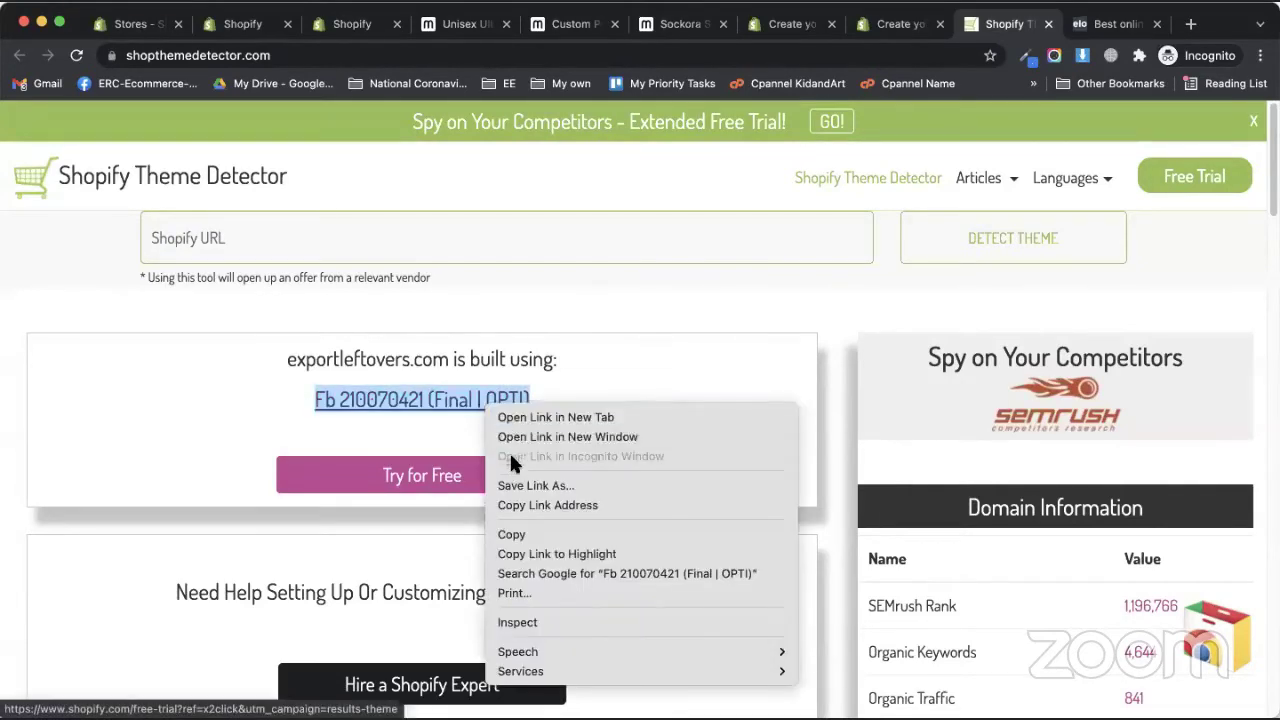
left_click(517, 532)
left_click(1112, 23)
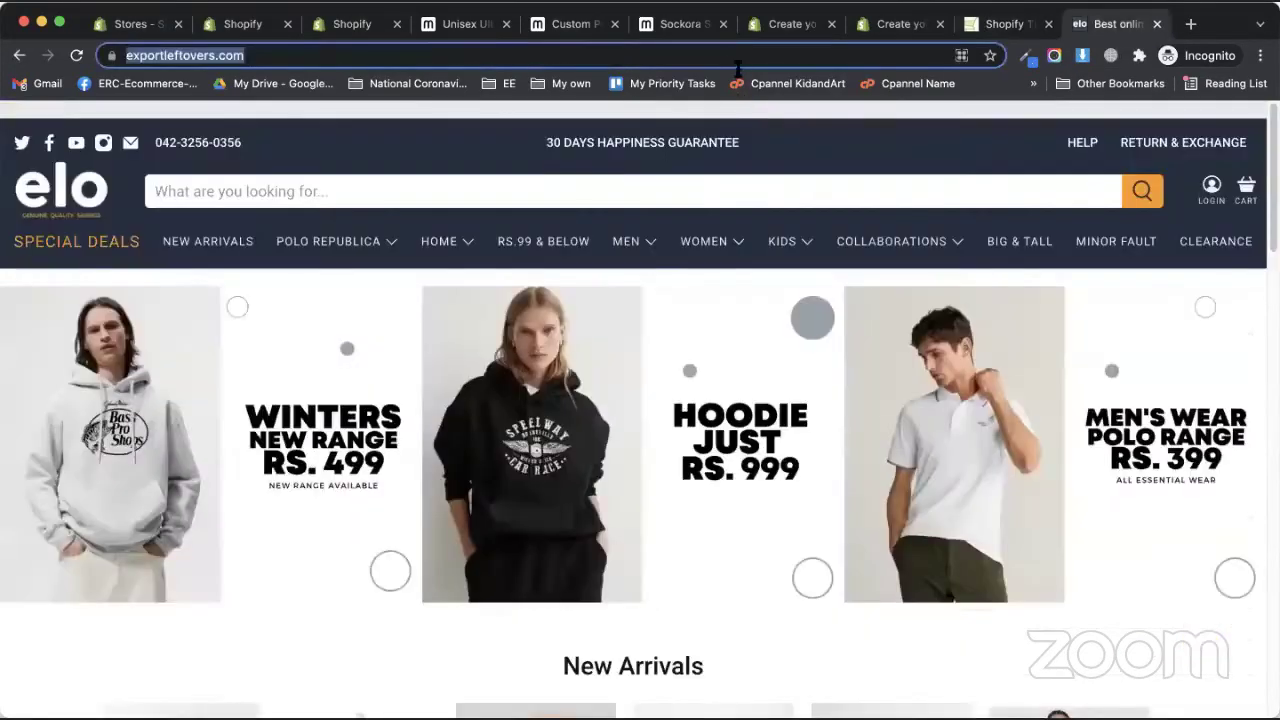
right_click(731, 52)
left_click(760, 211)
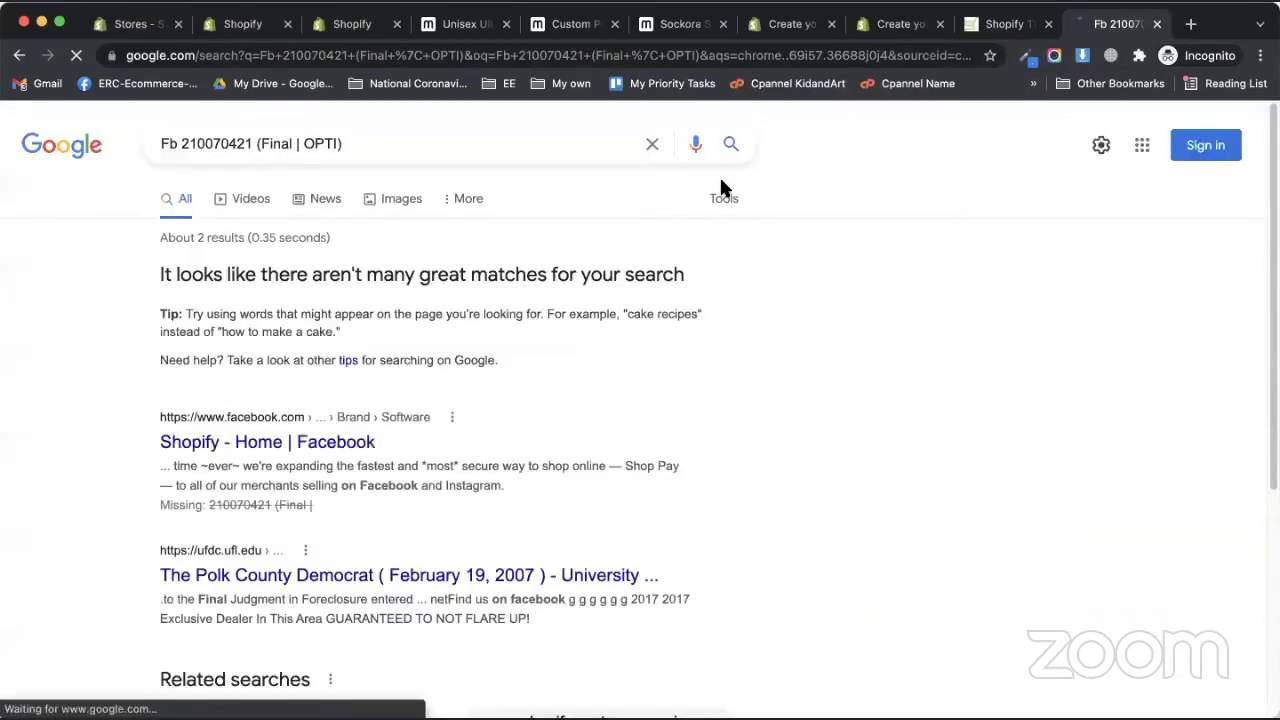
scroll(200, 543, "down", 5)
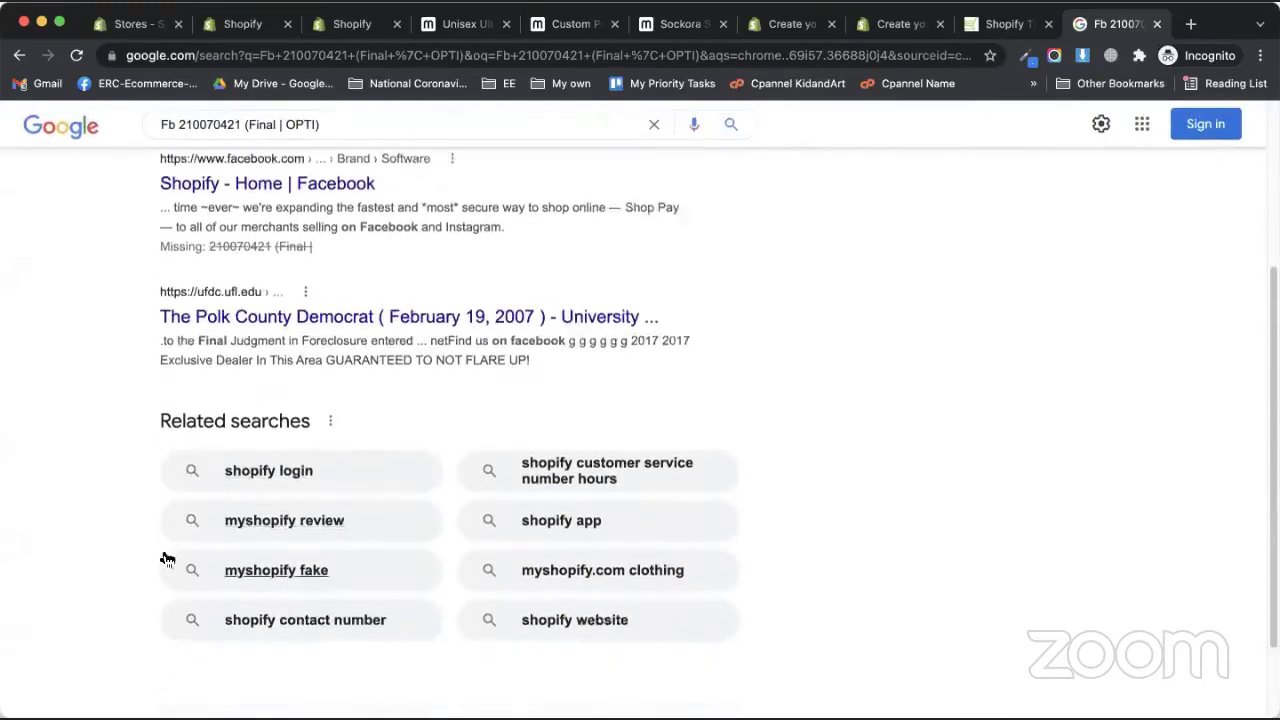
- Search Google for 'elo' and open the elo store at exportleftovers.com
left_click(1000, 24)
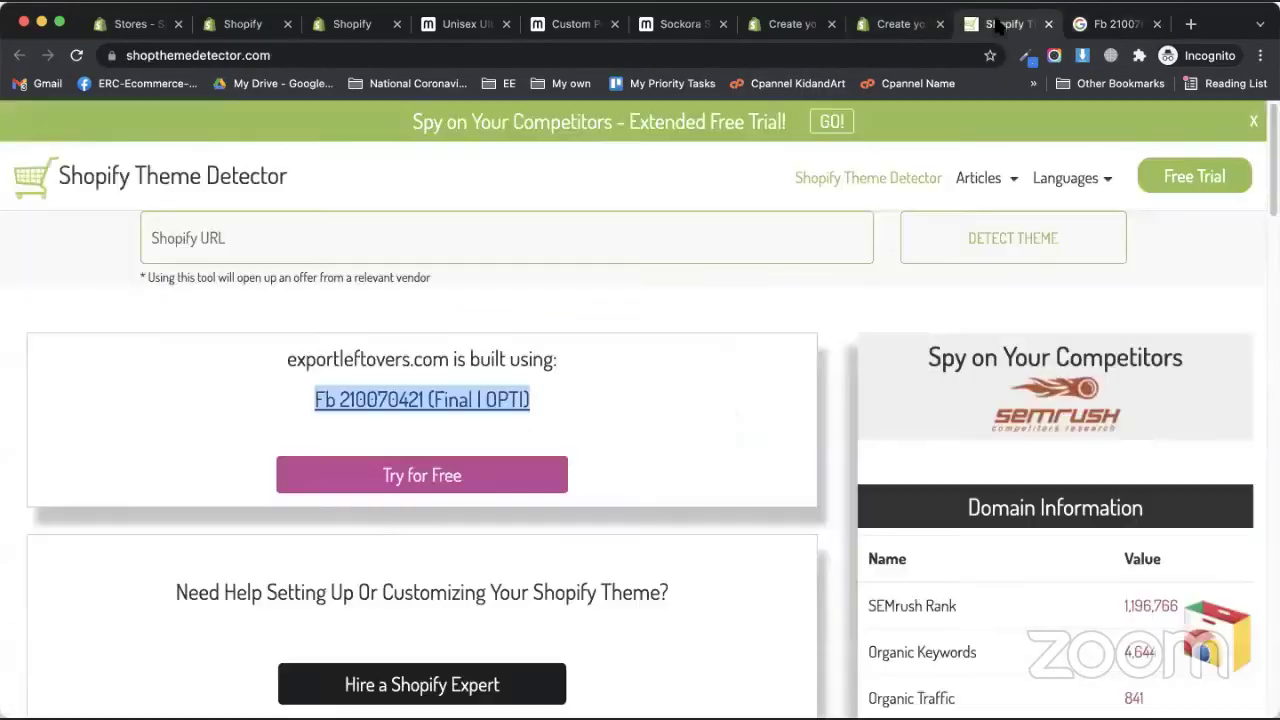
left_click(1127, 24)
left_click(732, 58)
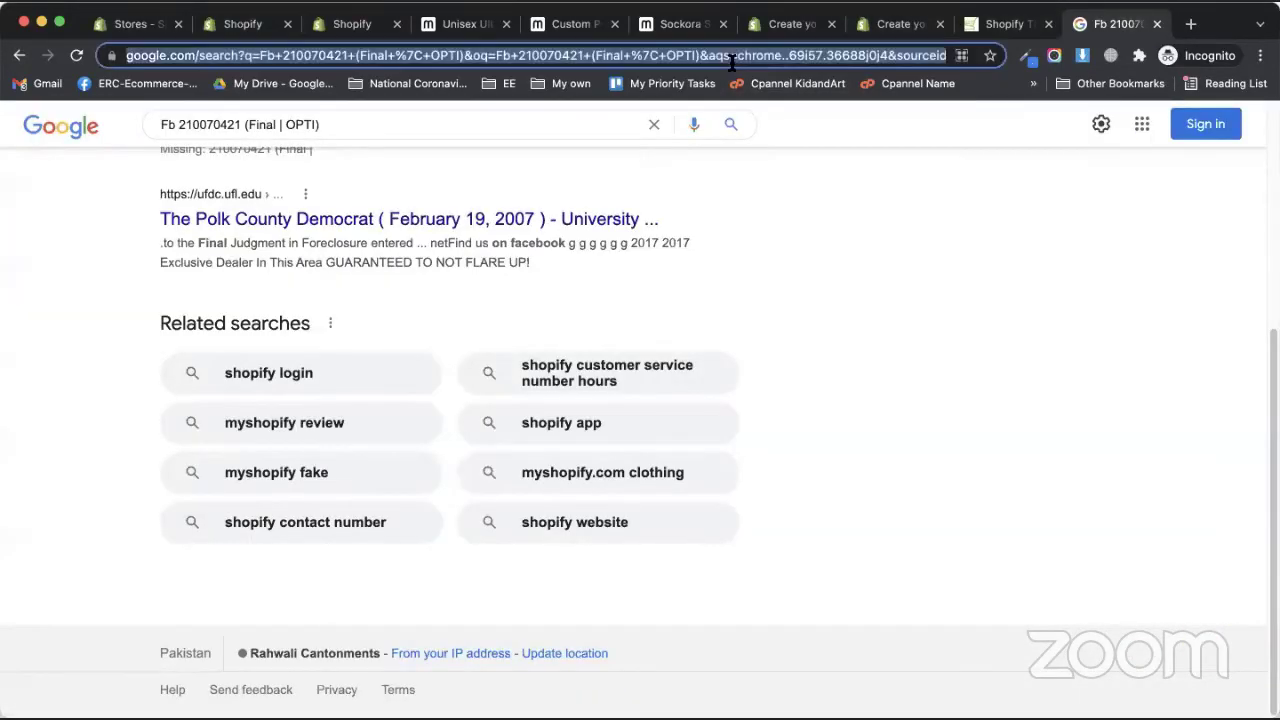
type("elo")
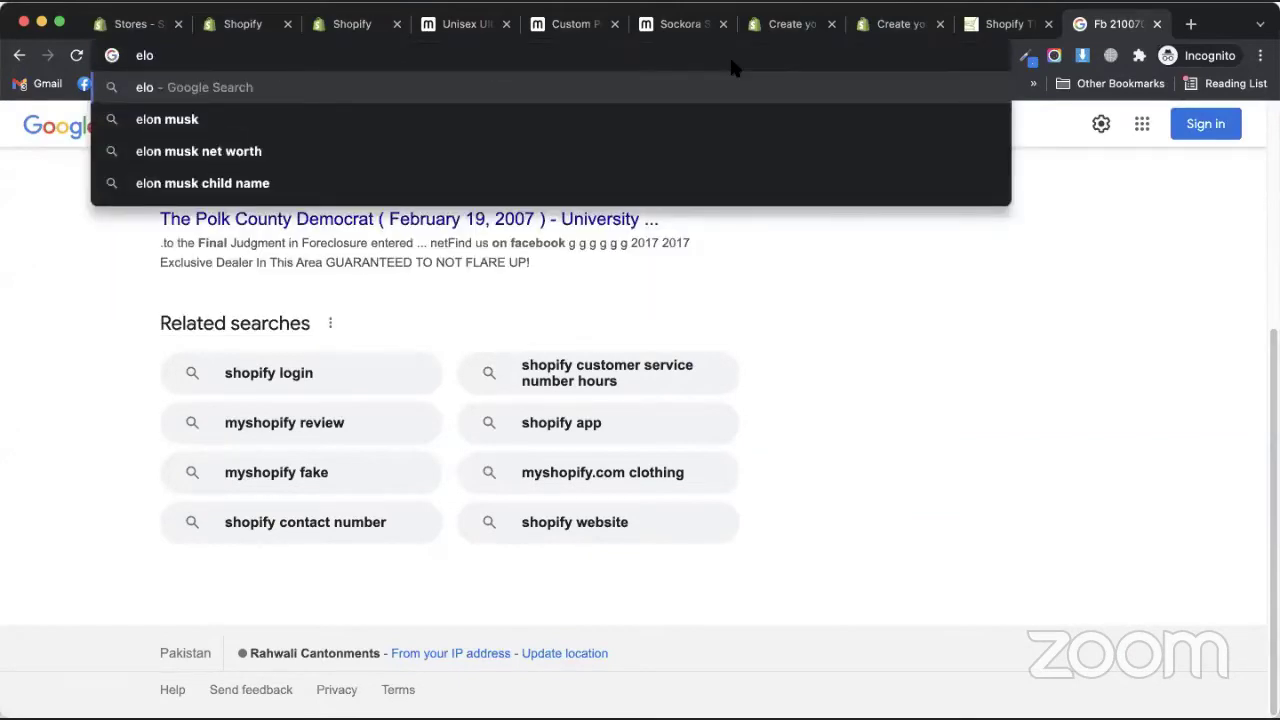
key("Return")
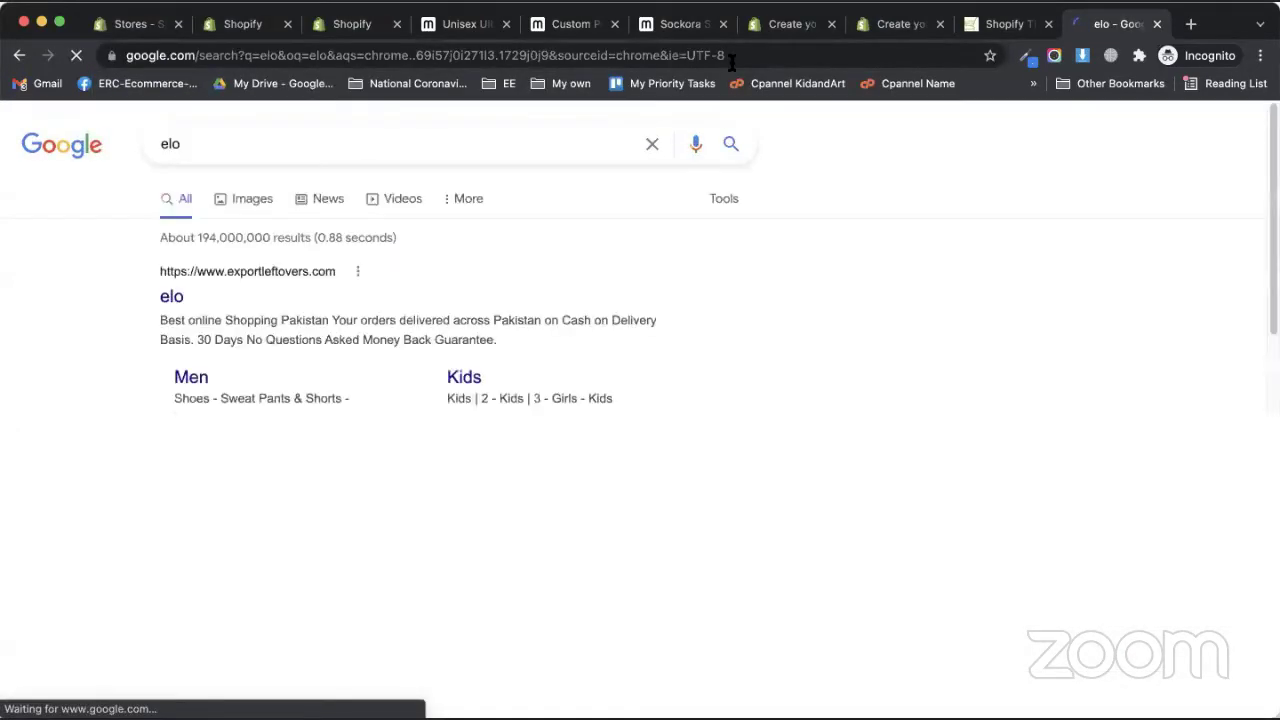
left_click(180, 298)
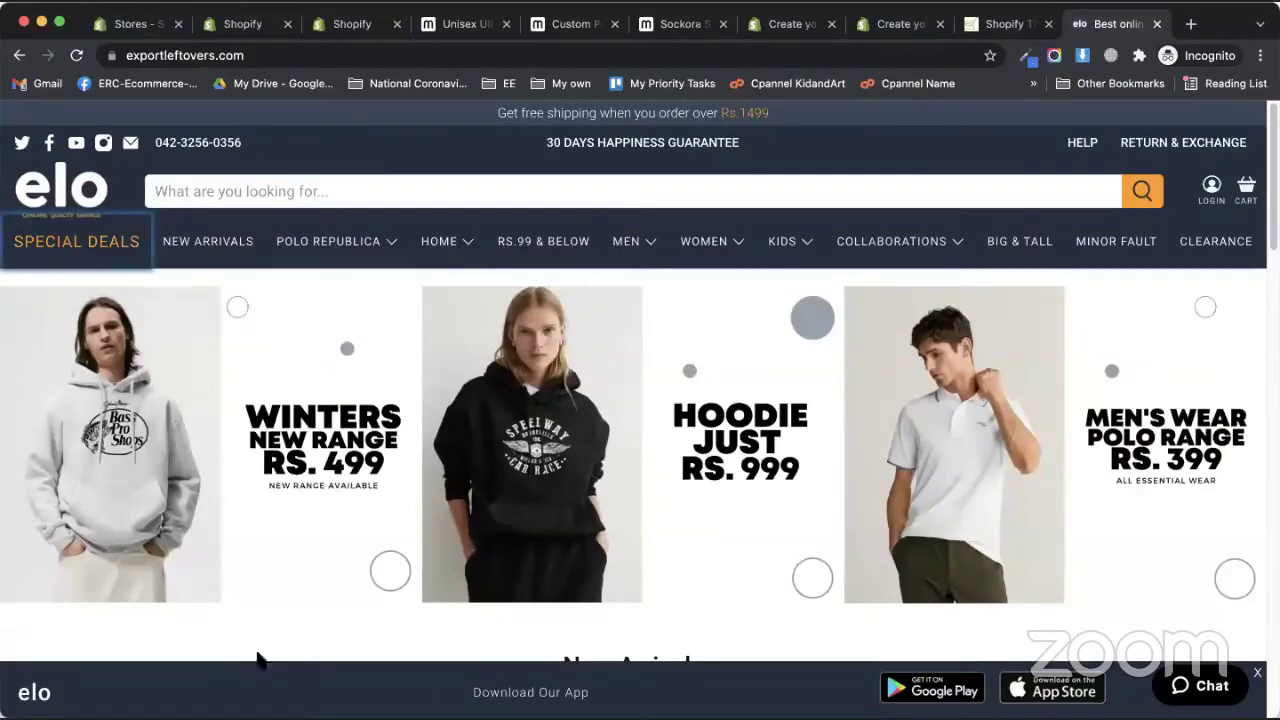
- View the elo homepage's page source and search it for 'template' to find the theme
right_click(268, 621)
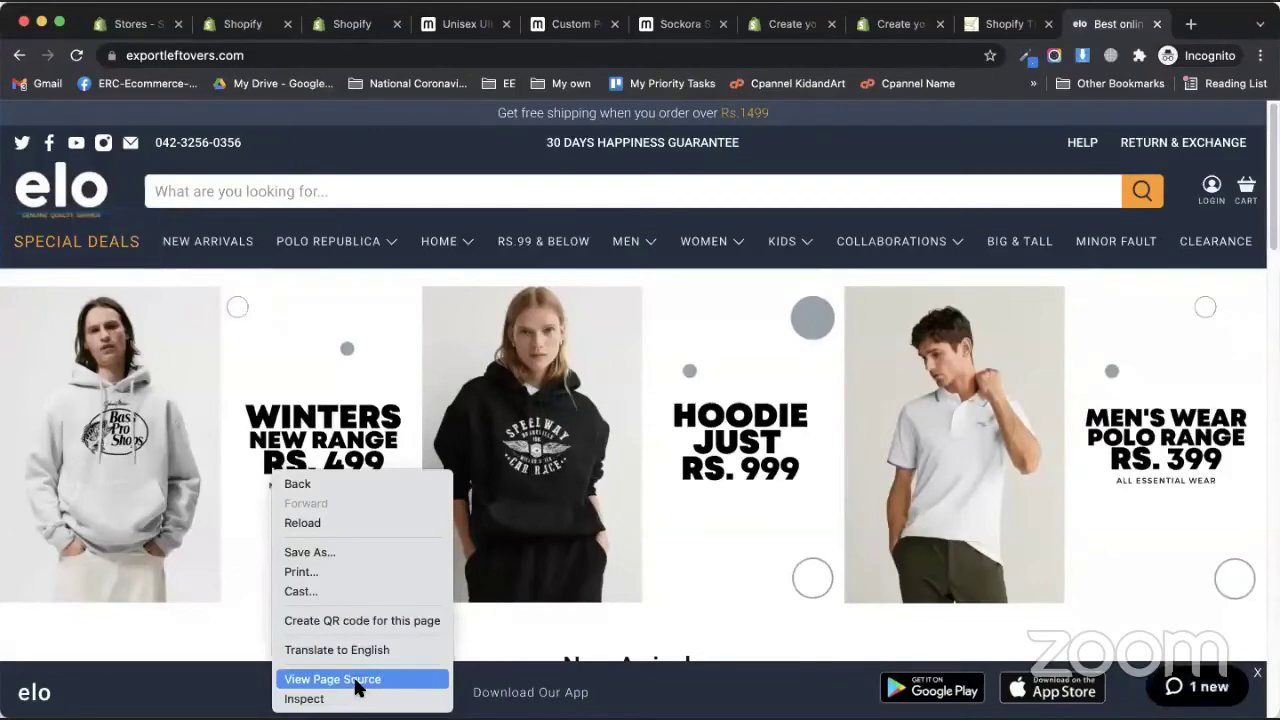
left_click(358, 680)
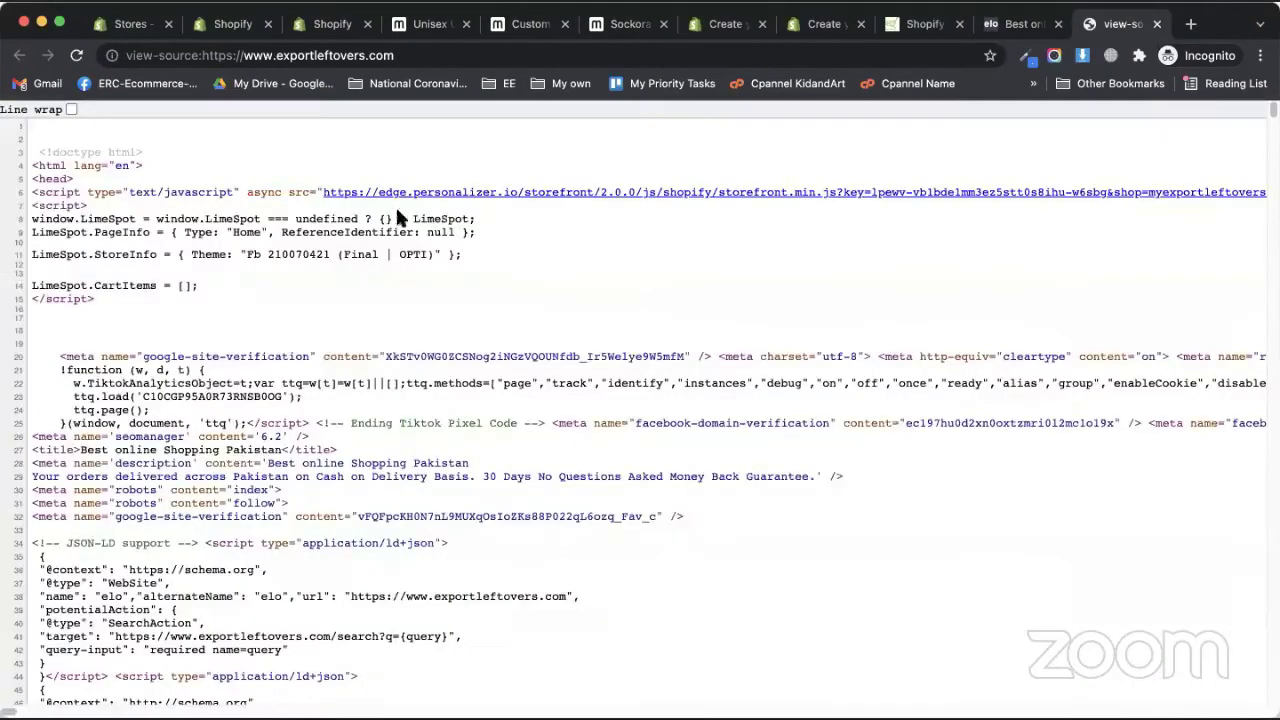
scroll(449, 383, "down", 1)
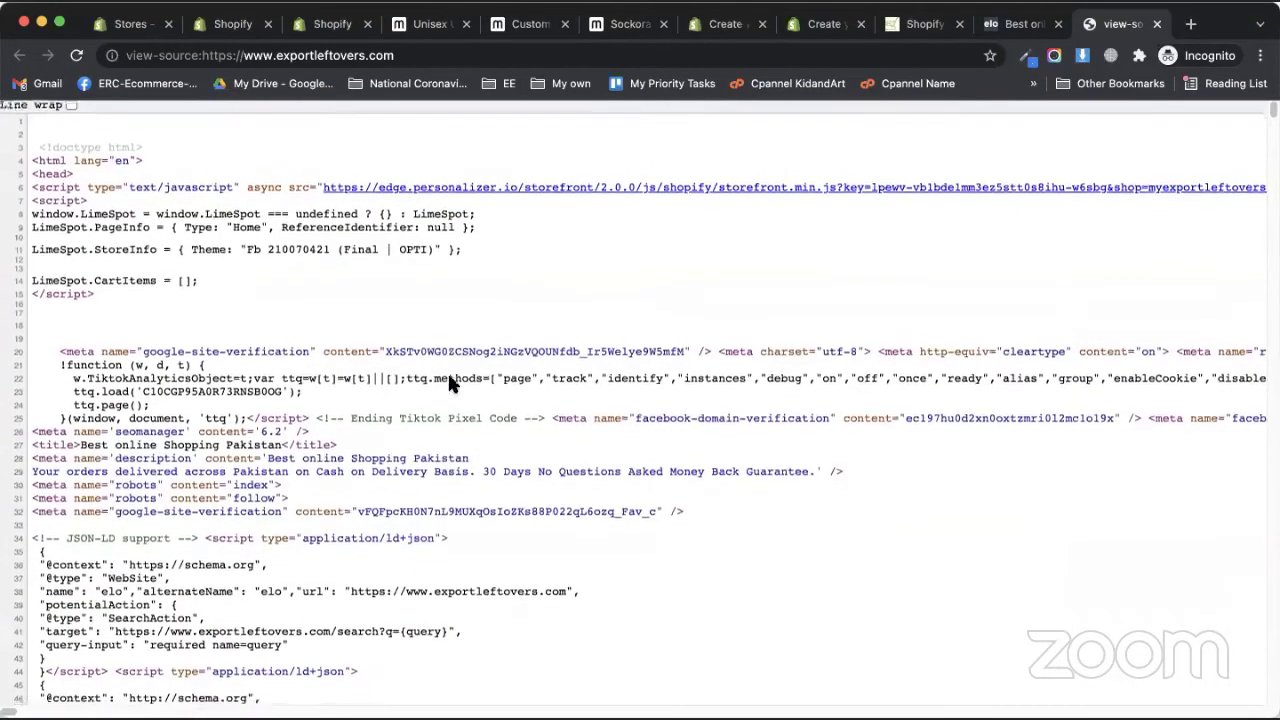
scroll(449, 383, "down", 1)
scroll(375, 435, "down", 8)
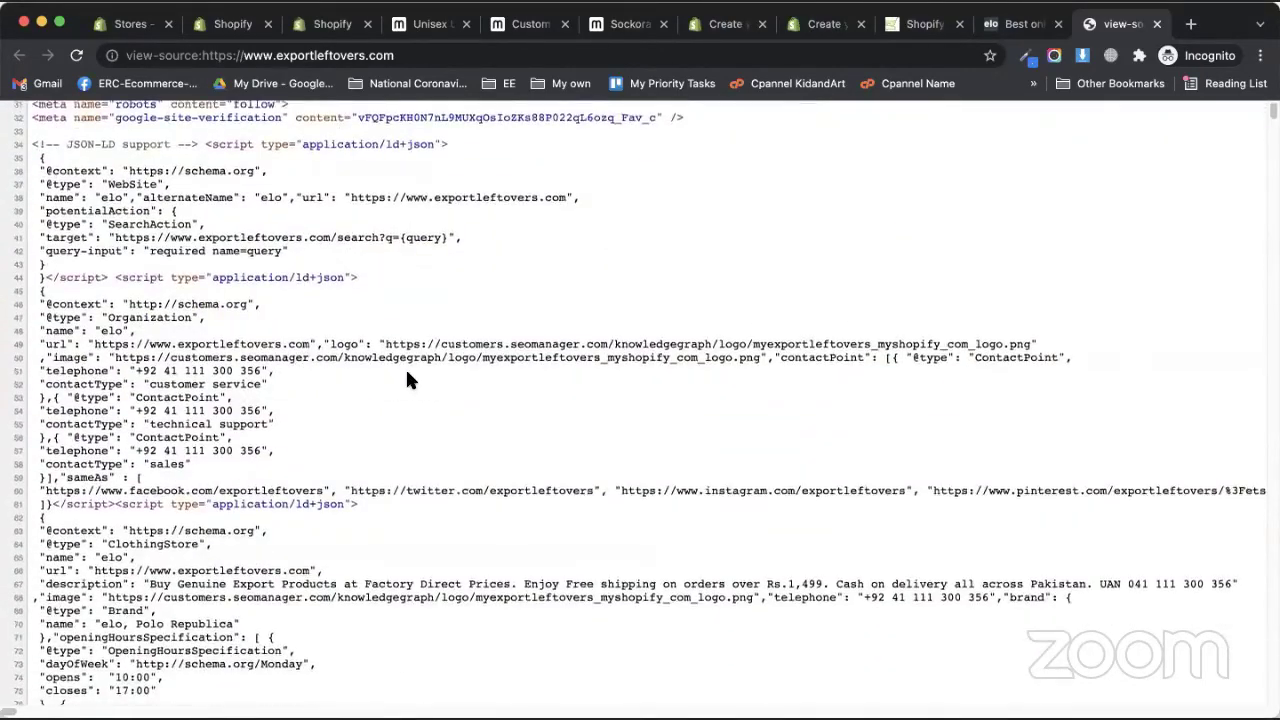
scroll(405, 367, "up", 1)
key("super+f")
type("template")
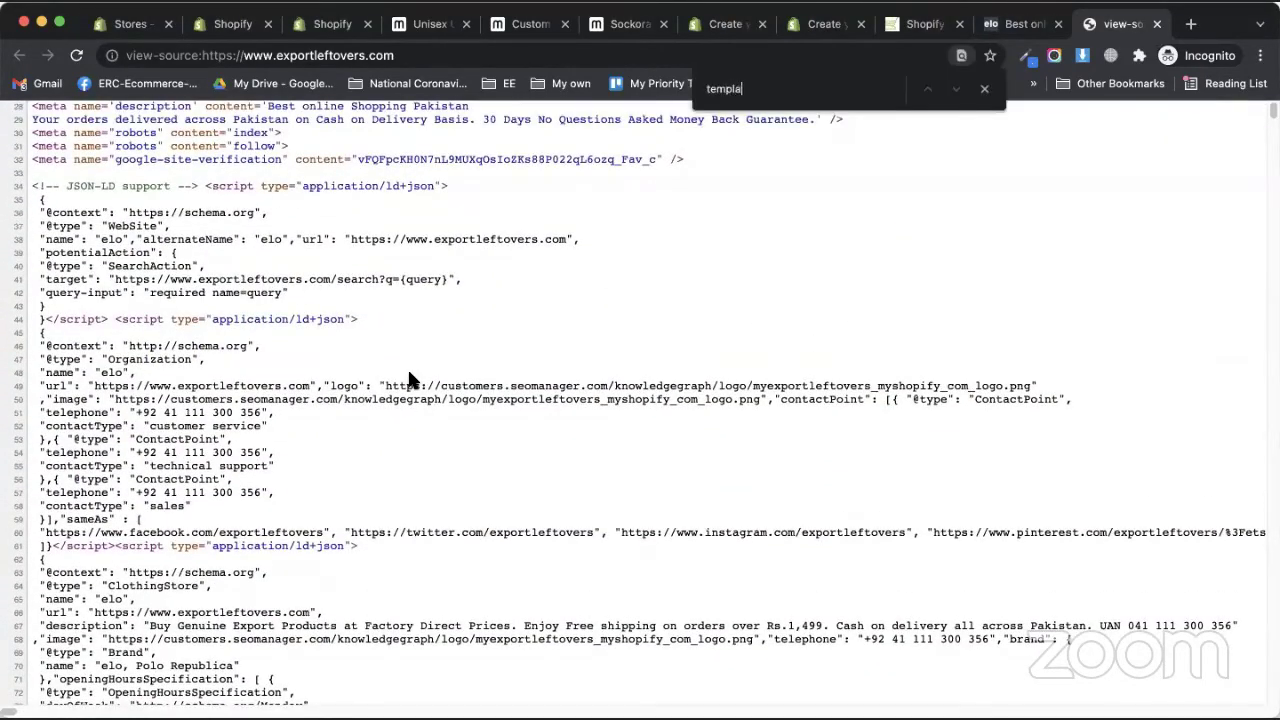
key("BackSpace")
key("BackSpace")
key("BackSpace")
key("BackSpace")
key("BackSpace")
key("BackSpace")
key("BackSpace")
key("BackSpace")
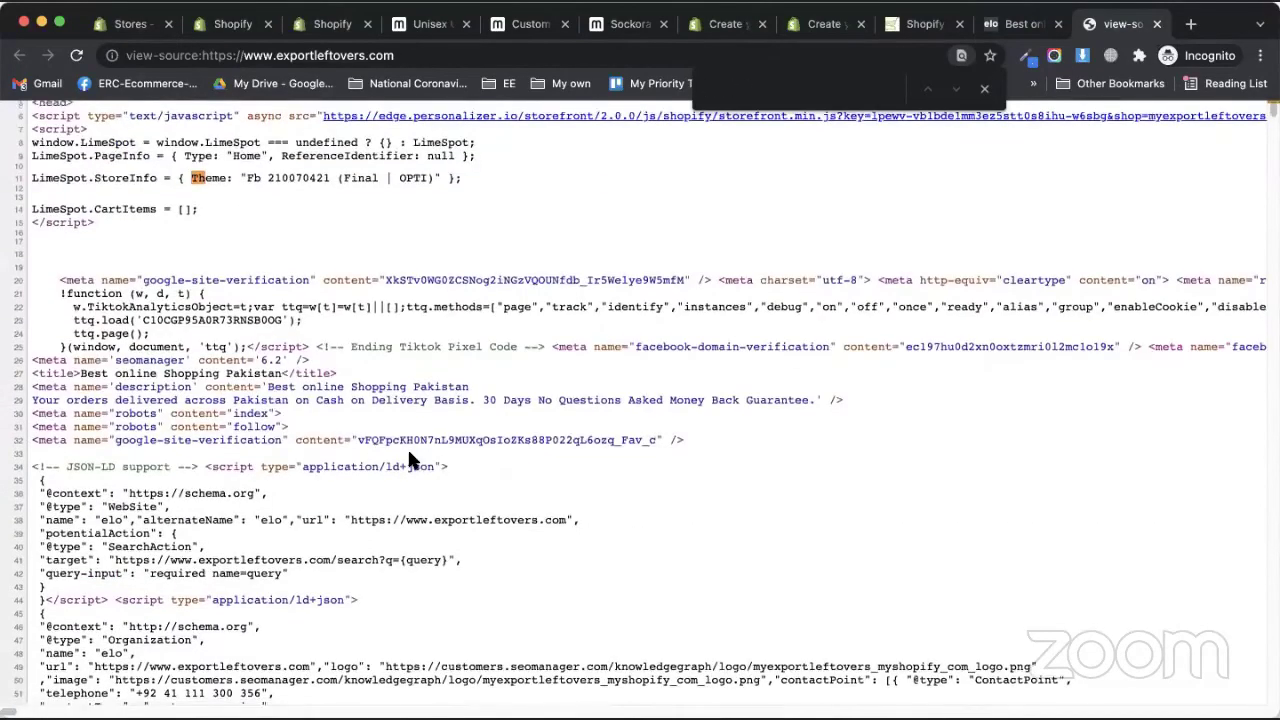
scroll(405, 460, "down", 10)
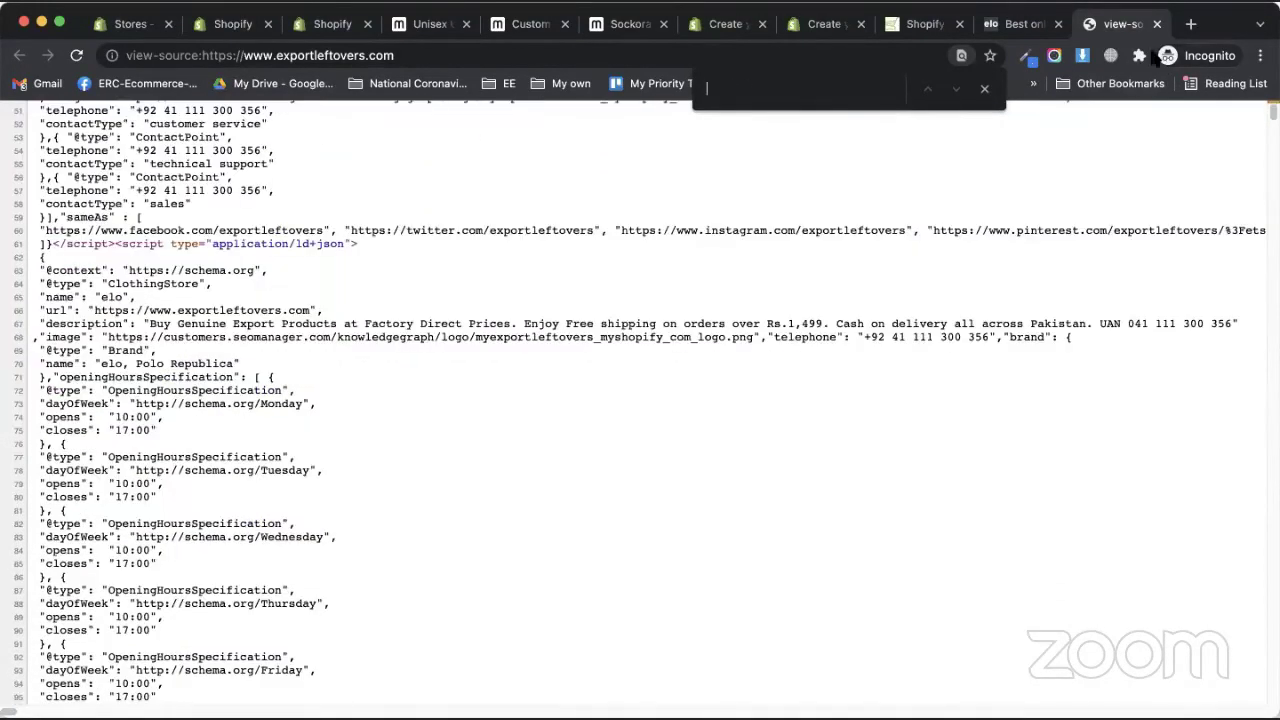
left_click(1157, 24)
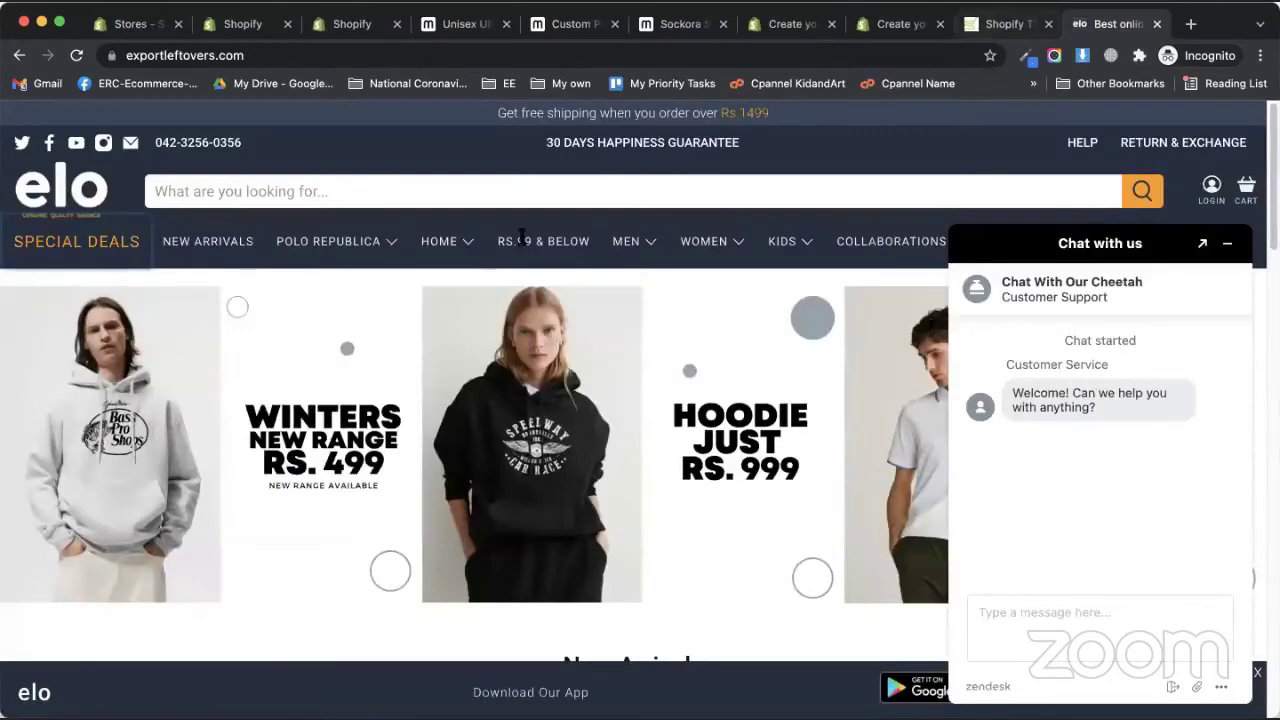
- Follow the detected theme's link in the Theme Detector, then close the Shopify free-trial page
left_click(983, 24)
left_click(502, 253)
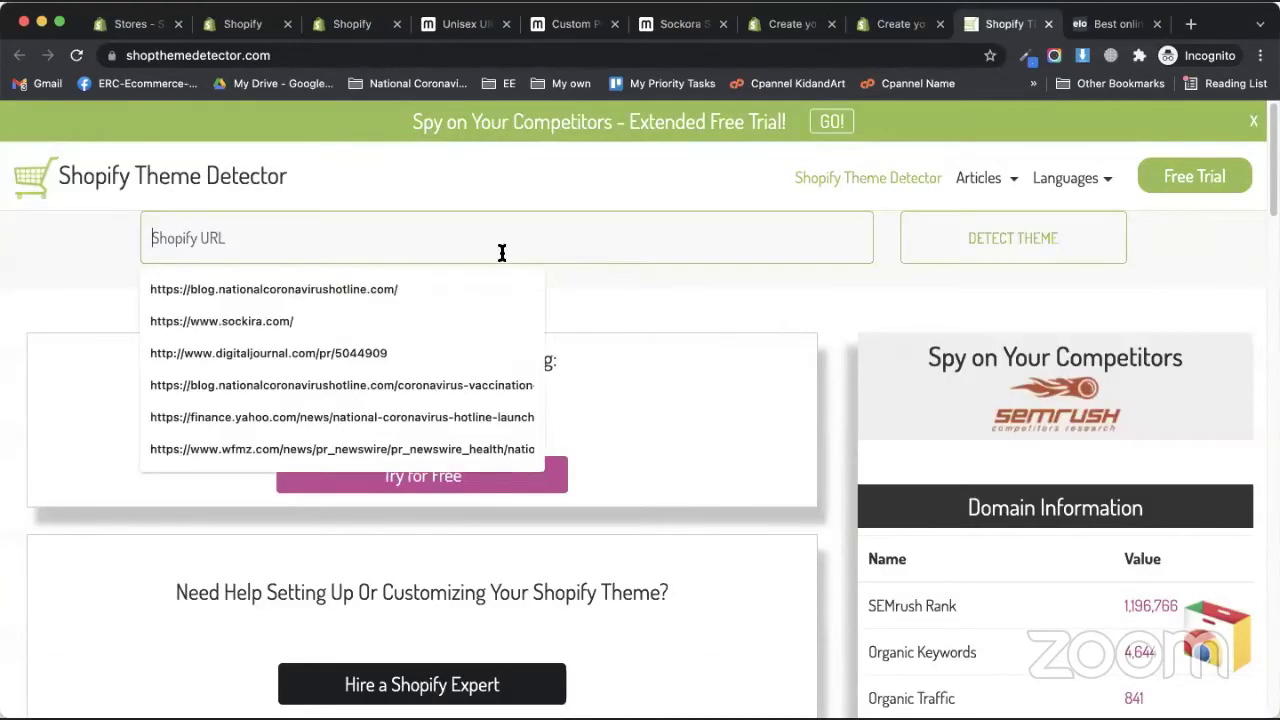
left_click(57, 267)
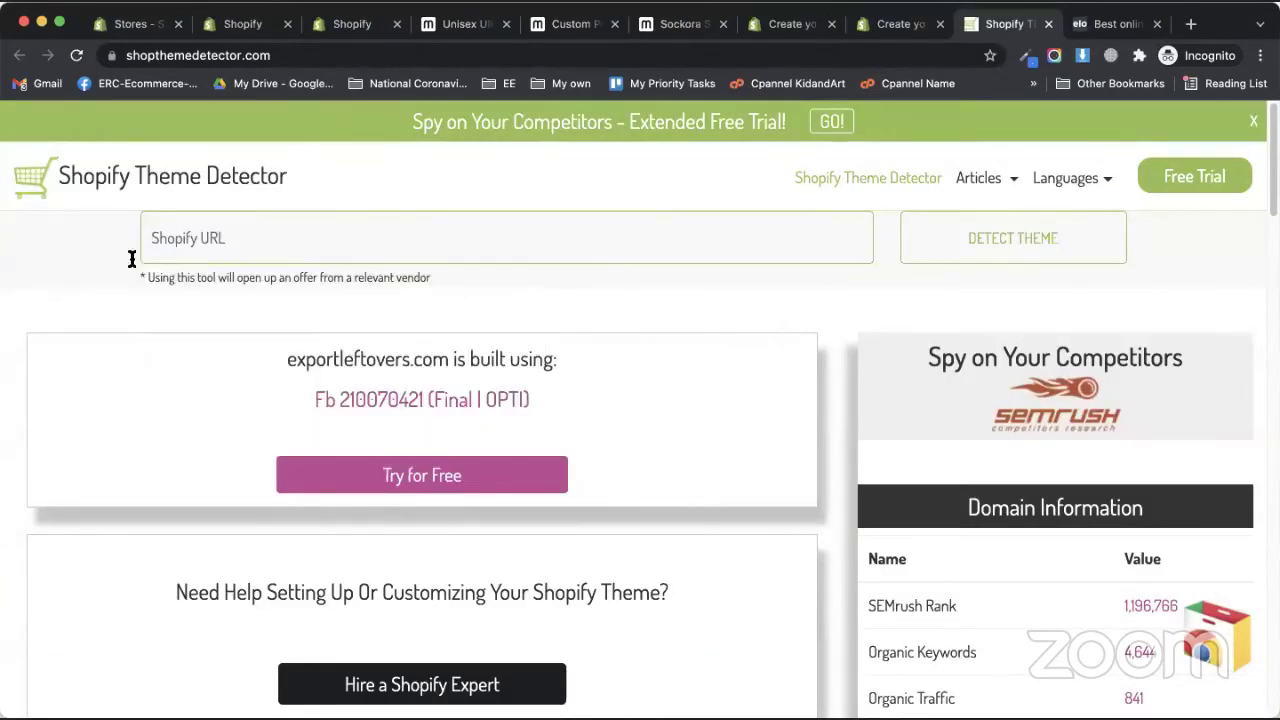
left_click(497, 405)
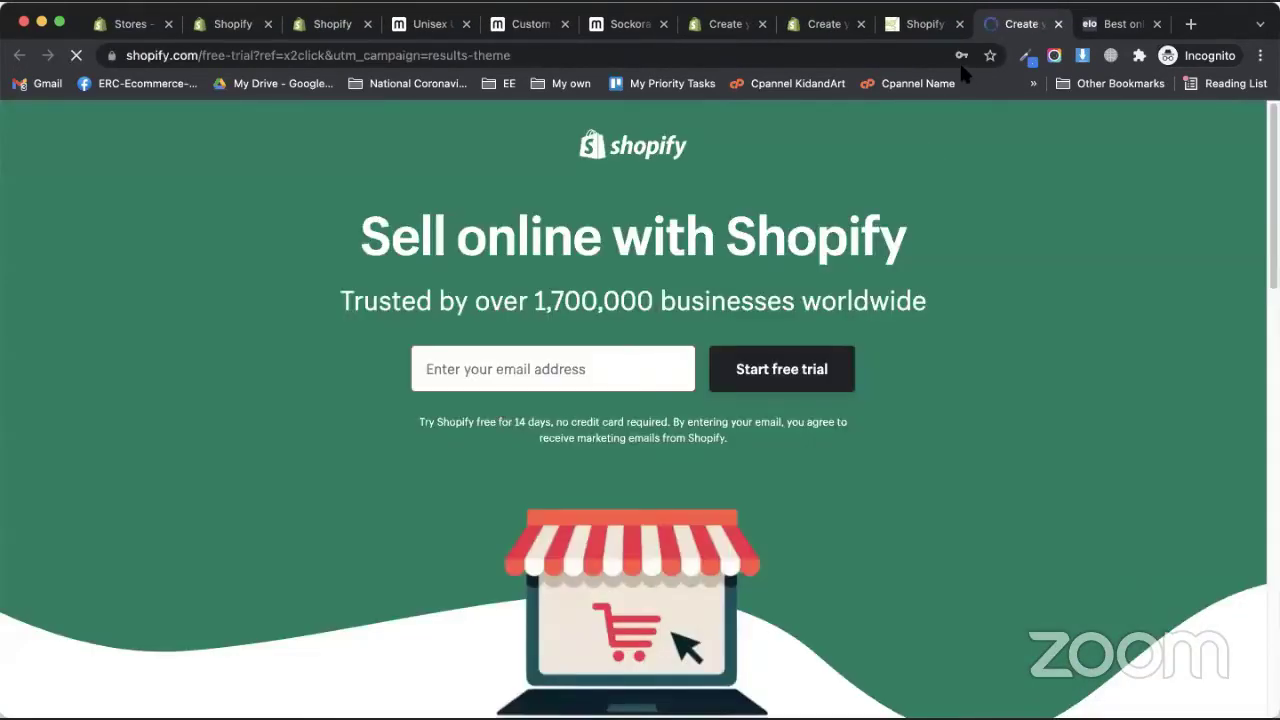
key("ctrl+w")
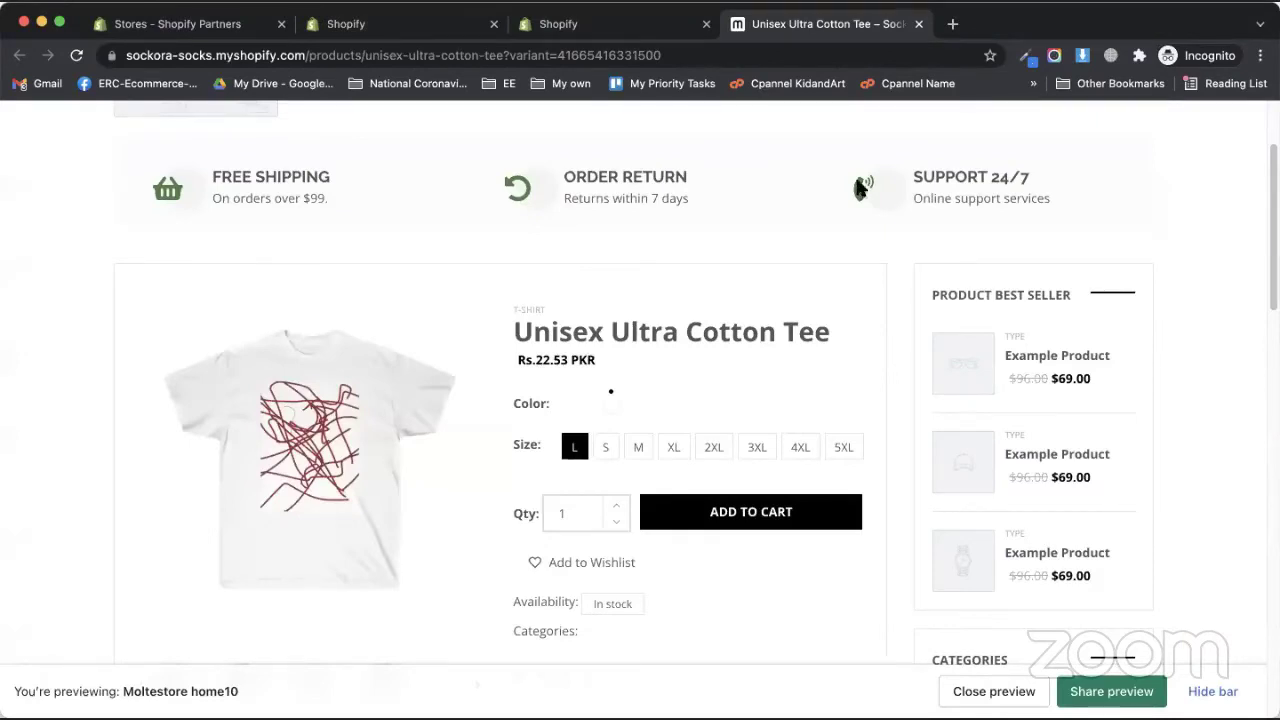
- Close the product preview and extra store tabs, then start a new blank browser tab
key("ctrl+w")
key("ctrl+w")
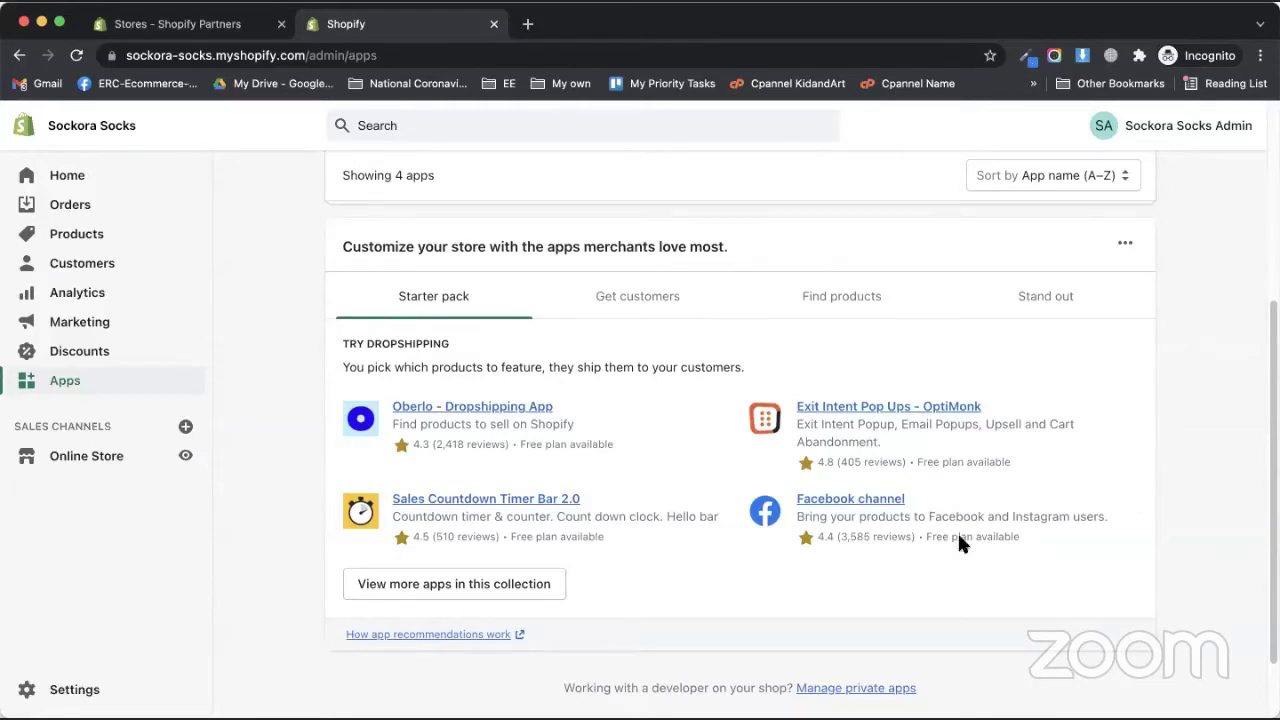
left_click(528, 23)
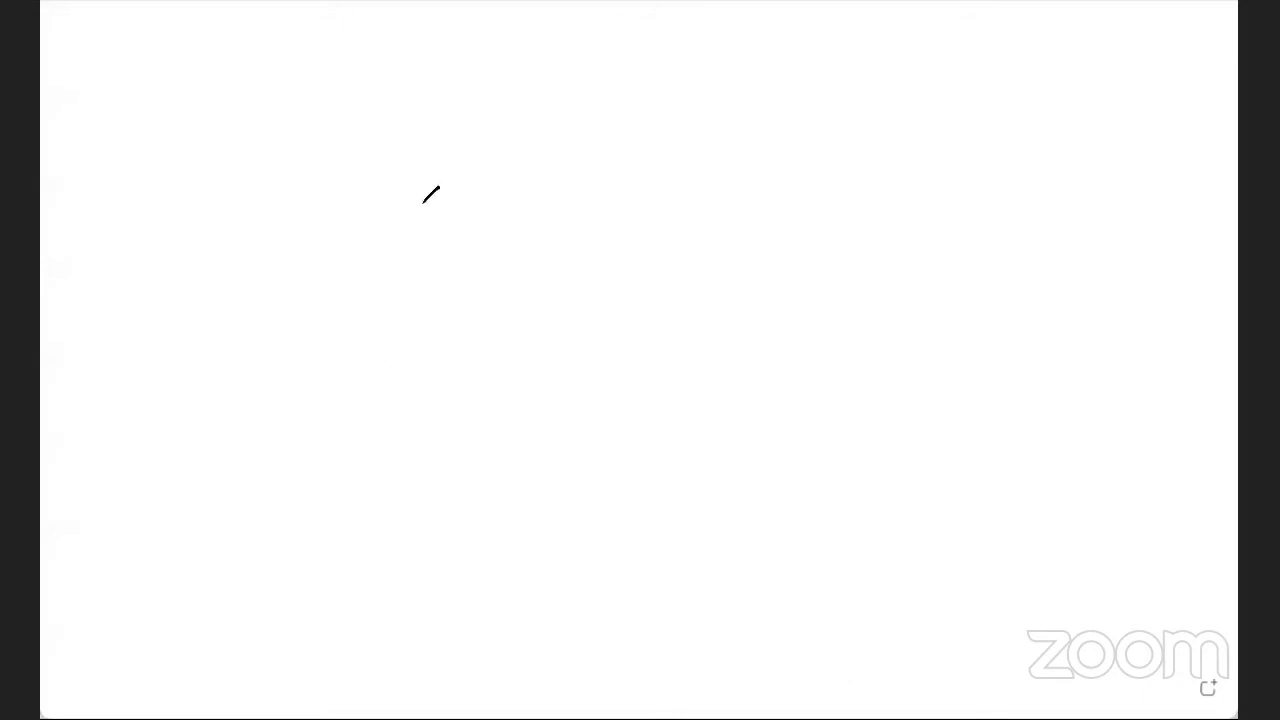
- Draw a green wireframe cube: two offset rectangles joined by corner-to-corner lines
mouse_move(411, 184)
left_mouse_down()
mouse_move(422, 440)
mouse_move(762, 200)
mouse_move(751, 424)
left_mouse_up()
left_click_drag(412, 441, 750, 424)
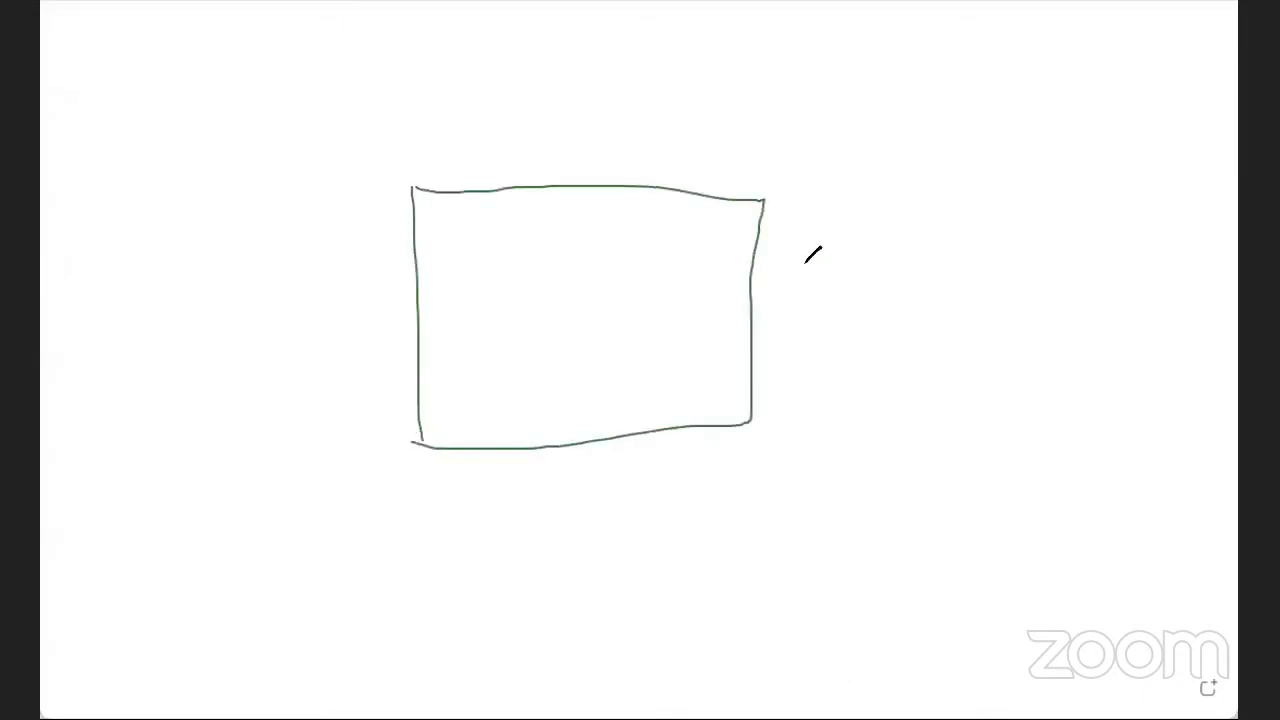
mouse_move(530, 278)
left_mouse_down()
mouse_move(808, 267)
mouse_move(826, 510)
left_mouse_up()
mouse_move(540, 284)
left_mouse_down()
mouse_move(494, 572)
mouse_move(856, 541)
left_mouse_up()
left_click_drag(752, 436, 840, 572)
left_click_drag(424, 444, 450, 562)
left_click_drag(419, 188, 537, 306)
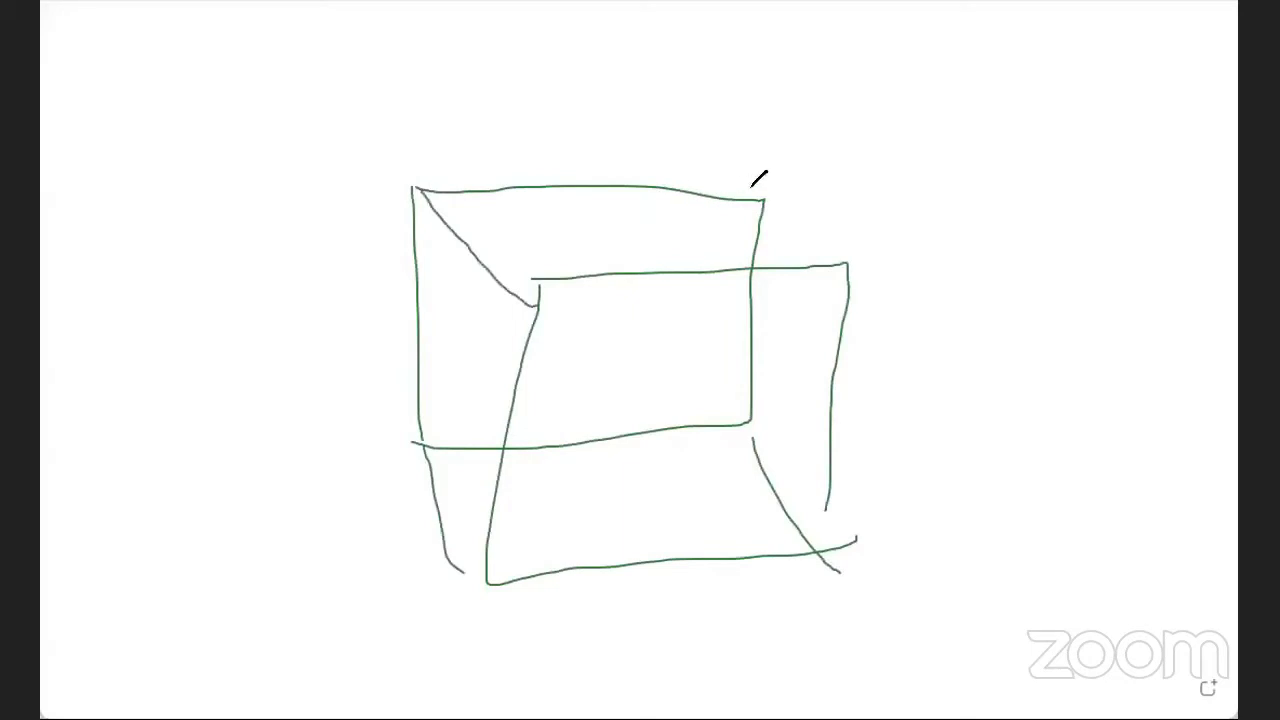
left_click_drag(775, 204, 855, 258)
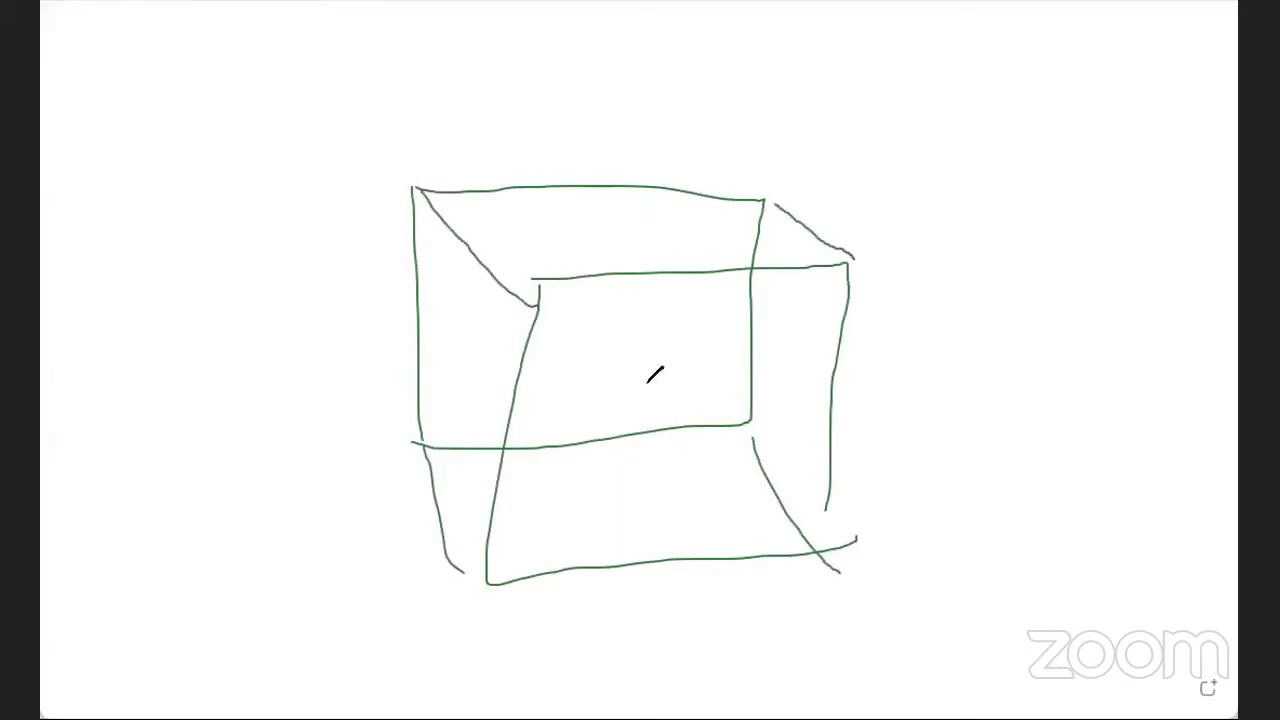
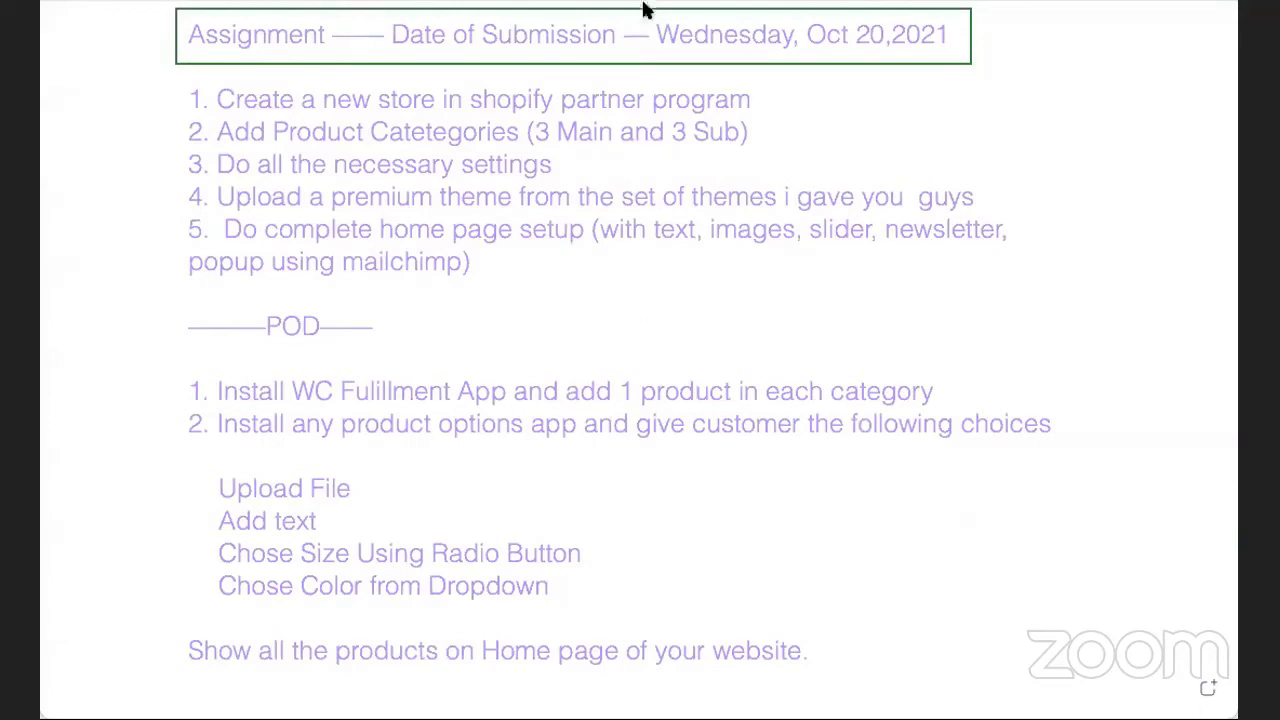
- Stop sharing the assignment notes and share the Chrome window with the 2Checkout pricing page
left_click(723, 5)
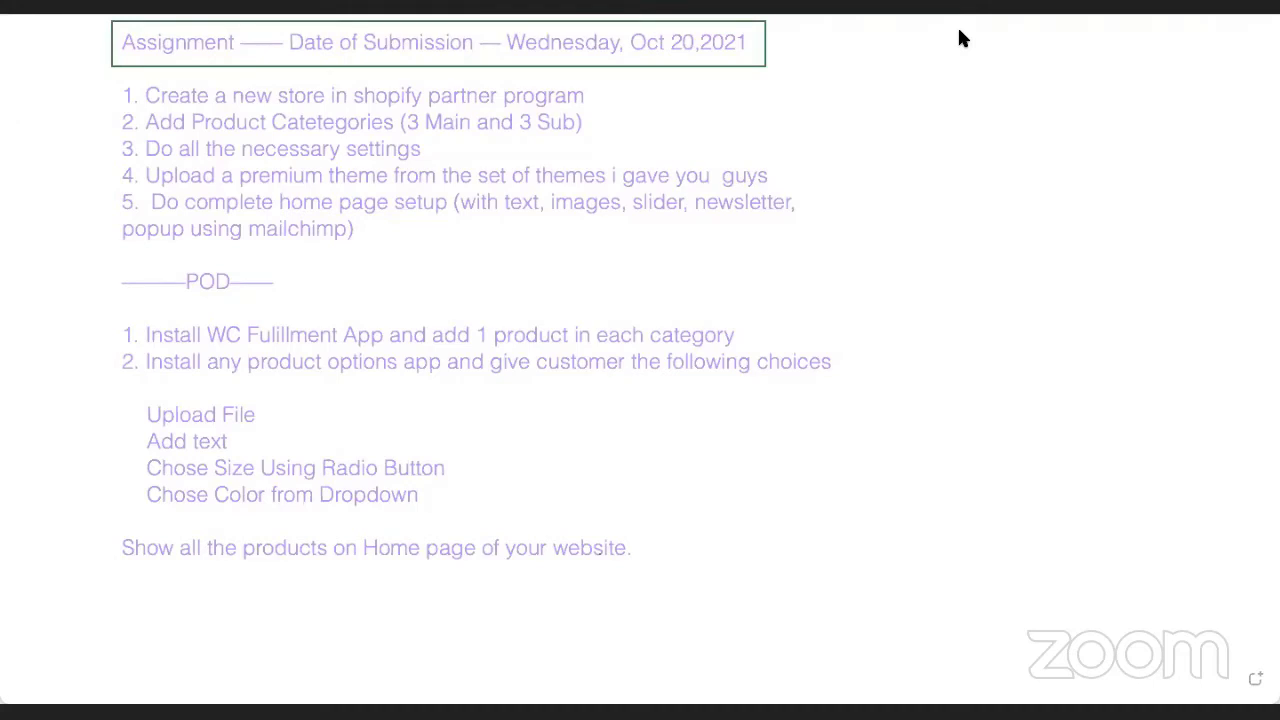
key("super+Tab")
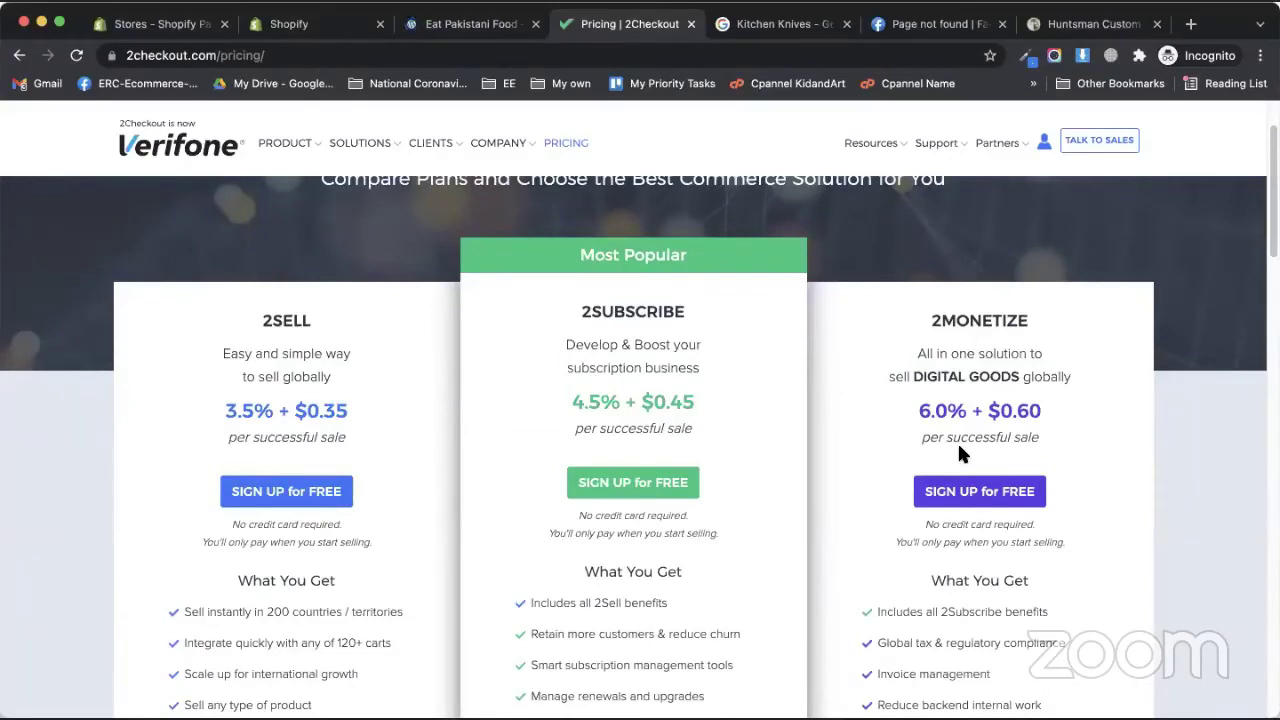
- View Sockora Socks' installed apps, then Google 'pakistani tax rates' in the Eat Pakistani Food tab
left_click(172, 26)
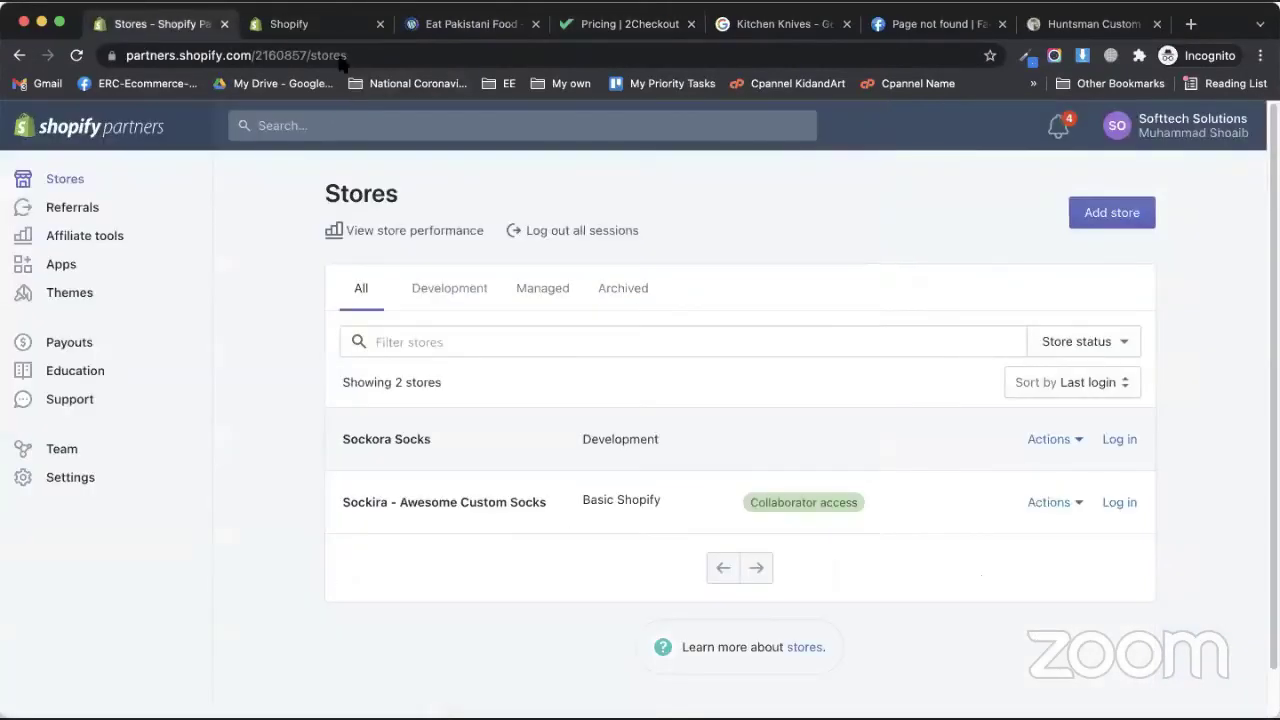
left_click(327, 18)
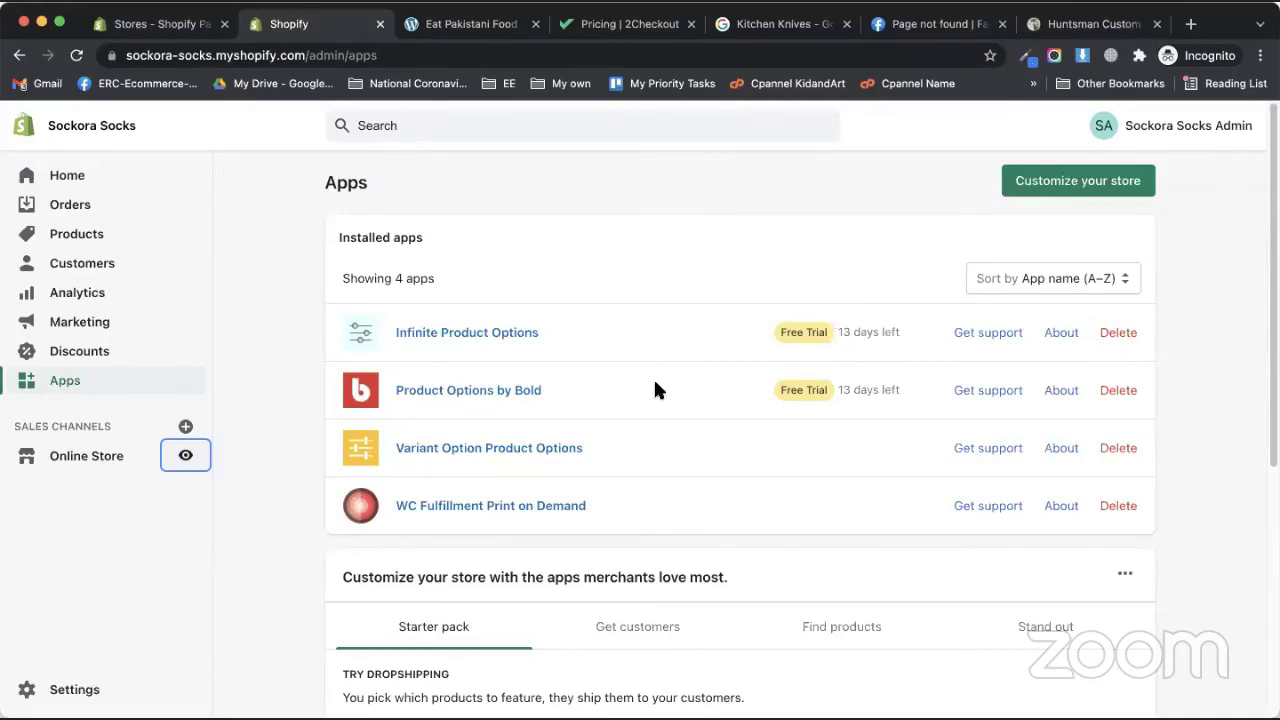
left_click(465, 24)
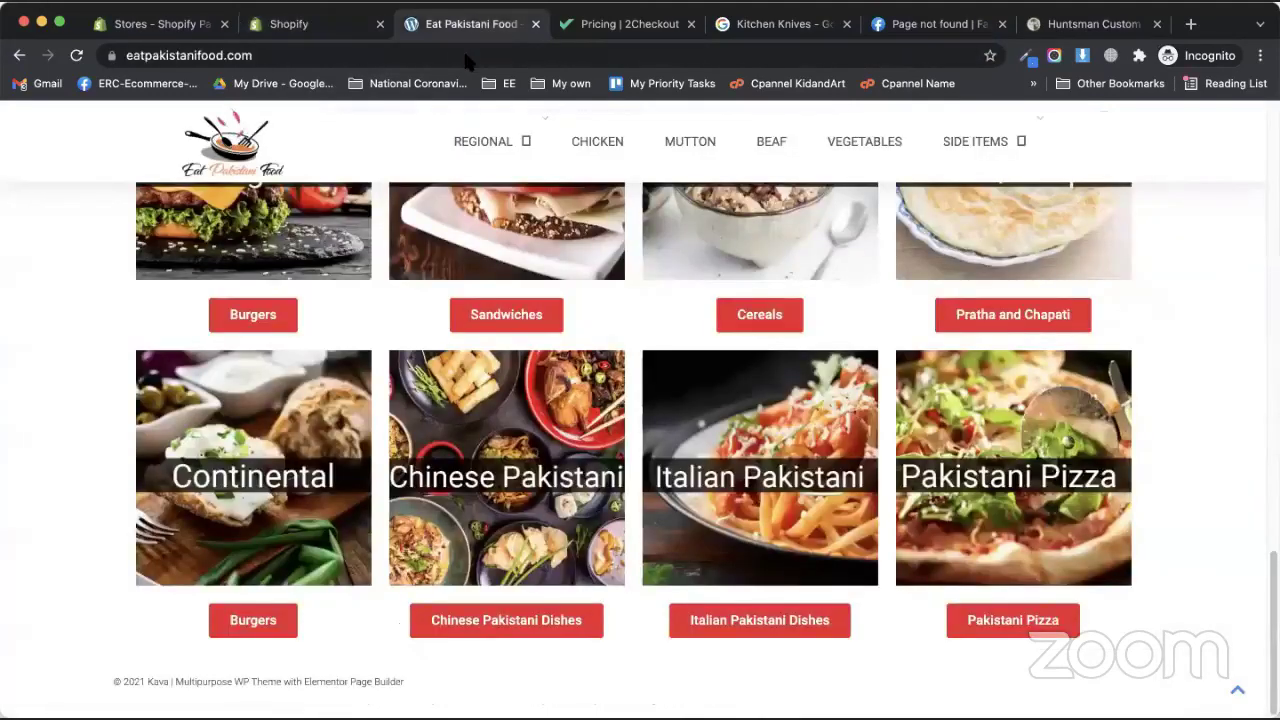
left_click(466, 57)
type("pakistani tax rates")
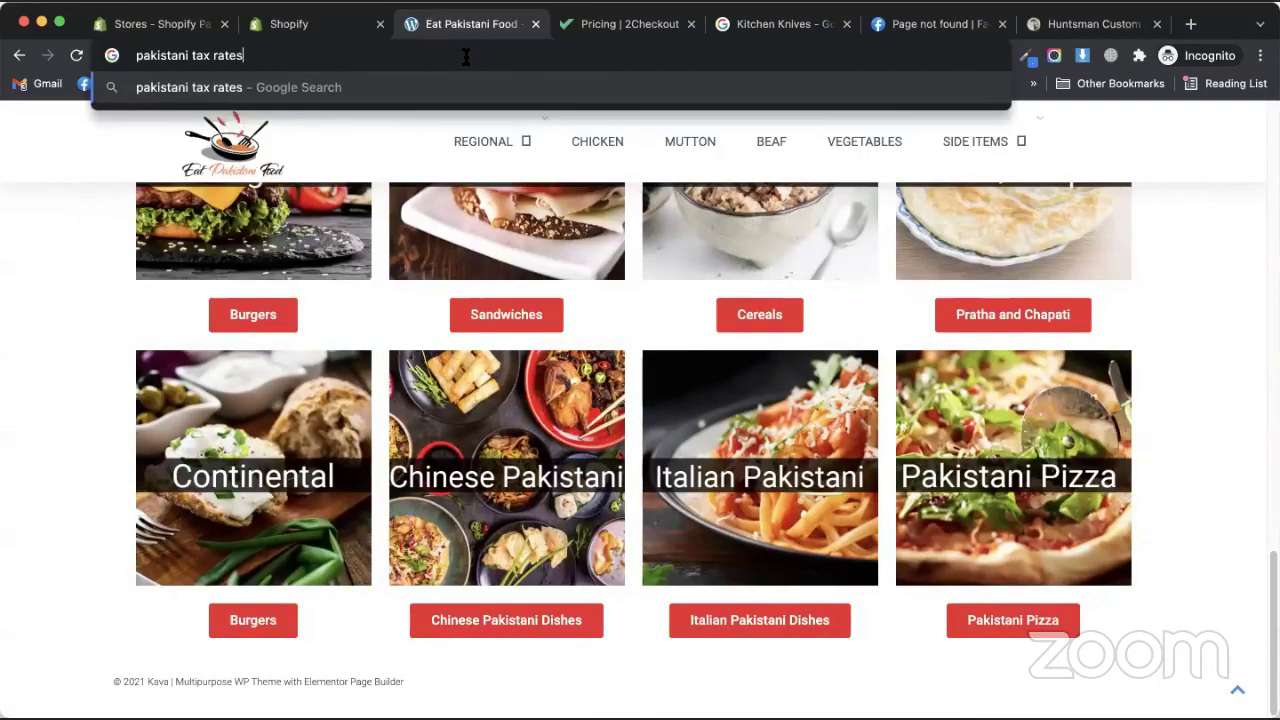
key("Return")
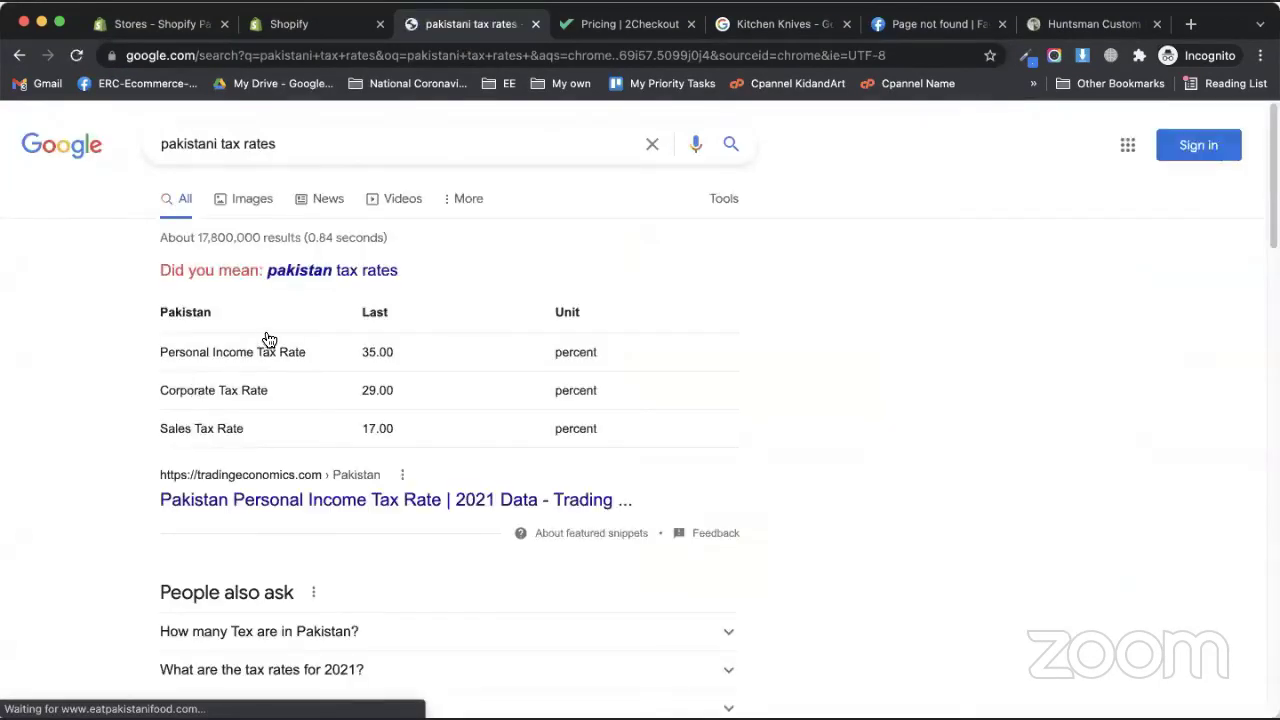
scroll(268, 340, "down", 2)
scroll(268, 340, "down", 2)
left_click(267, 335)
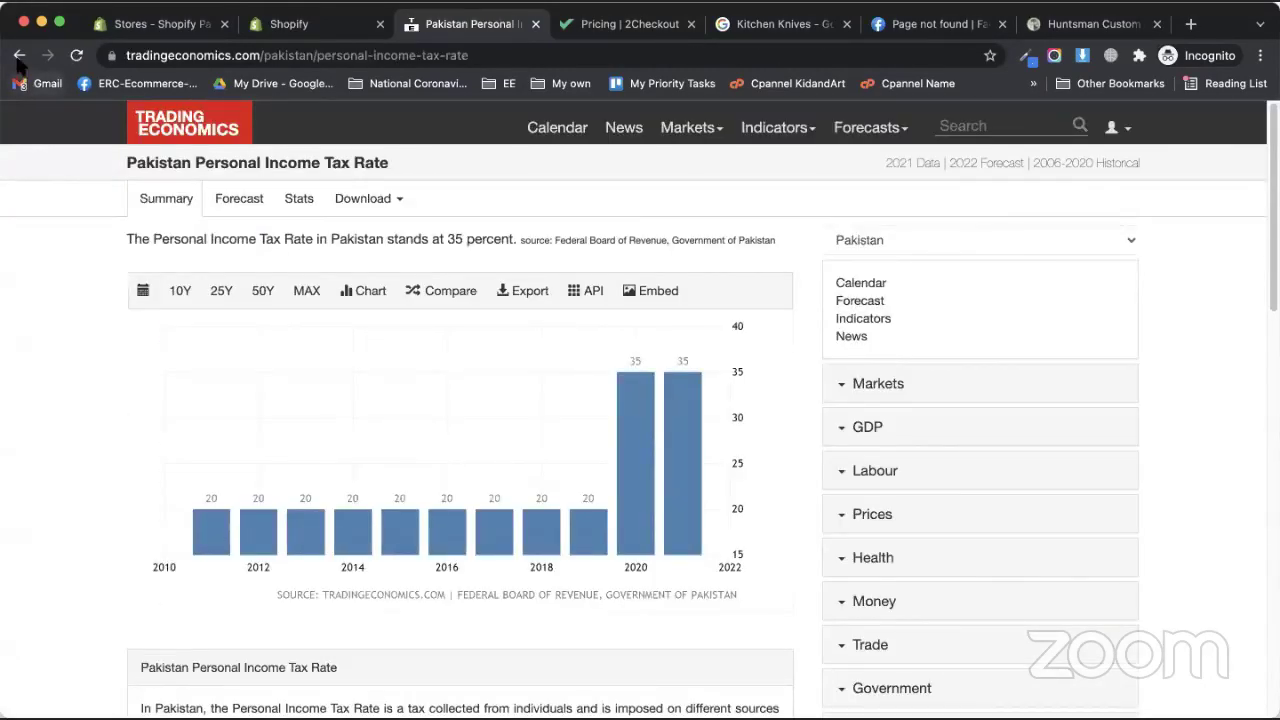
left_click(19, 55)
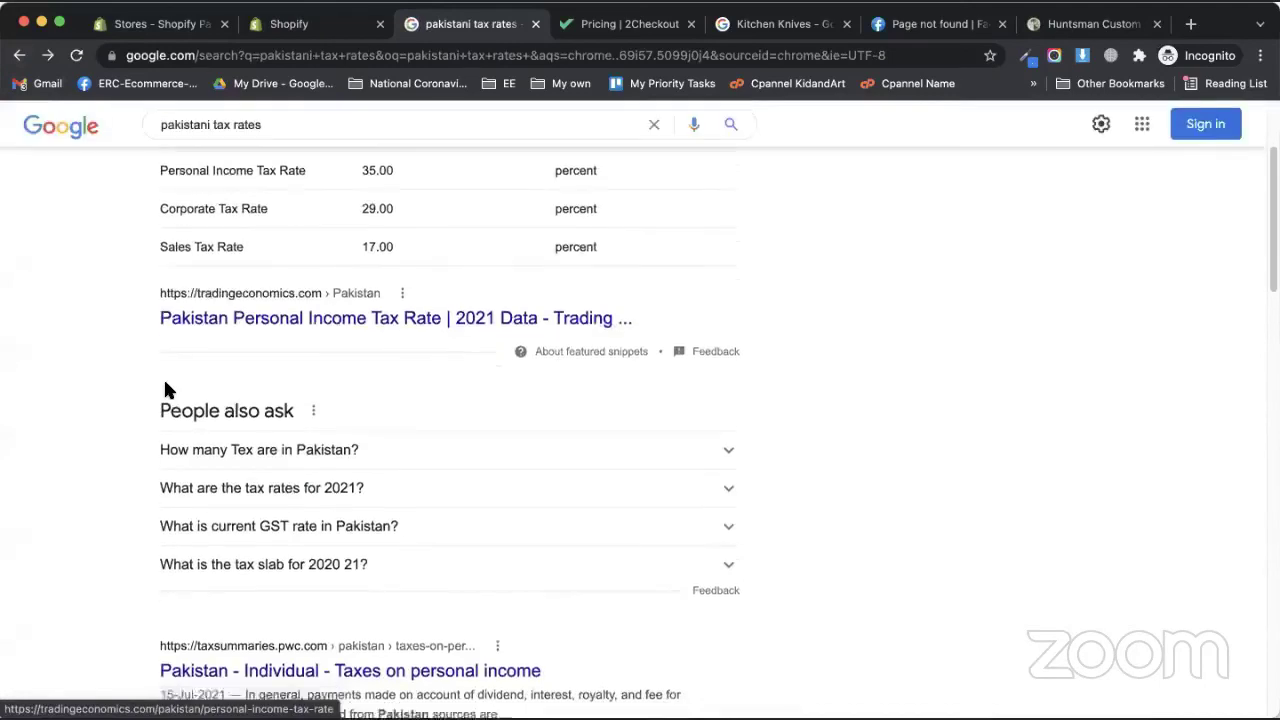
scroll(250, 336, "down", 5)
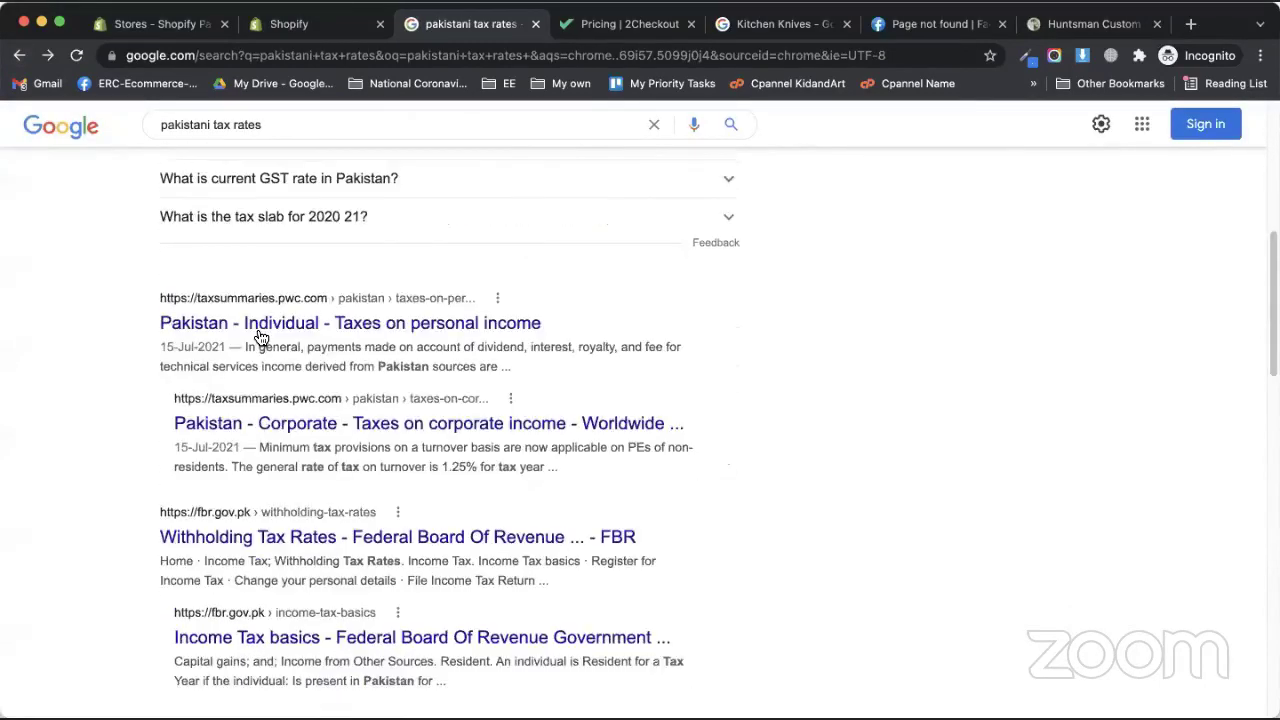
- Open PwC's 'Pakistan - Individual - Taxes on personal income' page and scroll to Local taxes on income
left_click(258, 328)
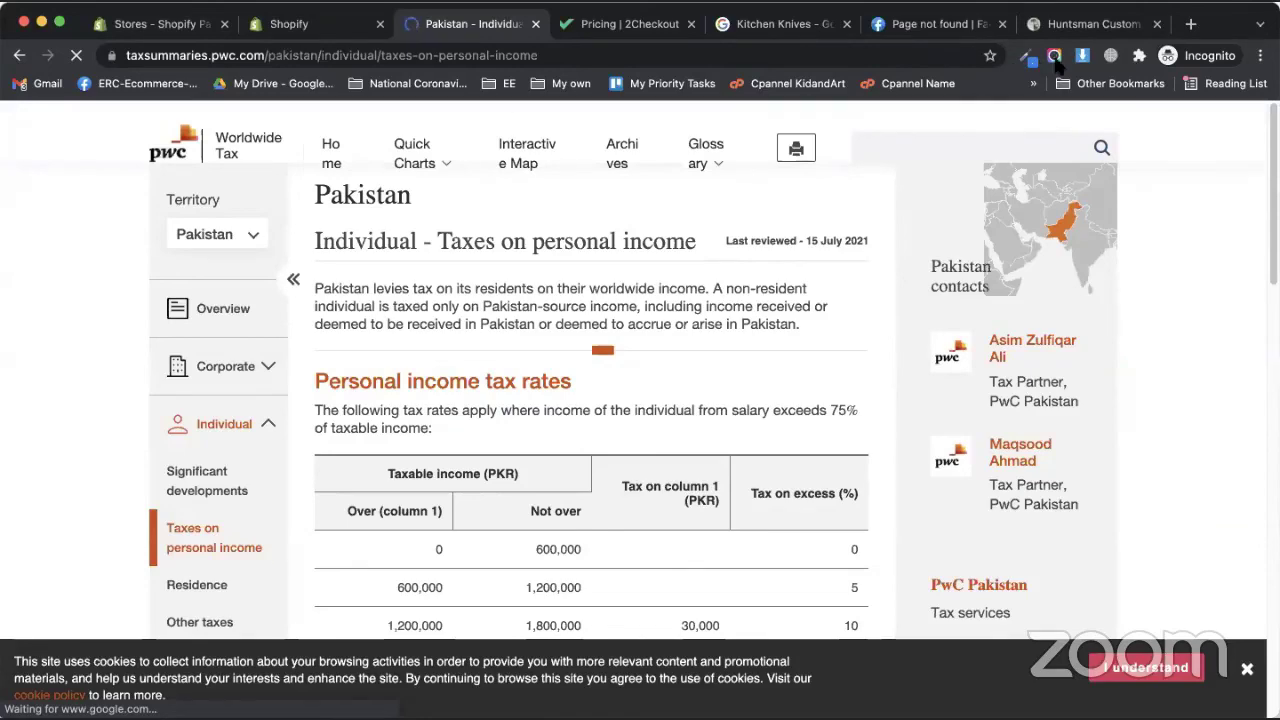
scroll(441, 459, "down", 20)
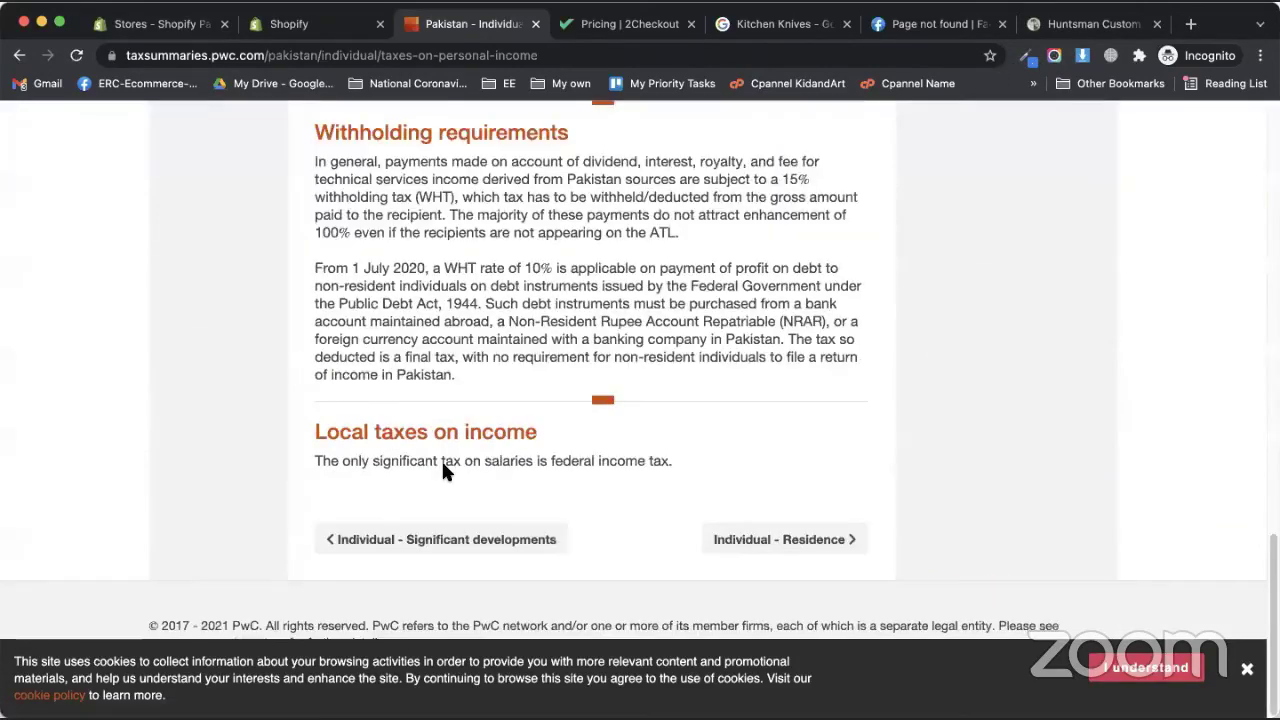